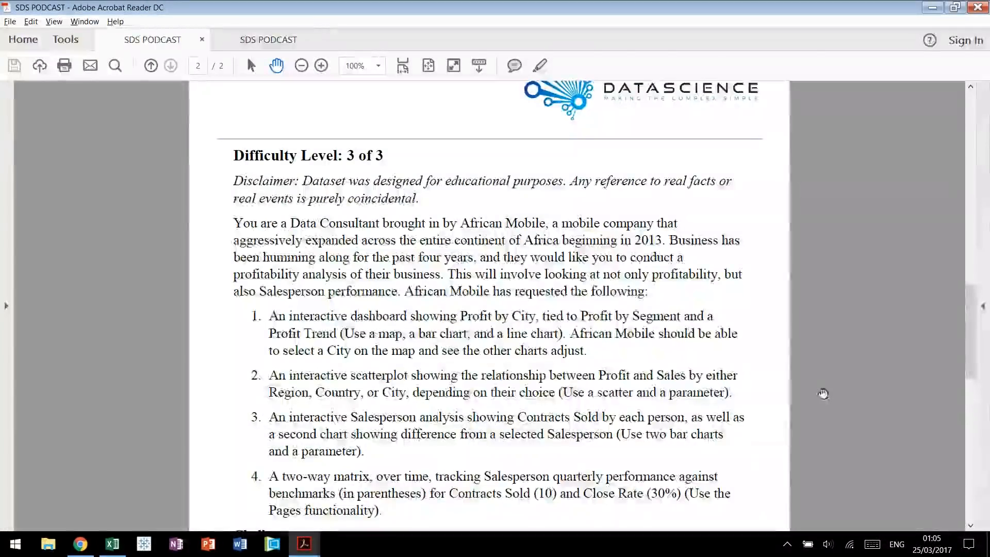
Read the African Mobile requests and the Challenge item in the case study brief.
scroll(799, 379, "down", 1)
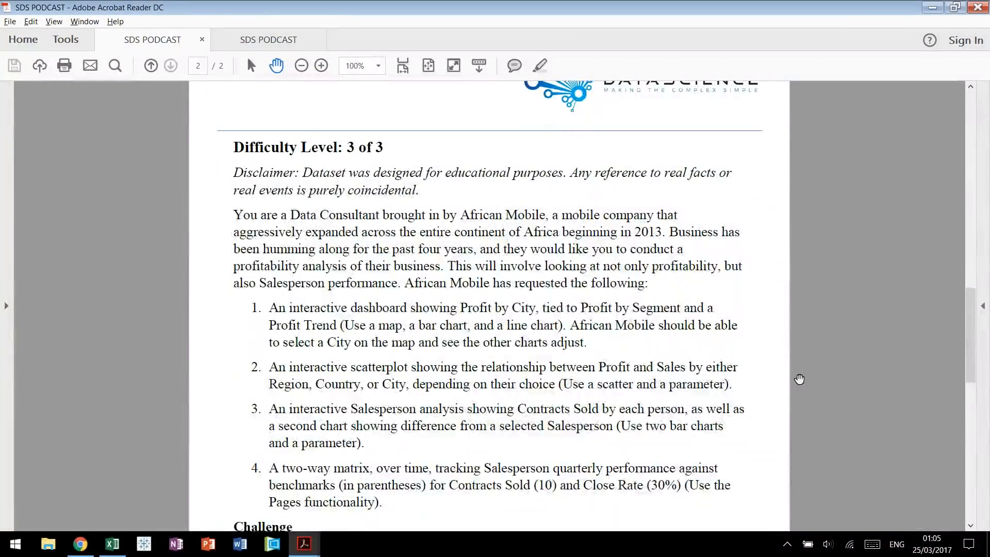
scroll(821, 382, "down", 1)
scroll(847, 386, "down", 1)
scroll(838, 358, "down", 2)
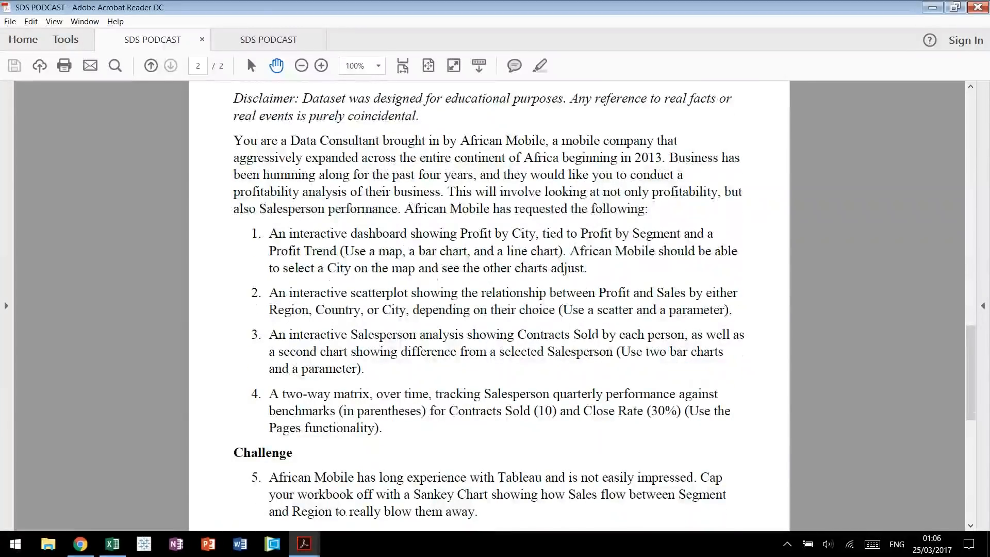
Switch to the African Mobile Data workbook in Excel and examine the extent and column headings of the SalesData sheet.
mouse_move(112, 544)
mouse_move(123, 510)
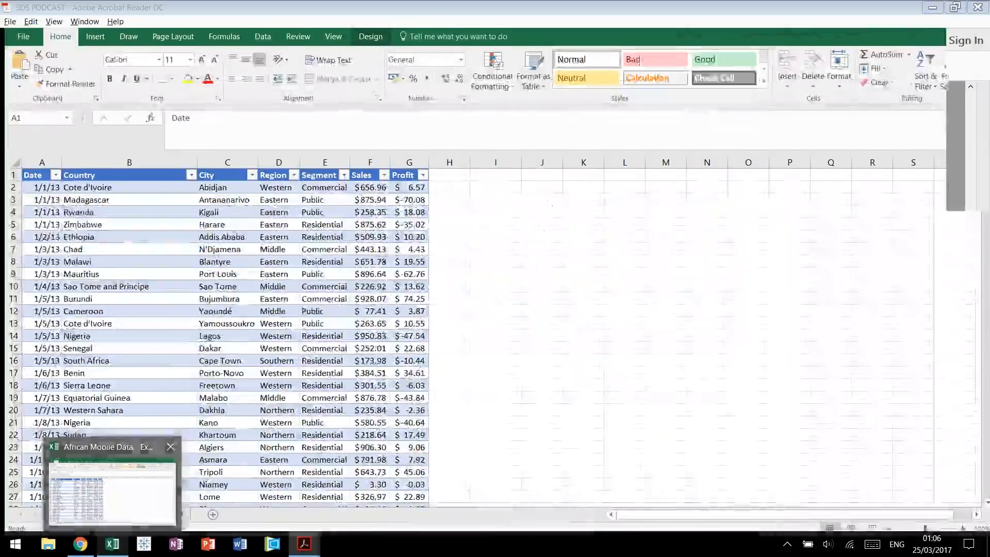
left_click(124, 510)
key("Down")
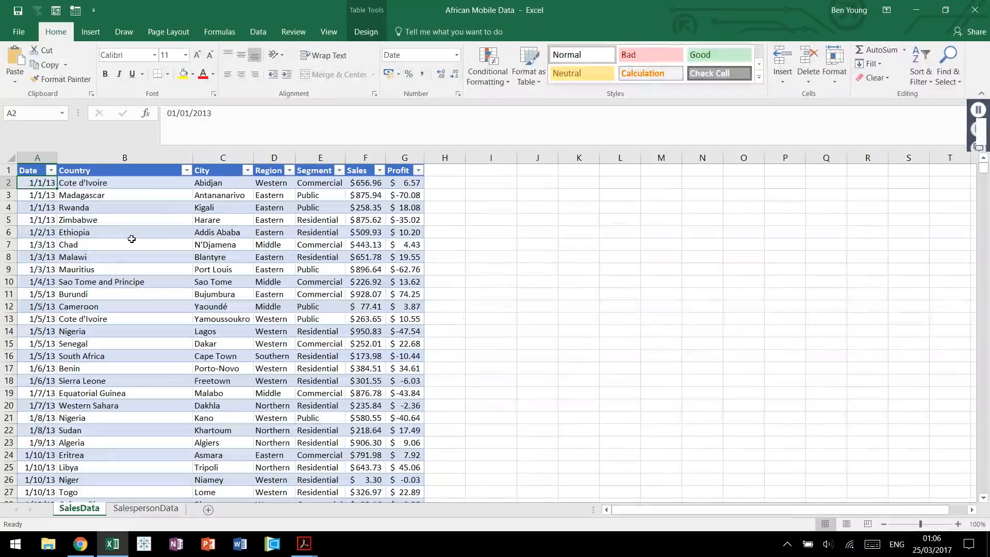
key("ctrl+Down")
key("ctrl+Up")
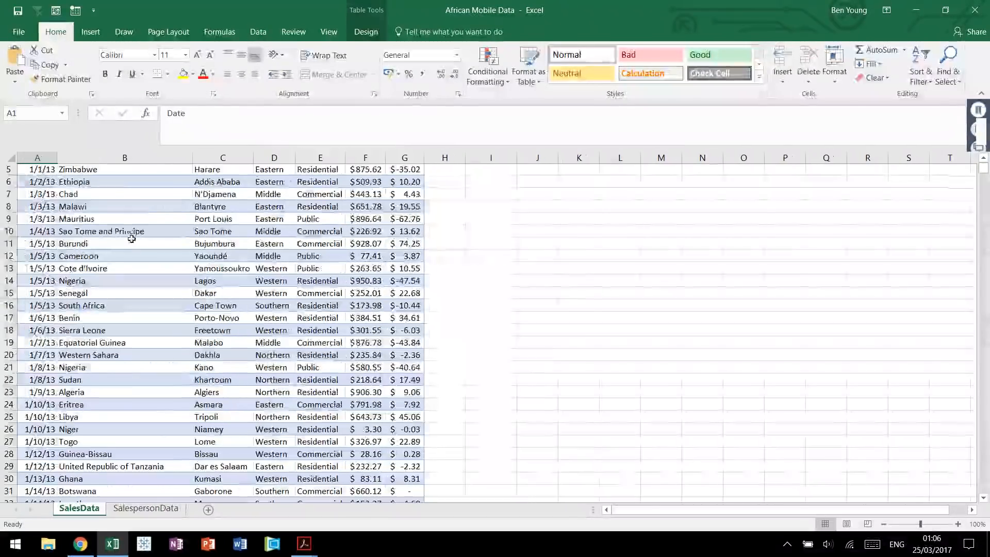
key("Right")
key("Right")
key("Right")
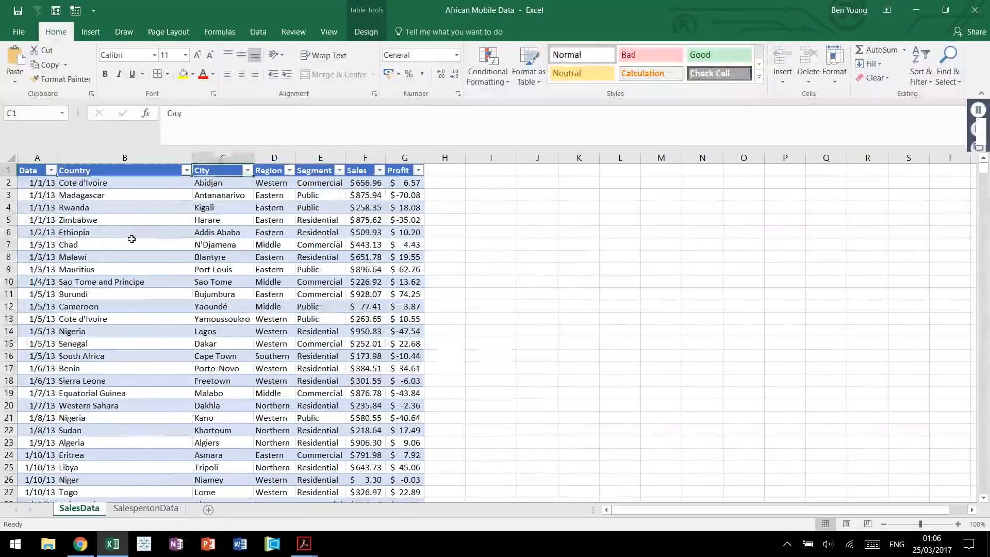
key("Right")
key("Right")
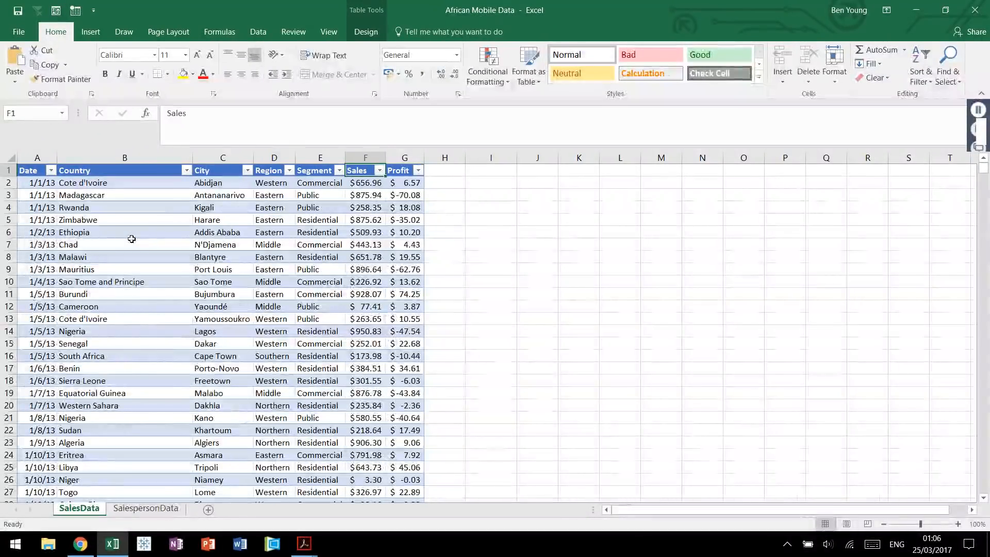
key("Right")
key("Home")
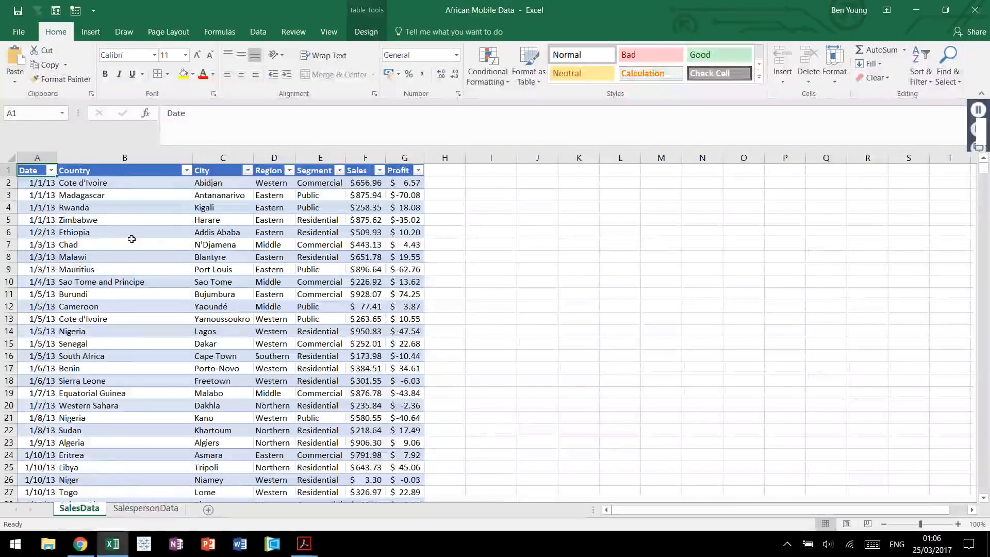
Examine the Date, Salesperson, Contracts Sold and Close Rate columns on the SalespersonData sheet.
key("ctrl+Page_Down")
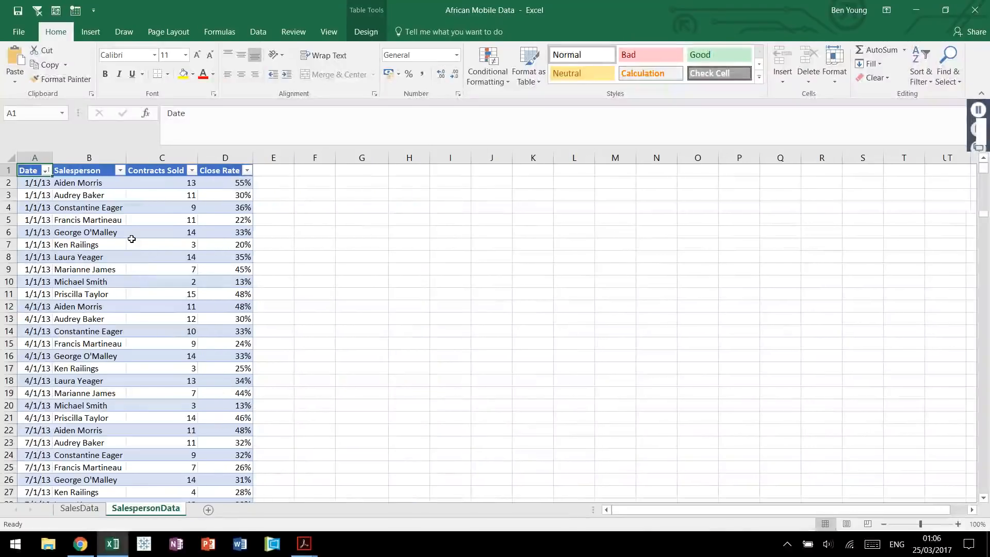
key("Down")
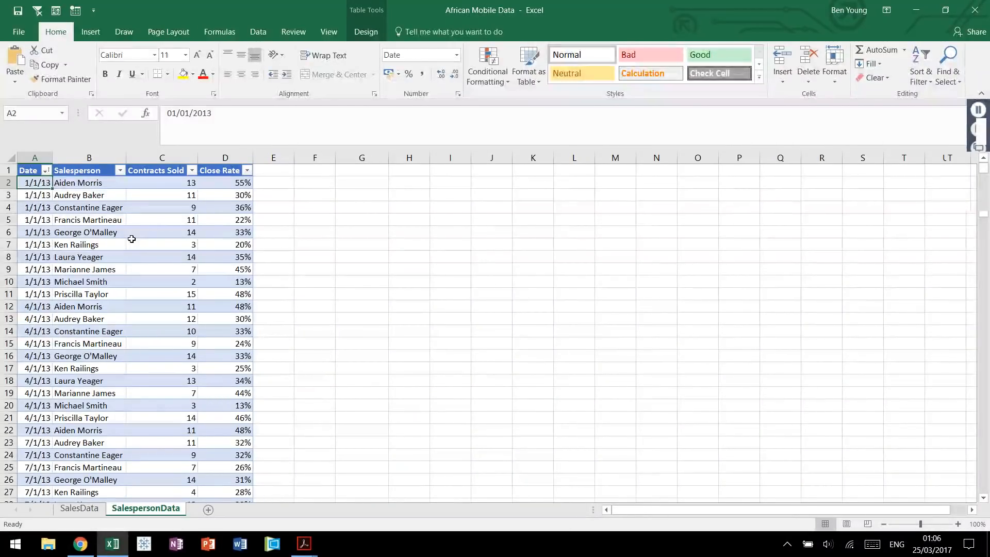
key("Right")
key("Right")
key("Right")
key("Left")
key("Left")
key("Left")
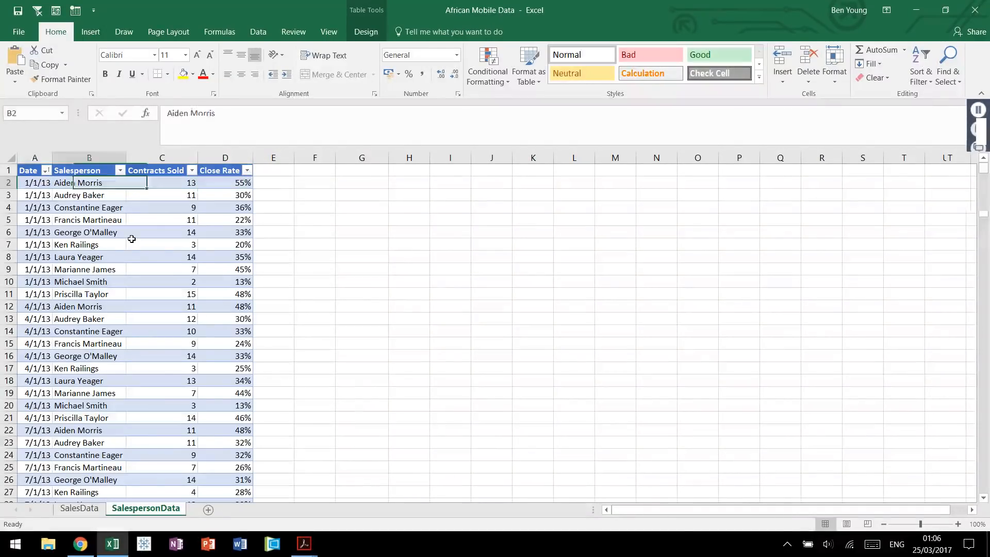
Check how the dates repeat by quarter down the Date column of SalespersonData, through to the last row.
key("shift+Down")
key("shift+Down")
key("shift+Down")
key("shift+Down")
key("shift+Down")
key("shift+Down")
key("shift+Down")
key("shift+Down")
key("shift+Down")
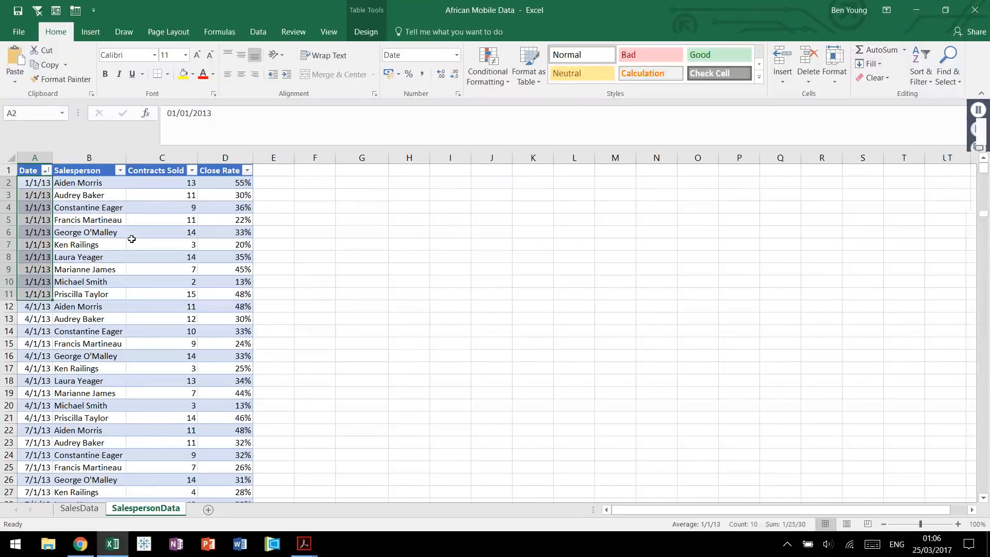
key("Down")
key("Down")
key("Down")
key("Down")
key("Down")
key("Down")
key("Down")
key("Down")
key("Down")
key("Down")
key("Down")
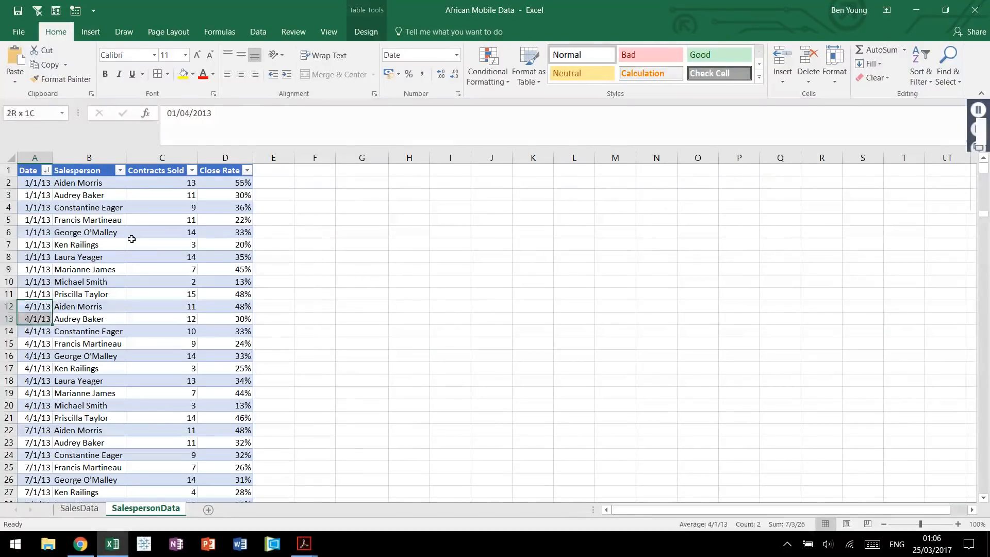
key("Down")
key("Down")
key("Down")
key("Down")
key("Down")
key("Down")
key("Down")
key("Down")
key("Down")
key("Down")
key("Down")
key("Down")
key("Down")
key("Down")
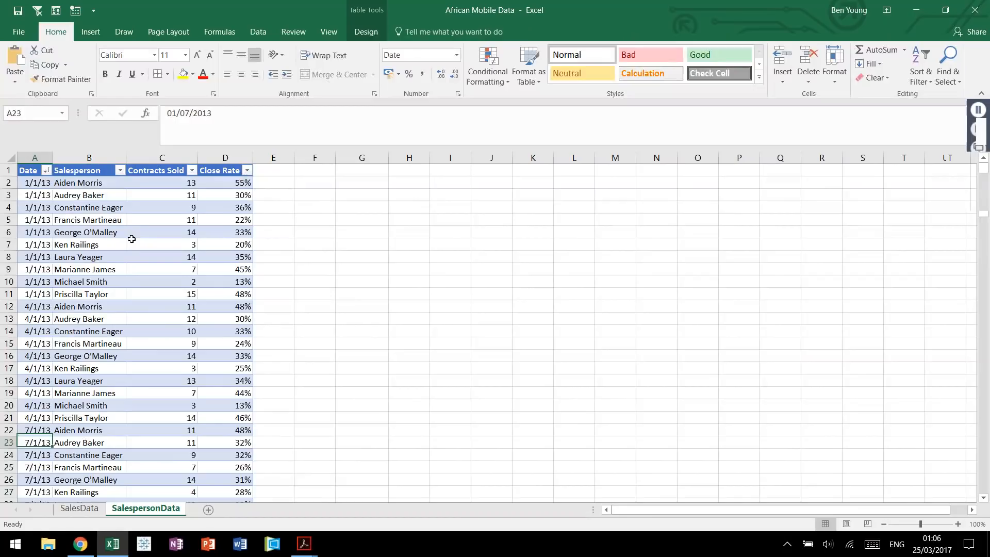
key("ctrl+Down")
key("ctrl+Up")
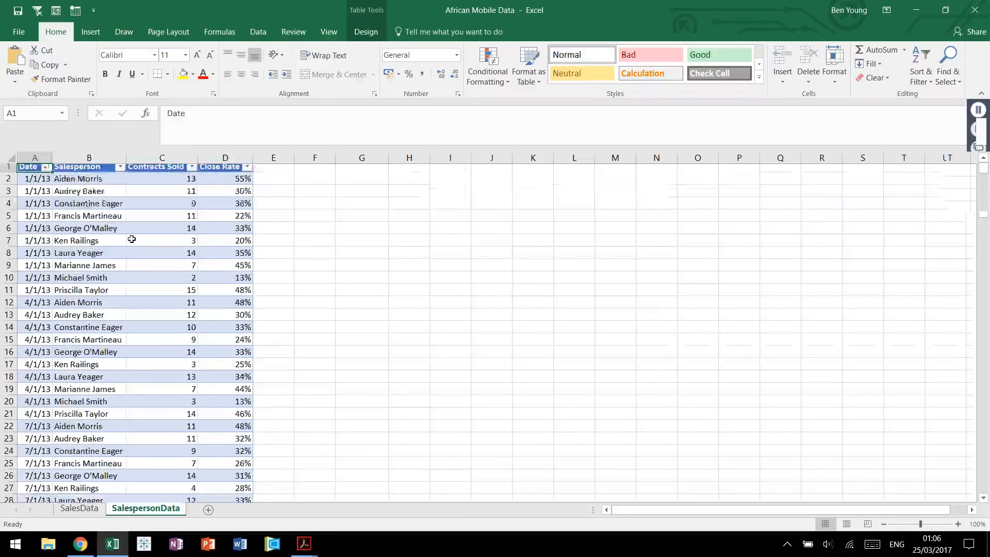
Return to the SalesData sheet and switch back to the case study brief in Acrobat Reader to review the requests.
key("ctrl+Page_Up")
key("alt+Tab")
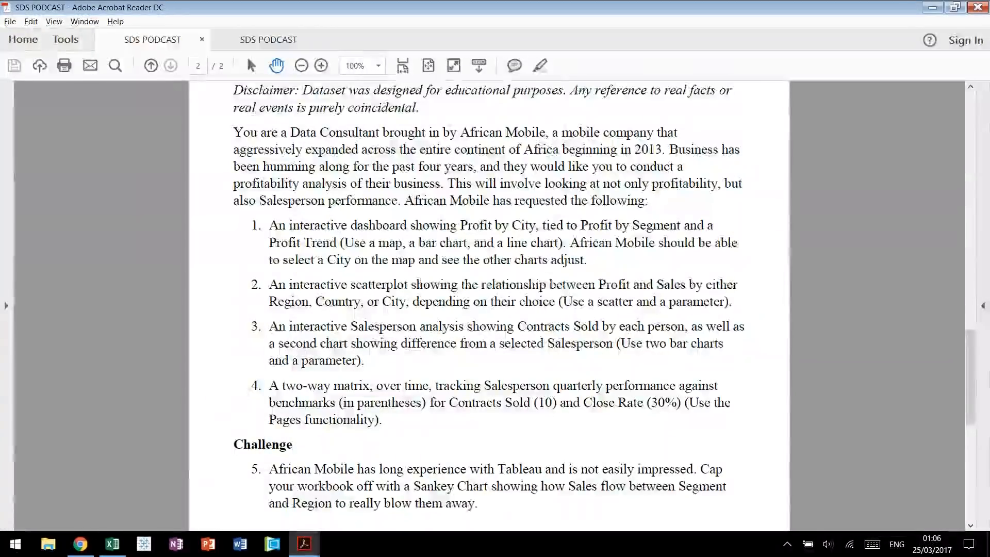
key("Down")
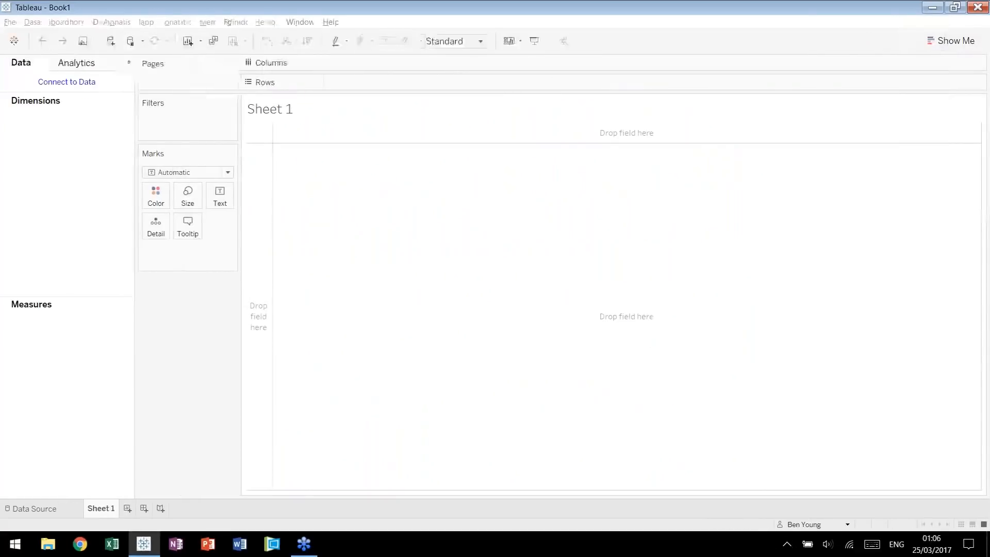
Connect to the African Mobile Data Excel workbook and add the SalesData sheet to the data source.
left_click(72, 83)
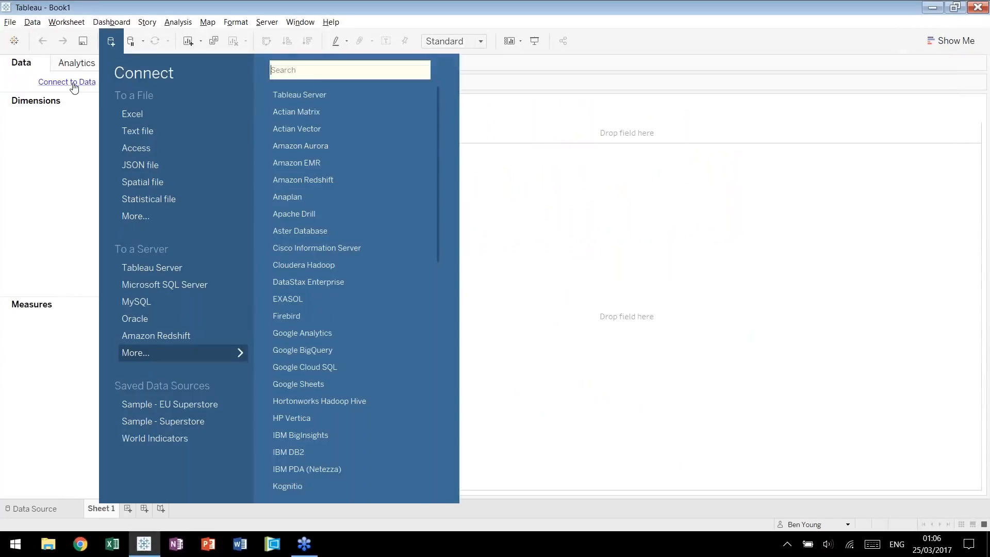
left_click(135, 113)
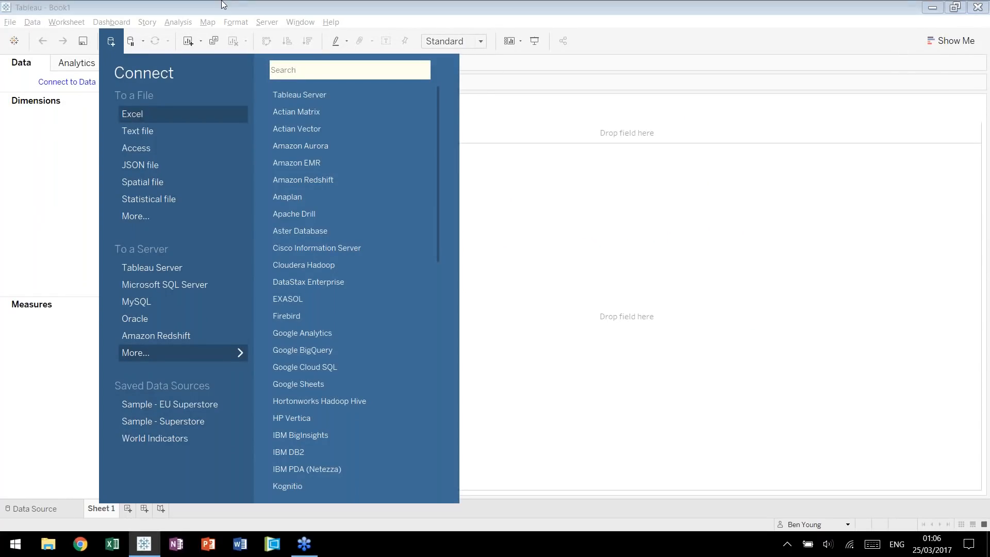
left_click(165, 105)
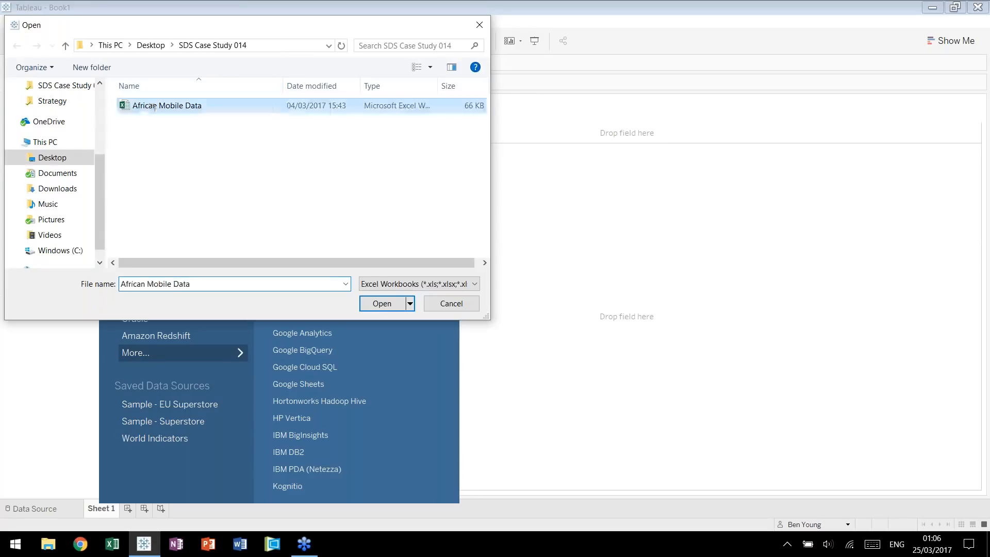
left_click(382, 304)
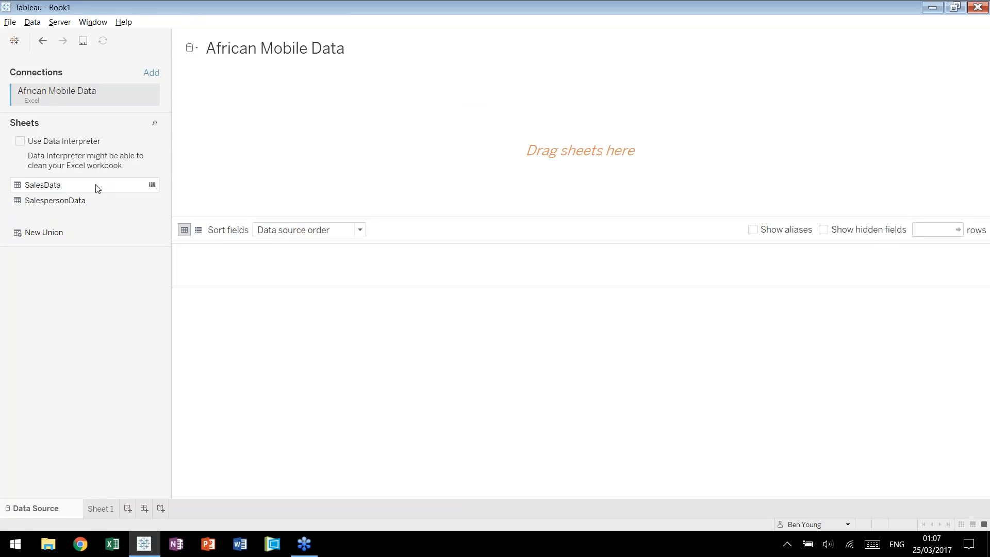
left_click_drag(96, 186, 304, 170)
Plot Country and City as points on a map in Sheet 1.
left_click(103, 510)
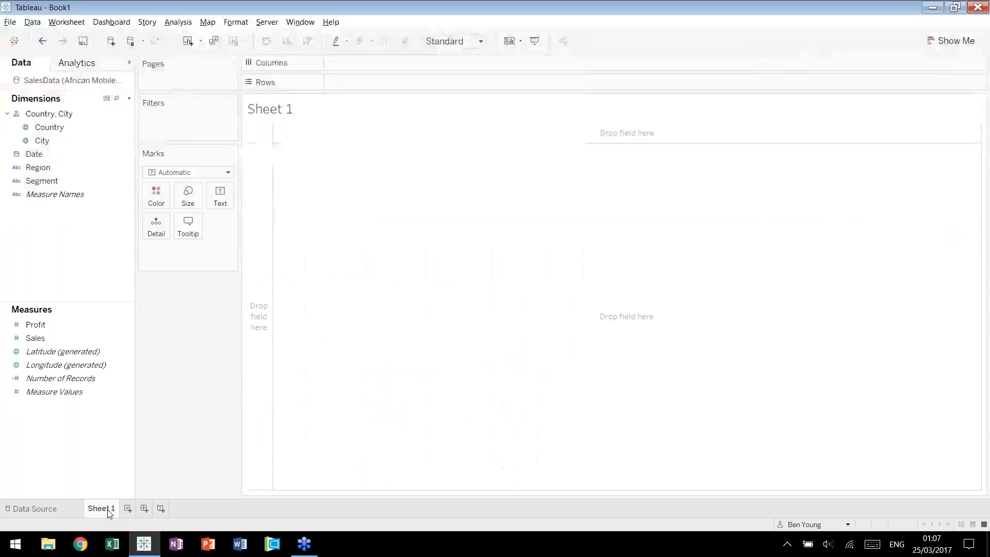
left_click(81, 127)
double_click(80, 127)
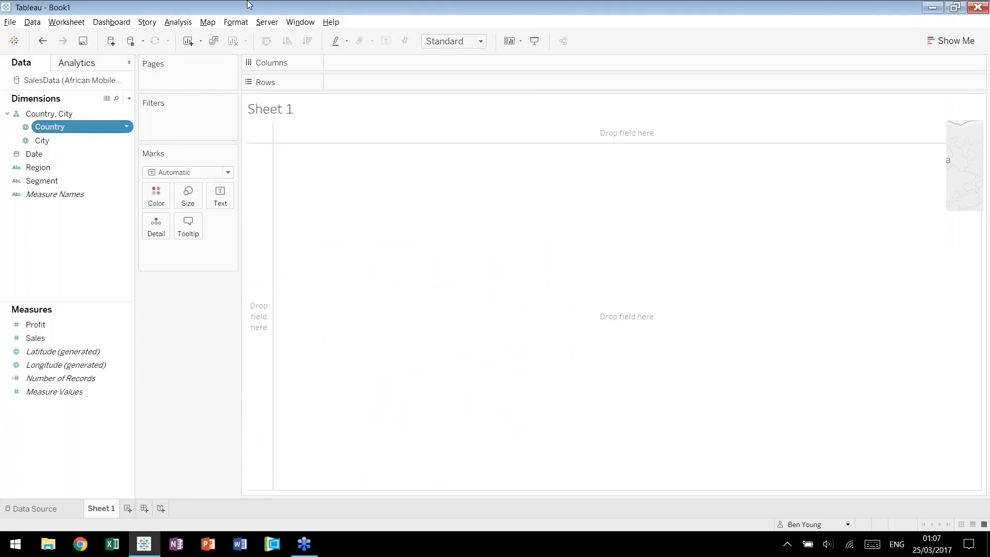
left_click(55, 143)
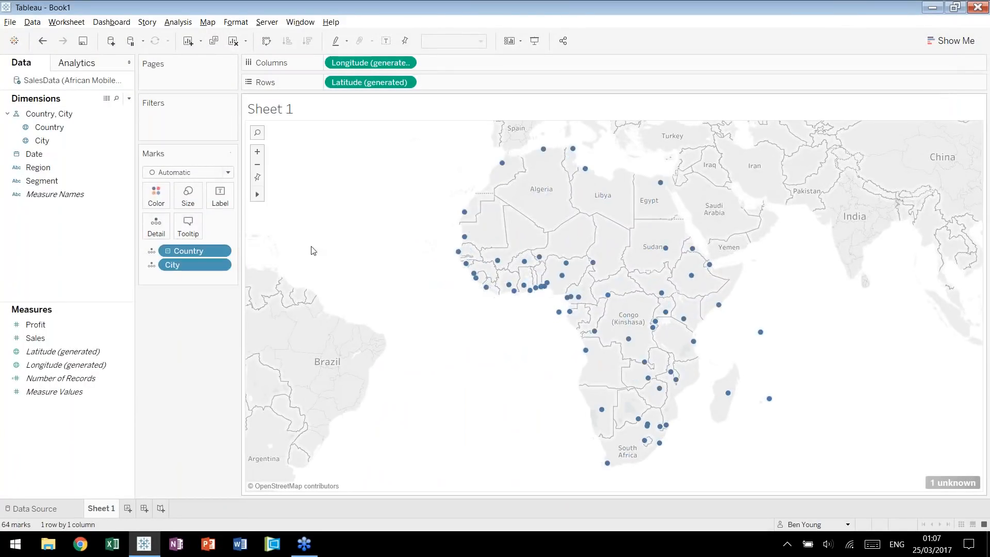
Fix the map's unknown location by matching the country value Congo to Congo (Brazzaville).
left_click(945, 483)
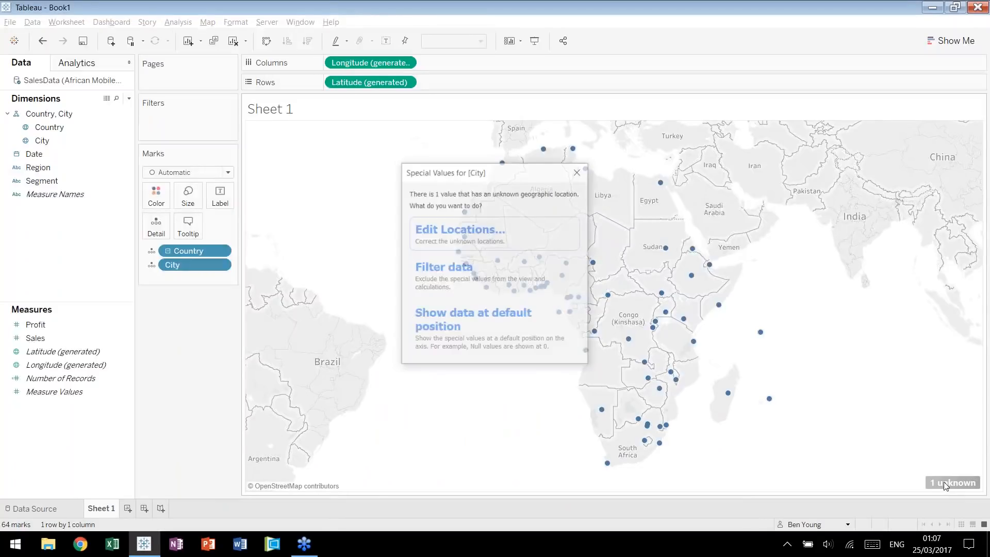
left_click(460, 231)
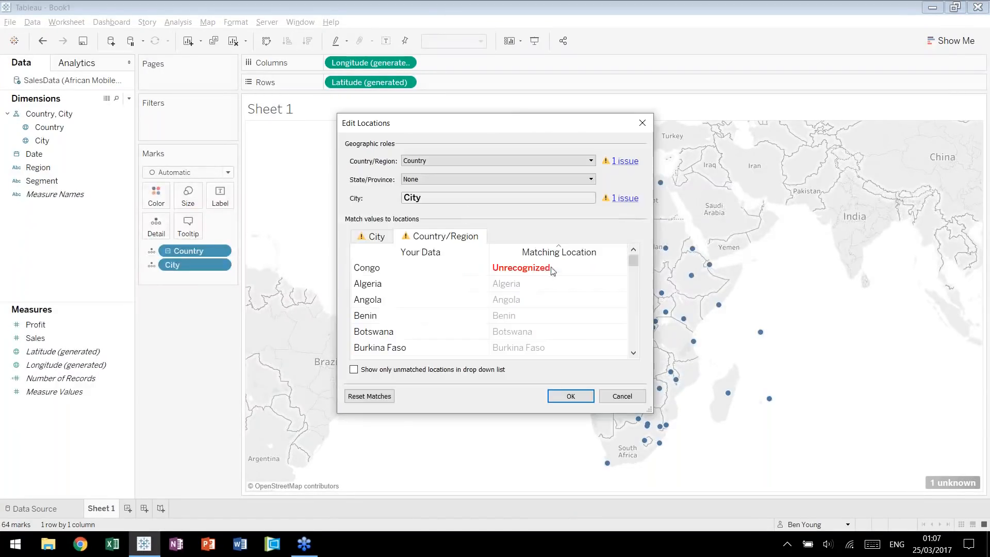
left_click(523, 273)
type("congo")
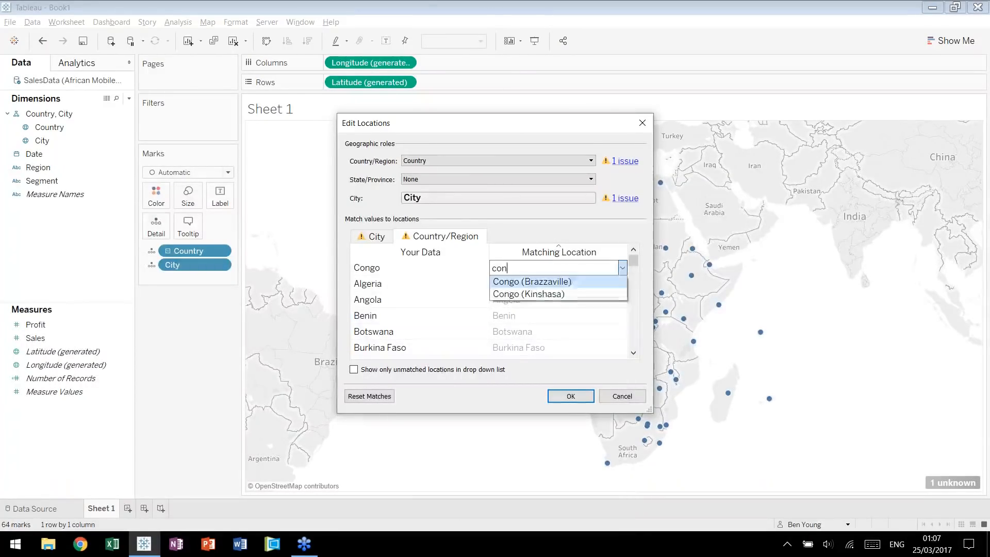
left_click(573, 285)
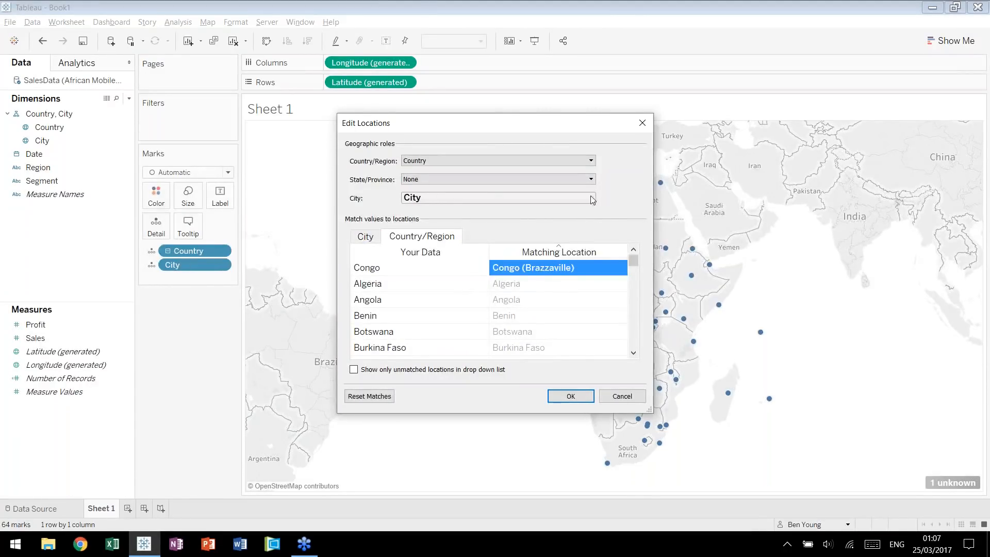
left_click(569, 388)
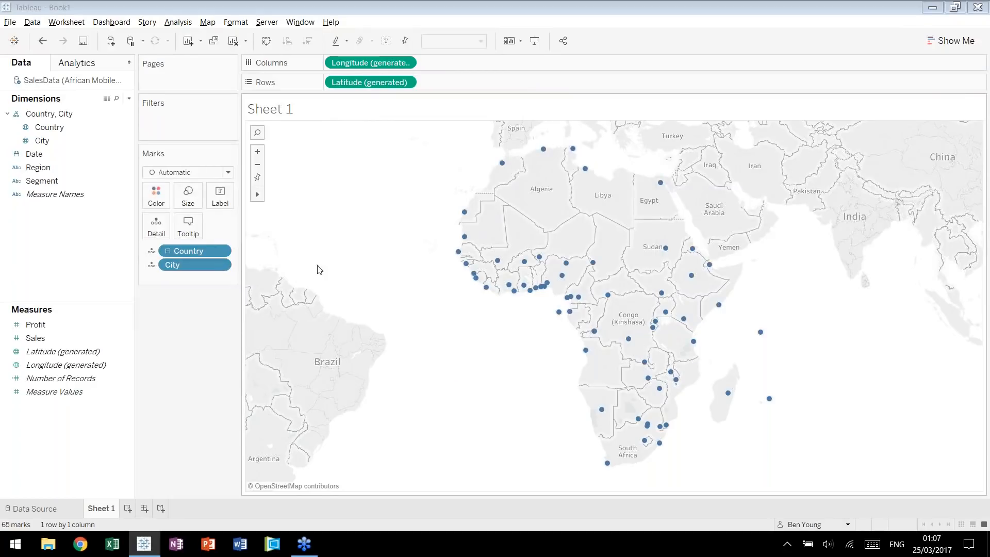
Colour the city marks by Profit, with 80% opacity and a black border.
left_click_drag(35, 324, 165, 198)
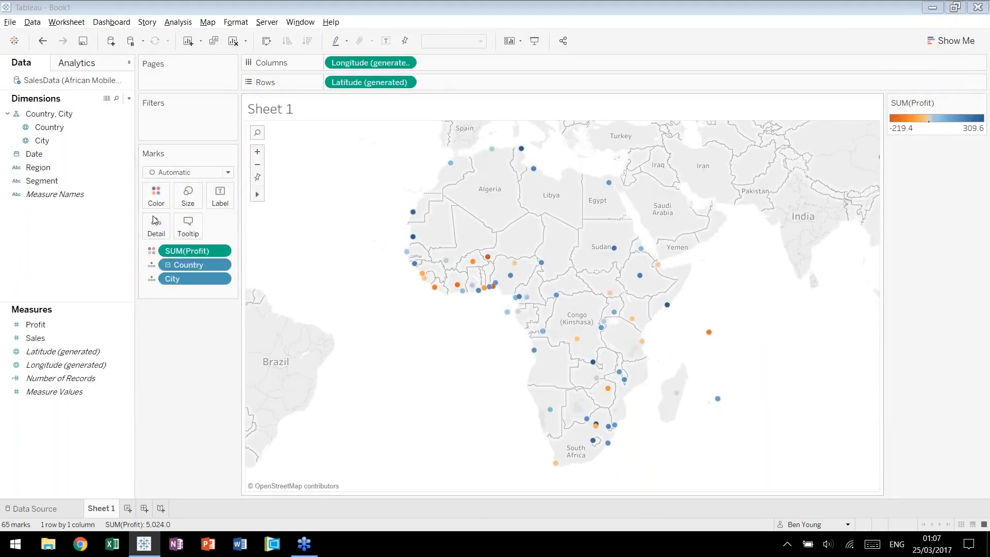
left_click(155, 194)
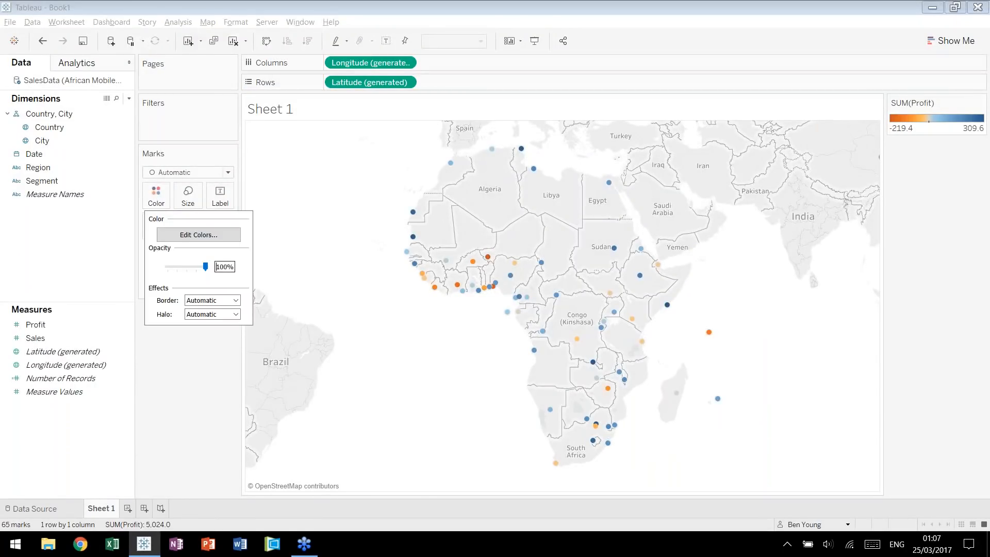
double_click(223, 267)
type("80")
left_click(235, 300)
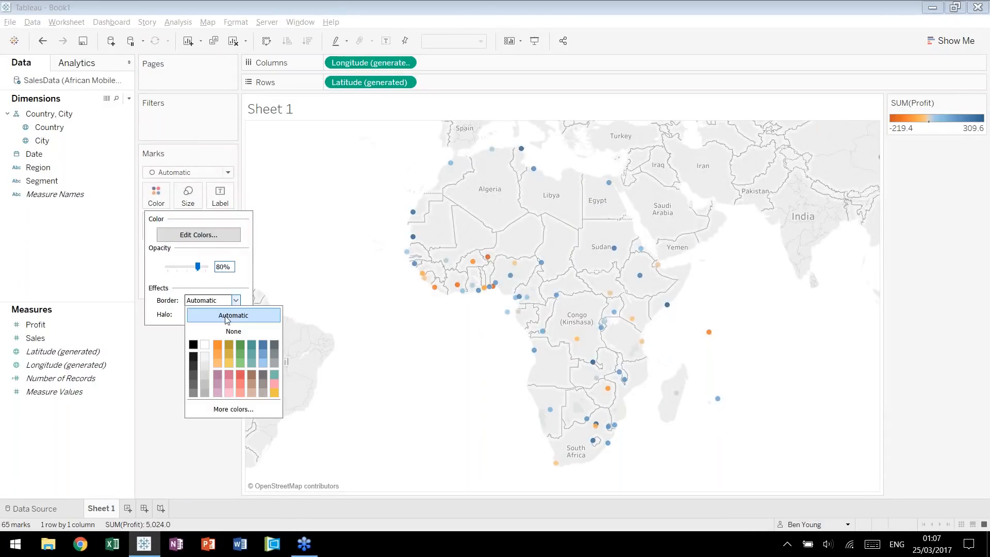
left_click(193, 345)
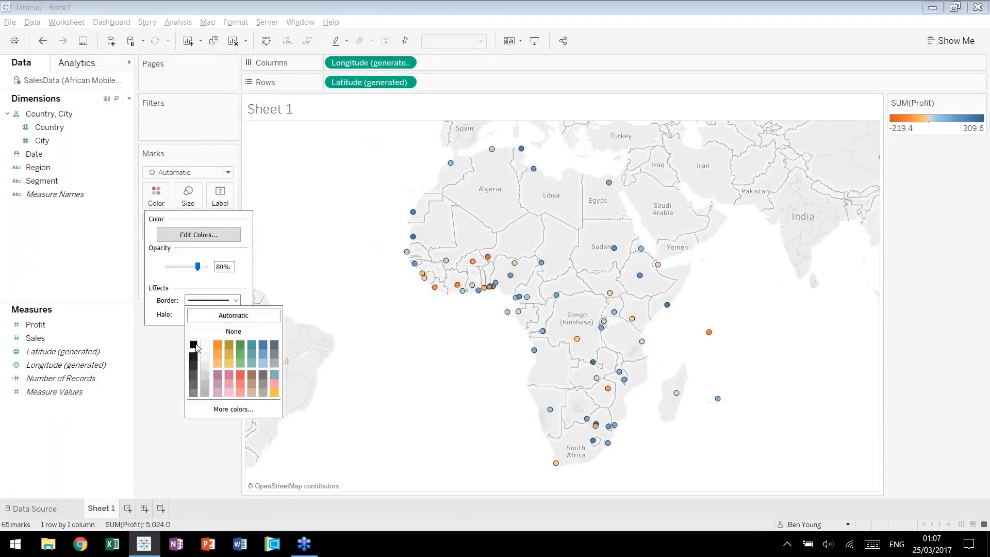
left_click(294, 244)
Enlarge the city marks on the map.
left_click(187, 196)
left_click(232, 226)
left_click(233, 227)
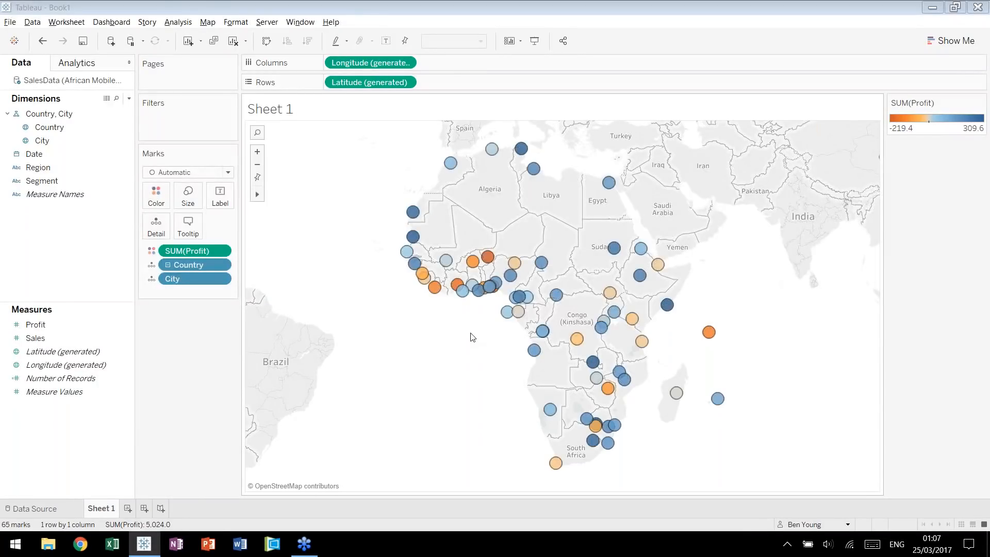
Set the default number format of the Profit measure to custom currency with a $ prefix and zero decimal places.
mouse_move(487, 298)
mouse_move(522, 250)
left_click(46, 324)
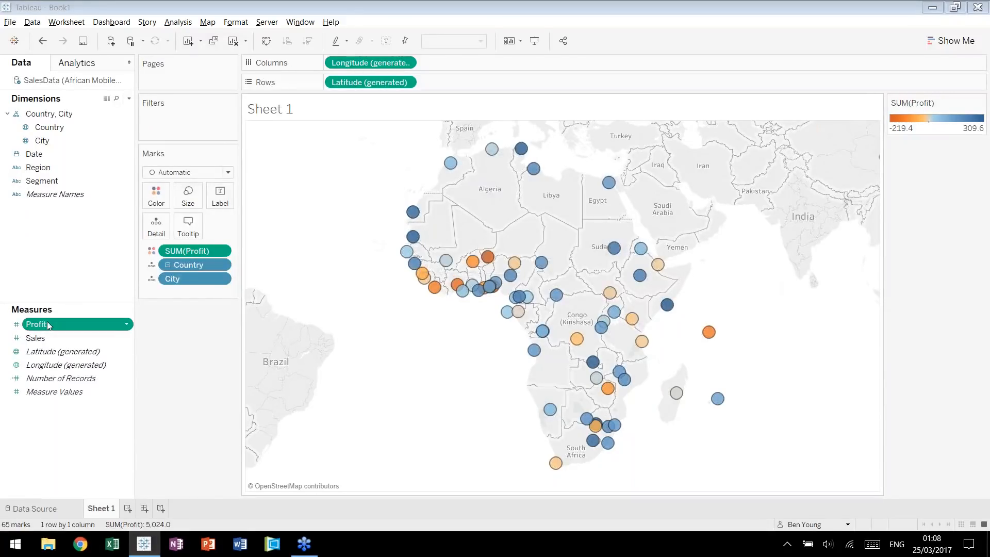
right_click(48, 324)
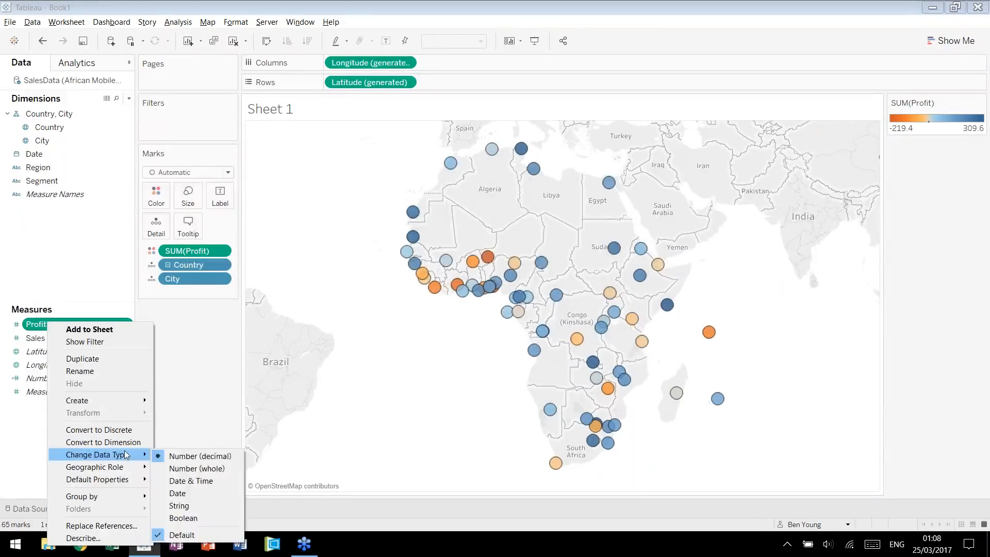
mouse_move(132, 480)
left_click(178, 495)
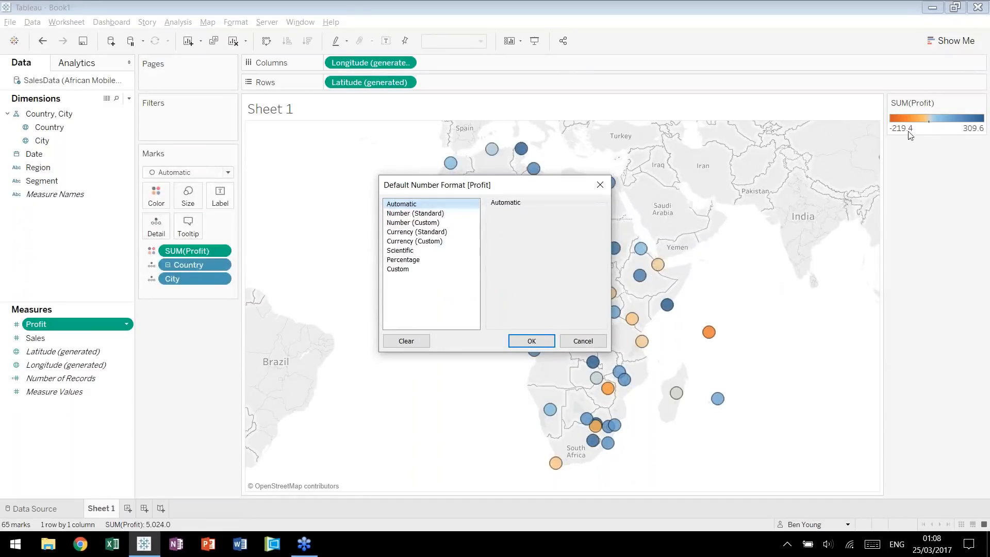
left_click(432, 241)
left_click_drag(504, 304, 441, 296)
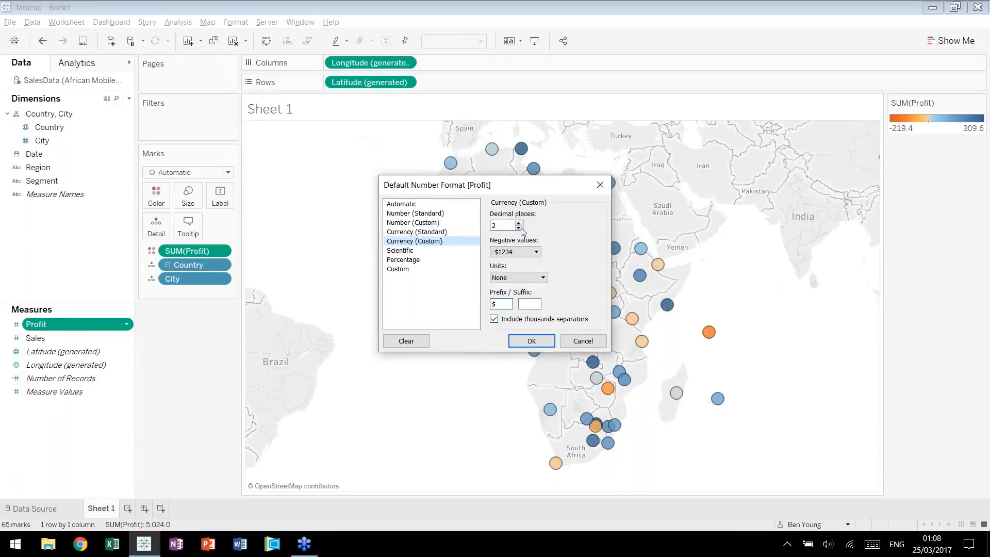
left_click(552, 346)
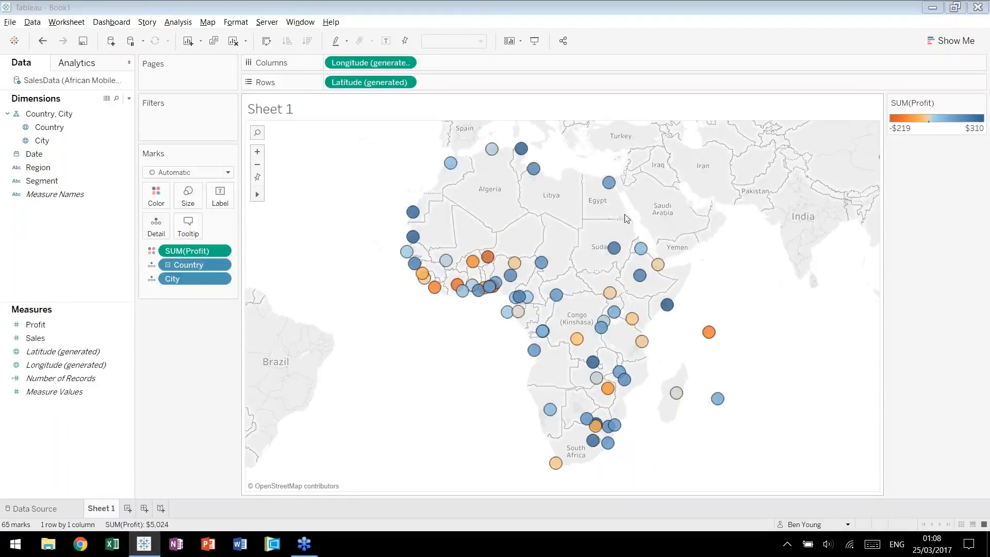
Rename the map worksheet as Profit by City.
mouse_move(620, 194)
mouse_move(709, 332)
double_click(101, 508)
type("Profit by City")
key("Return")
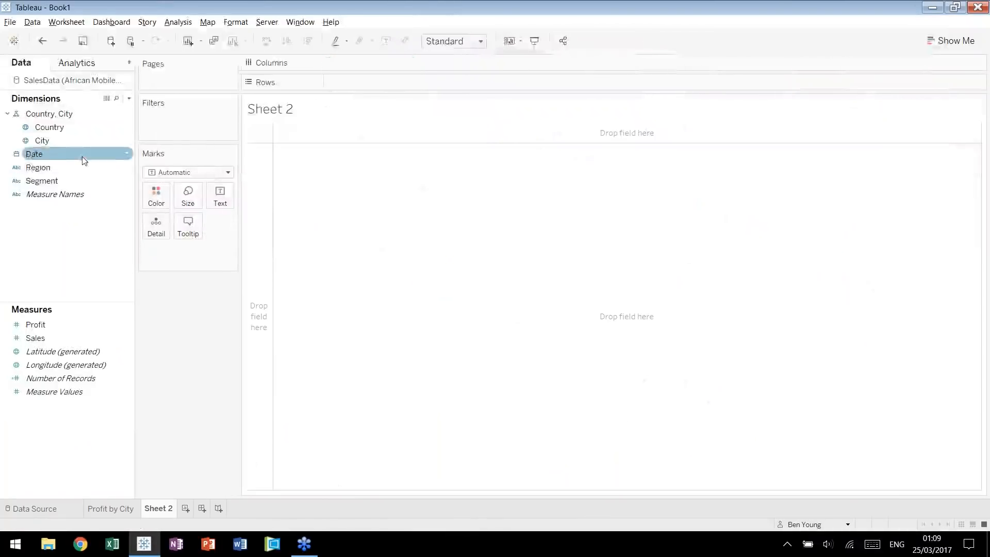
Build a bar chart of Profit by Segment in a new worksheet and fit it to Entire View.
left_click(58, 183)
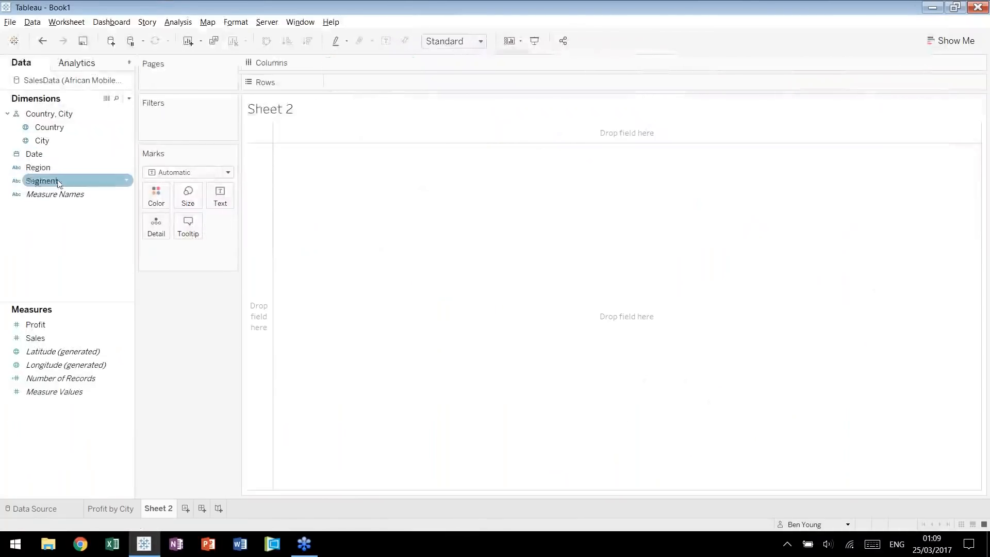
left_click_drag(58, 183, 361, 82)
left_click_drag(35, 325, 381, 63)
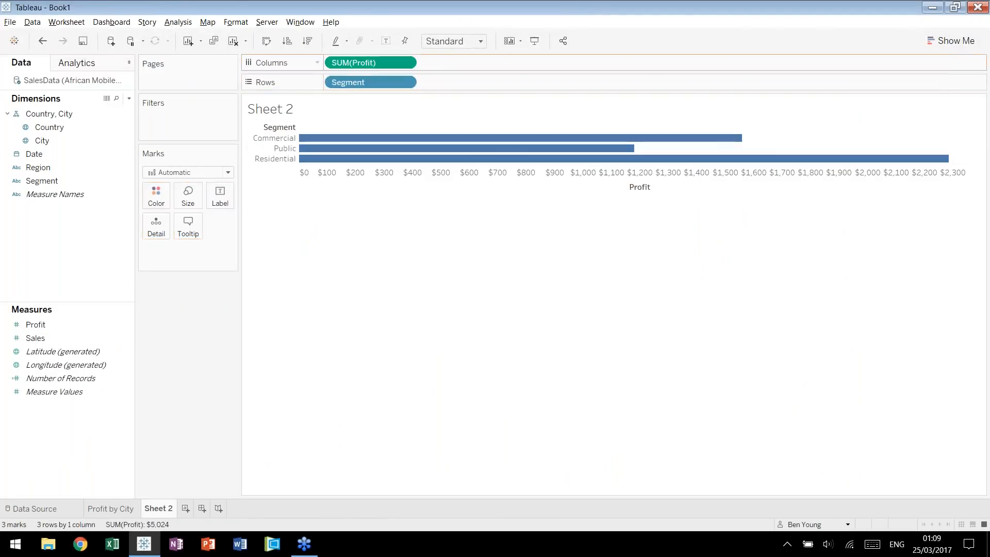
left_click(481, 42)
left_click(451, 94)
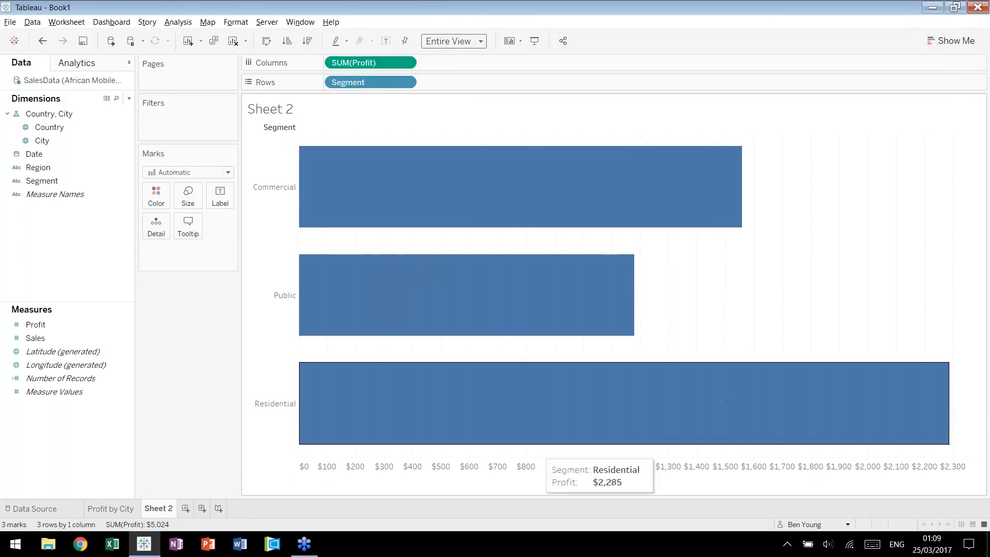
Colour the segment bars by Profit and label them with their Profit values.
mouse_move(361, 62)
left_mouse_down()
mouse_move(155, 209)
mouse_move(156, 199)
left_mouse_up()
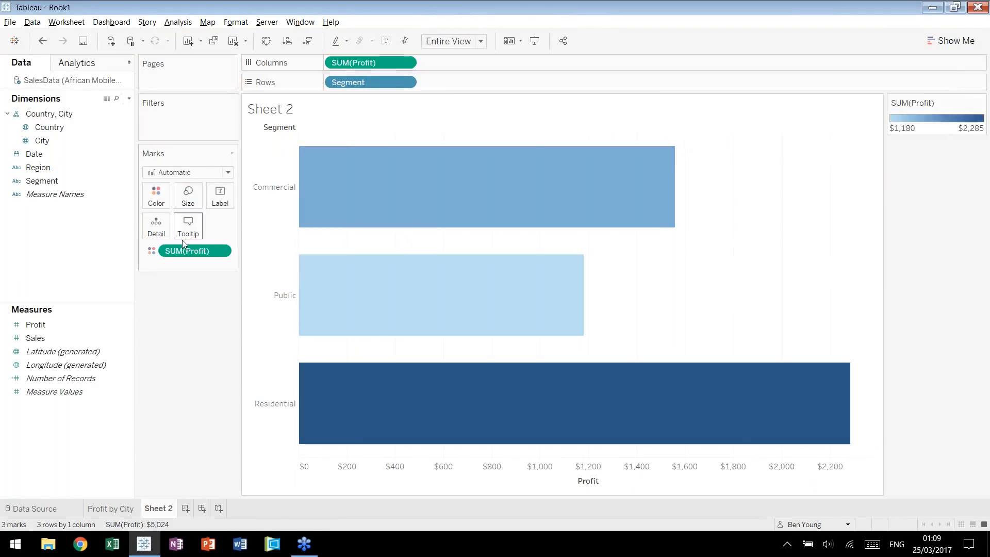
left_click_drag(195, 251, 220, 195)
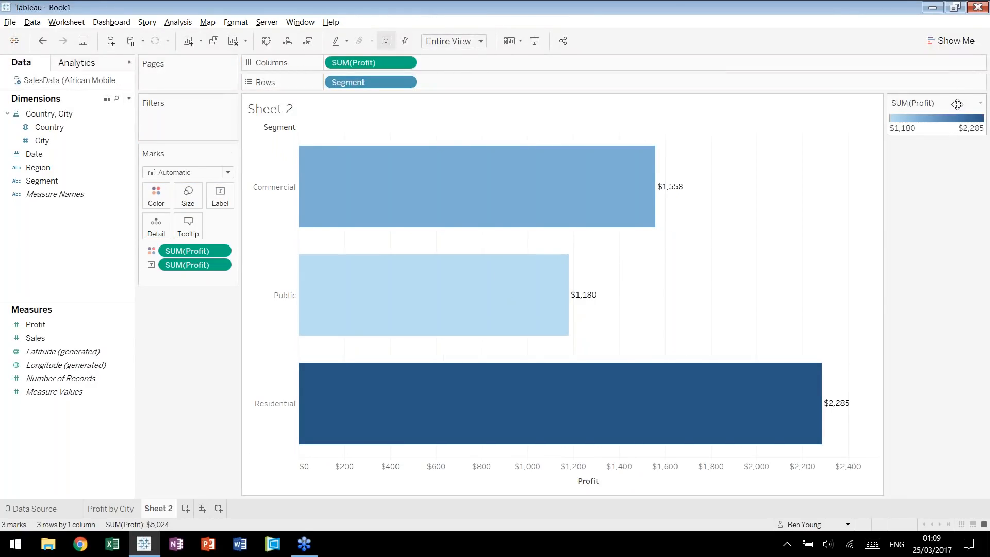
mouse_move(523, 259)
Rename the bar chart worksheet as Profit by Segment.
double_click(165, 509)
type("Porift by")
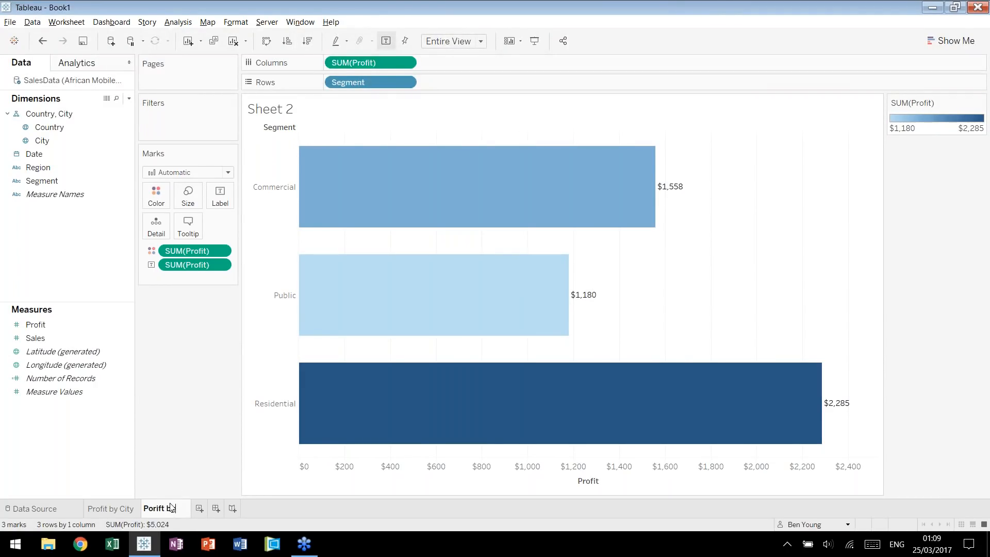
type("rofit by Segment")
key("Return")
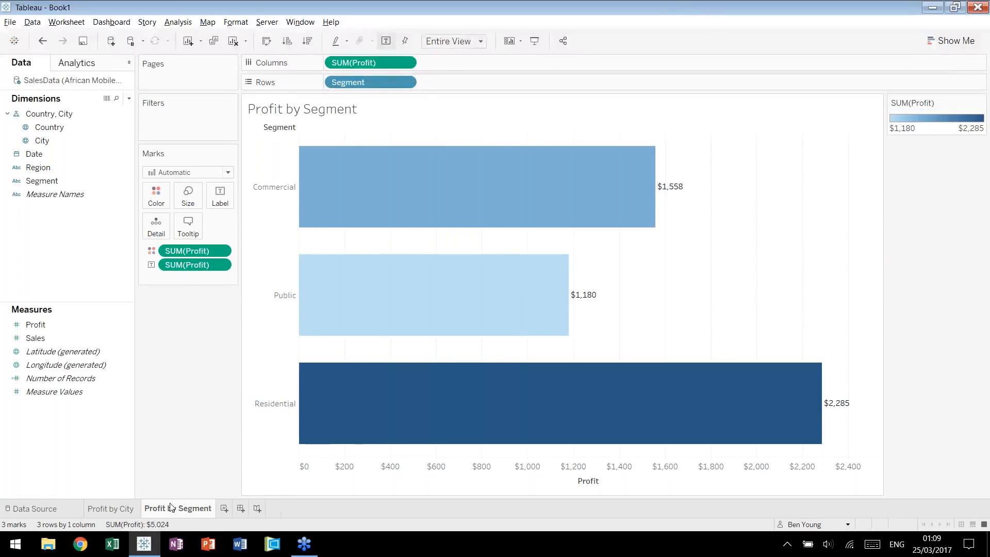
Create a new worksheet with a line chart of Profit over continuous MONTH(Date).
left_click(225, 509)
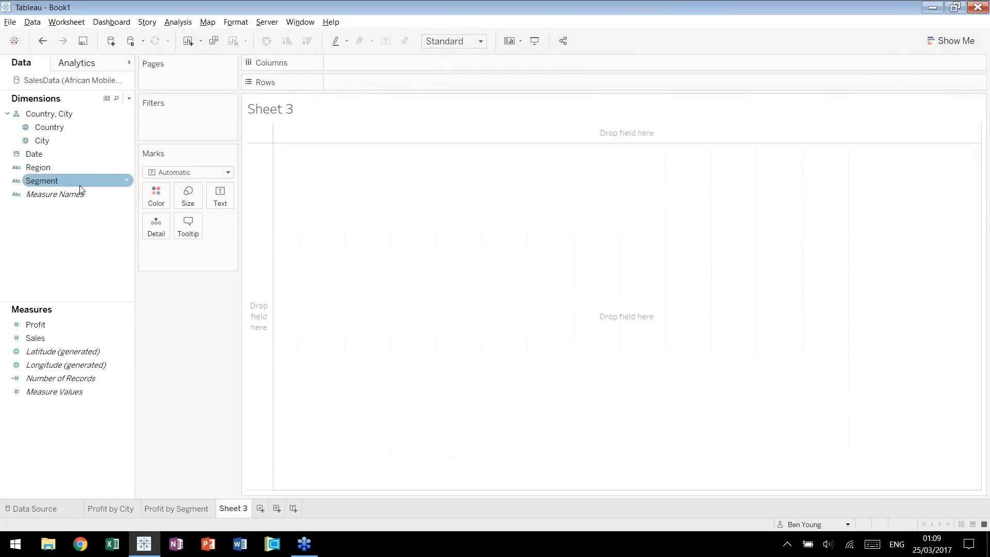
left_click(73, 157)
left_click_drag(73, 162, 335, 63)
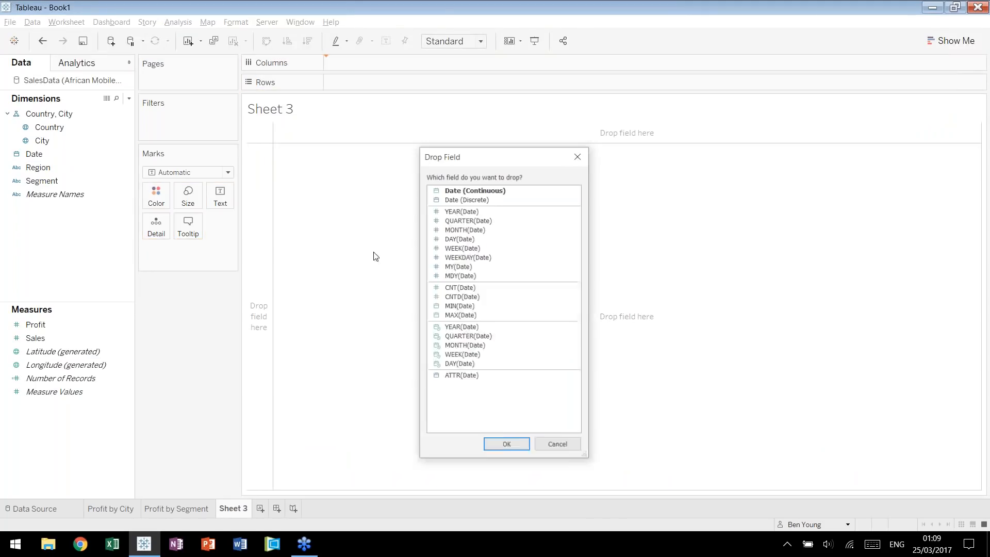
left_click(492, 347)
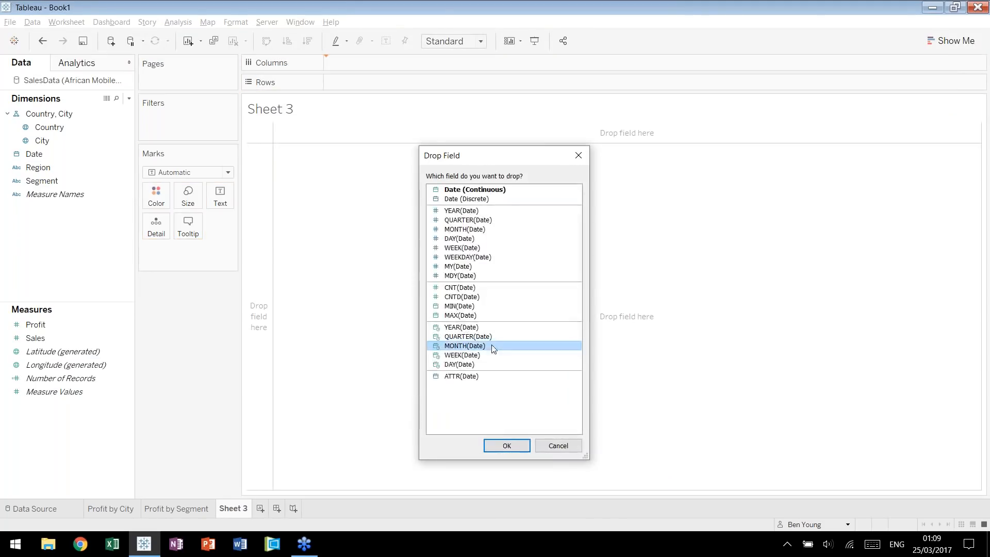
left_click(496, 445)
left_click(85, 325)
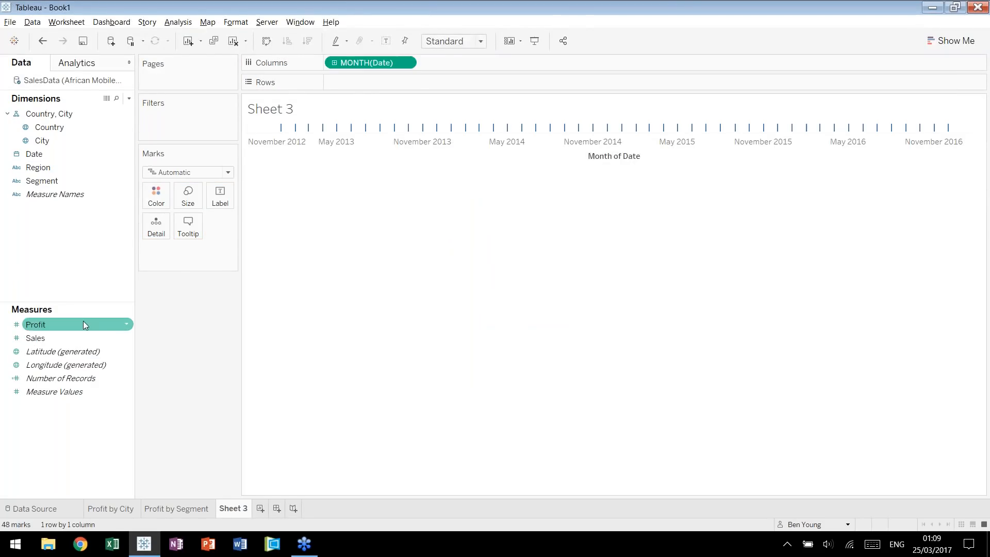
left_click_drag(85, 325, 369, 81)
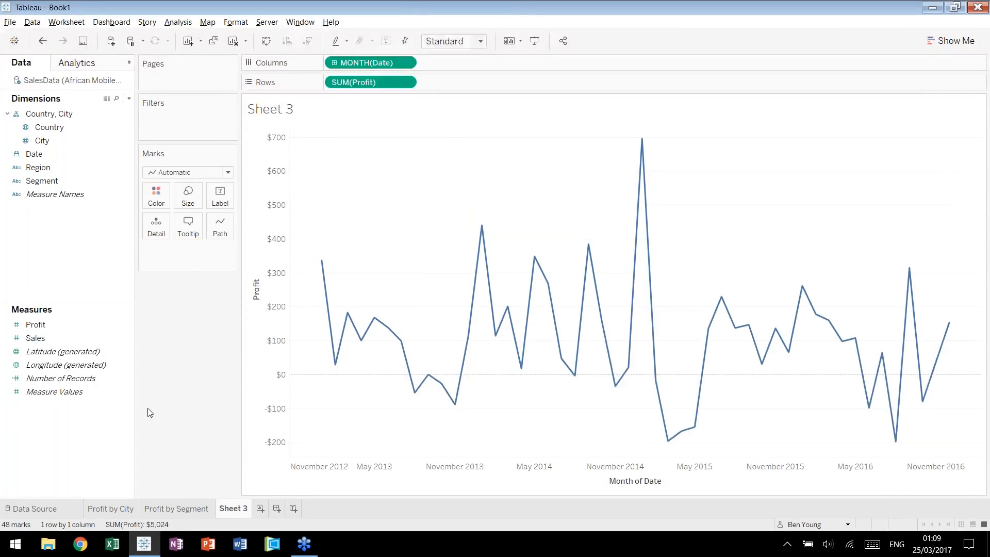
Split the profit line chart into lines coloured by Segment.
left_click(178, 509)
left_click(231, 508)
left_click(82, 182)
left_click_drag(83, 186, 156, 196)
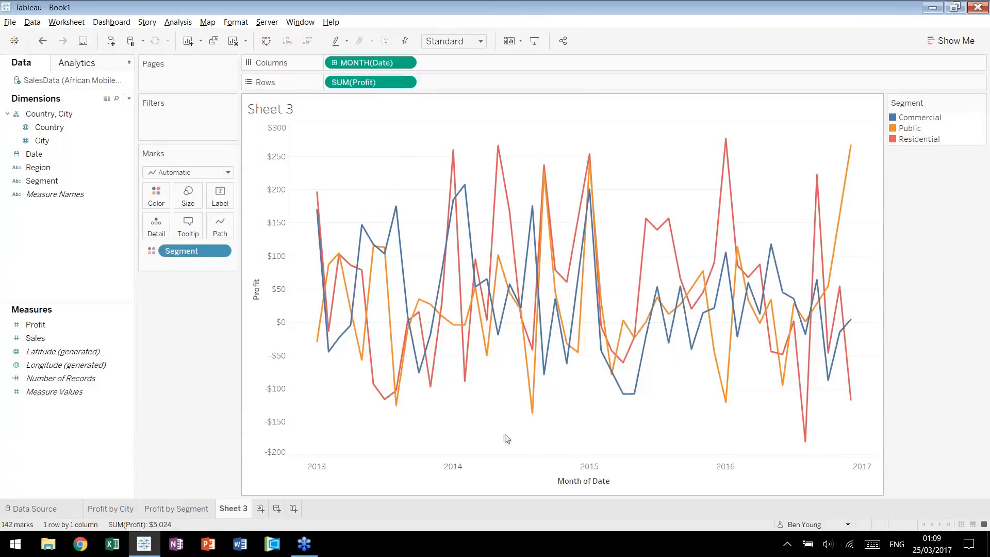
Change the title of the line chart's date axis to Month.
left_click(589, 483)
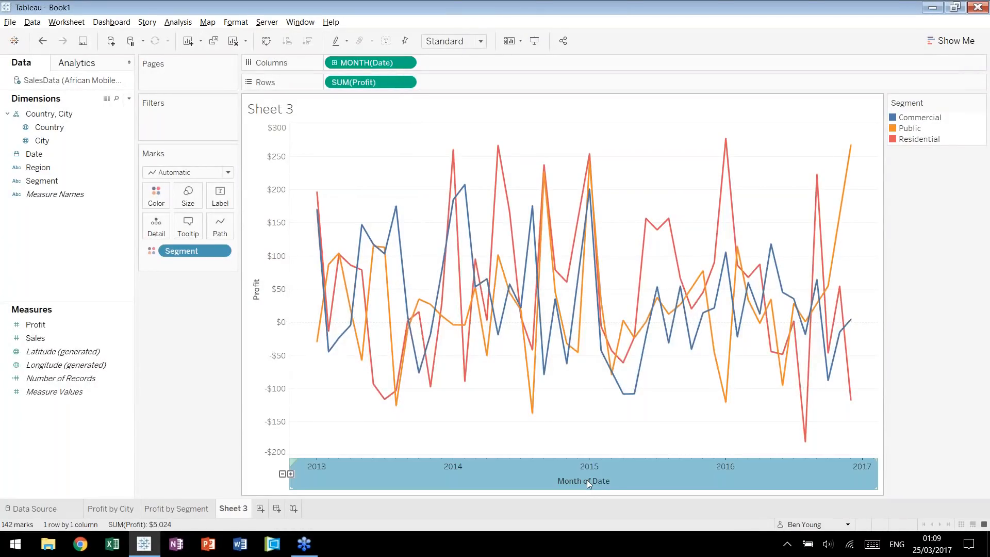
right_click(588, 481)
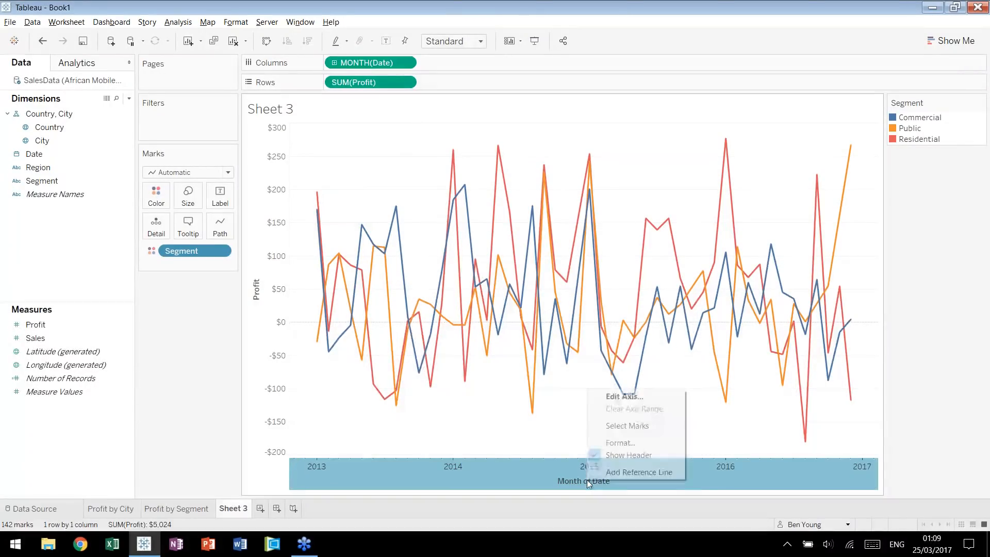
left_click(625, 396)
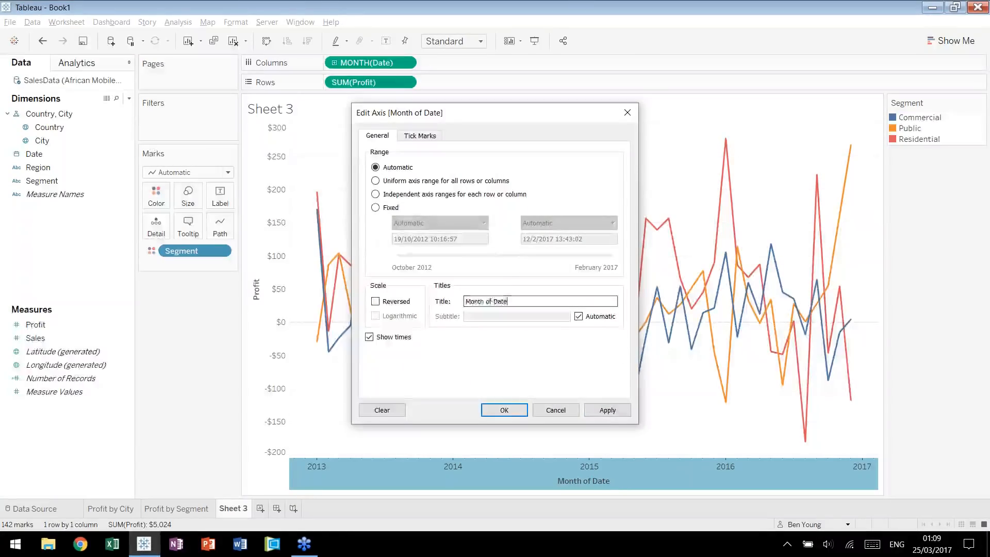
type("Month")
left_click(494, 407)
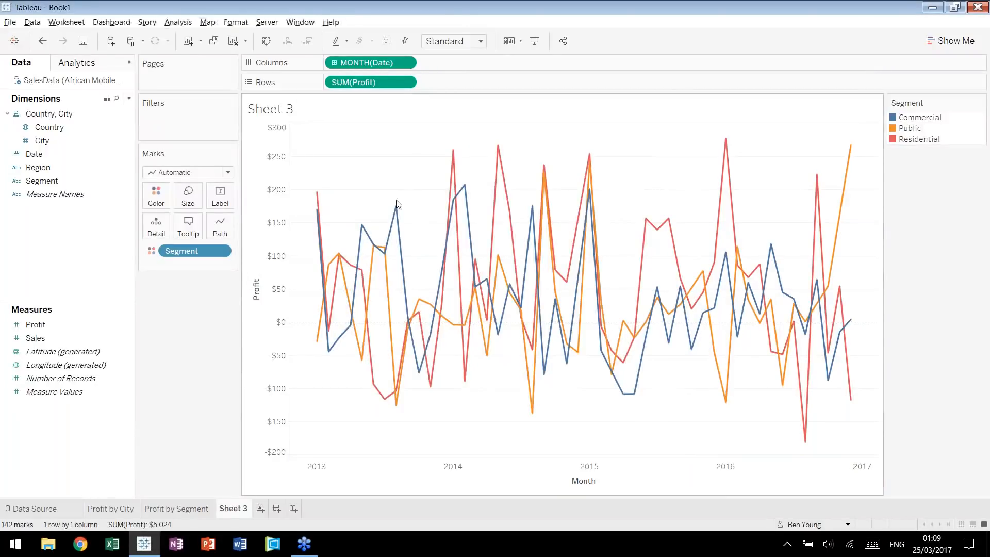
Rename the line chart worksheet as Profit Trend.
double_click(225, 512)
type("P")
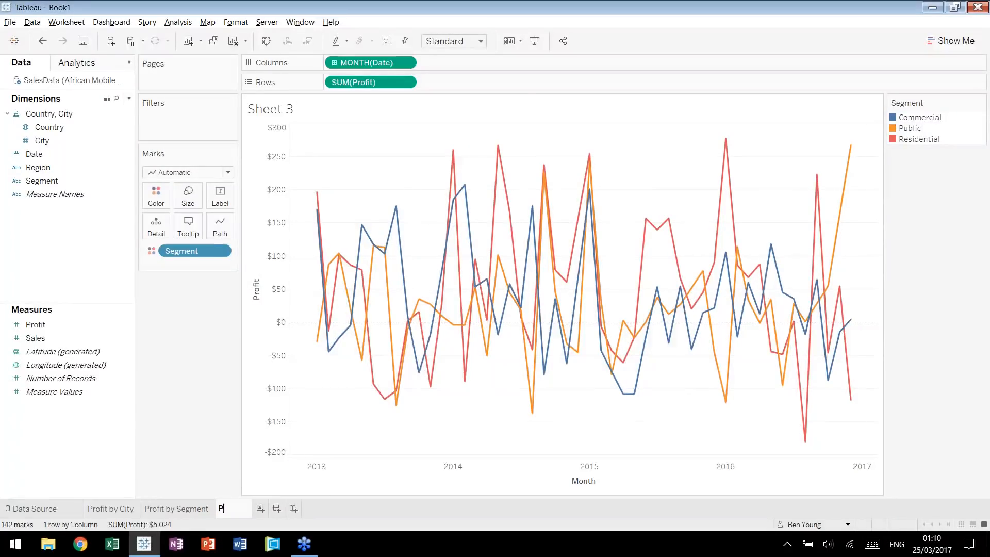
type("rofit by")
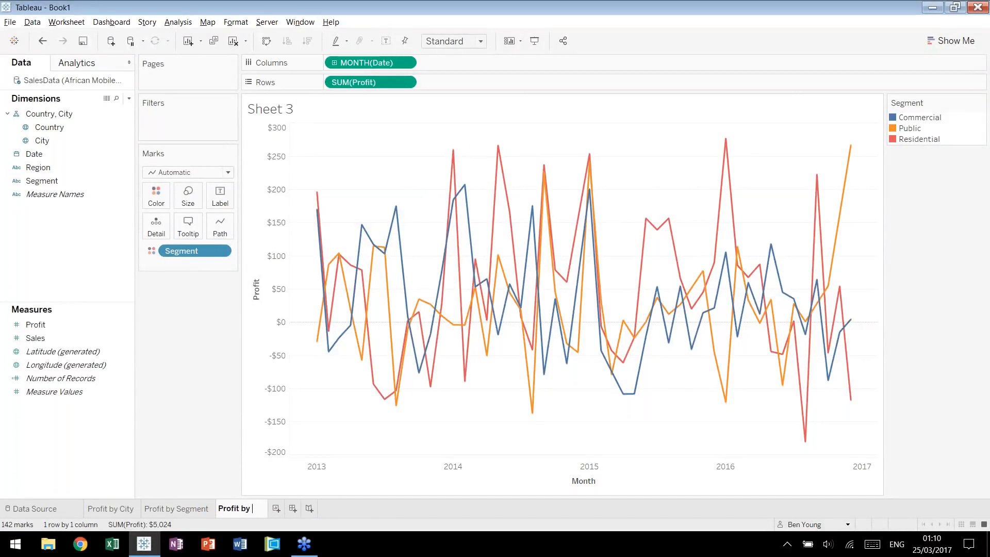
key("BackSpace")
key("BackSpace")
key("BackSpace")
type("Trend")
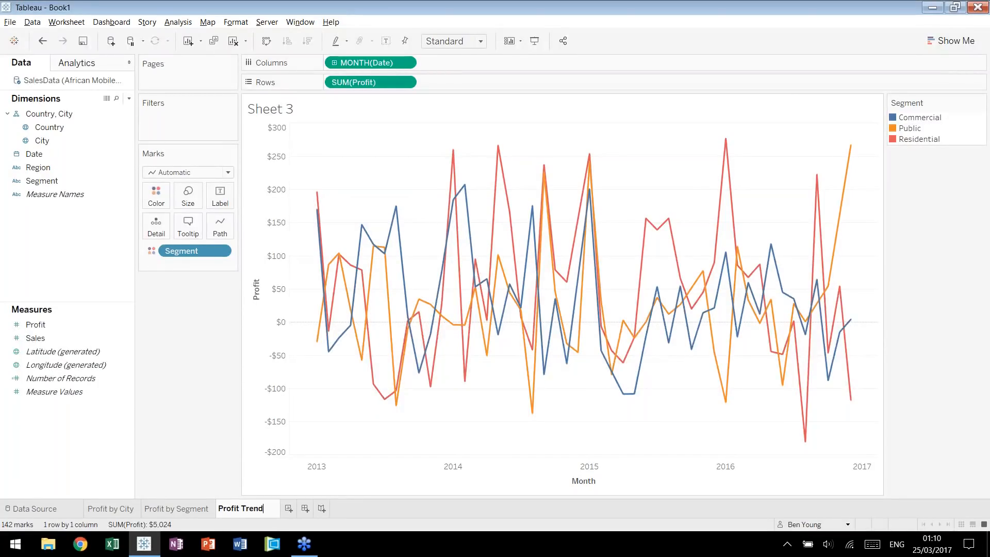
key("Return")
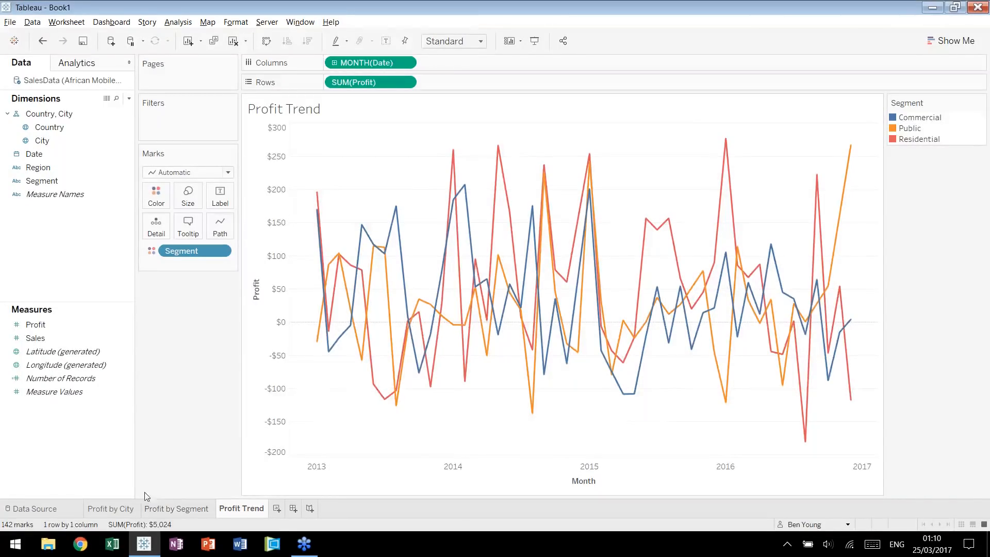
left_click(117, 510)
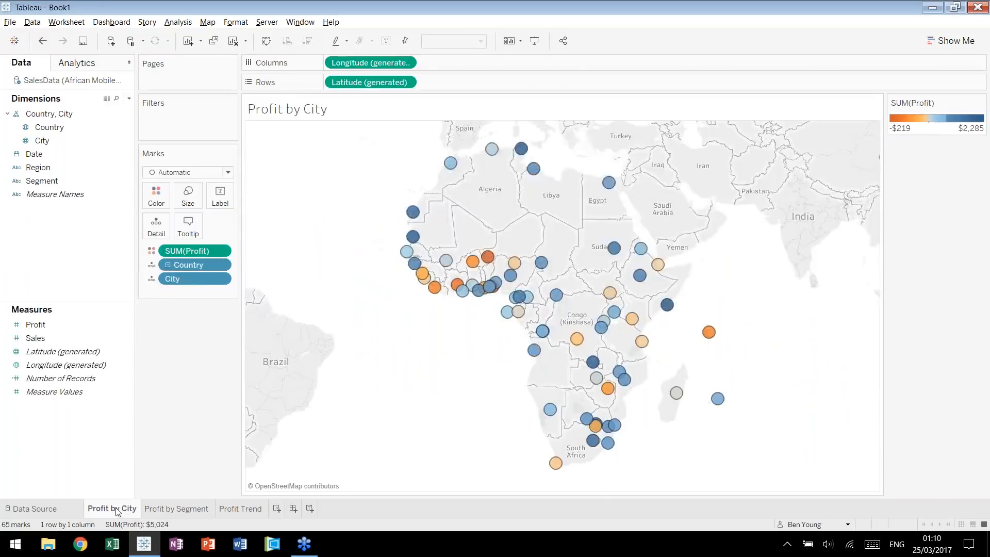
left_click(176, 509)
left_click(244, 509)
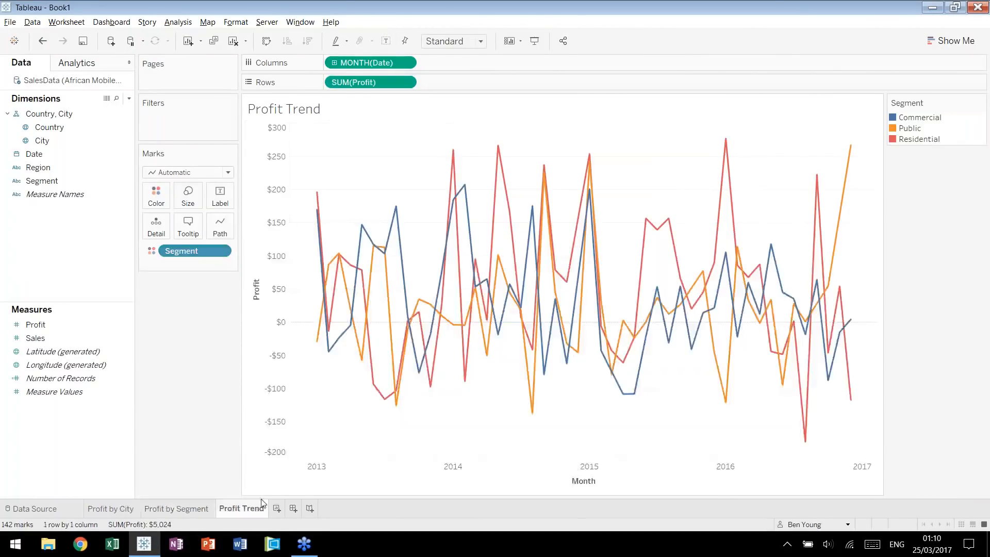
Create a new dashboard and set its size to Automatic.
left_click(293, 510)
left_click(124, 121)
left_click(127, 142)
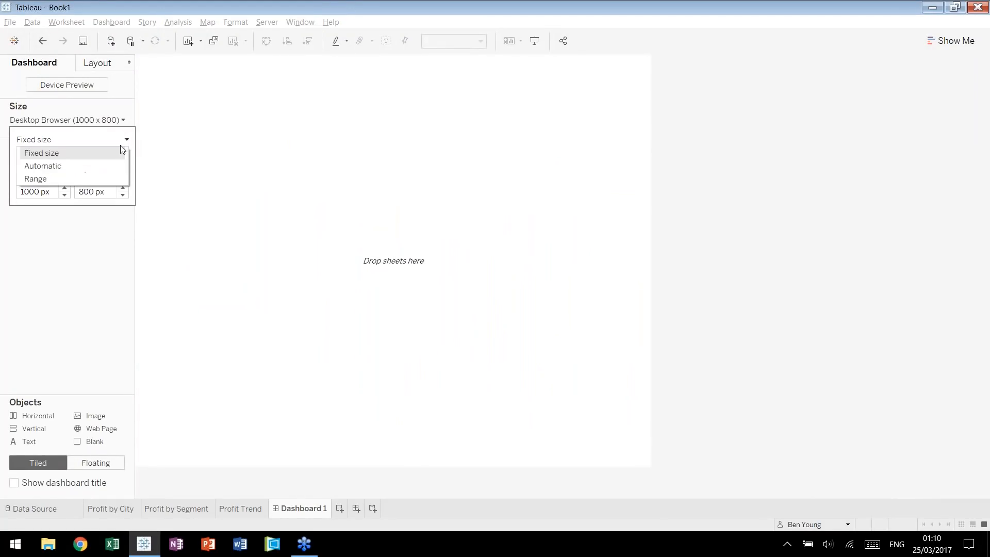
left_click(108, 163)
left_click(380, 235)
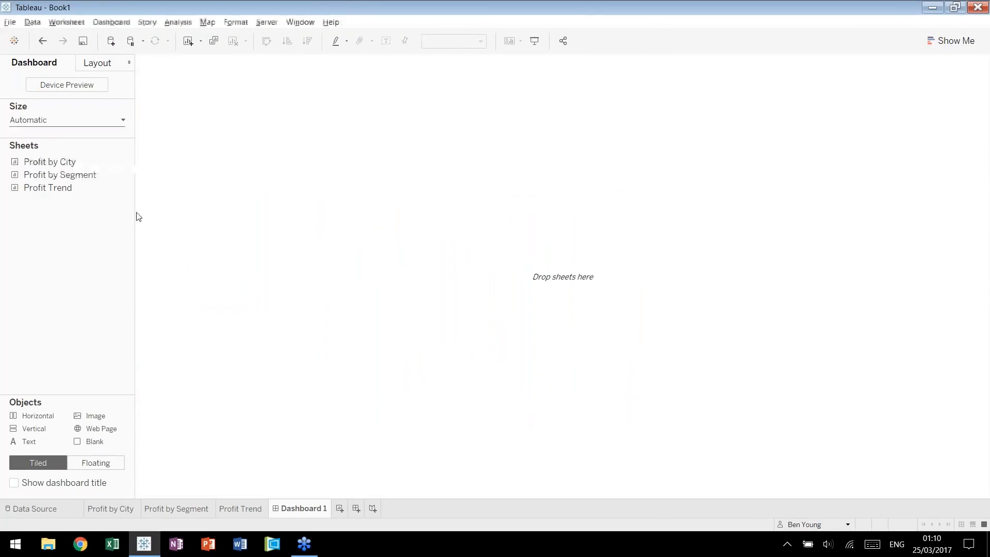
Lay out the dashboard with the Profit by City map beside Profit by Segment, and Profit Trend below the bar chart.
left_click_drag(82, 162, 418, 250)
left_click_drag(59, 175, 733, 227)
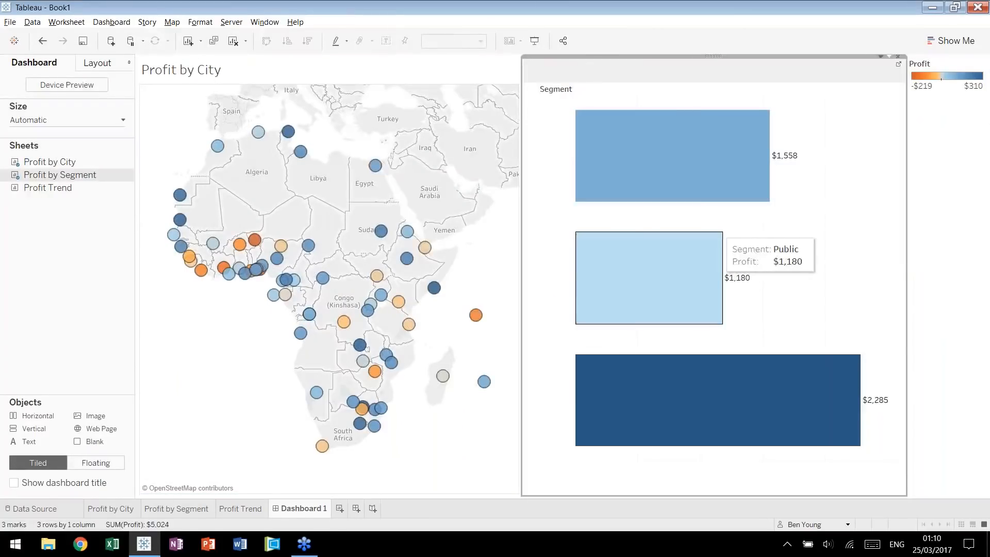
mouse_move(47, 188)
left_mouse_down()
mouse_move(497, 343)
mouse_move(717, 402)
left_mouse_up()
Preview the dashboard layout on the tablet, phone and desktop device types.
left_click(98, 88)
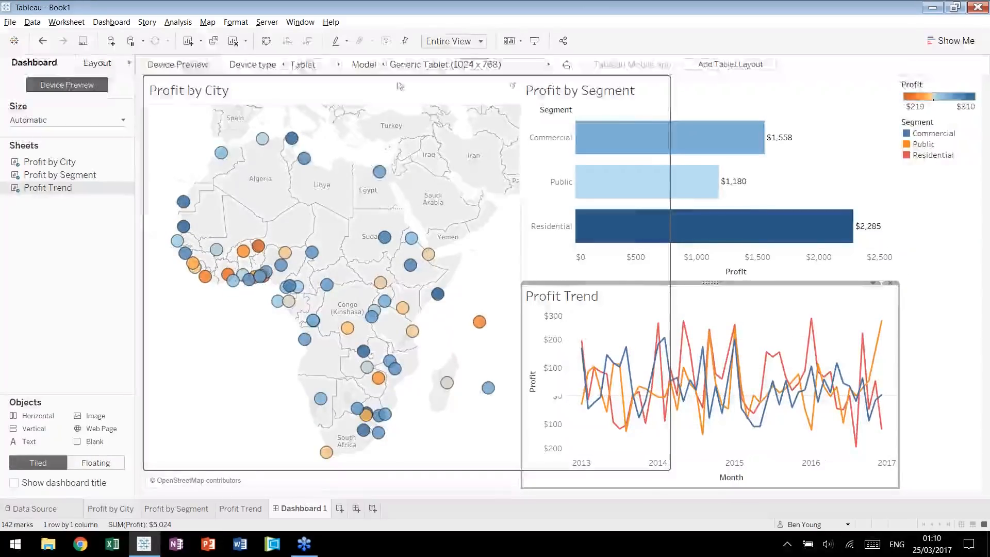
left_click(339, 64)
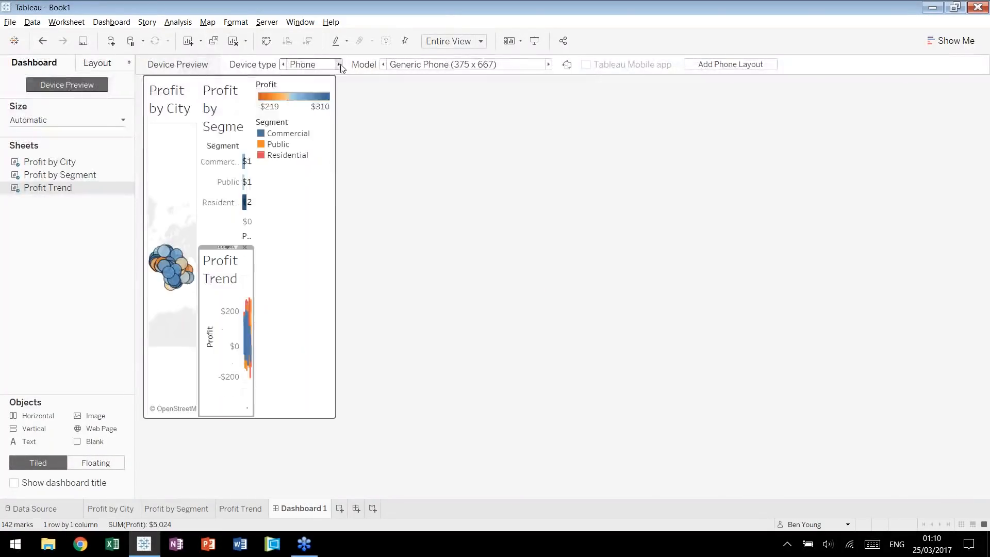
left_click(283, 64)
left_click(283, 64)
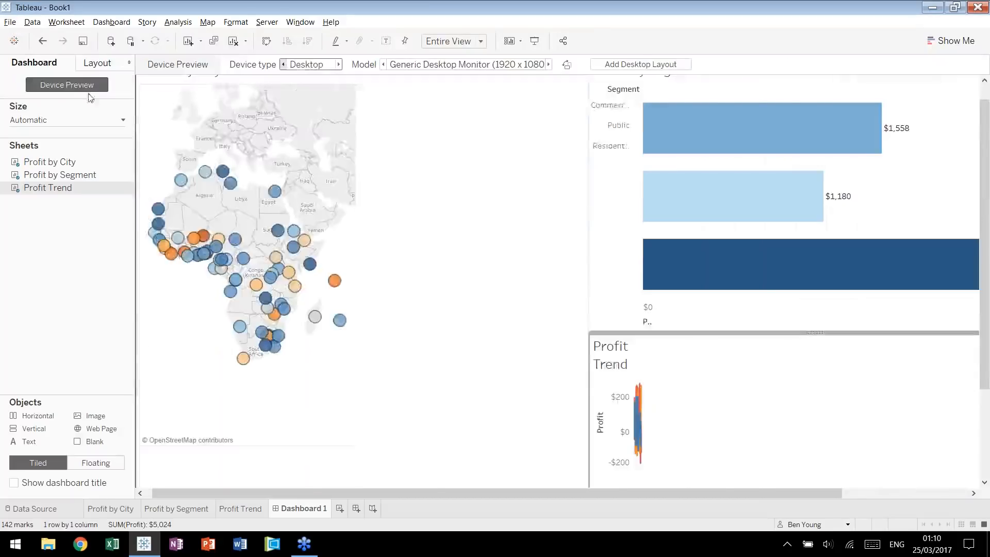
Close the device preview and undo the recent dashboard changes back to the layout without Profit Trend.
left_click(66, 84)
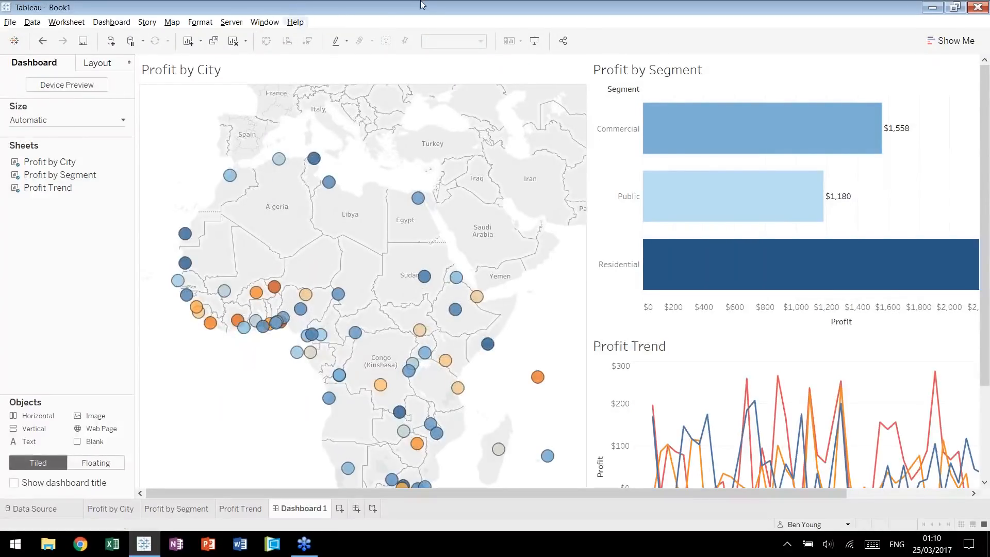
left_click(123, 120)
left_click(95, 141)
left_click(85, 287)
key("ctrl+z")
key("ctrl+z")
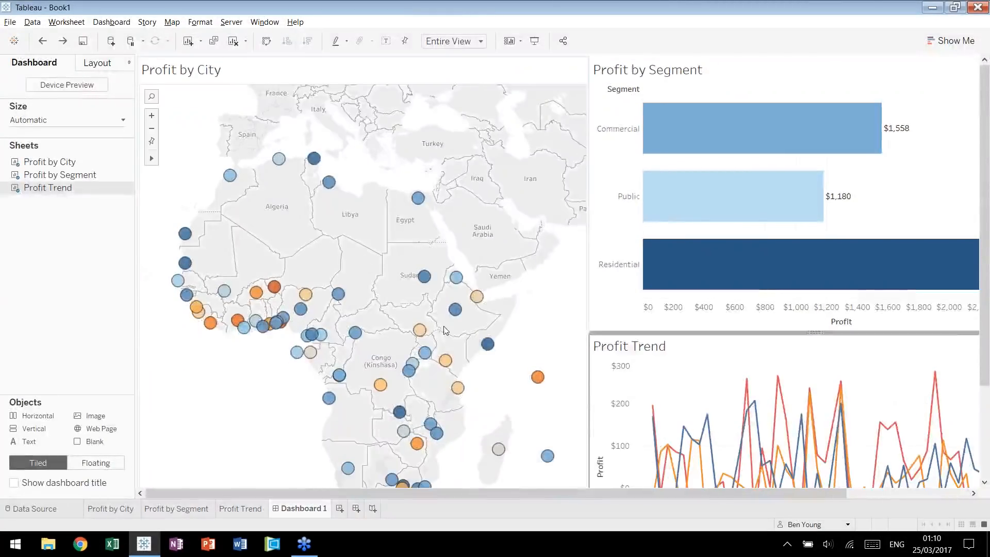
key("ctrl+z")
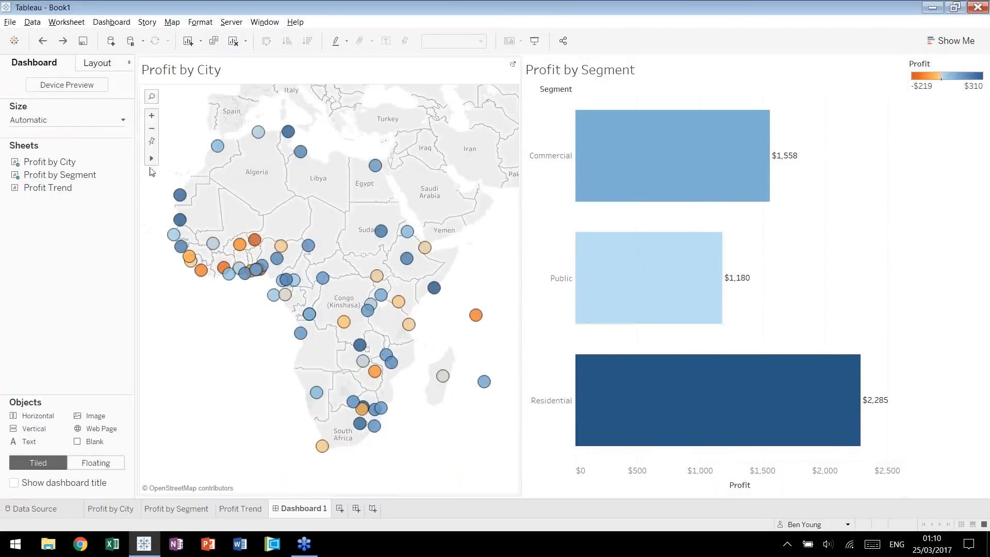
Place the Profit Trend sheet below Profit by Segment on the dashboard.
left_click_drag(95, 195, 805, 234)
left_click(966, 301)
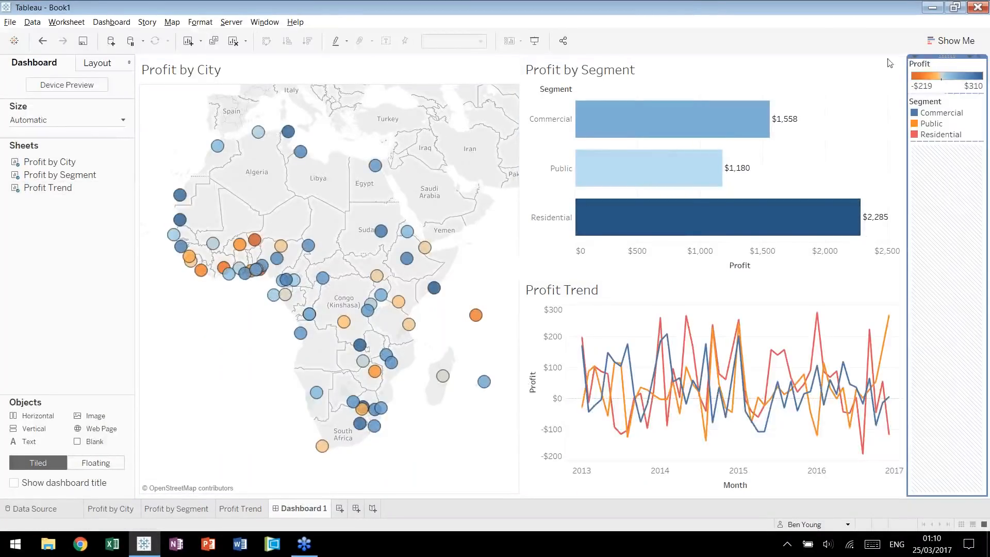
Move the Profit color legend below the Profit by City map and the Segment legend beside the Profit Trend chart.
left_click(947, 70)
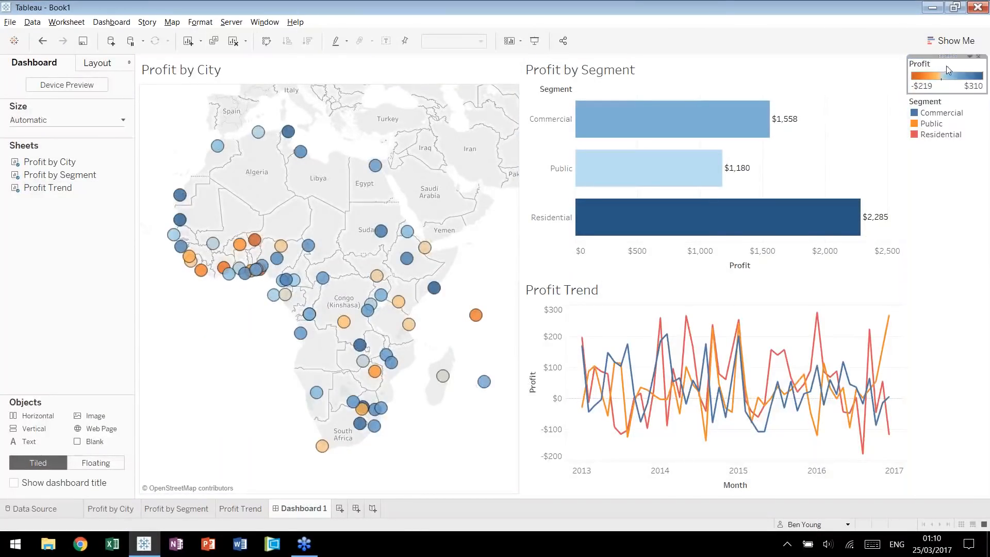
left_click_drag(942, 56, 352, 480)
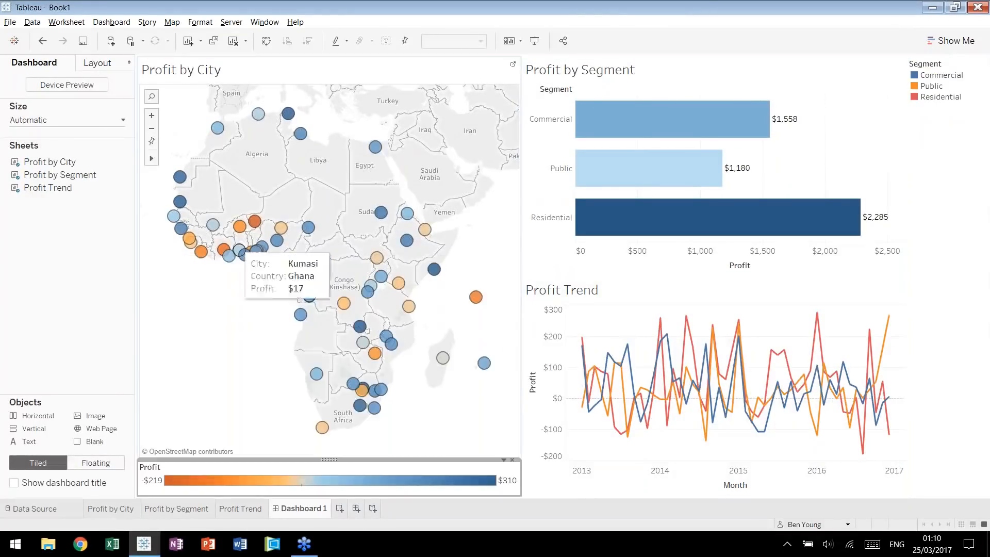
left_click(954, 60)
left_click_drag(942, 58, 911, 336)
left_click(268, 338)
left_click(124, 308)
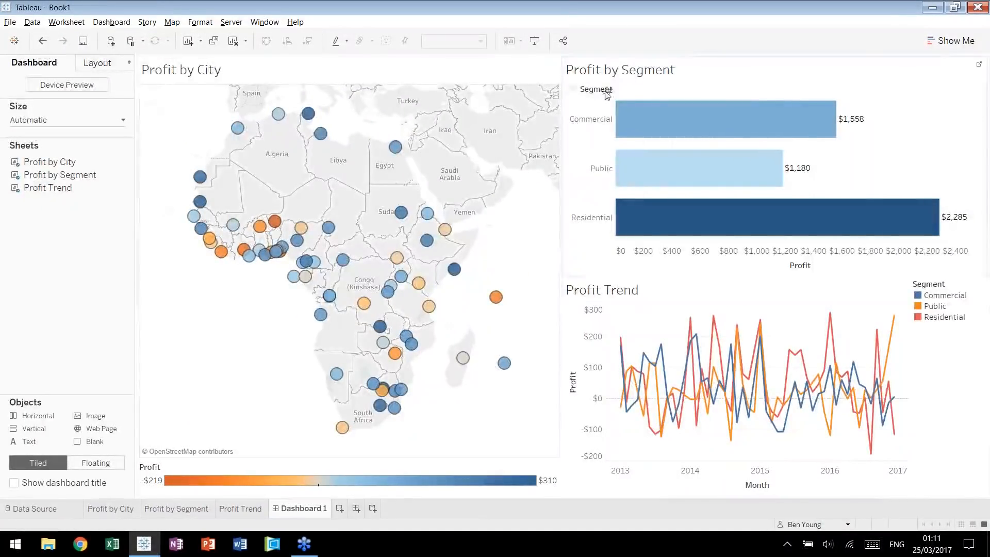
Set the Profit by City map to act as a filter for the other dashboard sheets.
left_click(525, 74)
left_click(536, 58)
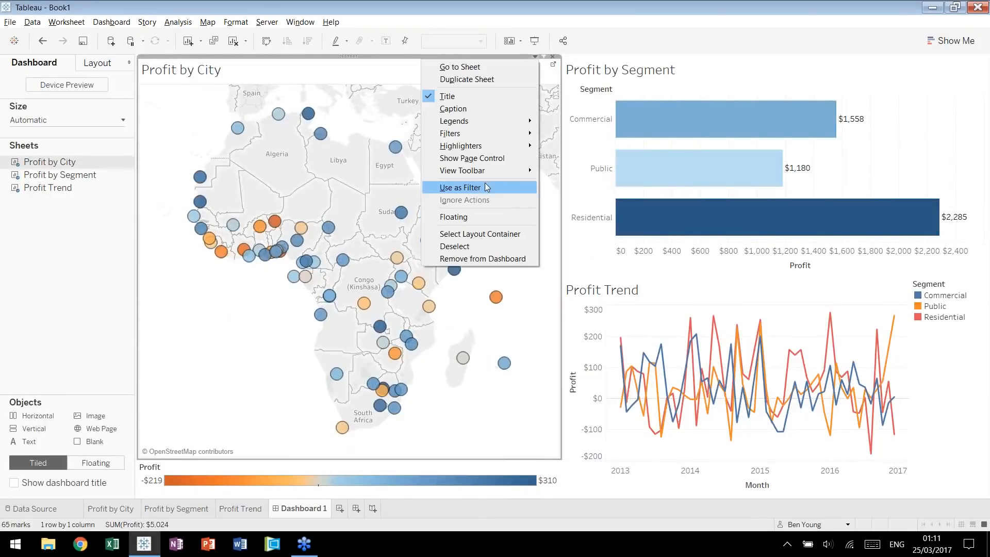
left_click(517, 320)
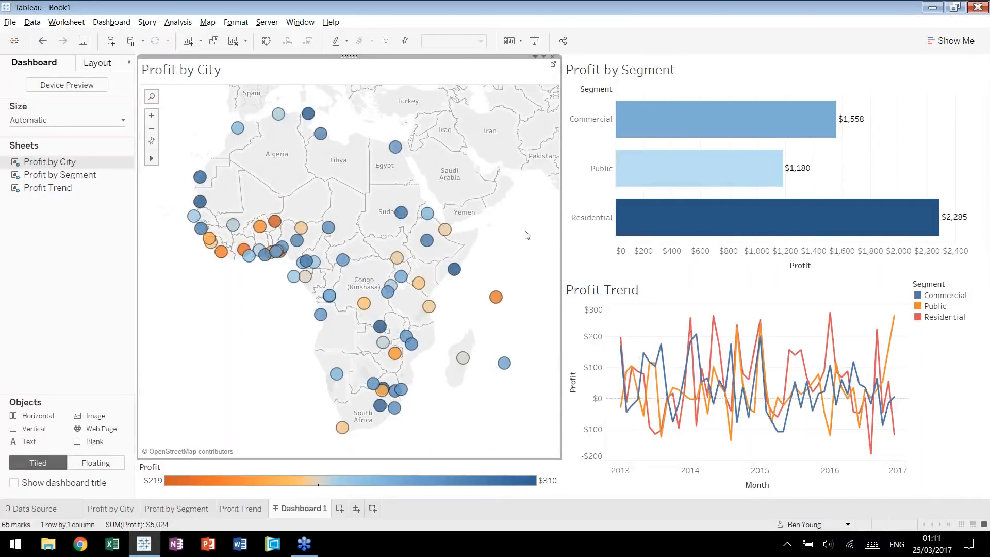
Test the map filter by selecting the city in Egypt, Victoria in Seychelles and a group of cities, clearing the selection at the end.
left_click(395, 147)
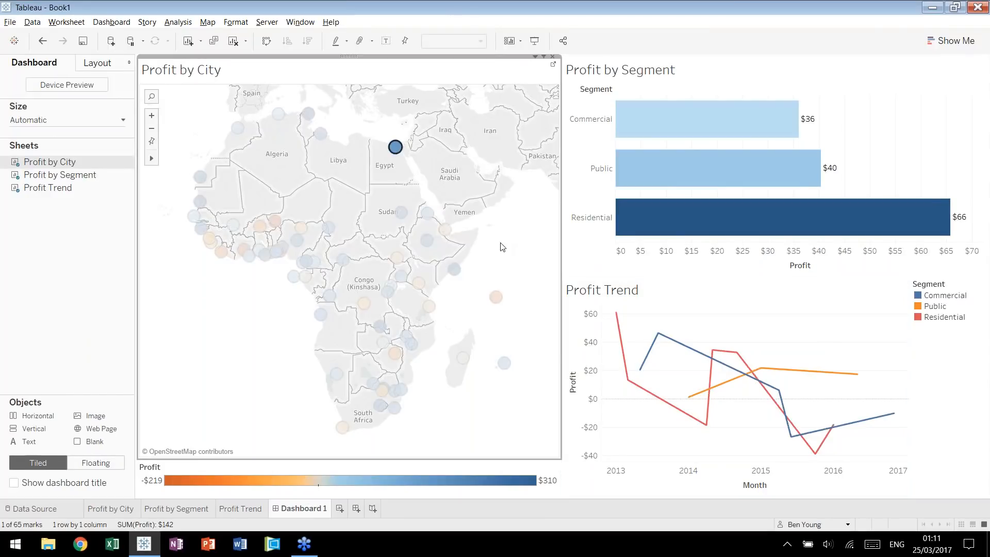
left_click(496, 297)
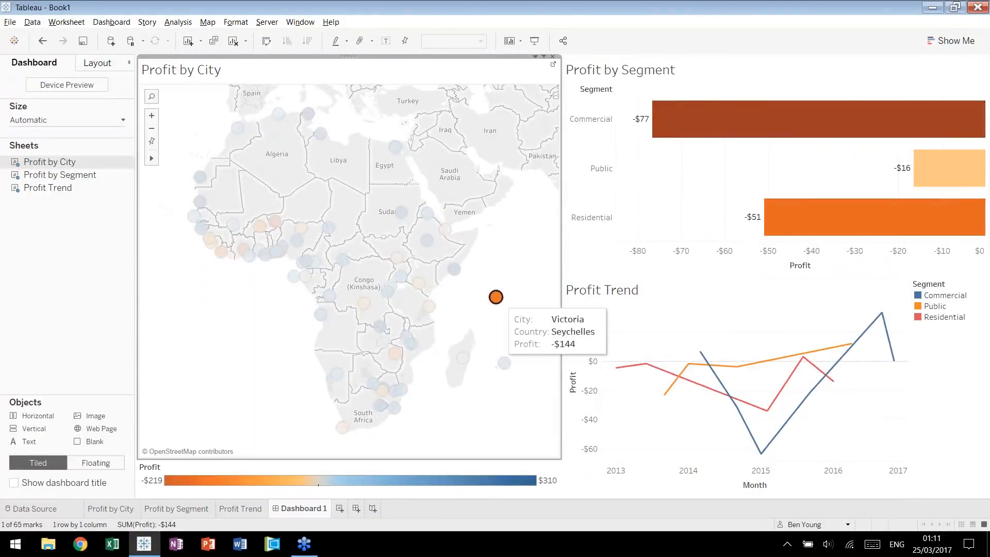
left_click(496, 297)
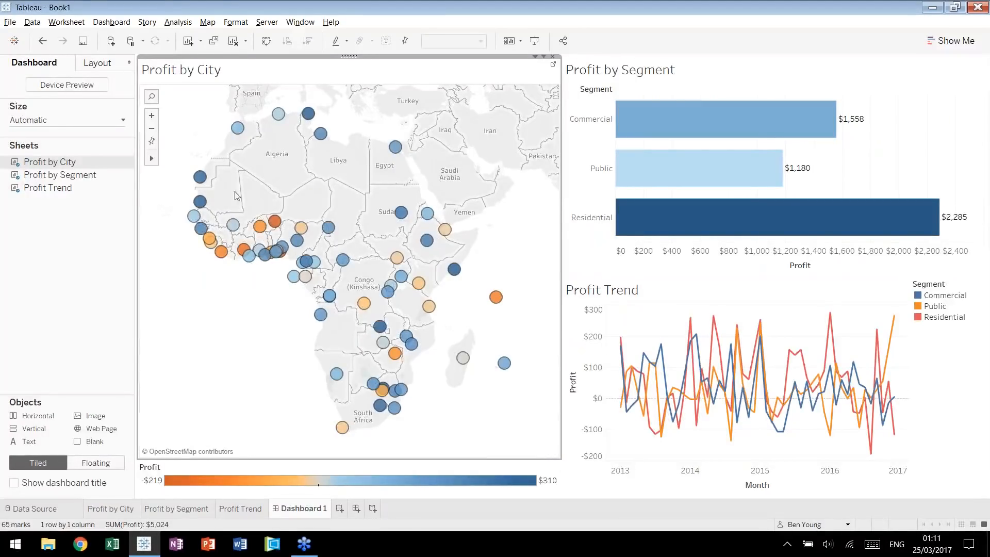
left_click_drag(196, 148, 418, 414)
left_click(265, 304)
left_click(60, 311)
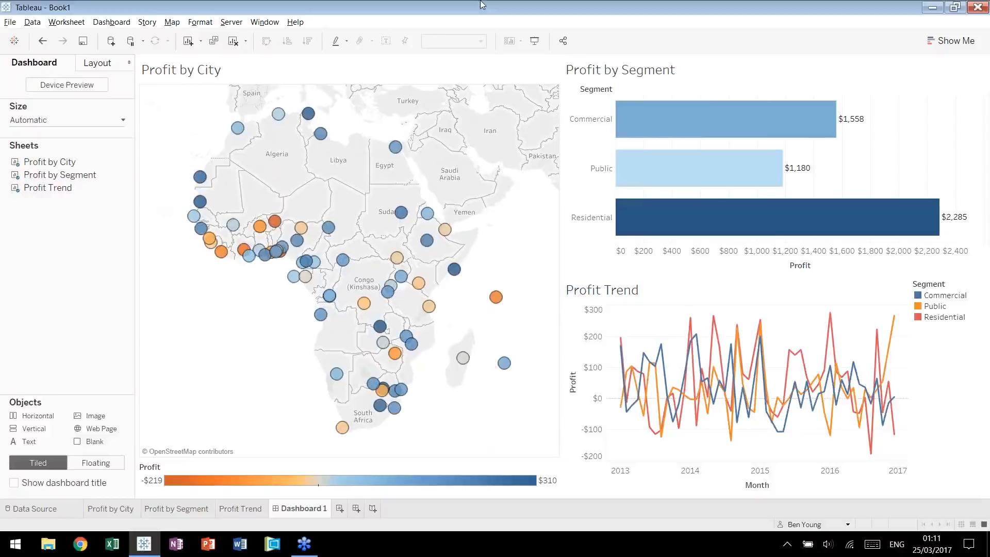
mouse_move(256, 287)
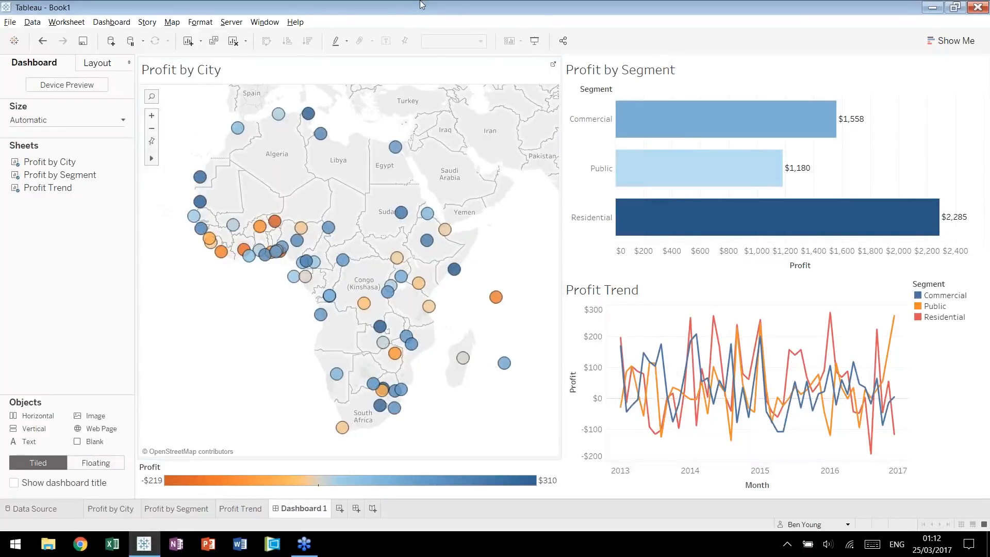
left_click(197, 301)
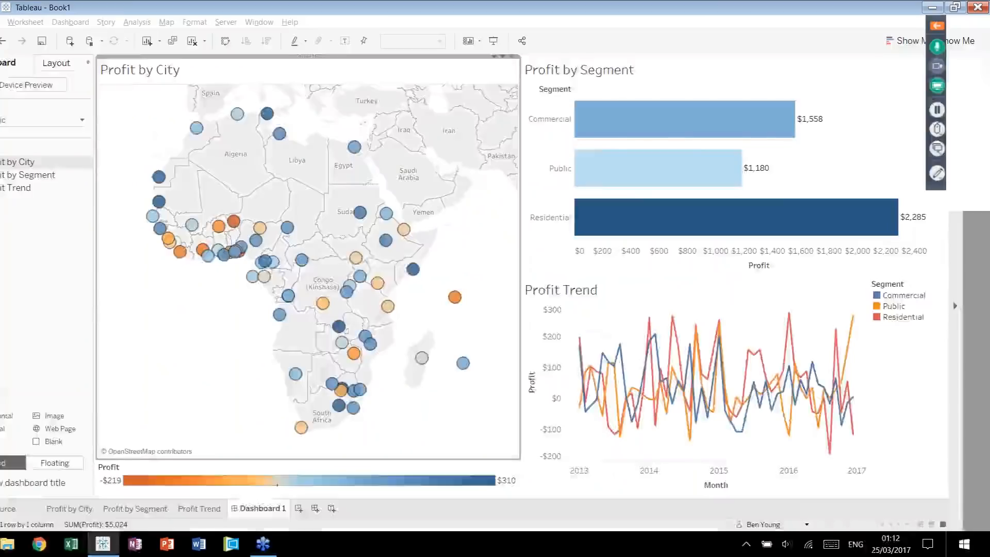
Hide the three worksheets used in the dashboard.
left_click(245, 509)
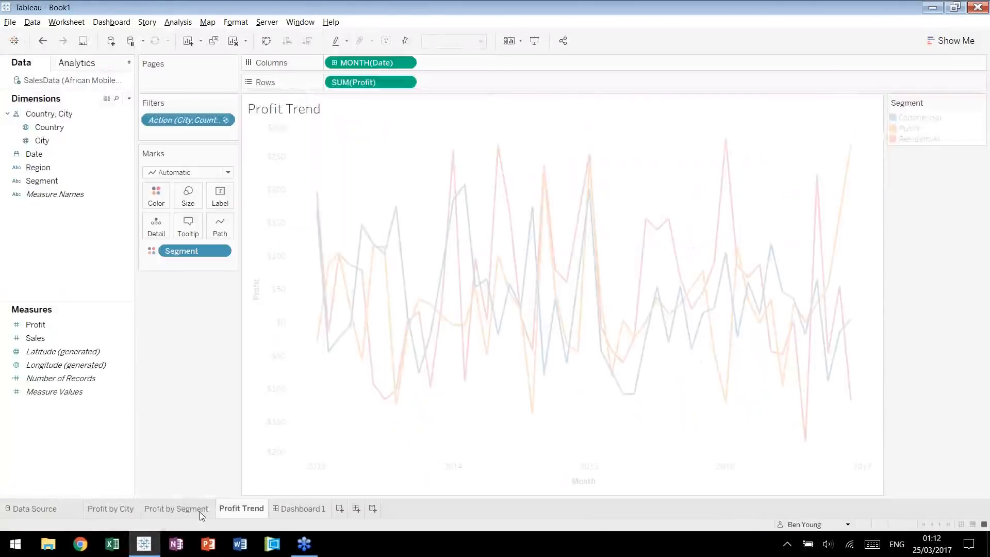
right_click(202, 513)
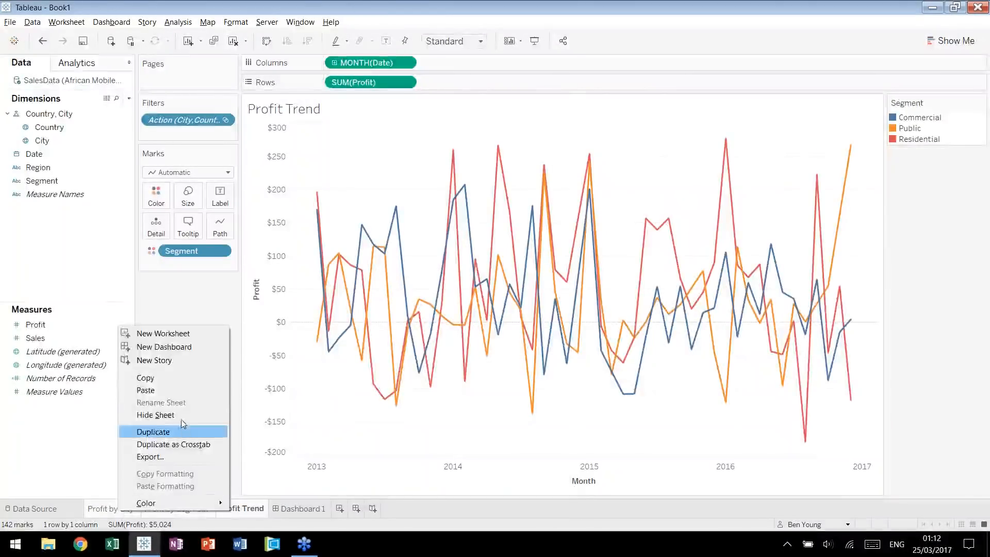
key("Escape")
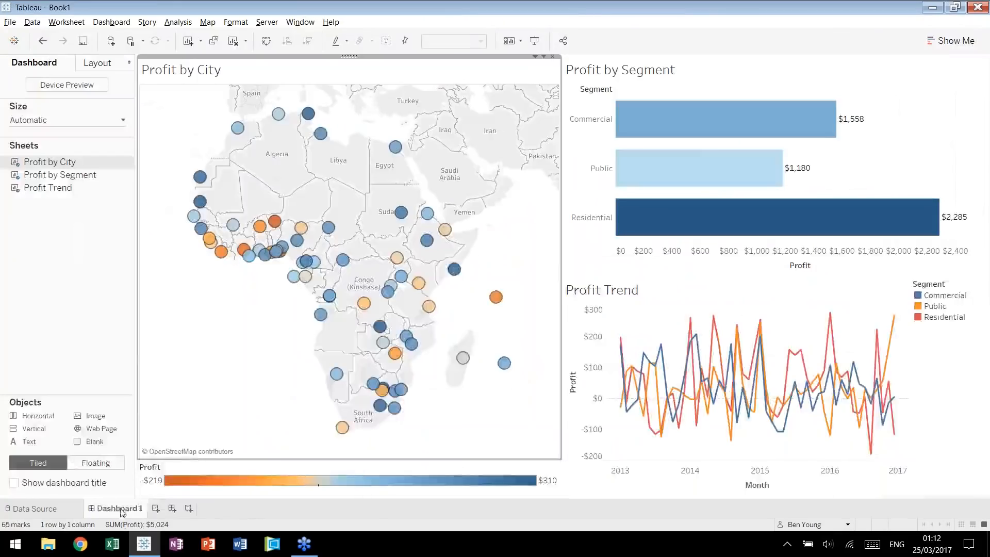
Rename the dashboard as Profit Dashboard.
double_click(122, 509)
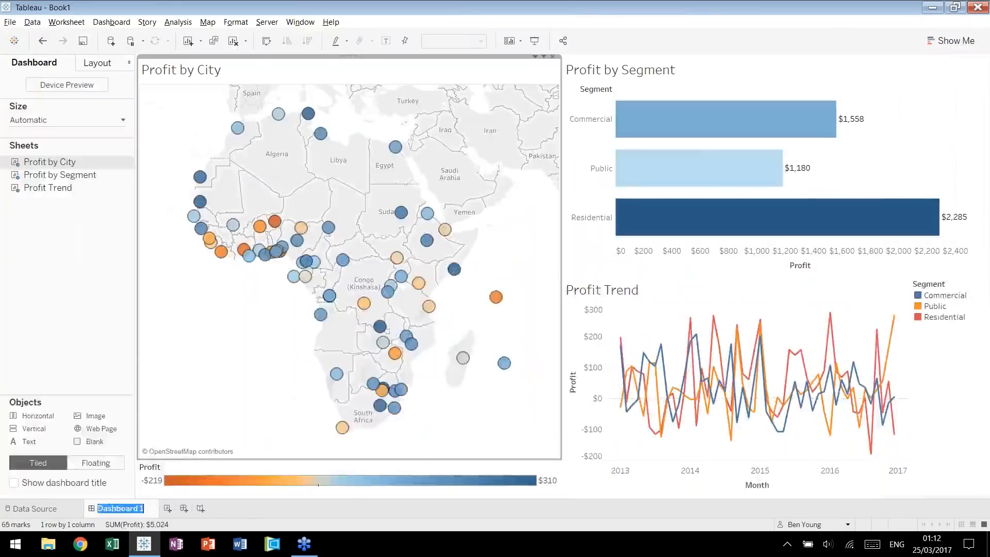
type("Profit Dashboard")
key("Return")
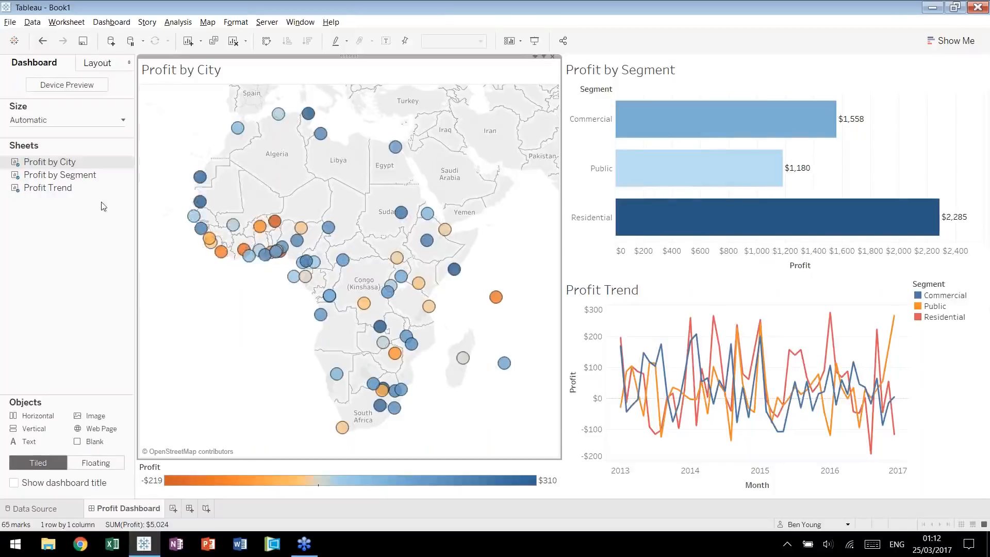
Open the hidden Profit by City worksheet from the dashboard and return to Profit Dashboard.
left_click(129, 163)
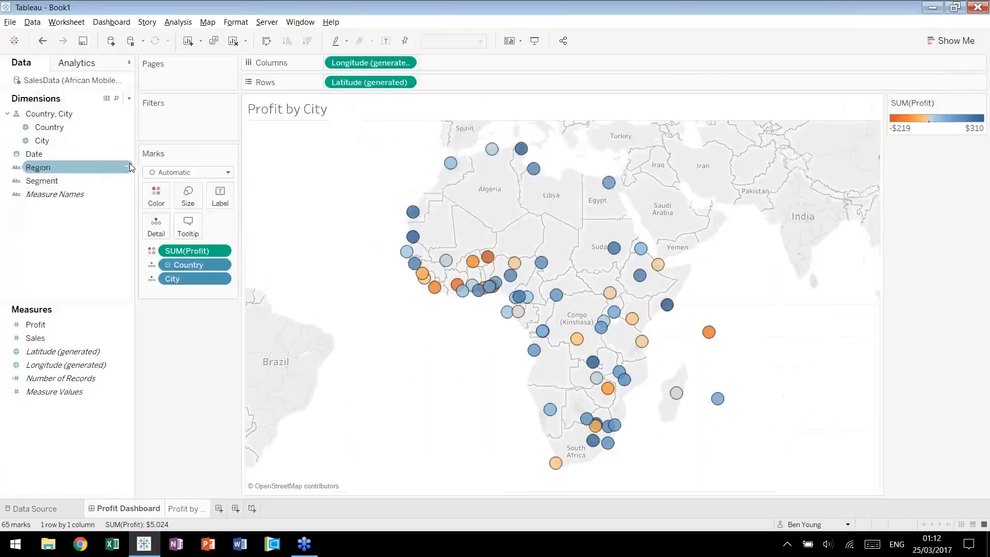
left_click(138, 509)
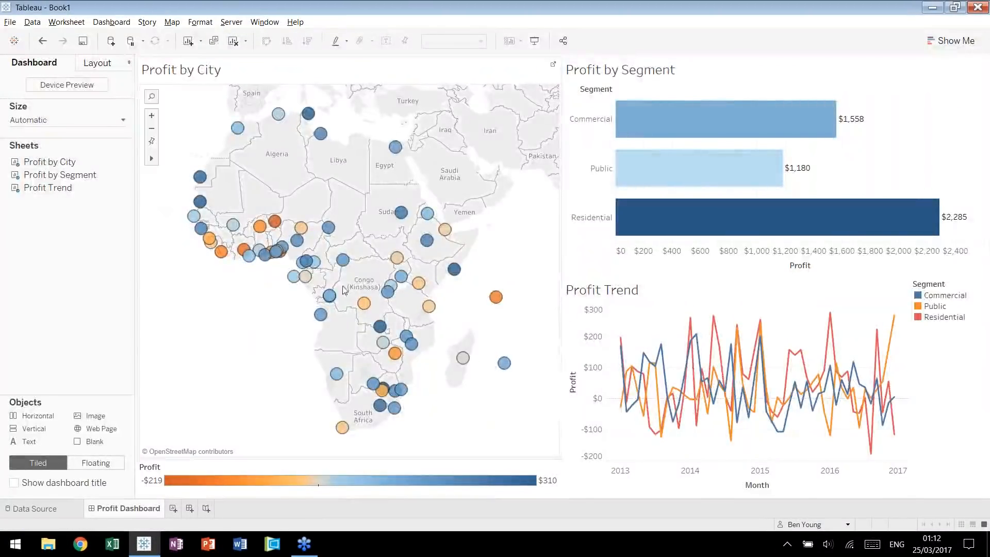
Create a new worksheet with Profit on the columns and Sales on the rows.
left_click(174, 509)
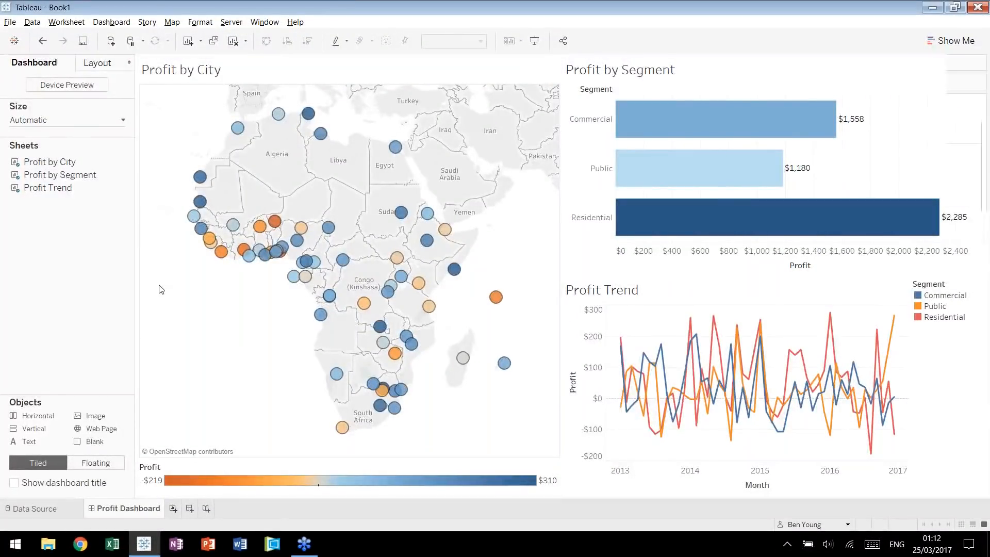
left_click_drag(36, 325, 340, 63)
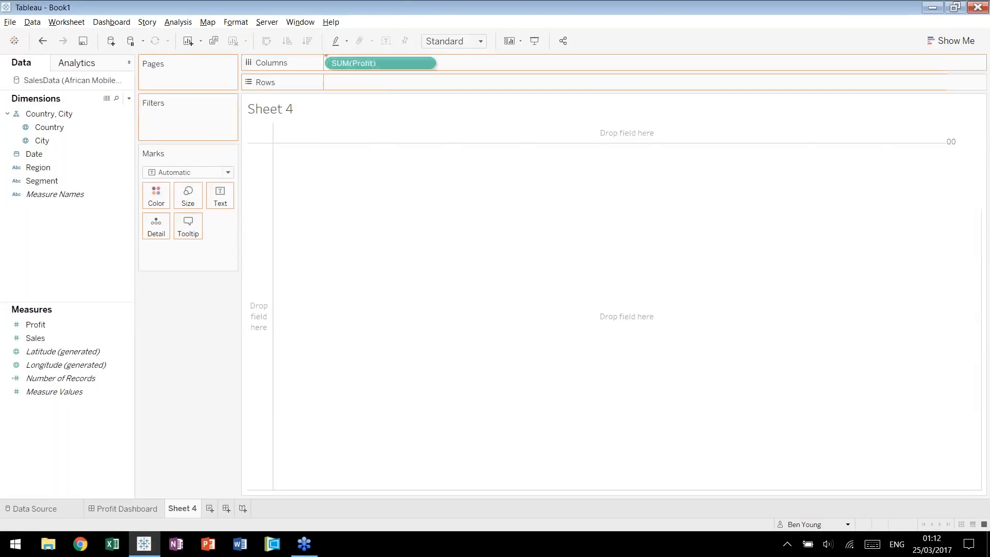
left_click_drag(36, 338, 368, 82)
Change the mark type to Circle and enlarge the marks.
left_click(228, 172)
left_click(163, 248)
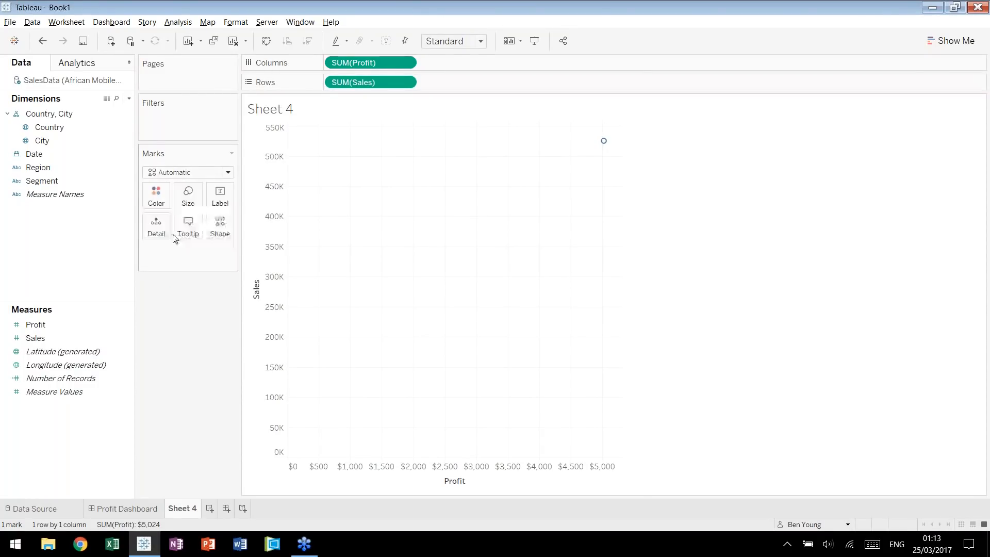
left_click(187, 195)
left_click(248, 227)
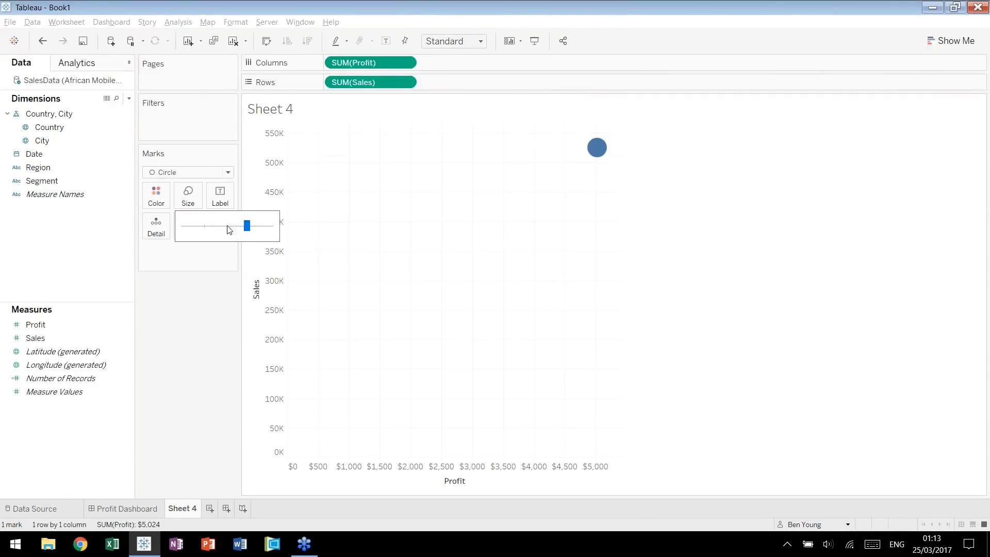
left_click(239, 226)
left_click(175, 376)
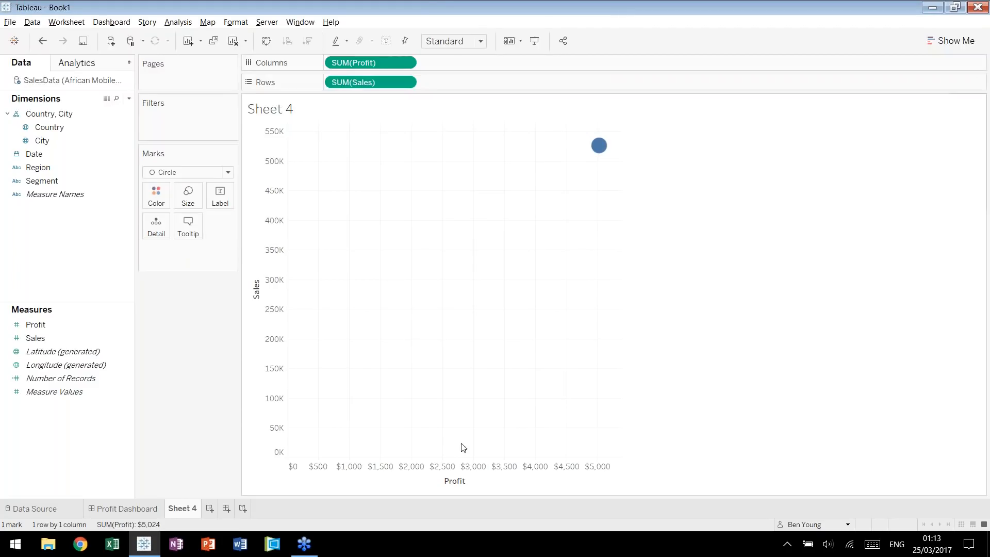
Set the default number format of Sales to custom currency with a $ prefix and no decimal places.
left_click(35, 338)
right_click(49, 338)
mouse_move(142, 269)
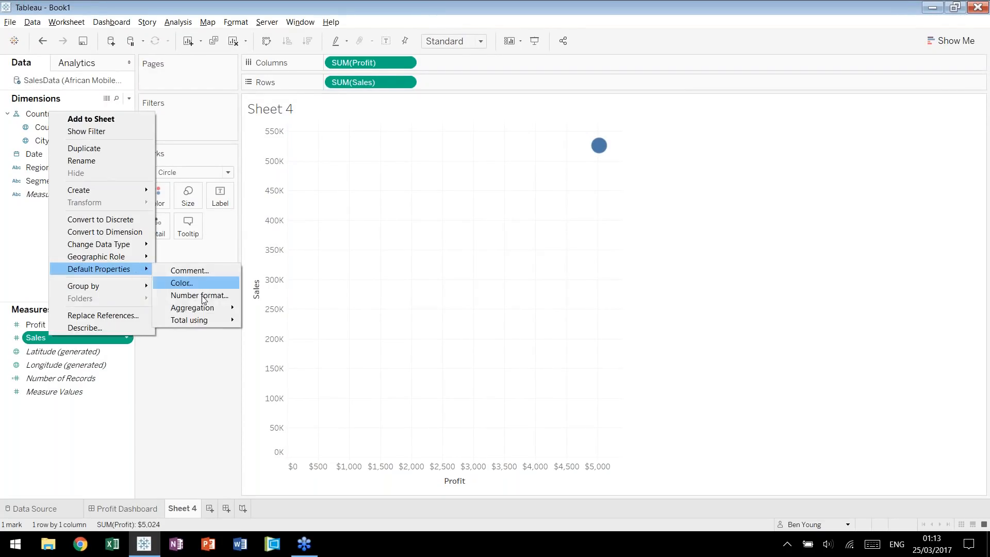
left_click(202, 295)
left_click(428, 241)
double_click(500, 303)
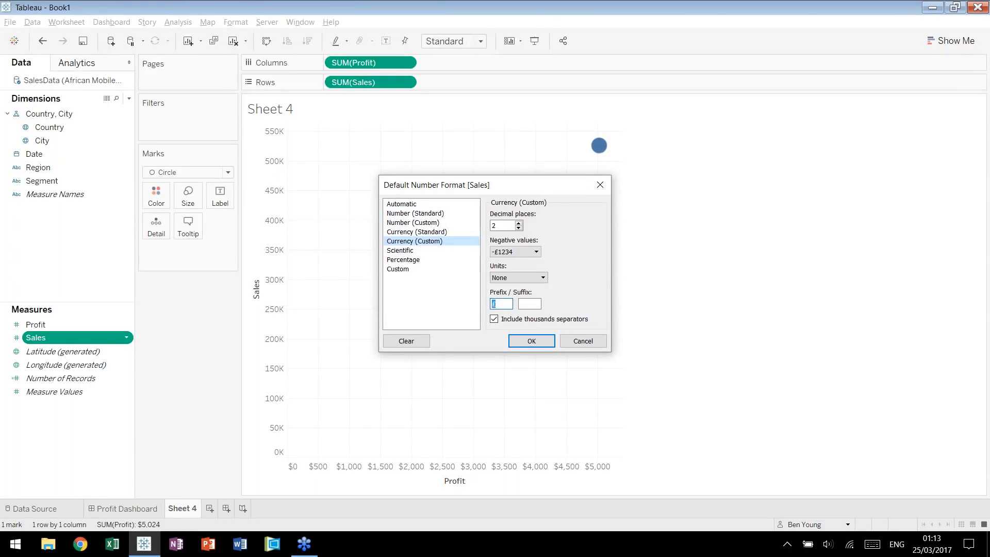
type("$")
left_click(518, 228)
left_click(519, 228)
left_click(526, 340)
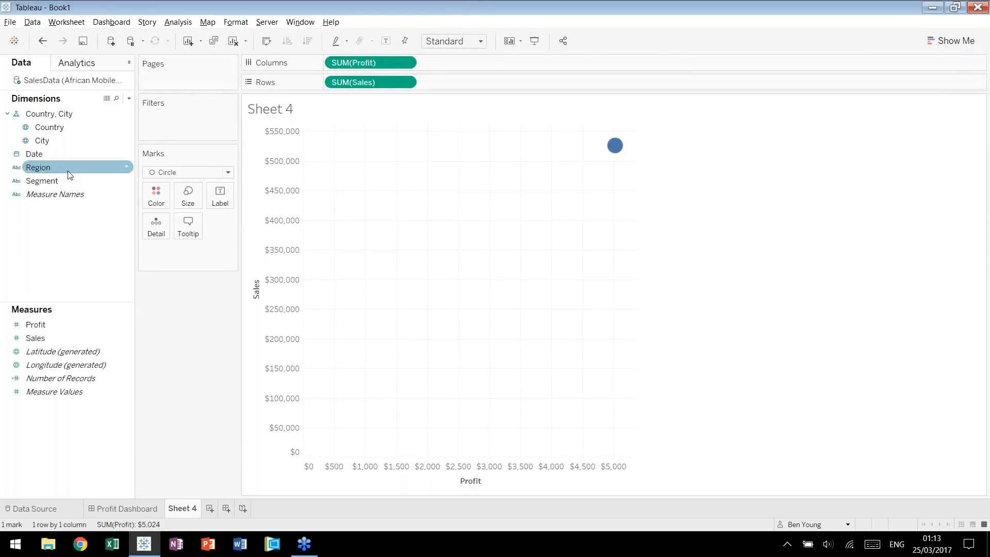
Add Region to the top of the Country, City hierarchy and color the scatter plot marks by Region.
left_click_drag(54, 168, 158, 196)
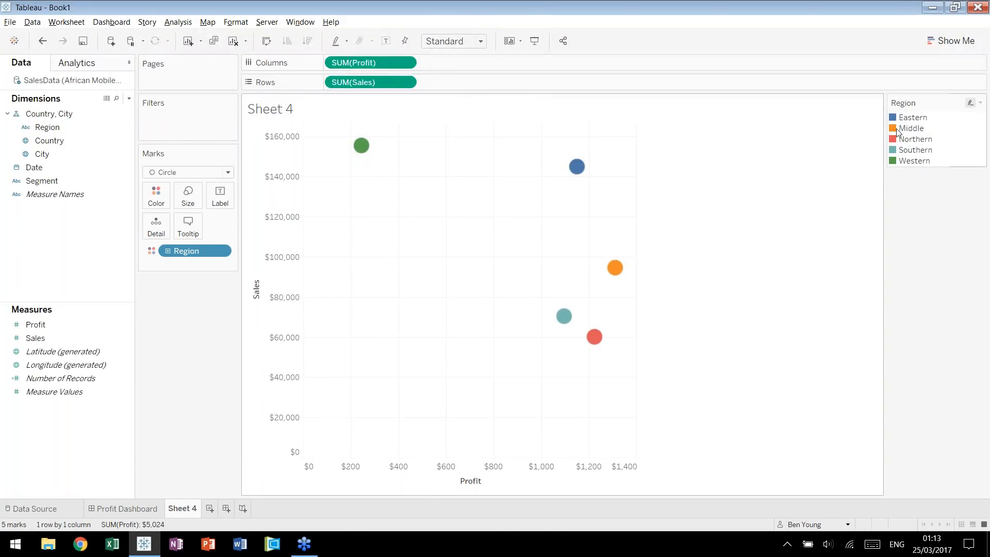
Compare profit and sales of the Western, Southern and Northern region marks, selecting them and clearing the selection.
mouse_move(361, 145)
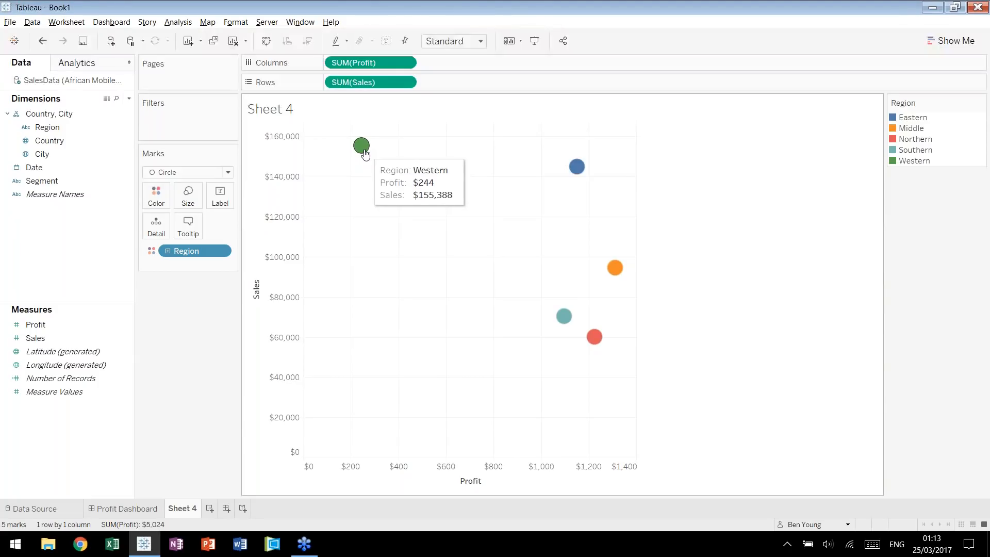
mouse_move(568, 319)
mouse_move(597, 338)
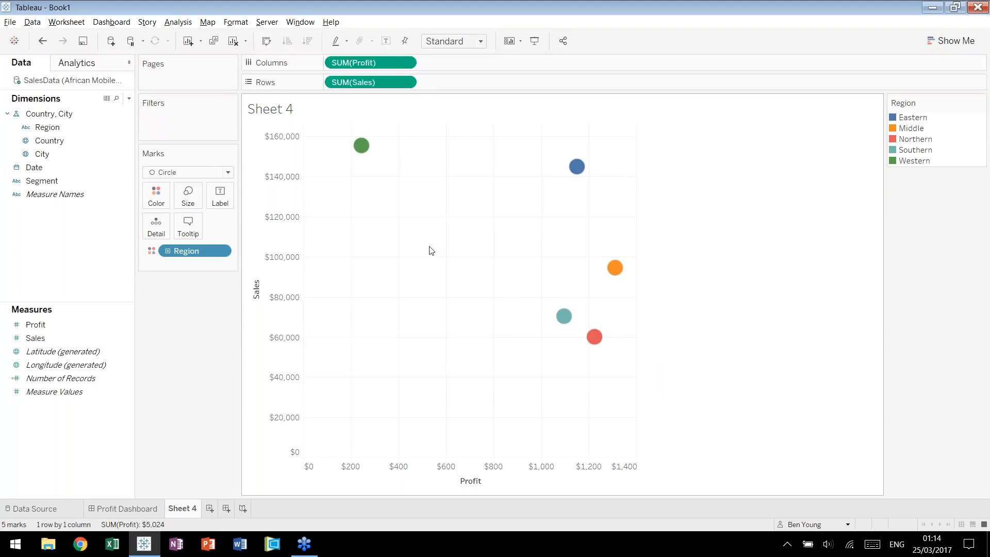
left_click_drag(542, 307, 606, 355)
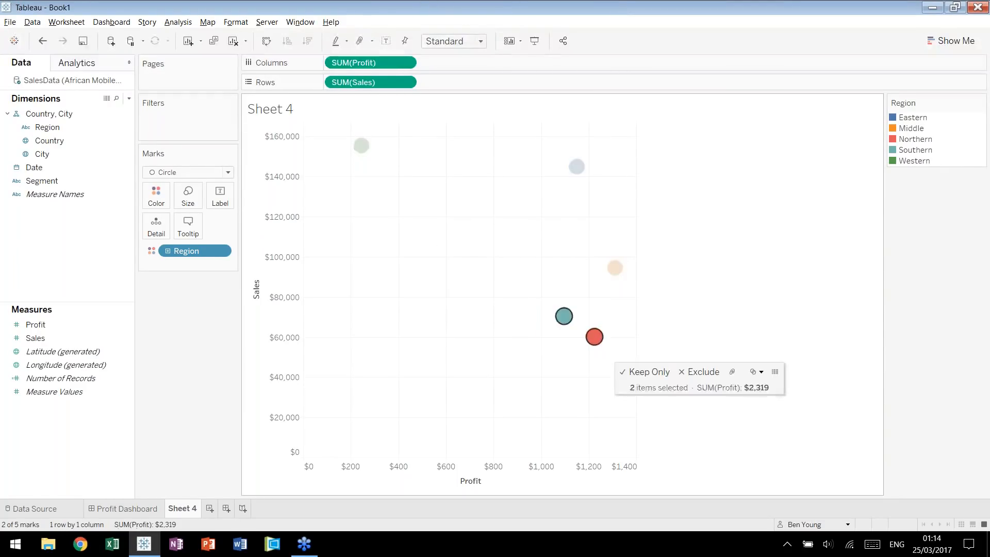
key("Escape")
left_click(361, 146)
left_click(444, 176)
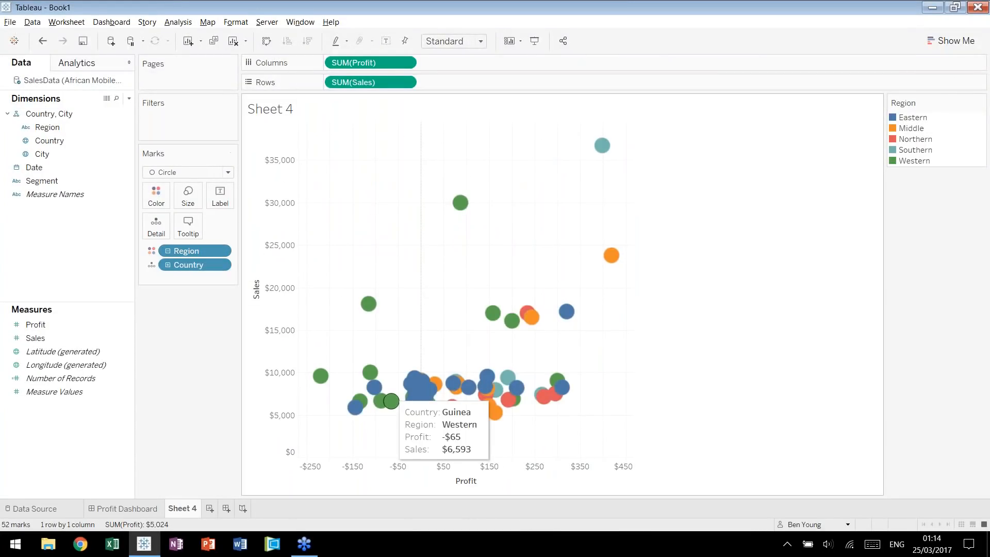
Drill the scatter plot's Region hierarchy down through Country to City level.
left_click(168, 265)
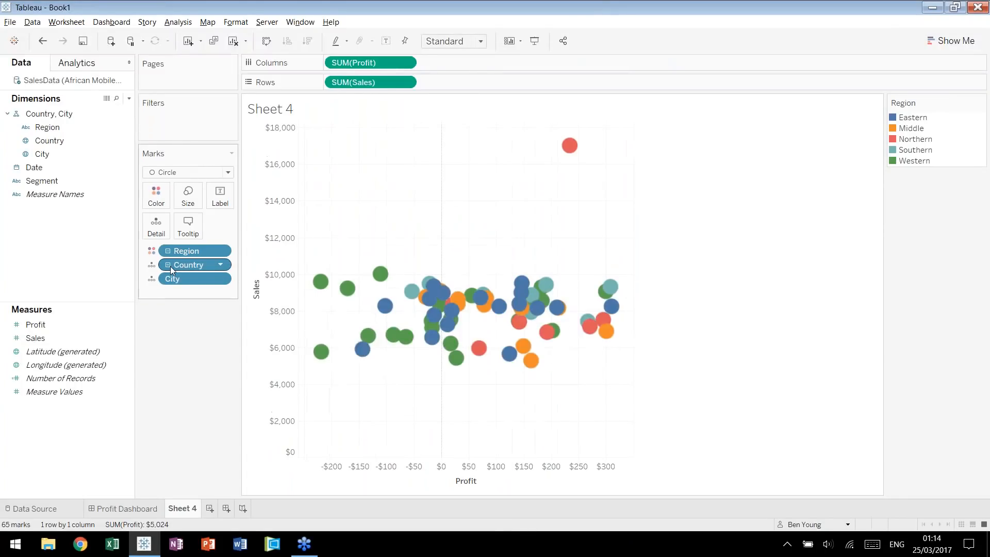
Roll the scatter plot's hierarchy up to Region and expand it again to Country level.
left_click(169, 265)
left_click(168, 252)
left_click(168, 251)
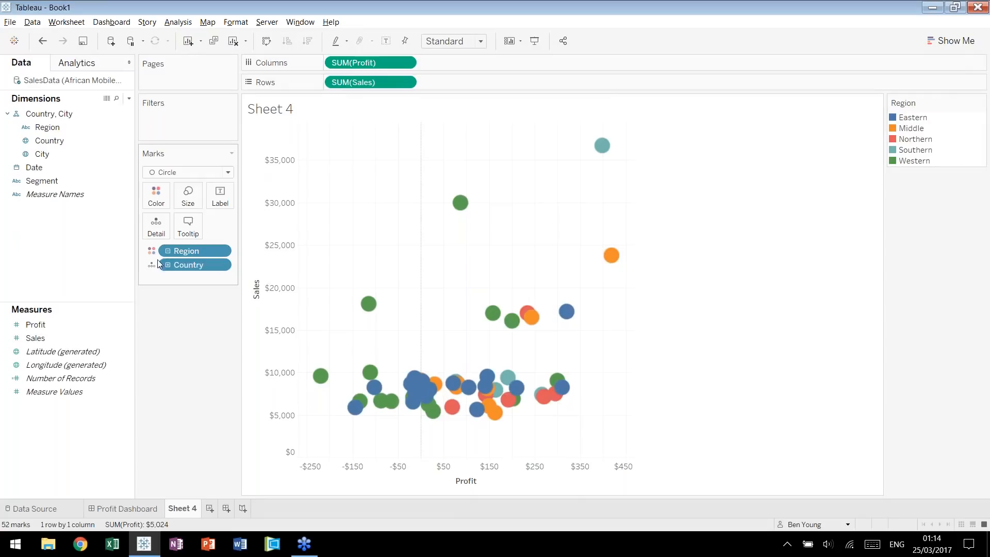
Expand to City level, color the marks by Country and City as well as Region, and look through the color legend.
left_click(152, 264)
left_click(173, 279)
left_click(167, 265)
left_click(153, 279)
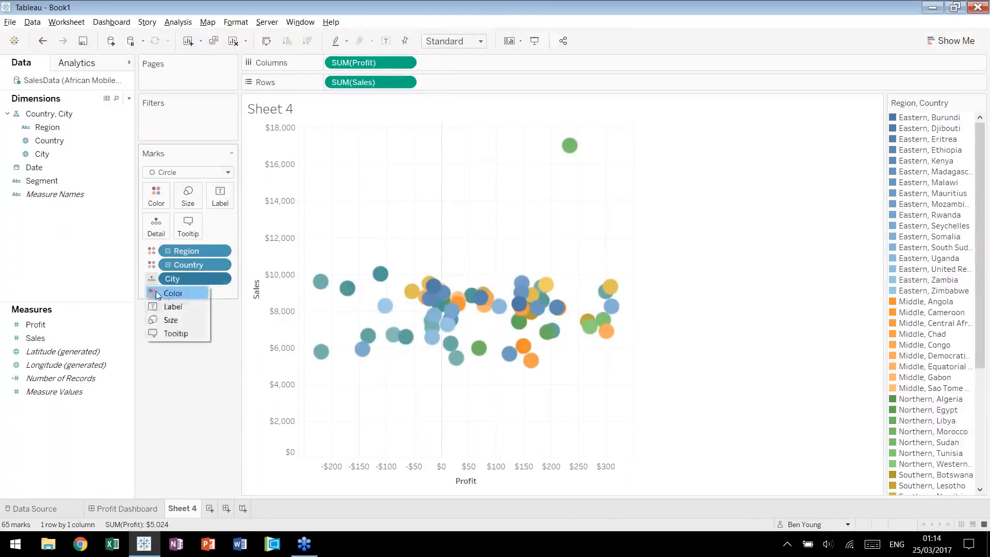
left_click(156, 291)
scroll(913, 286, "down", 9)
scroll(913, 286, "up", 7)
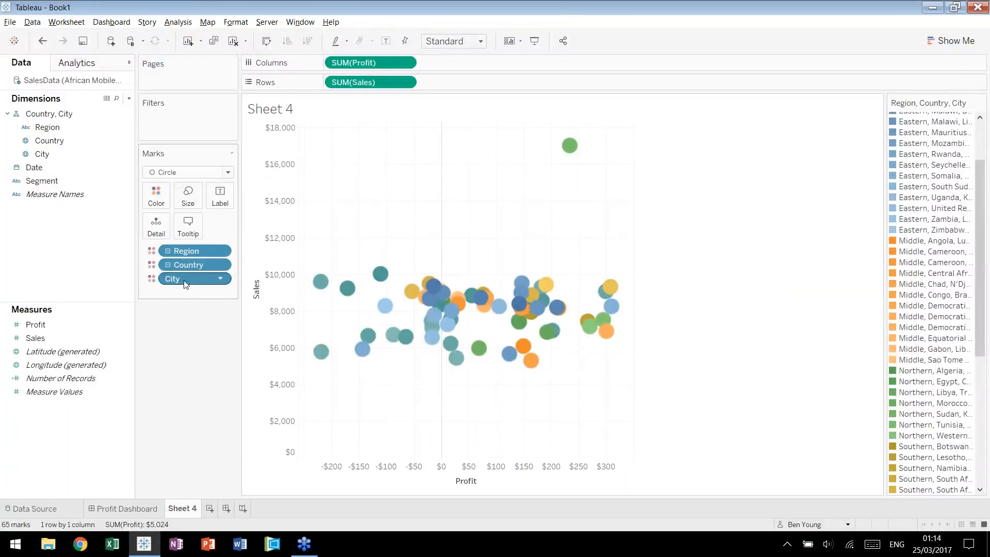
Set Country and City back to detail, leaving only Region on color, and collapse the hierarchy to Region.
left_click(156, 264)
left_click(166, 306)
left_click(153, 280)
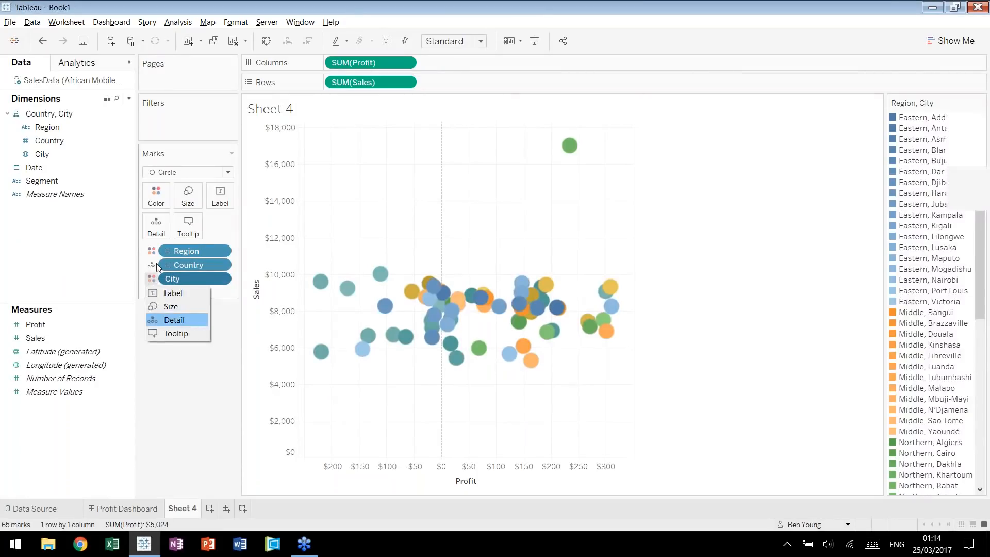
left_click(167, 320)
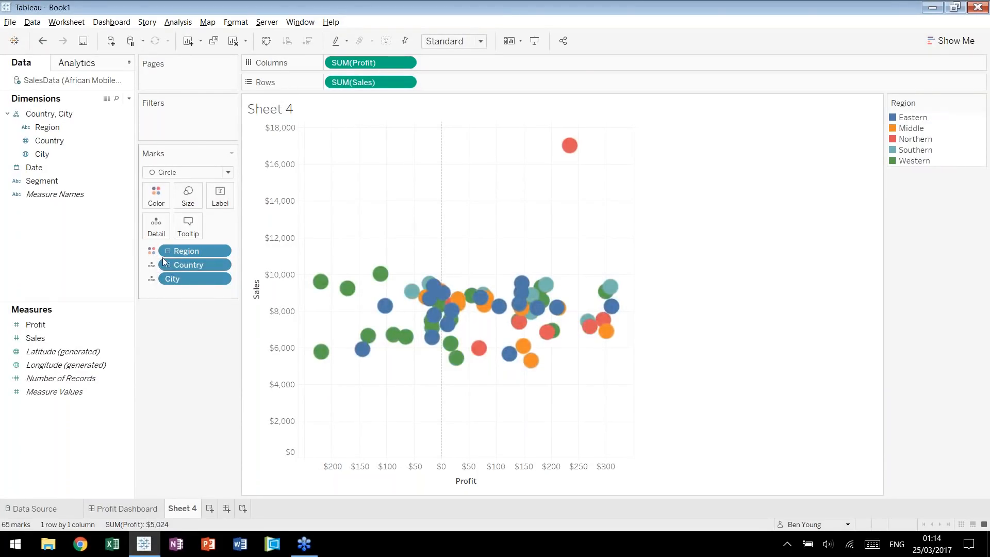
left_click(169, 252)
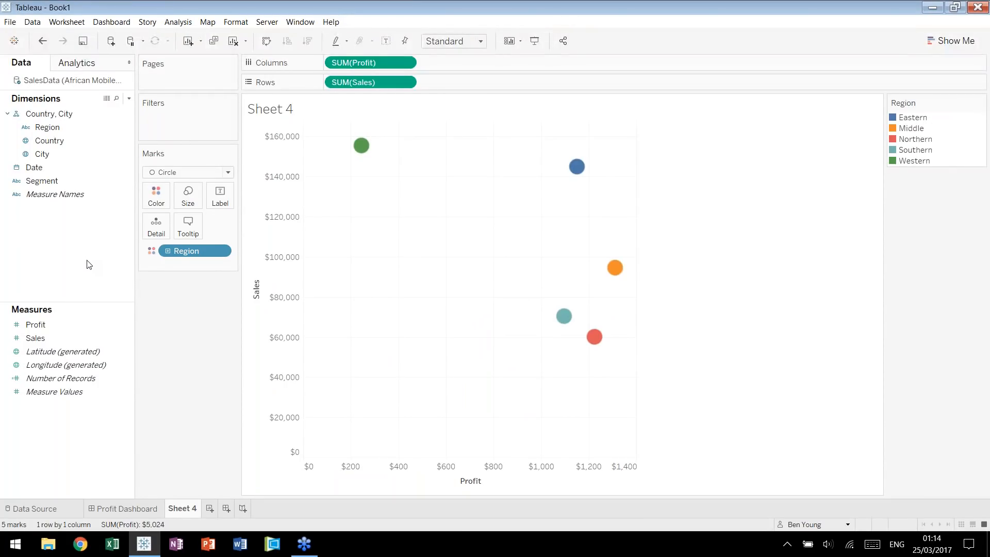
Start a new parameter named Choose a Dimension with the String data type and a list of allowable values.
right_click(68, 452)
left_click(124, 341)
type("Choose a Di")
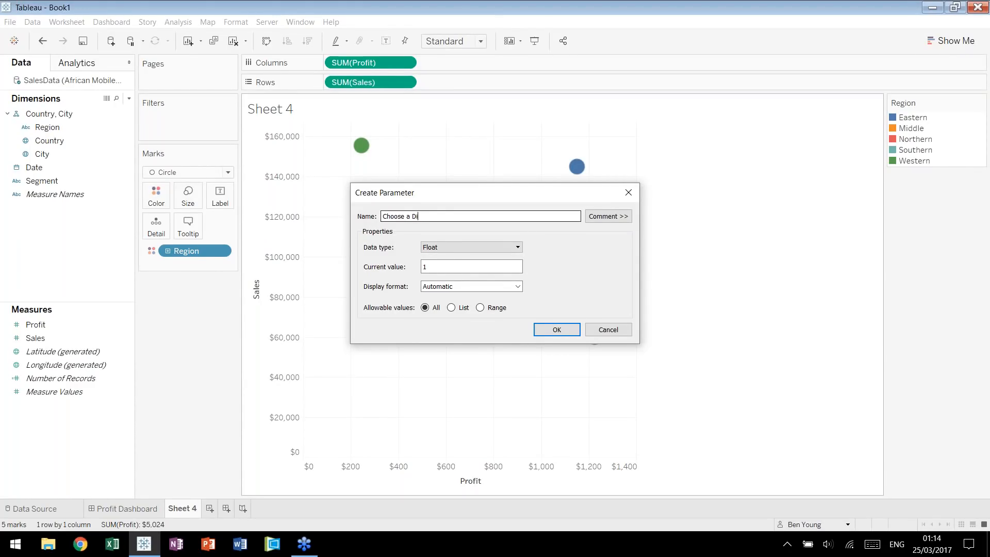
left_click(447, 246)
left_click(483, 276)
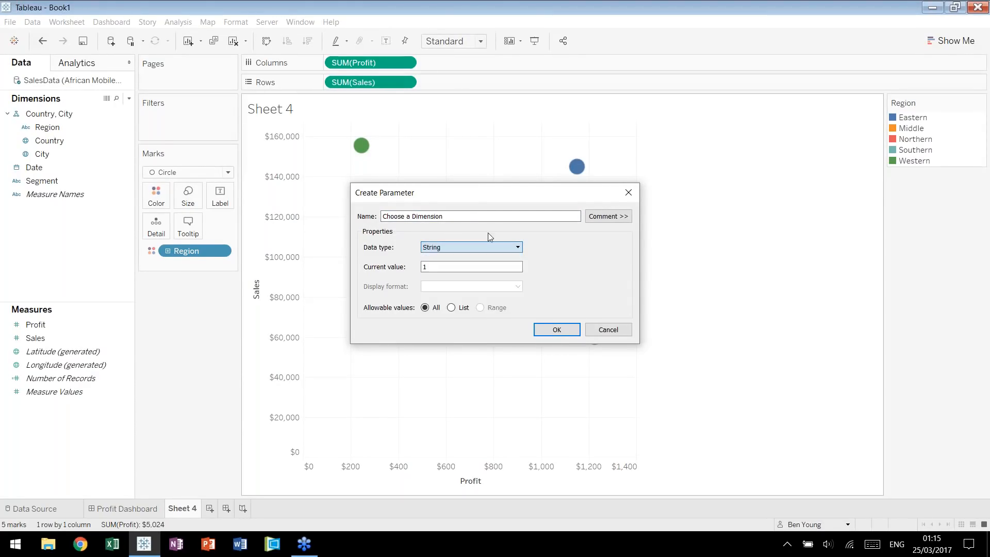
left_click(451, 307)
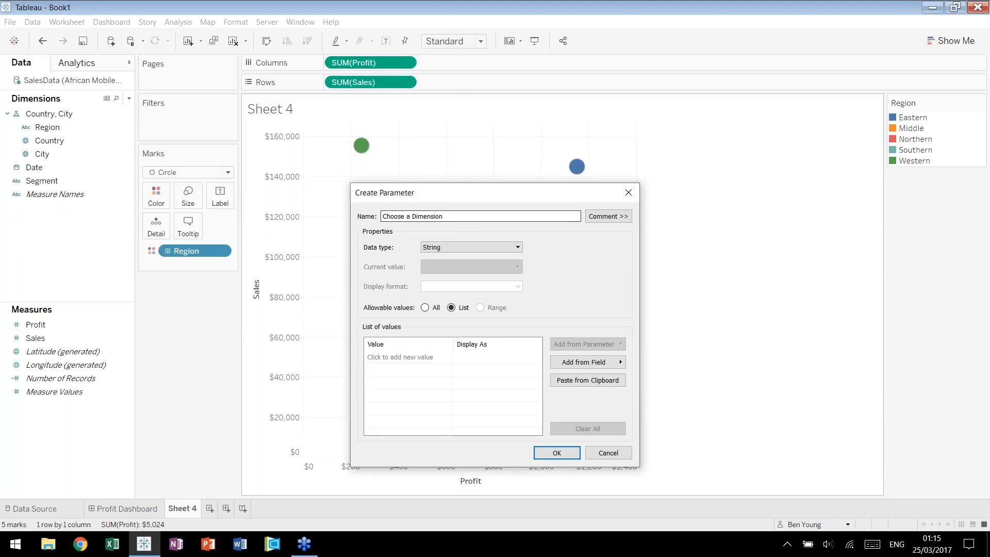
Enter Region, Country and City as the parameter's list values and save the parameter.
left_click(401, 357)
type("Region")
key("Return")
type("Country")
key("Return")
type("City")
key("Return")
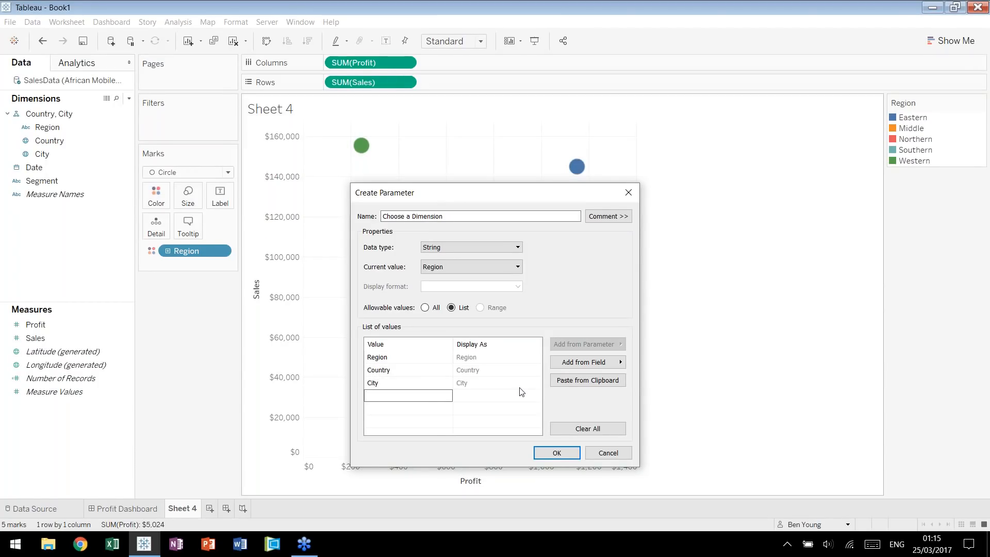
left_click(555, 453)
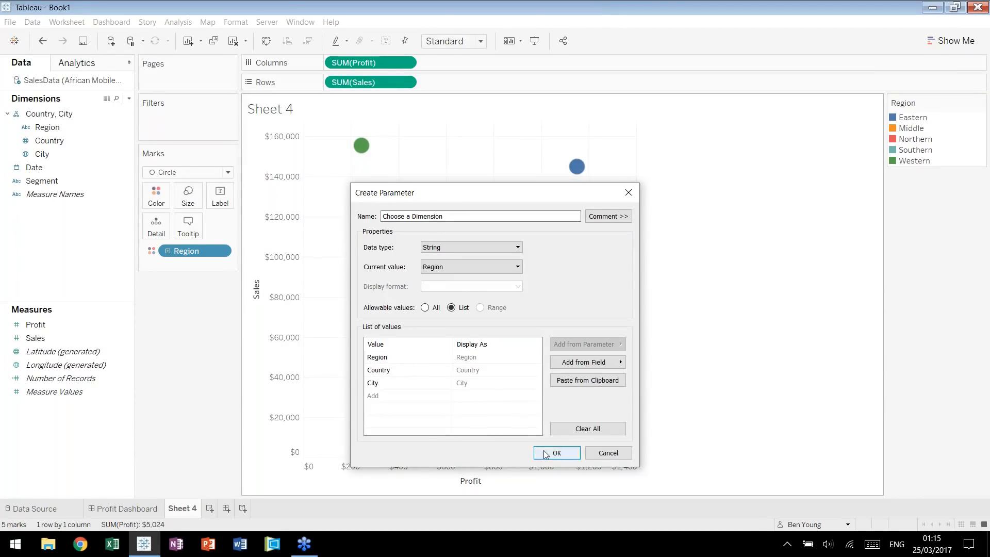
Show the Choose a Dimension control above the Region legend as a single value list, try City, and set it to Region.
right_click(50, 491)
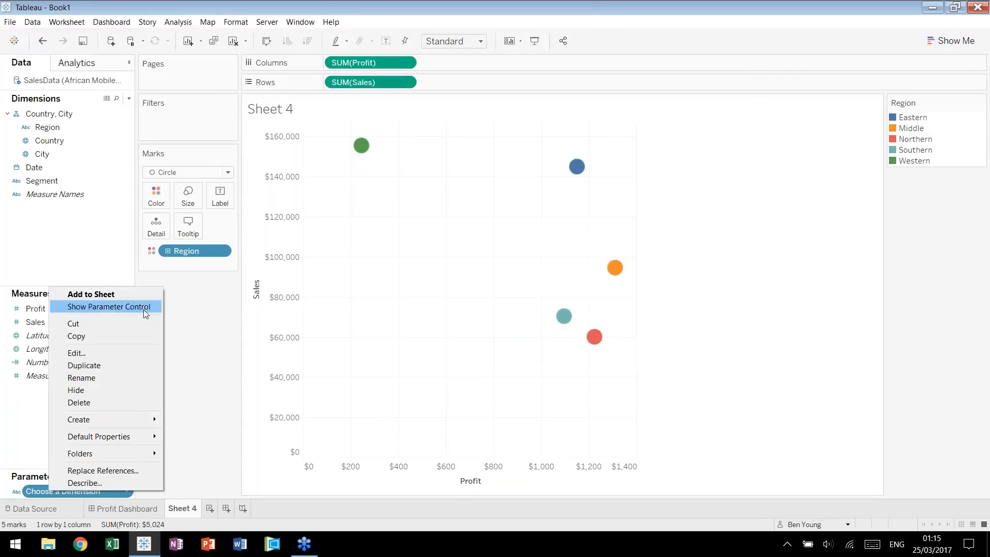
left_click(145, 307)
left_click_drag(888, 118, 928, 98)
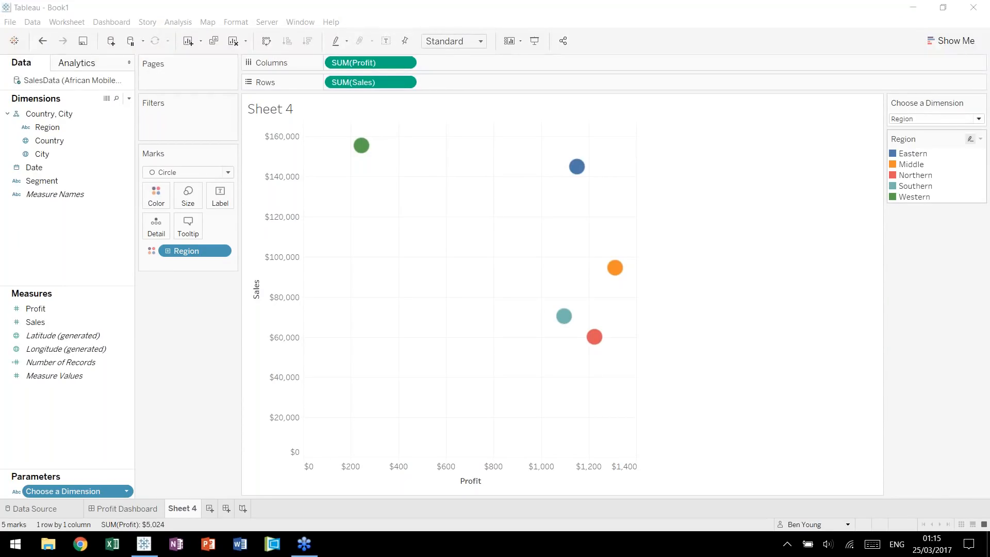
left_click(982, 103)
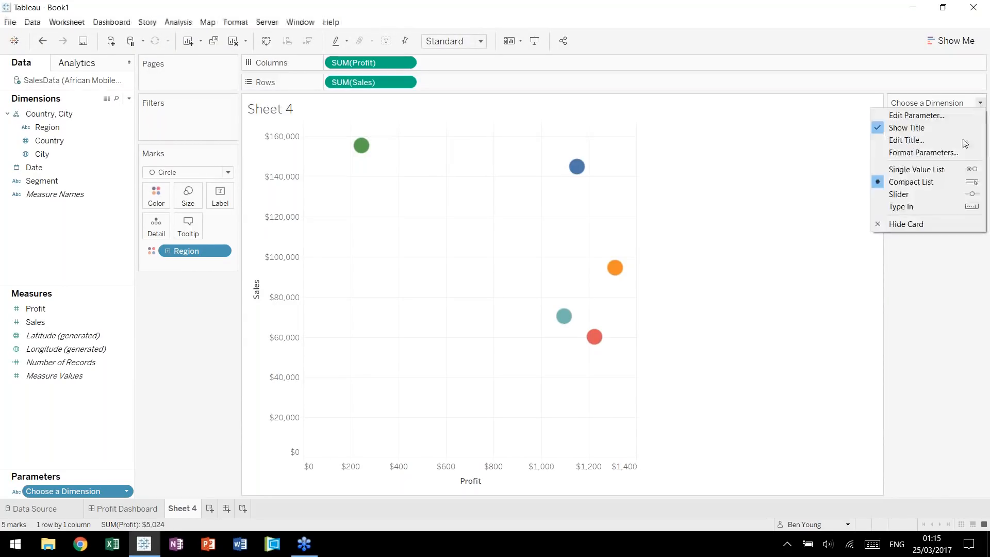
left_click(943, 169)
left_click(896, 143)
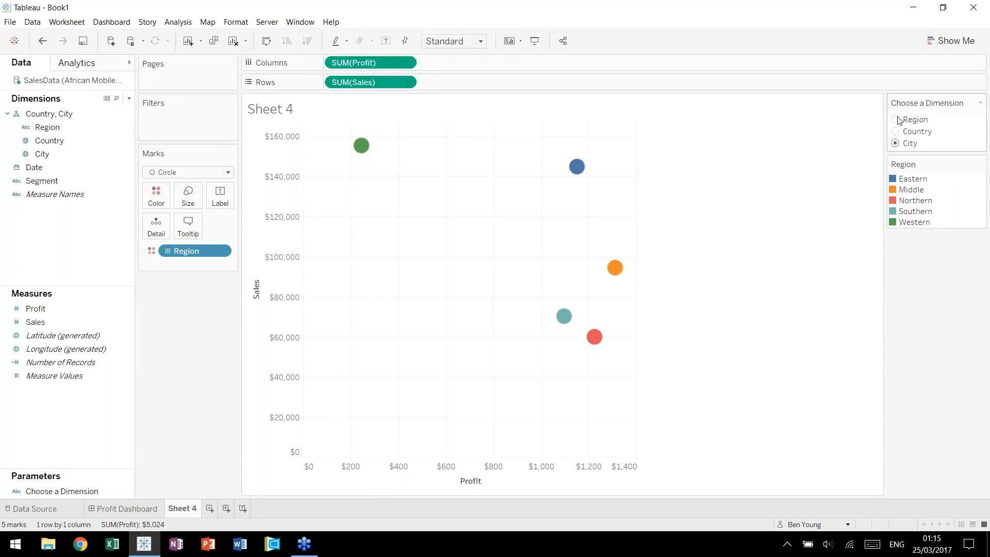
left_click(895, 120)
Try replacing Region on the marks' color with the Choose a Dimension parameter, switching it through Country, City and Region.
left_click_drag(80, 493, 190, 251)
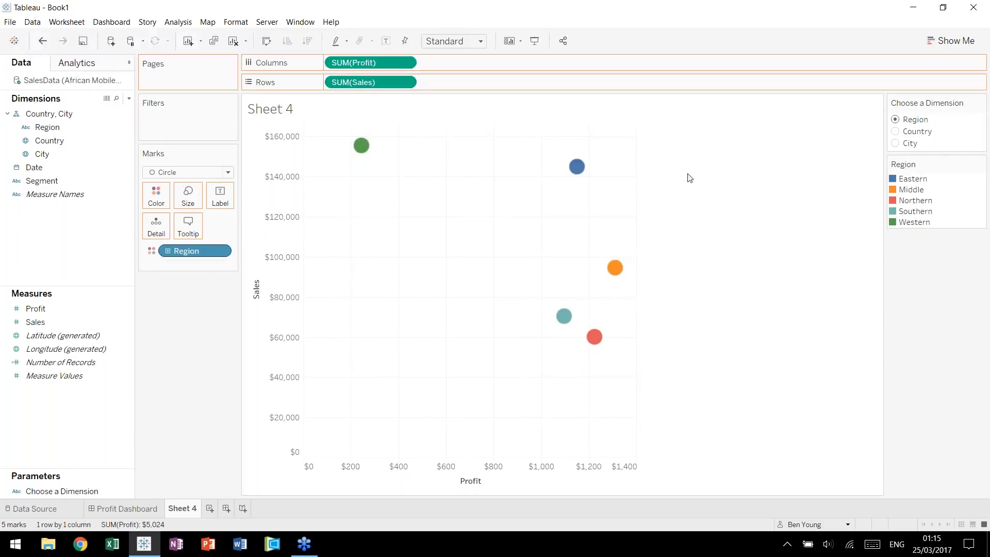
left_click(896, 132)
left_click(896, 143)
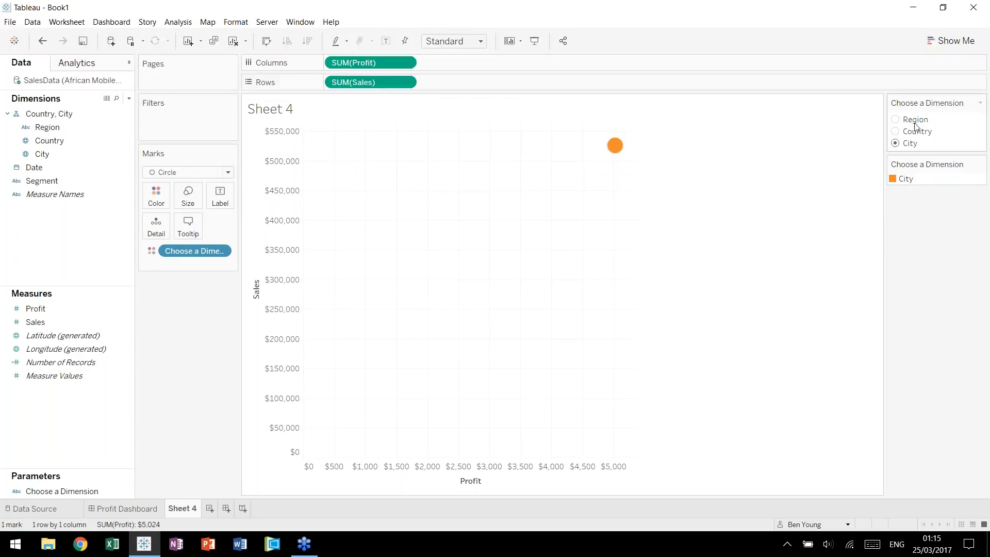
left_click(896, 119)
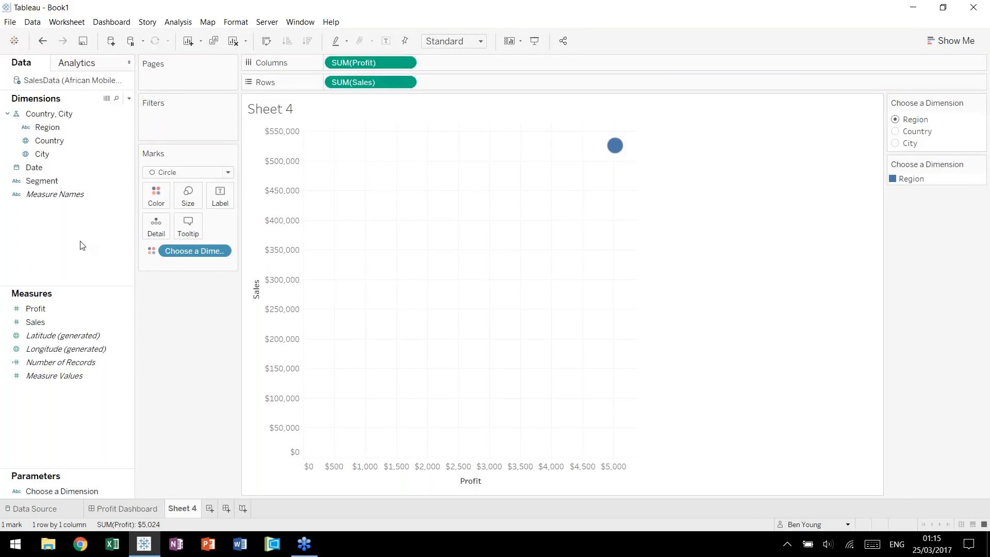
Create a calculated field named Chosen Dimension and begin its formula with case [Choose a Dimension].
left_click(61, 146)
key("alt+a")
key("c")
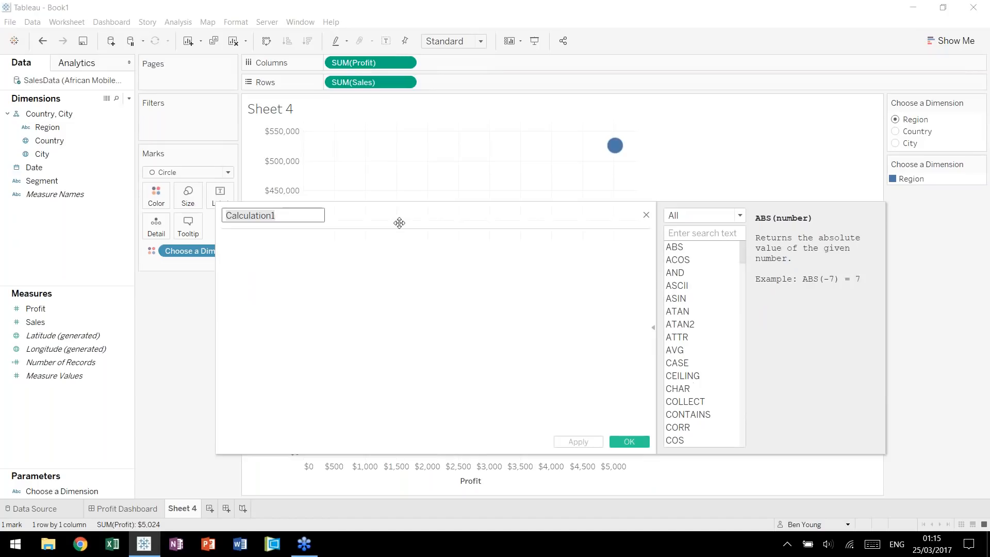
type("C")
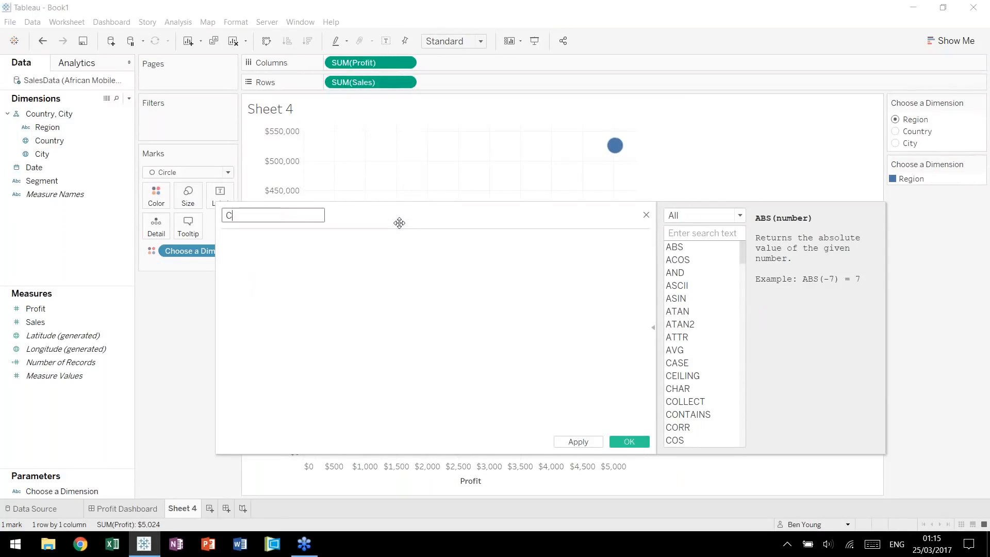
type("hosen Dimension")
key("Tab")
type("case cho")
key("Return")
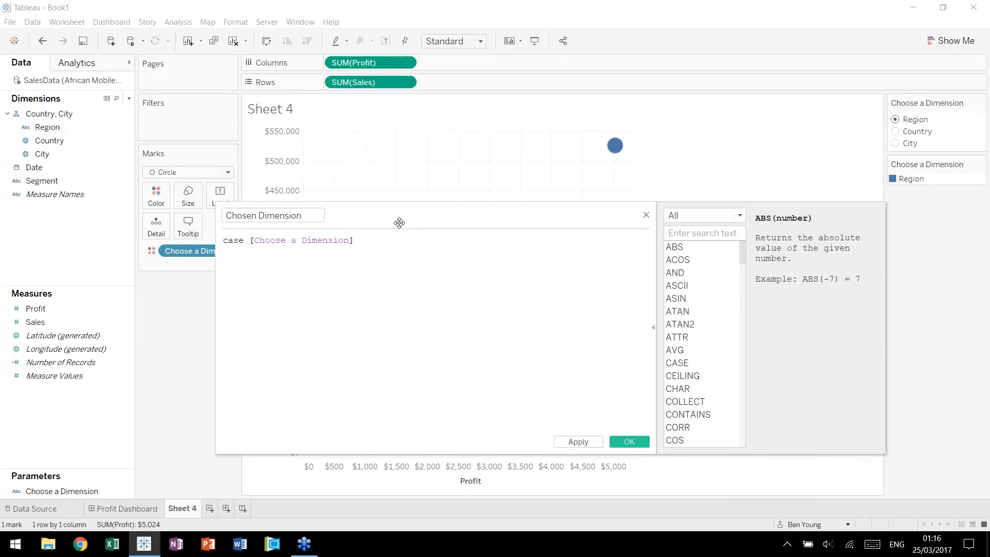
Add when branches returning [Region], [Country] and [City] for "Region", "Country" and "City", close the formula with end, and save the field.
type("when \"Region\" then [Region]")
key("Return")
type("when ")
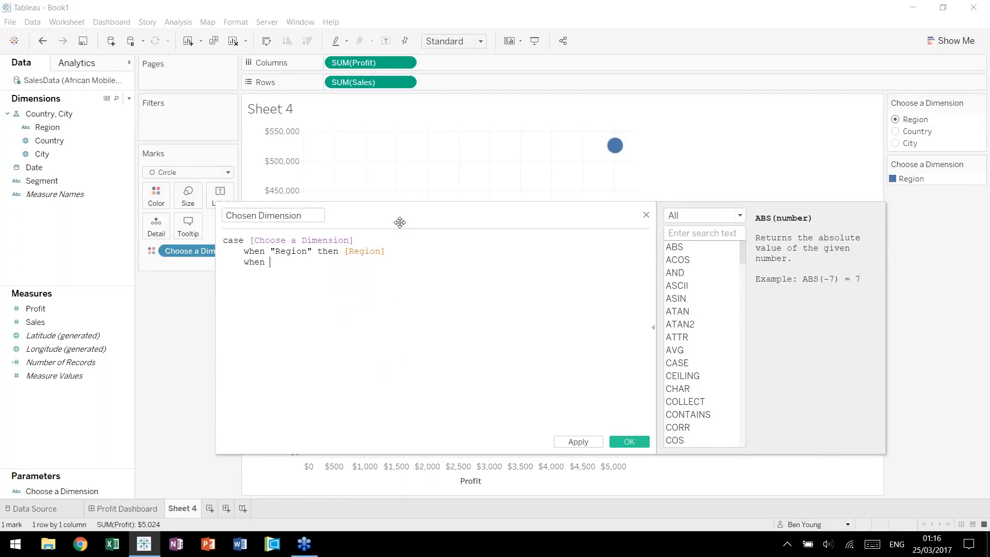
type("\"Country\" then country")
key("Return")
type("when \"City\" then city")
key("Return")
key("Return")
type("end")
left_click(407, 296)
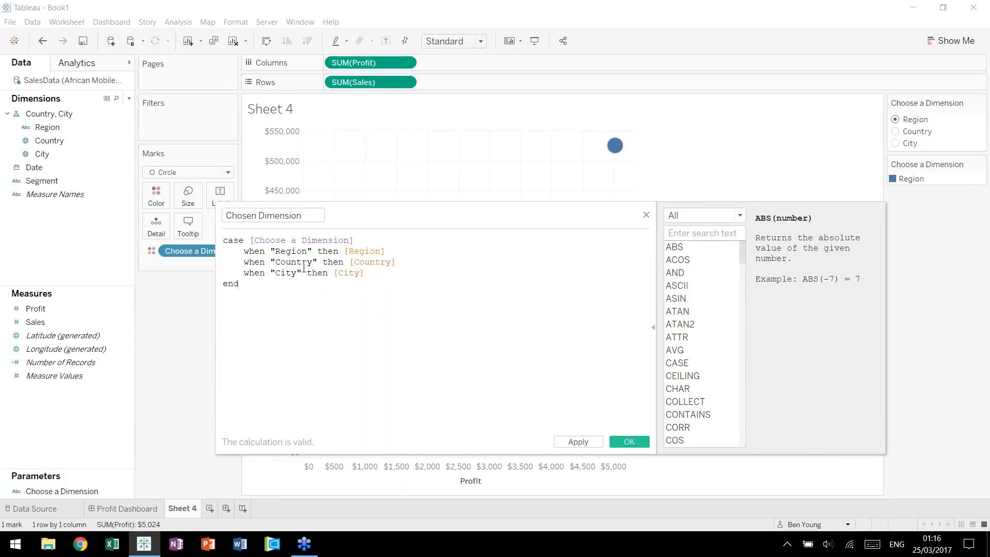
left_click(630, 442)
Replace the parameter on the marks' color with Chosen Dimension, switch the dimension to Country, and look through the country legend.
left_click_drag(57, 113, 170, 252)
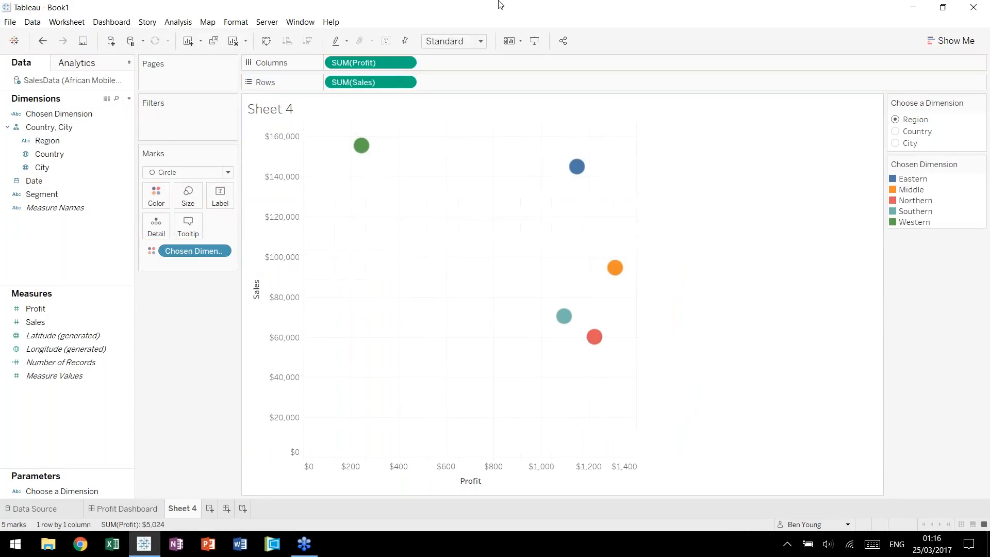
mouse_move(364, 161)
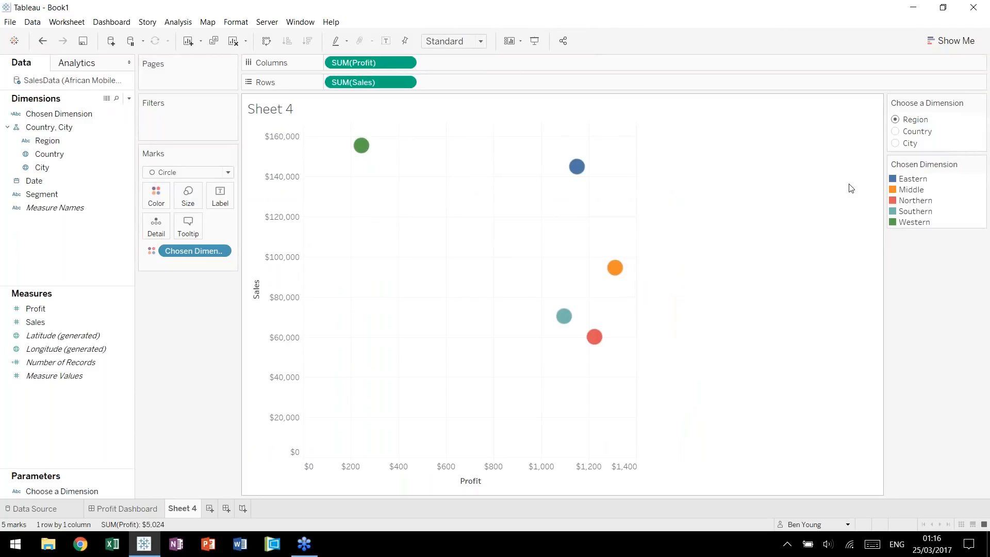
left_click(898, 133)
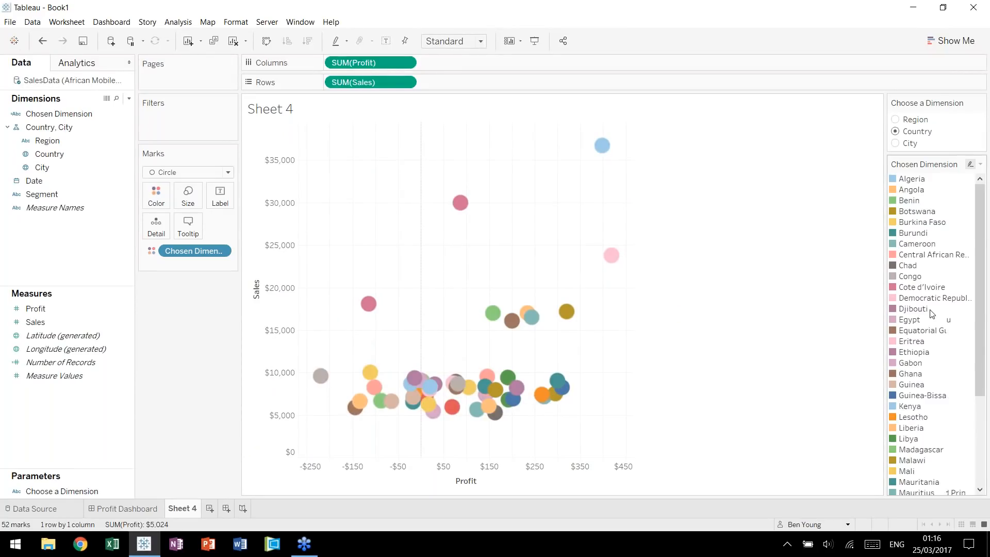
scroll(939, 316, "down", 5)
scroll(932, 314, "up", 2)
scroll(934, 299, "up", 2)
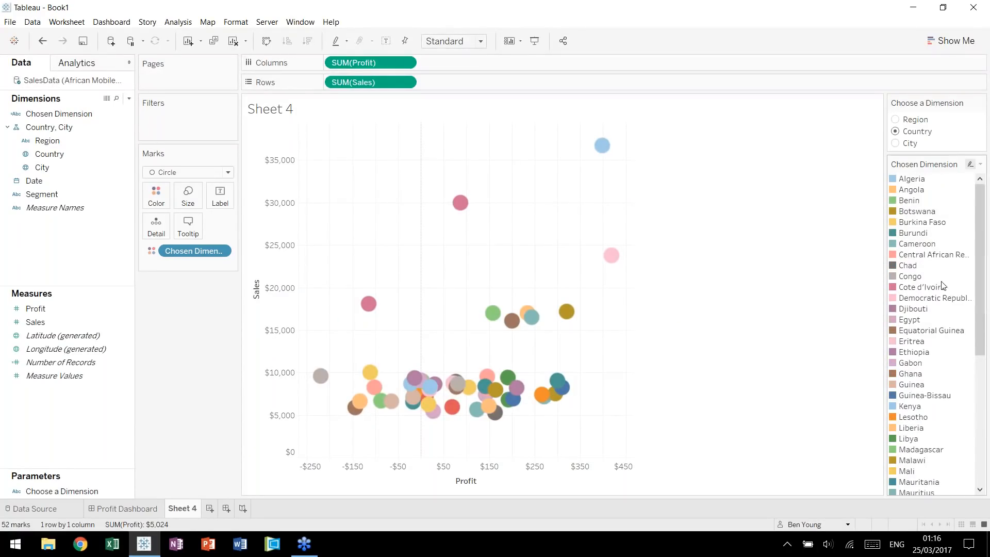
Switch the chosen dimension to City and inspect the profit and sales of individual city marks.
left_click(899, 146)
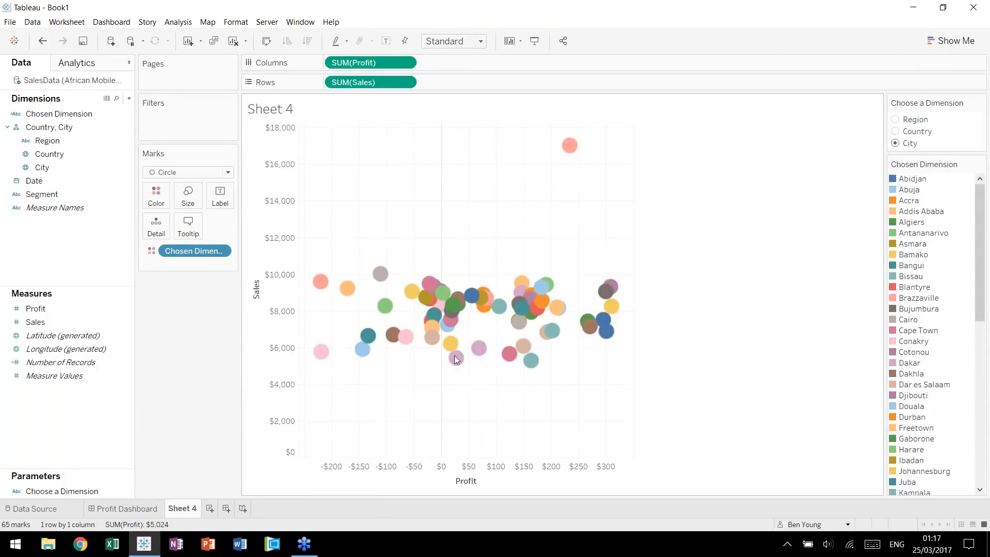
mouse_move(518, 320)
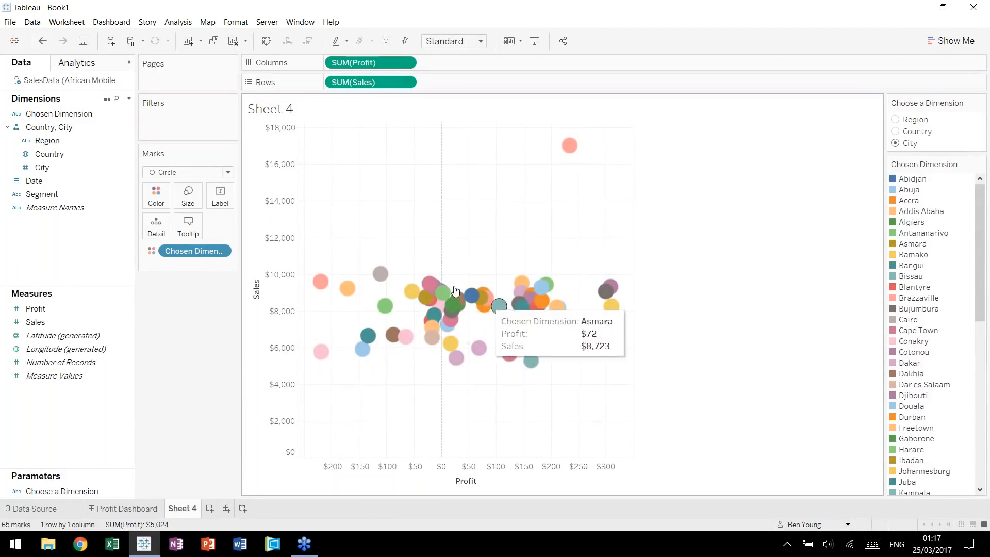
mouse_move(321, 281)
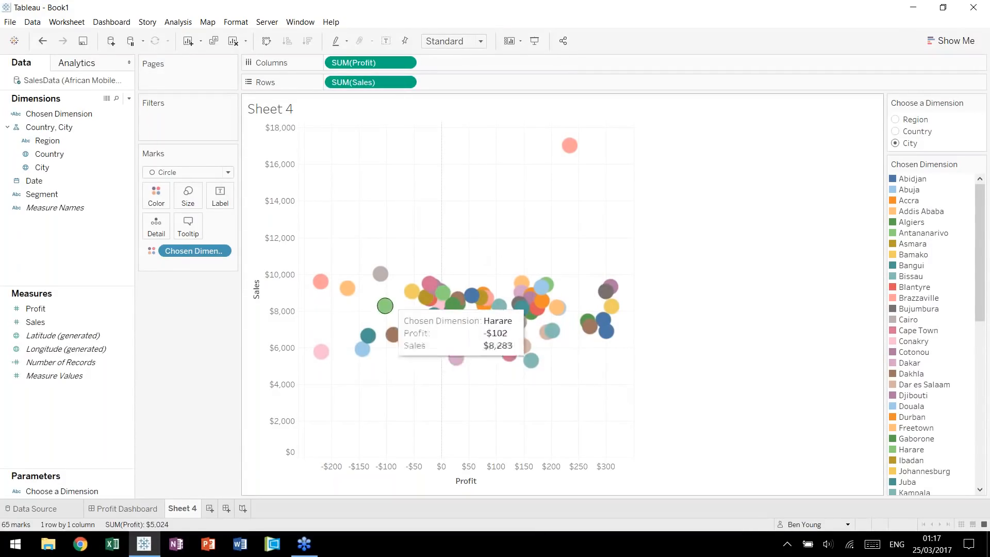
mouse_move(571, 148)
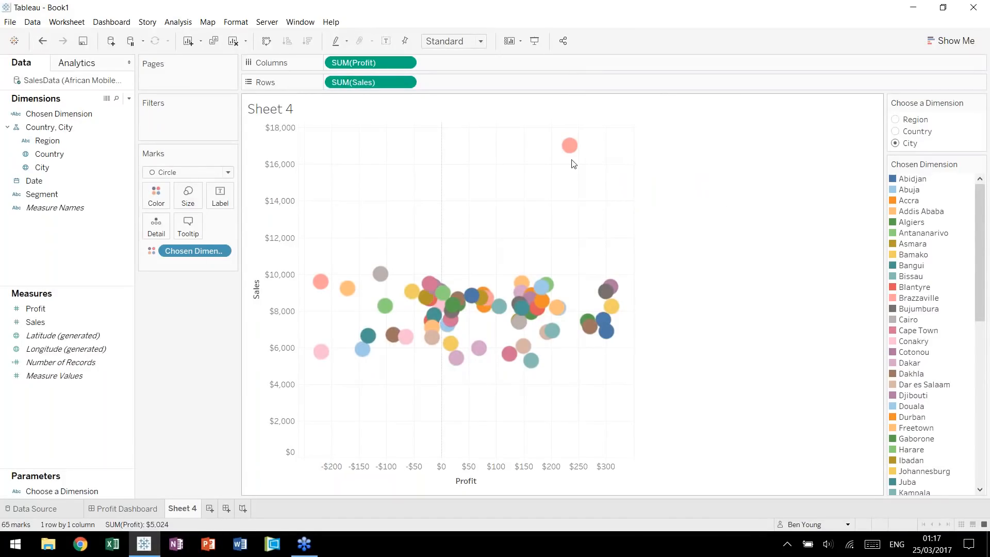
Rename Sheet 4 as Profit vs. Sales.
double_click(186, 509)
type("Pro")
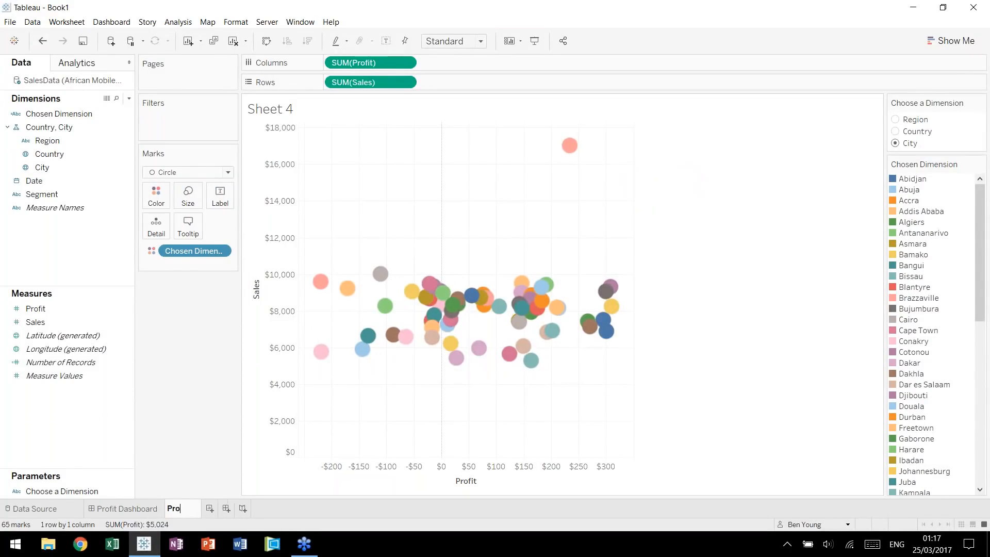
type("fit vs. Sales")
key("Return")
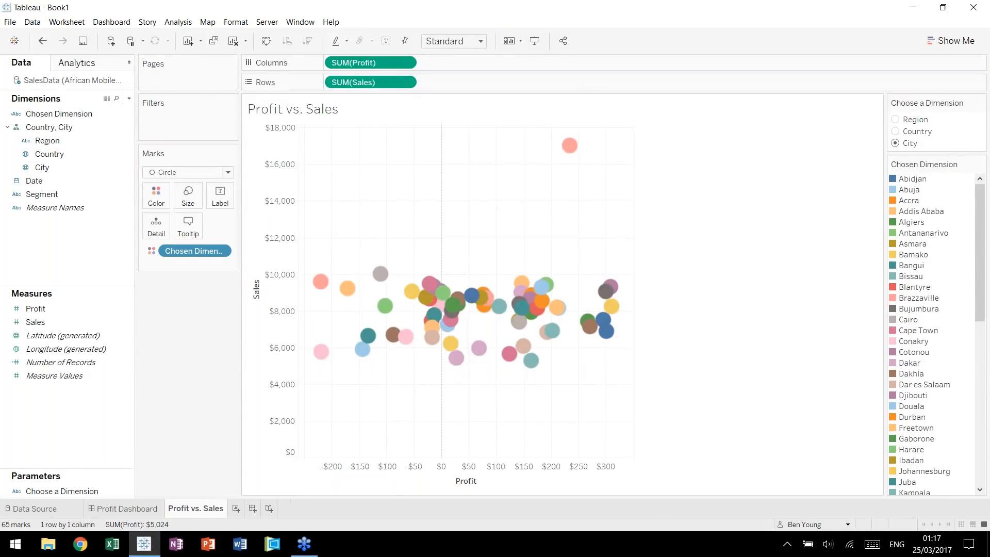
Set the scatter plot marks' color opacity to 80% and give the circles a dark border.
left_click(164, 199)
double_click(218, 265)
type("80")
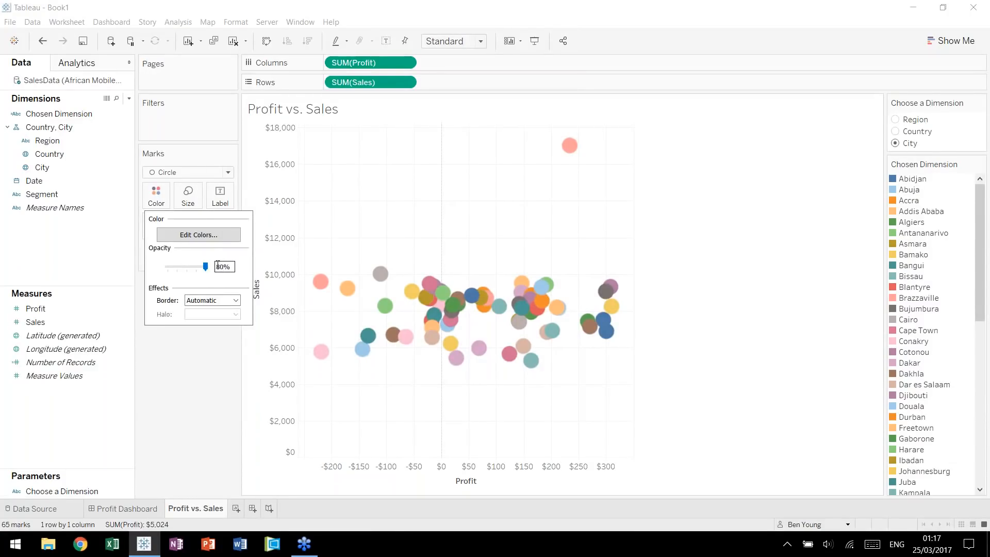
left_click(238, 304)
left_click(193, 344)
left_click(444, 242)
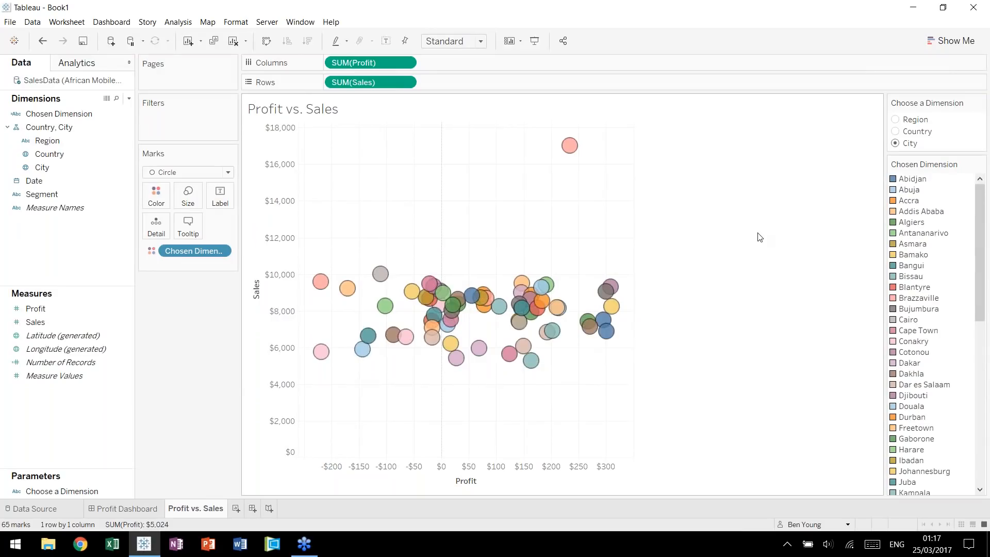
Switch the chosen dimension to Region on the Profit vs. Sales plot and add a new worksheet.
left_click(896, 119)
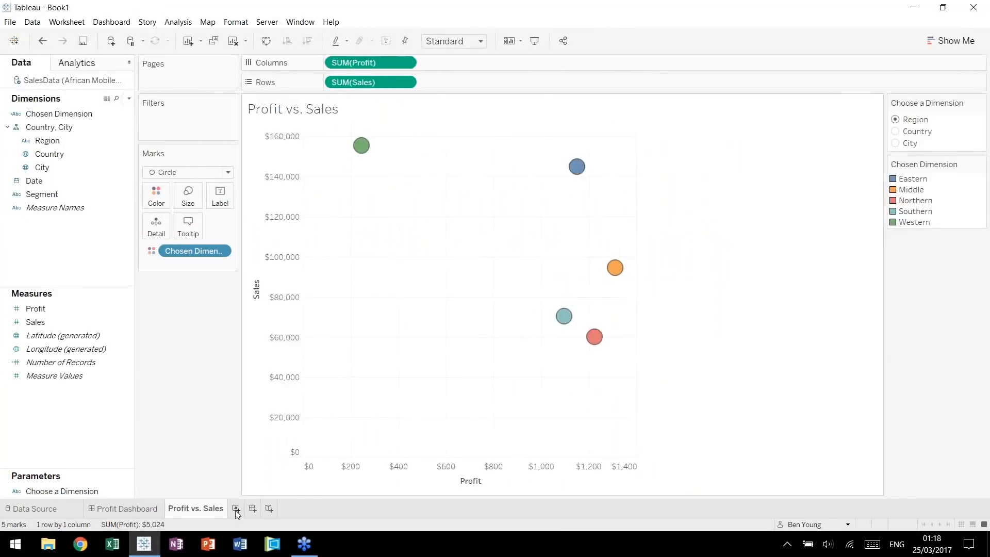
key("ctrl+m")
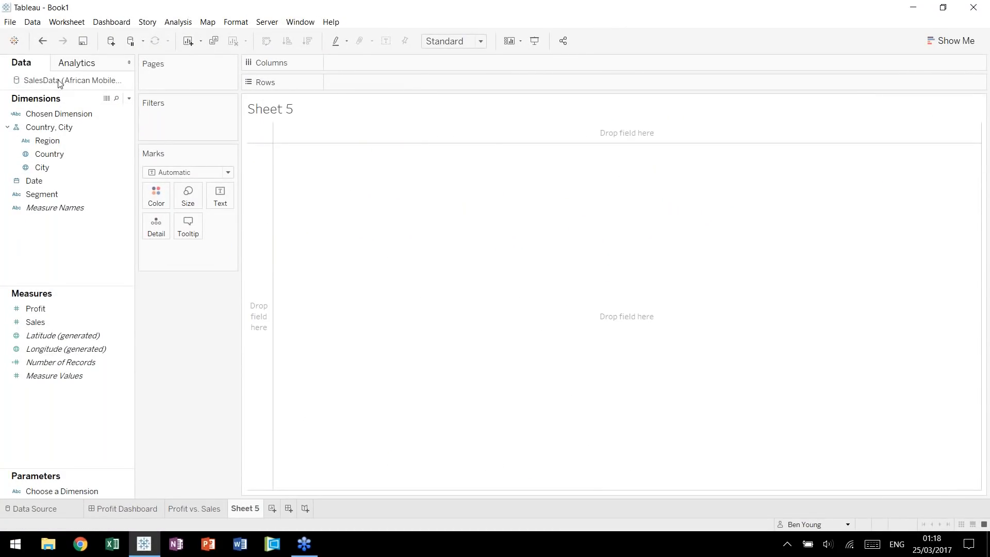
Connect a new data source to the African Mobile Data Excel file and add its SalespersonData sheet.
left_click(33, 22)
left_click(290, 4)
key("ctrl+d")
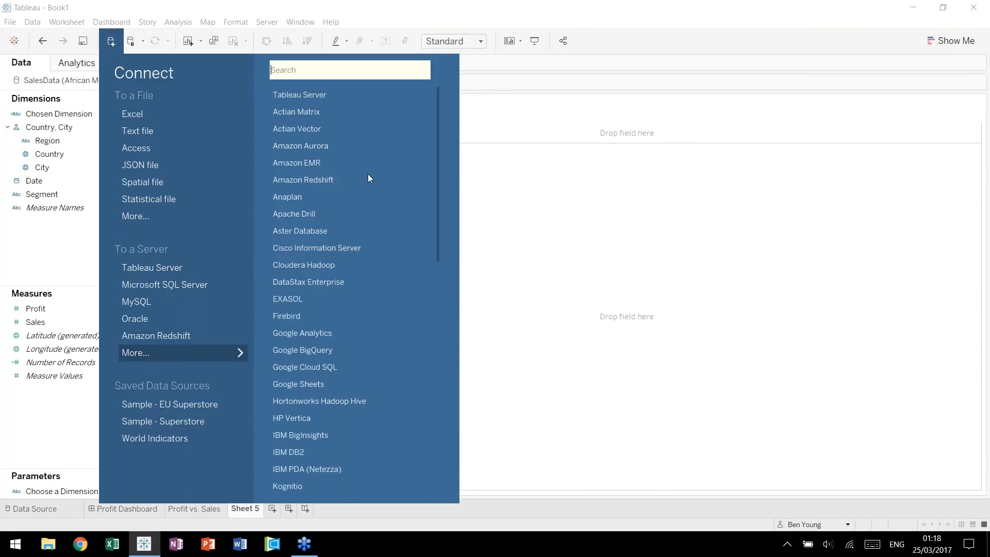
left_click(166, 105)
left_click(382, 304)
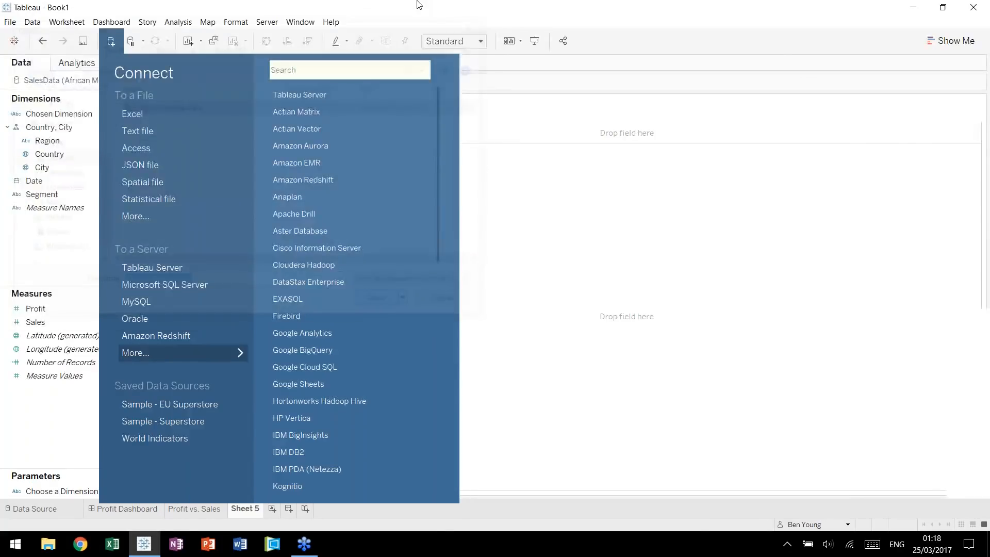
left_click_drag(41, 203, 313, 181)
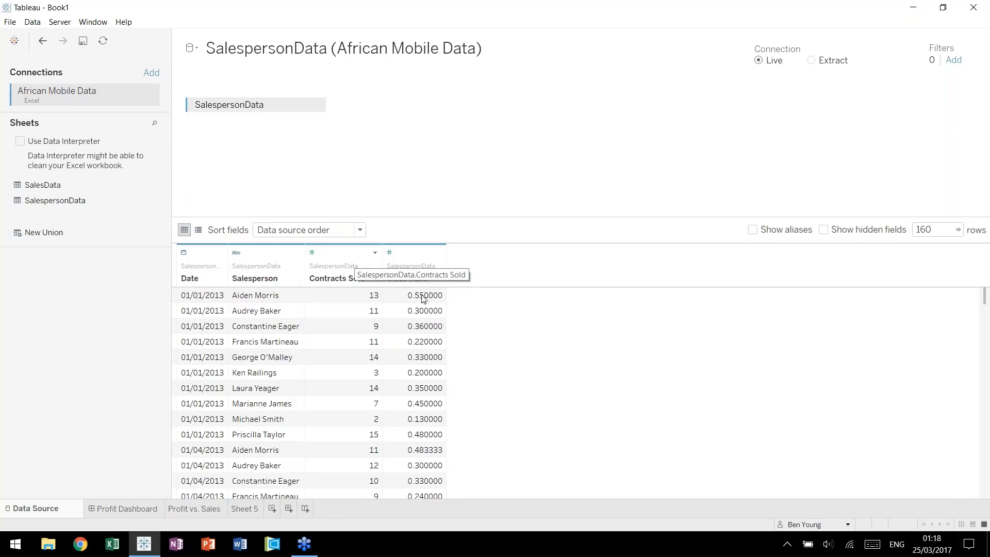
On Sheet 5, build a horizontal bar chart of Contracts Sold by Salesperson and fit it to Entire View.
left_click(252, 509)
left_click(59, 143)
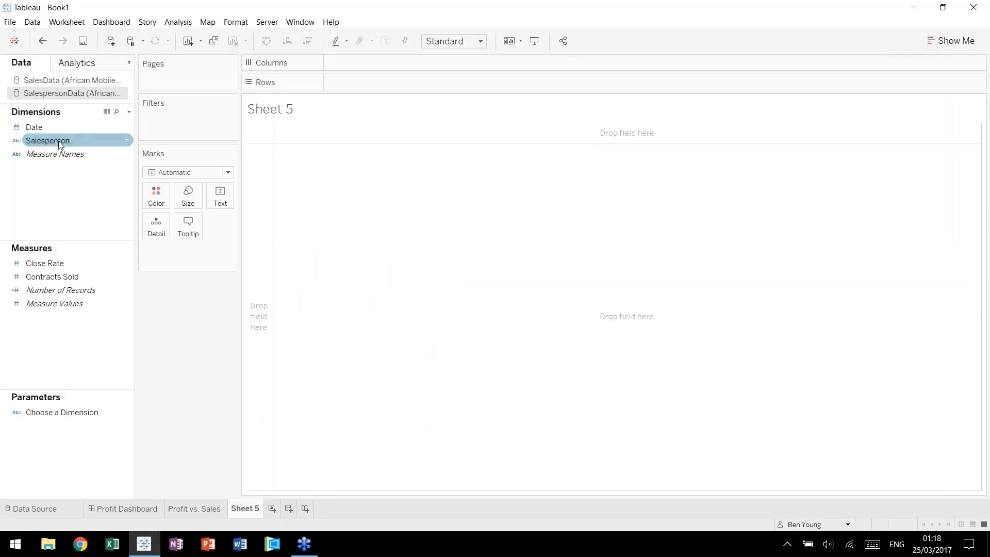
left_click_drag(59, 143, 361, 82)
left_click_drag(51, 276, 363, 64)
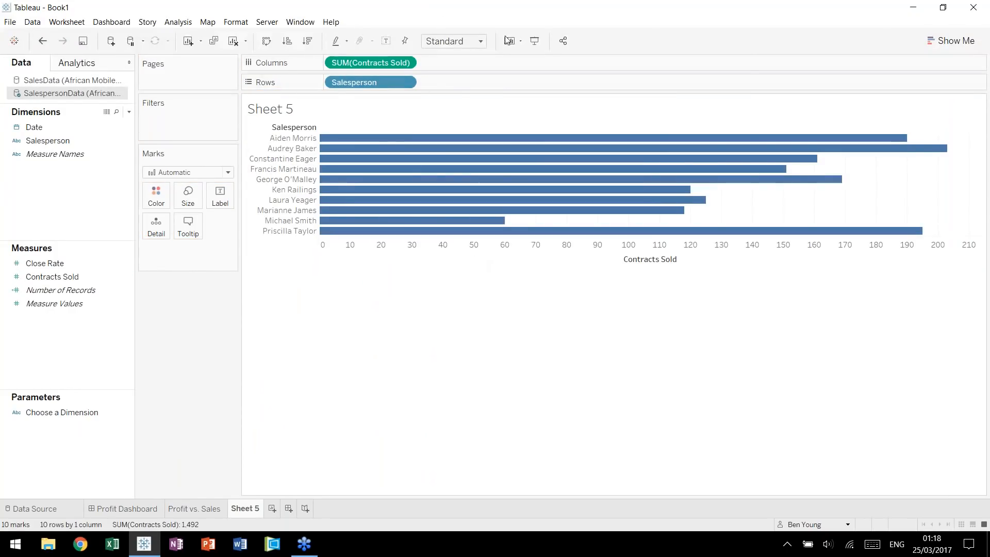
left_click(480, 41)
left_click(448, 92)
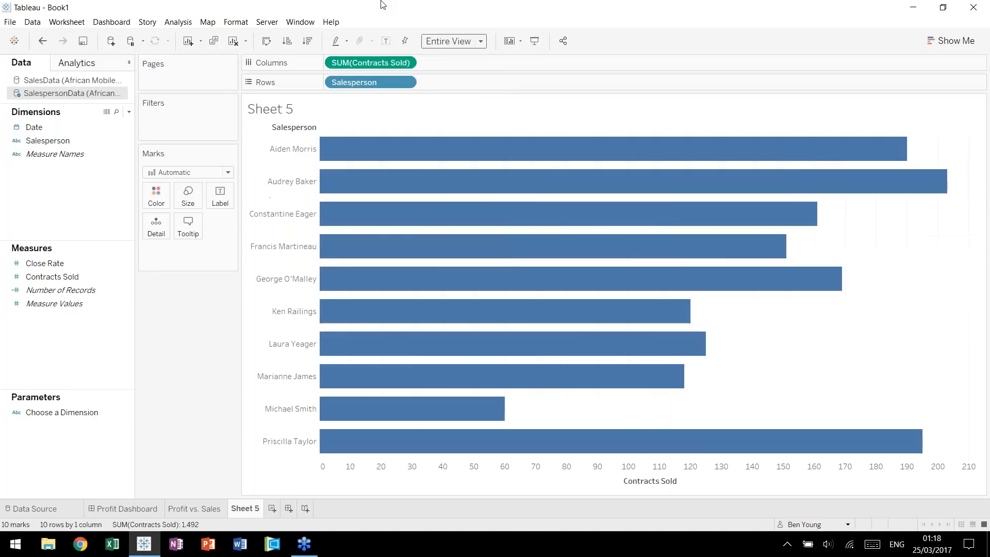
Sort the salespeople in descending order of contracts sold and label the bars with Contracts Sold.
left_click(307, 41)
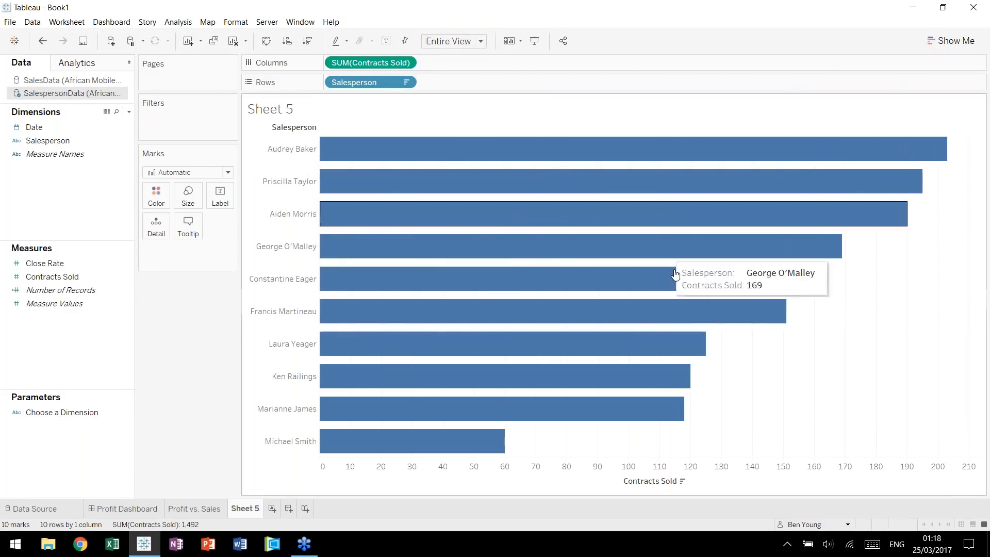
left_click_drag(356, 63, 222, 197)
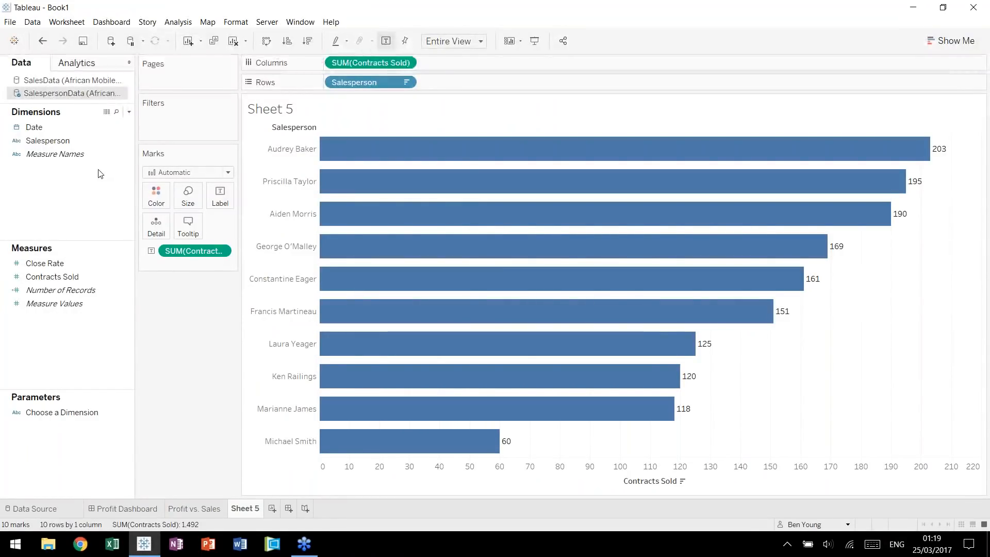
Create a list parameter from the Salesperson field and name it Choose a Salesperson.
right_click(68, 456)
left_click(34, 357)
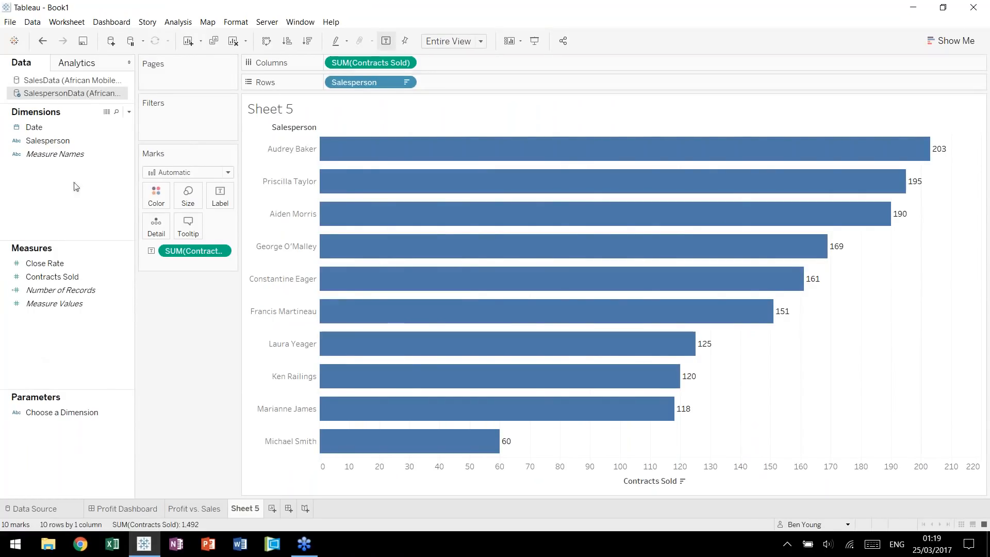
right_click(65, 140)
mouse_move(148, 234)
left_click(198, 271)
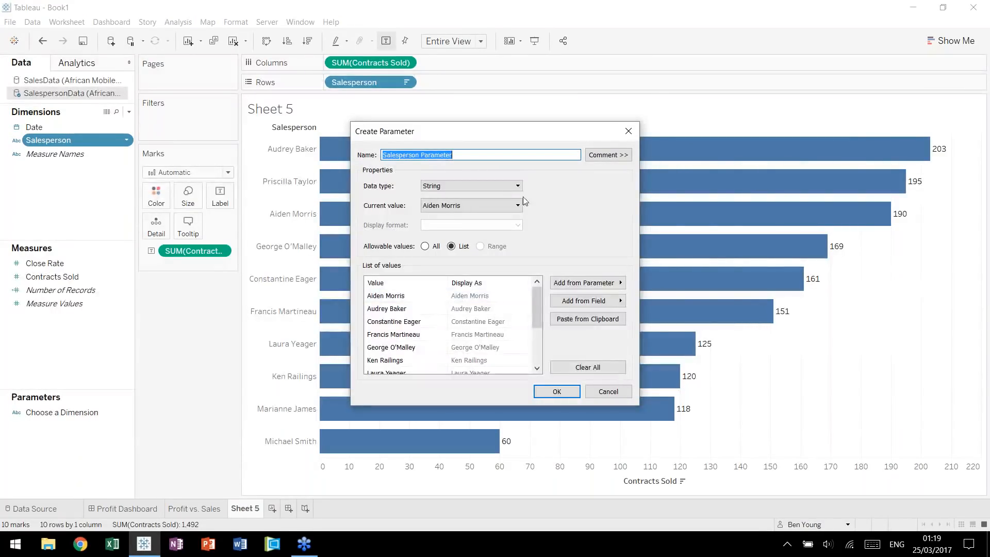
mouse_move(535, 302)
left_mouse_down()
mouse_move(540, 338)
mouse_move(537, 292)
left_mouse_up()
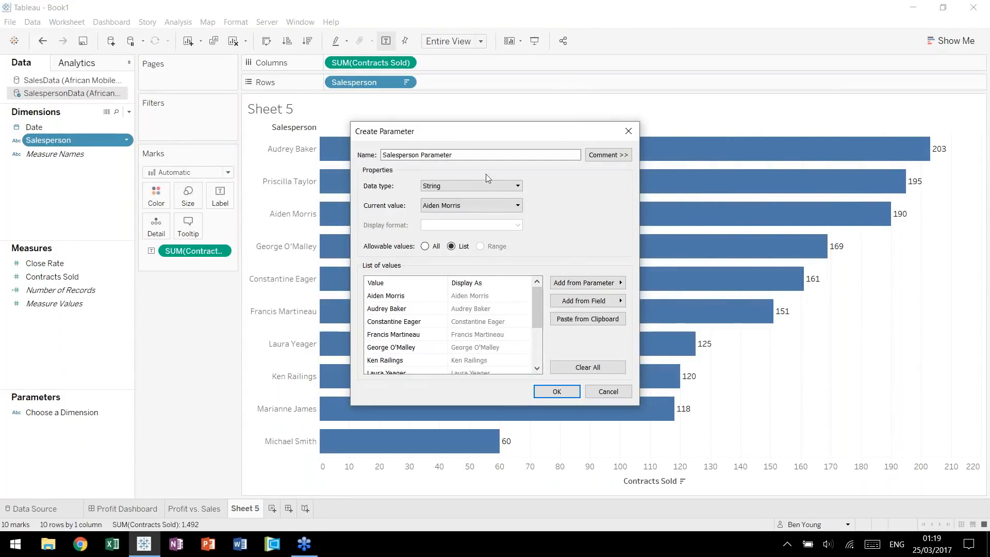
triple_click(541, 155)
type("Choose a Salesperson")
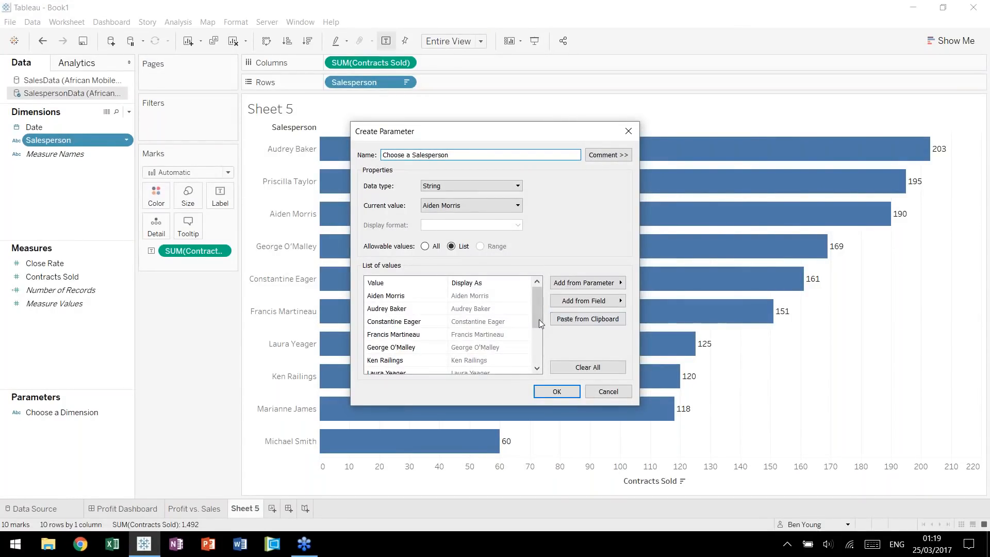
left_click(538, 358)
left_click(550, 391)
Show the Choose a Salesperson parameter control as a single value list and select the fourth salesperson.
right_click(37, 425)
left_click(119, 248)
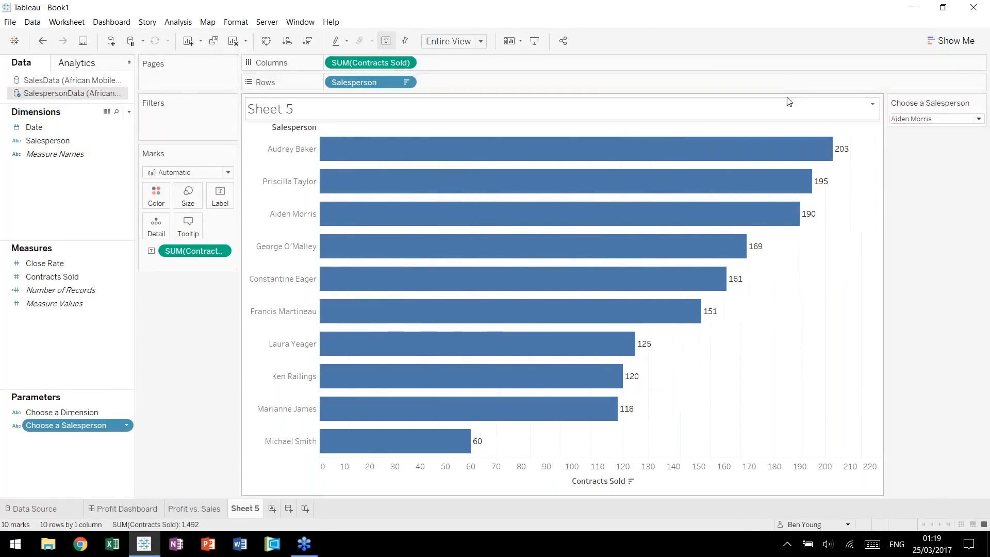
left_click(981, 103)
left_click(917, 169)
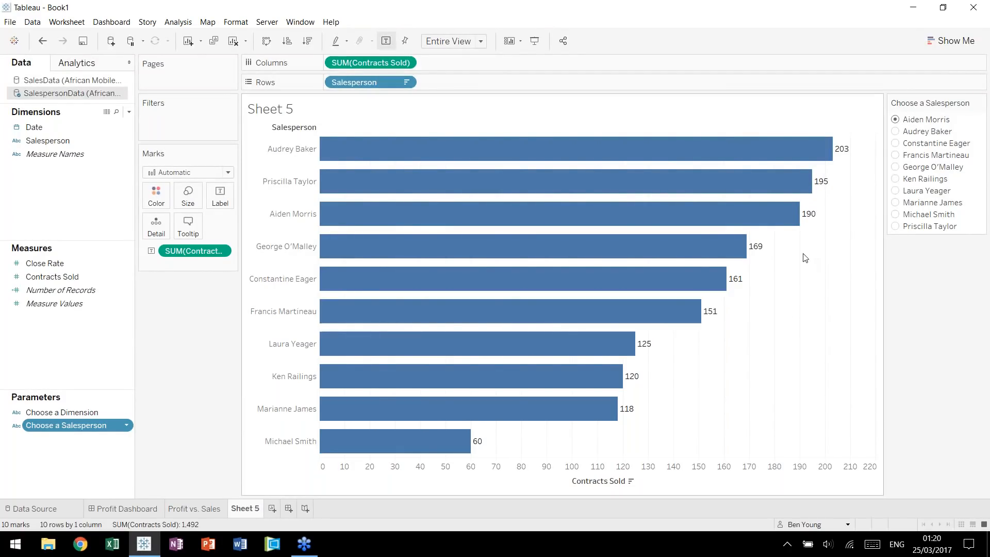
left_click(898, 144)
left_click(896, 155)
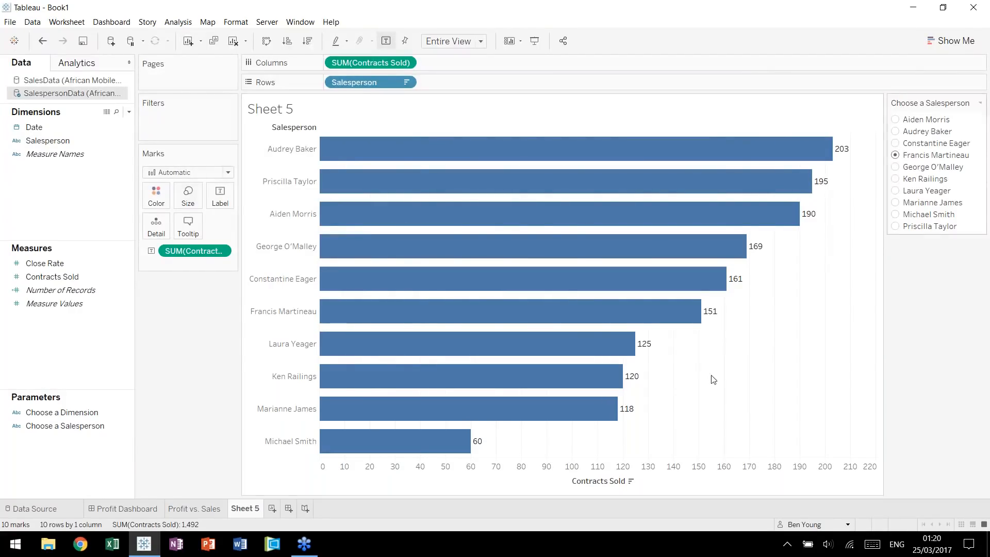
Start a calculated field in the SalespersonData source and name it Selected Sales.
right_click(122, 361)
left_click(180, 367)
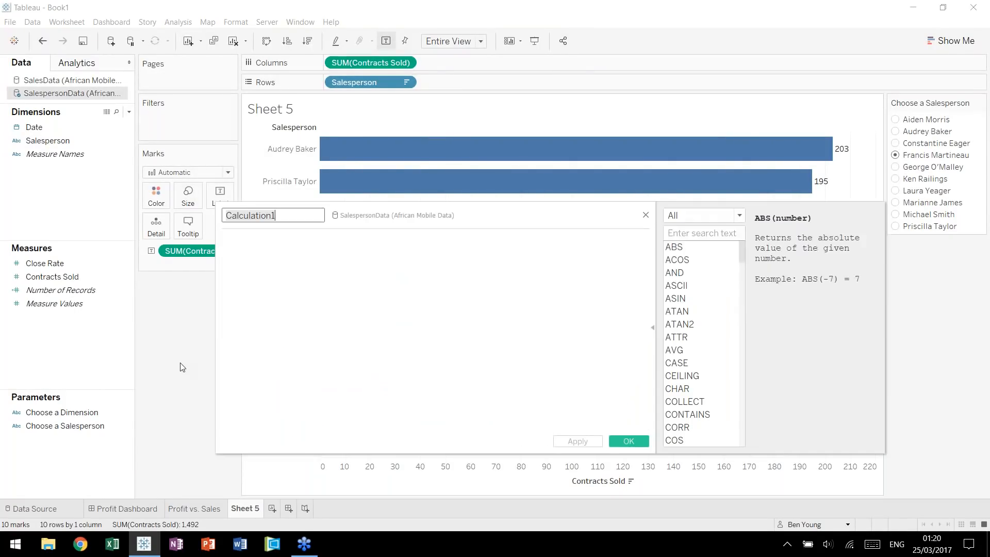
type("Sele")
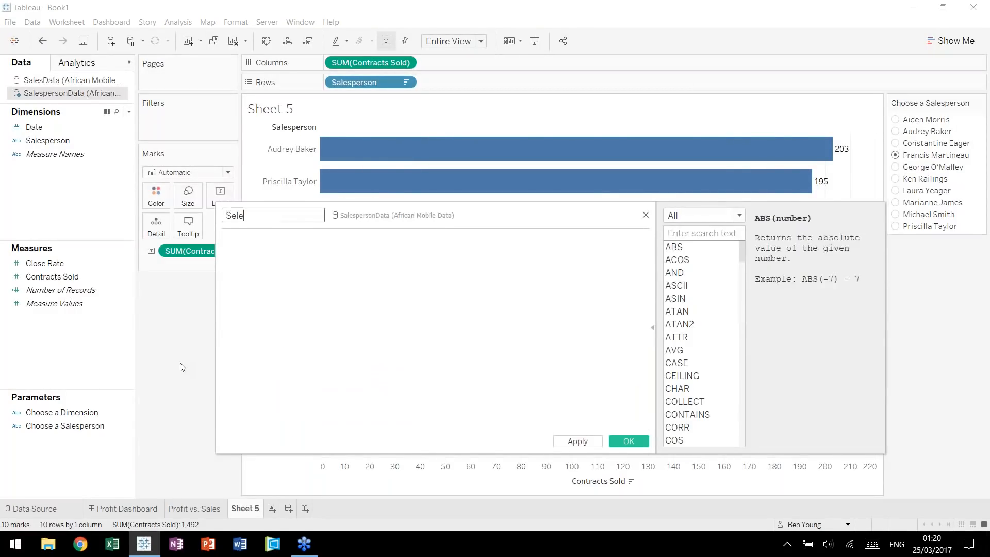
type("cted Sales")
key("Tab")
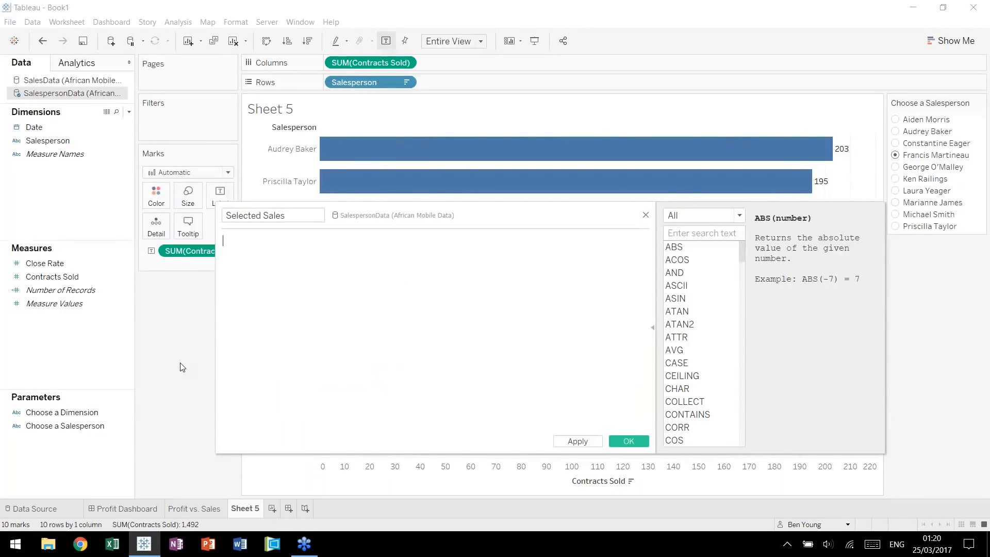
Define Selected Sales as "if [Choose a Salesperson] = [Salesperson] then [Contracts Sold] end" and save the calculation.
type("if cho")
key("Return")
type("= sa")
key("Return")
type("then cont")
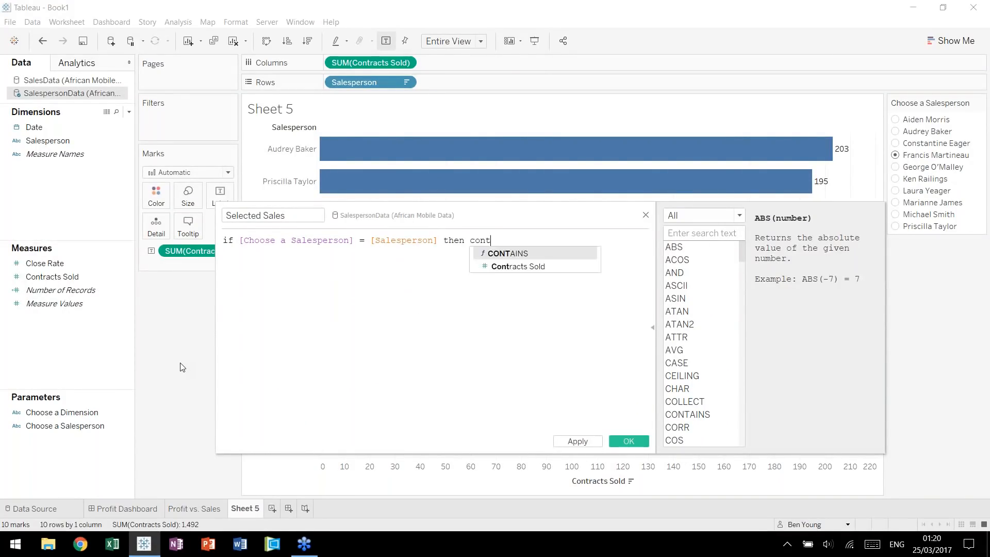
key("Down")
key("Return")
type("end")
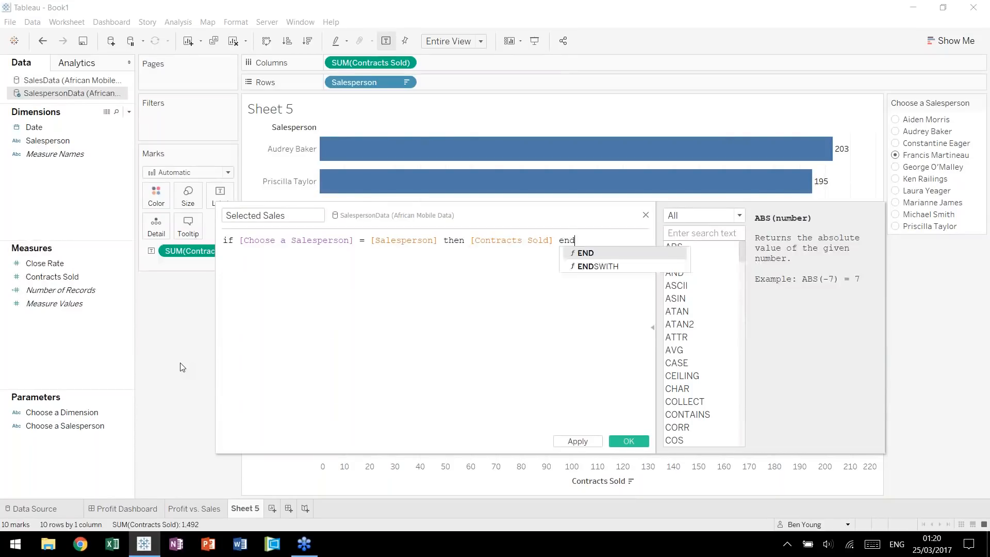
left_click(563, 305)
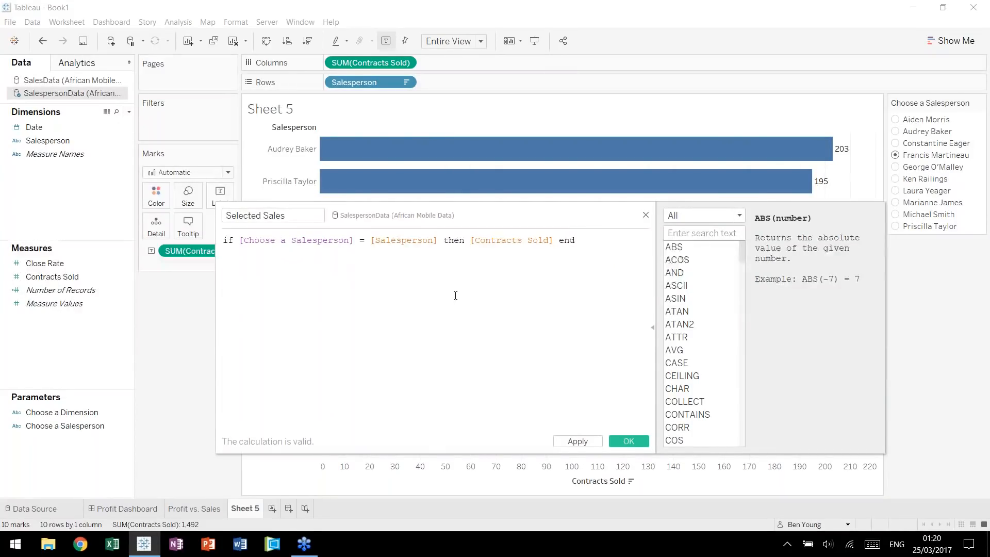
left_click(629, 442)
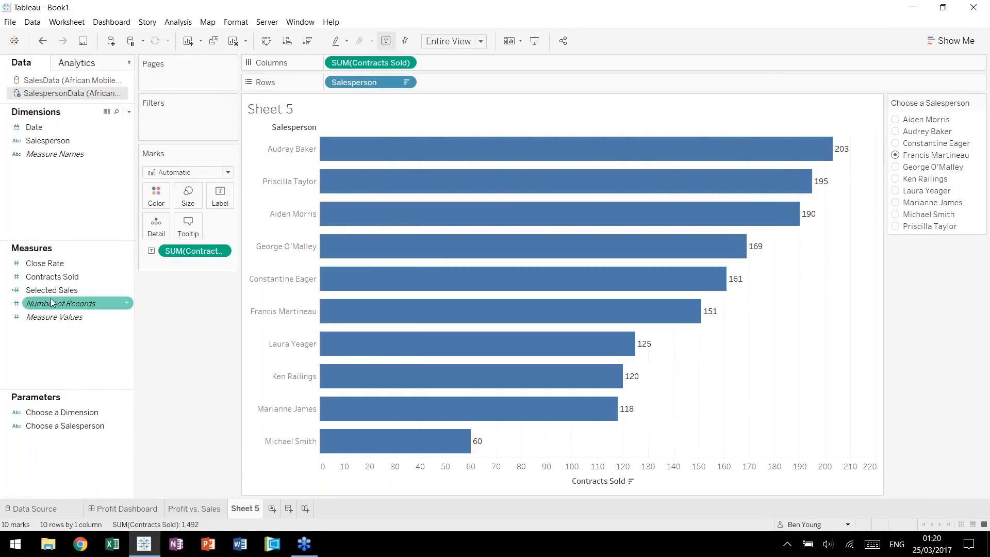
Add Selected Sales to the columns after Contracts Sold and compare the bars of the two measures.
left_click_drag(52, 297, 420, 62)
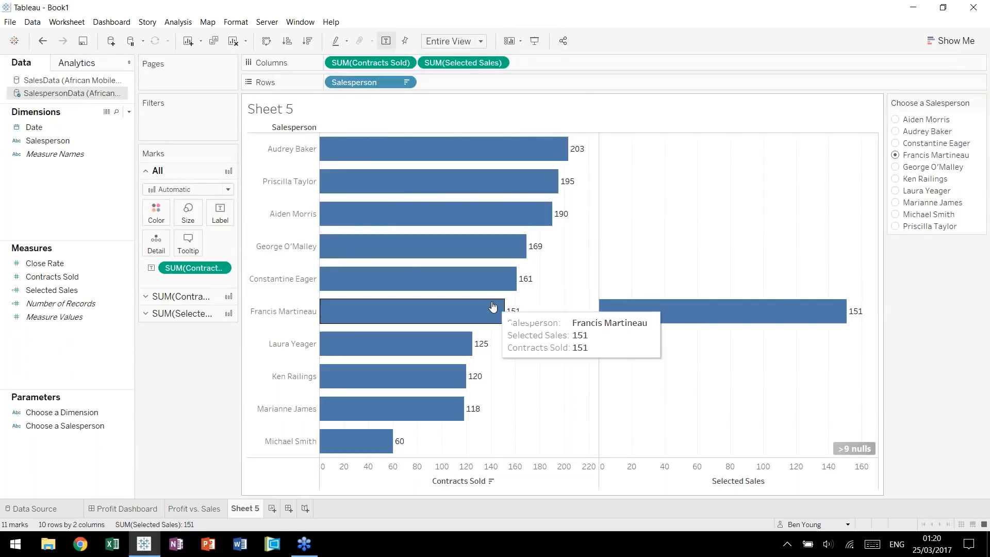
mouse_move(760, 320)
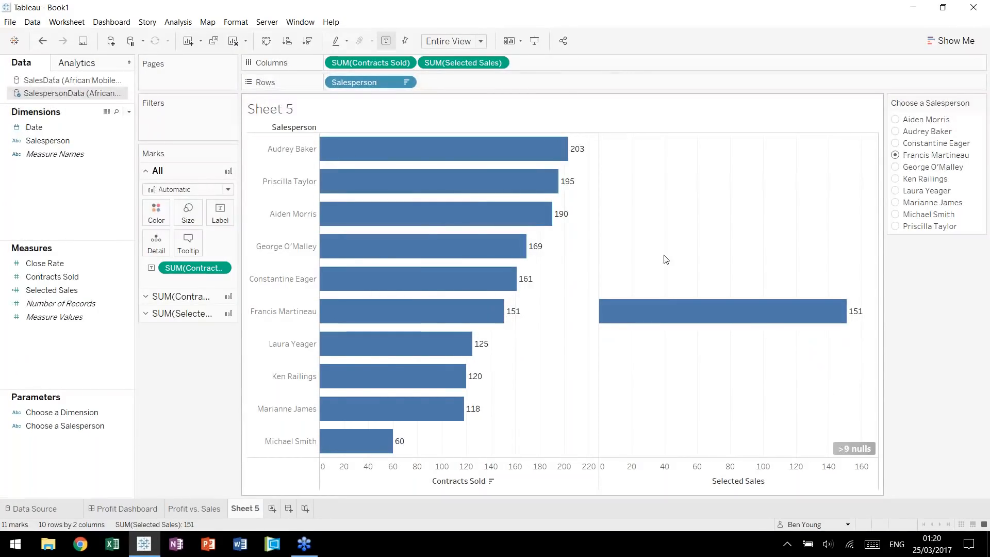
mouse_move(478, 204)
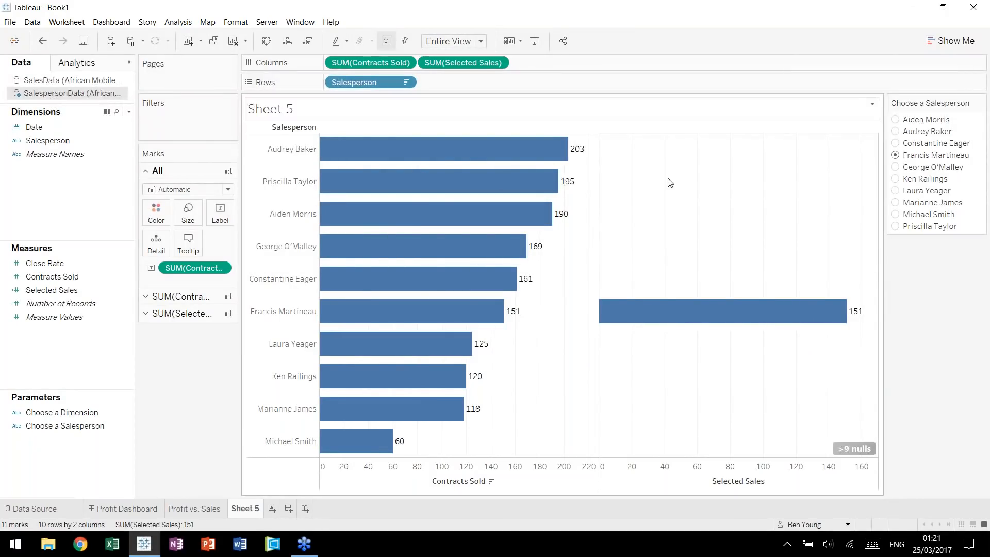
mouse_move(450, 166)
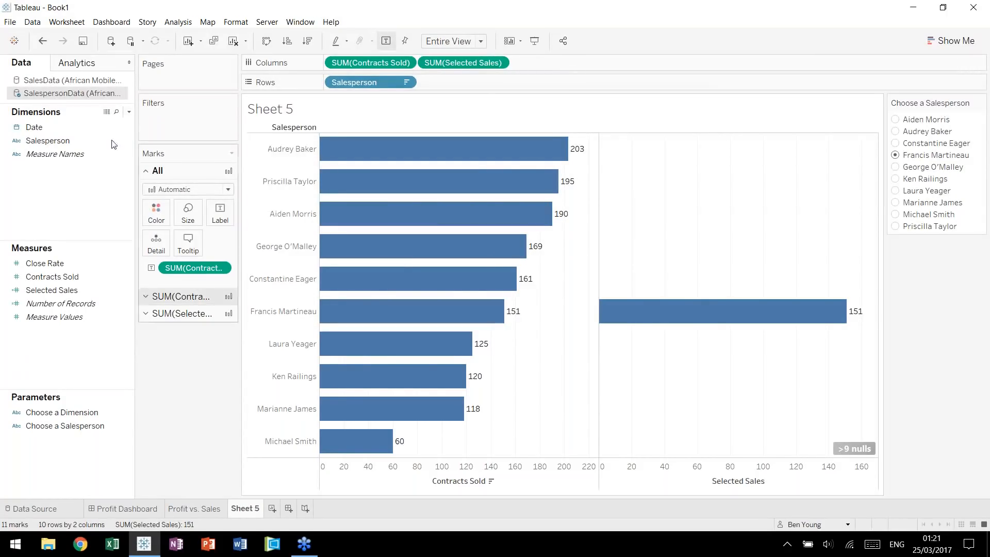
Examine how Selected Sales is filled in the SalespersonData rows, and compare the chosen salesperson's bars for both measures.
left_click(107, 112)
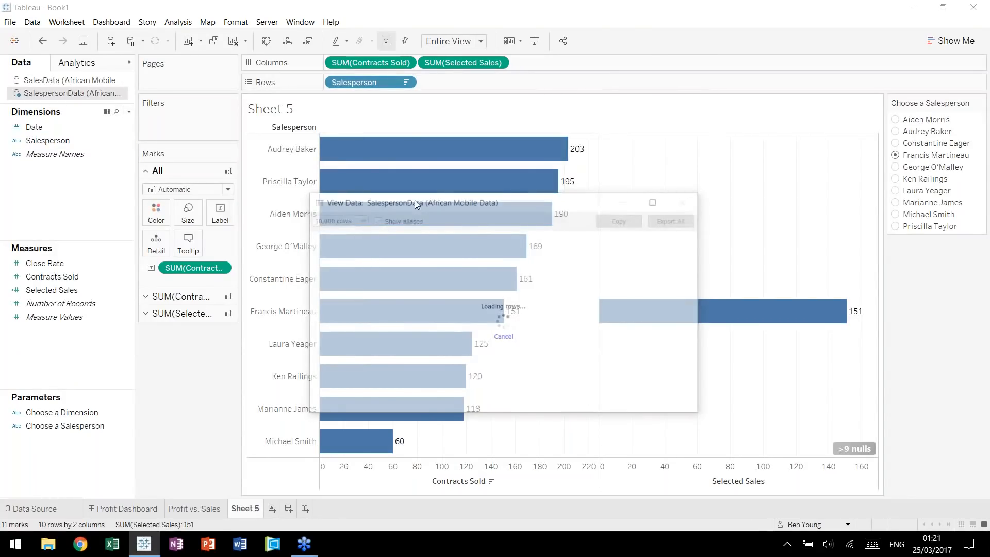
left_click(464, 191)
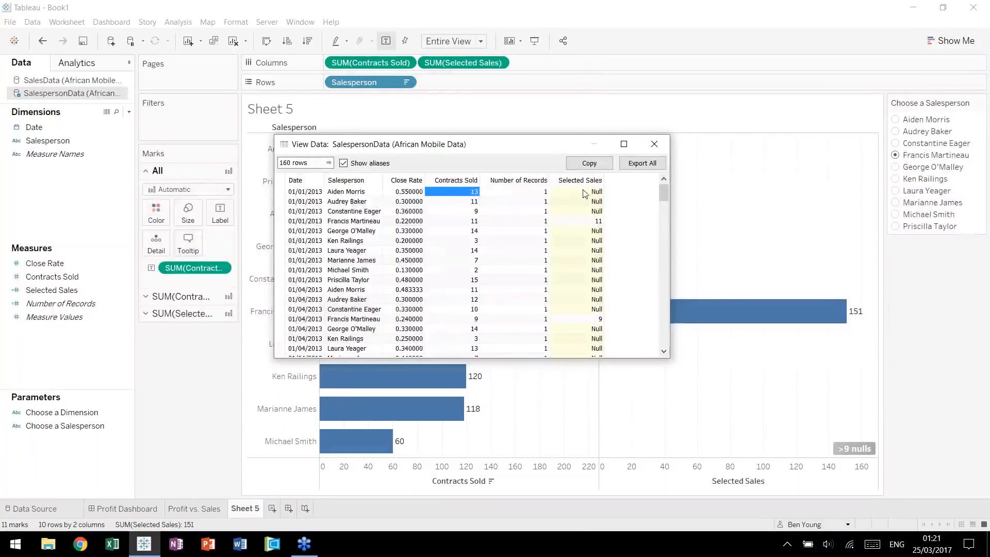
left_click(351, 192)
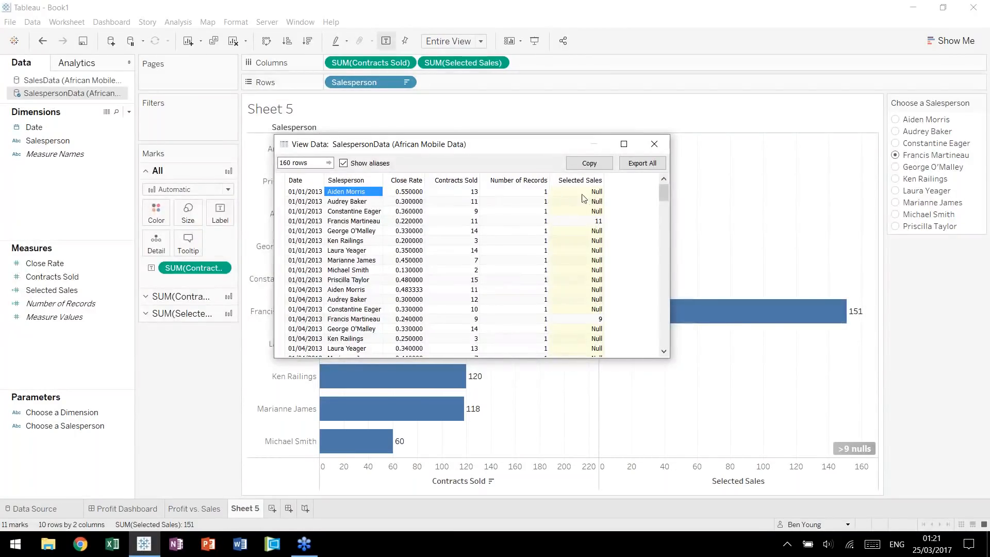
left_click(654, 144)
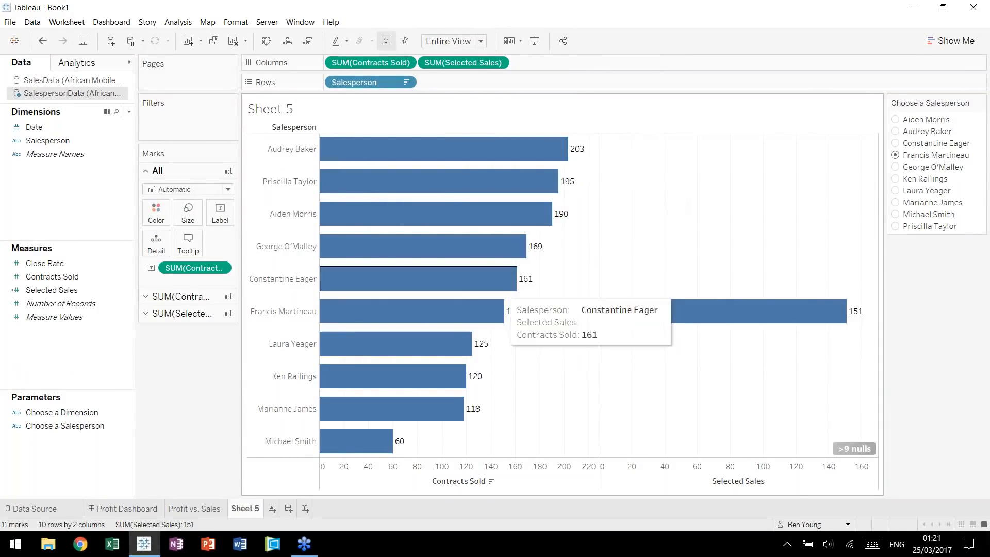
mouse_move(655, 318)
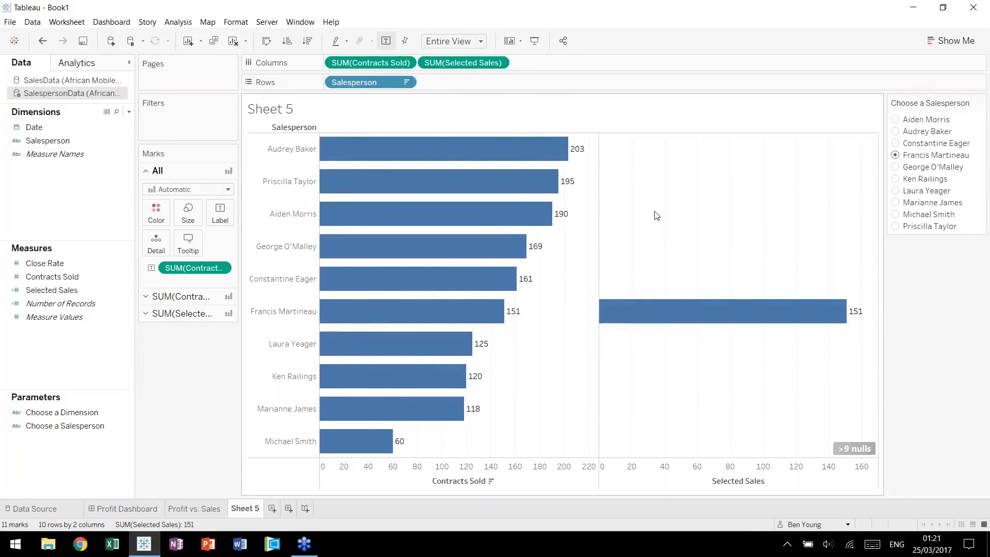
mouse_move(532, 248)
mouse_move(413, 317)
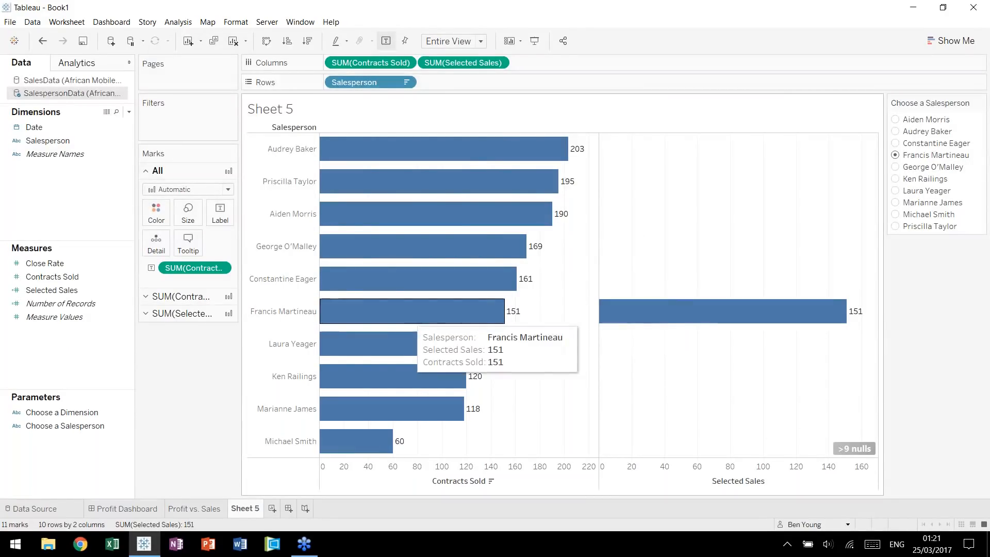
mouse_move(692, 321)
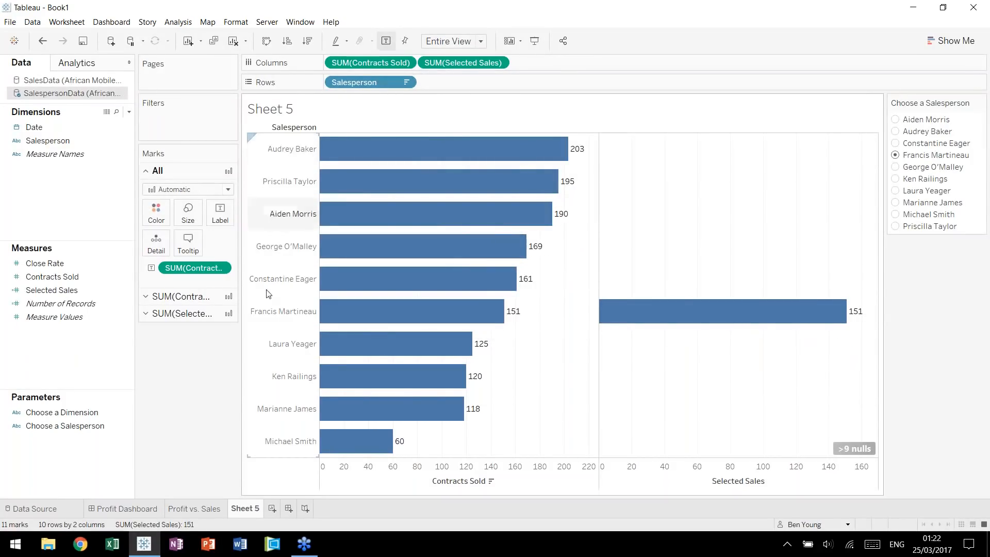
Start a calculated field in the SalespersonData source and name it LOD - Selected Sales.
double_click(95, 357)
type("LOD - Sele")
key("BackSpace")
key("BackSpace")
type("elected Sales")
key("Tab")
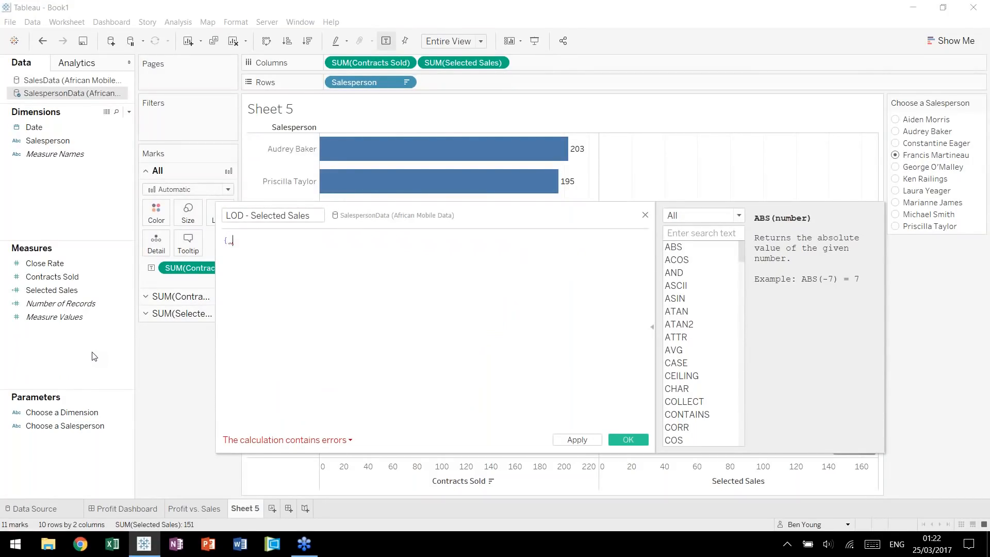
Define LOD - Selected Sales as "{ EXCLUDE [Salesperson] : SUM([Contracts Sold]) }" and save the calculation.
type("EXC")
key("Return")
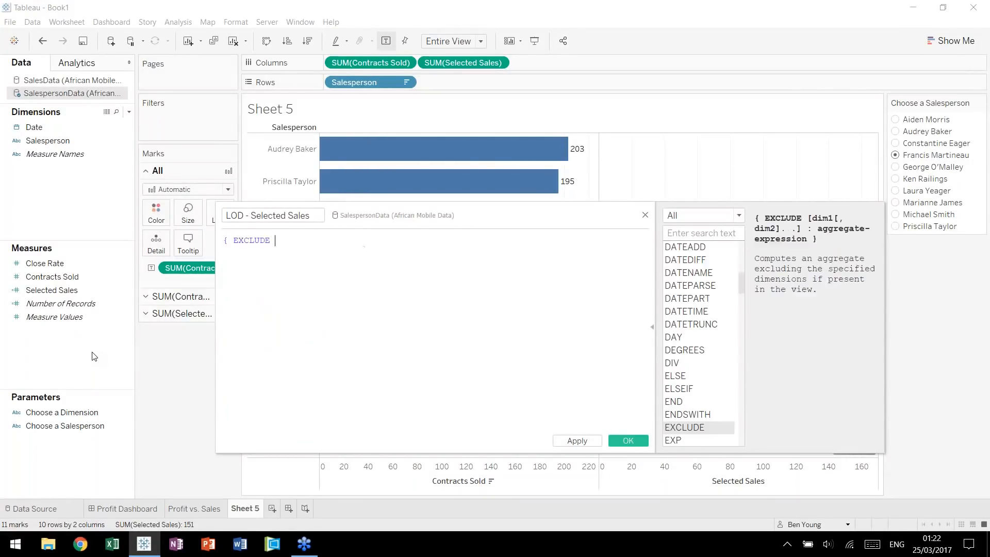
type("se")
type("l")
type("e")
key("Return")
type(": sum")
key("Return")
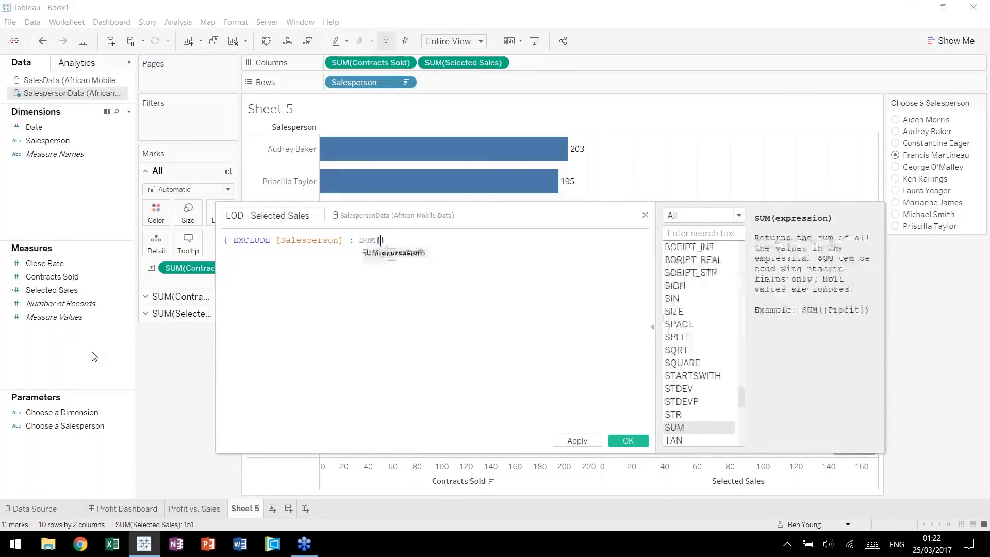
type("contr")
key("Return")
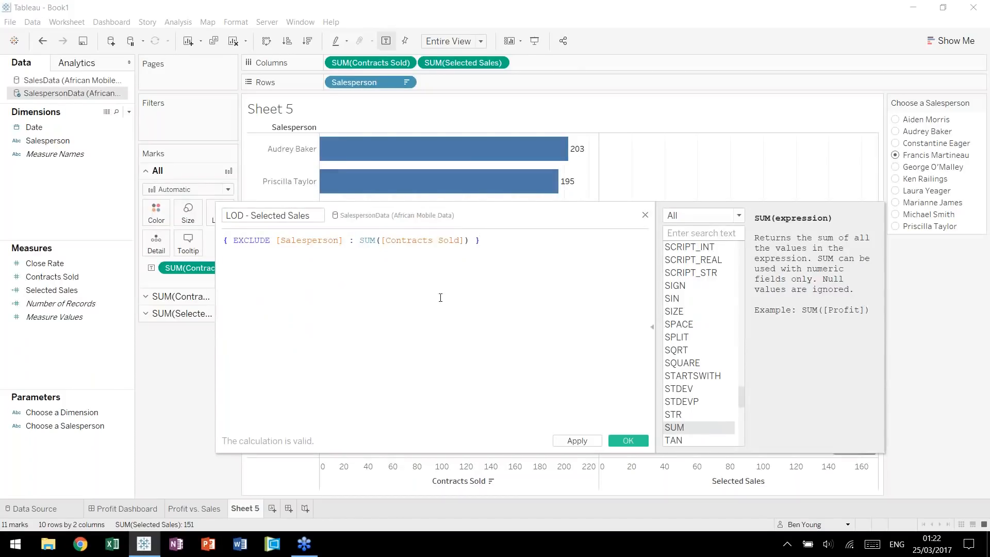
left_click(628, 441)
Replace Selected Sales in the columns with LOD - Selected Sales and label its bars with that same measure.
left_click_drag(62, 290, 493, 63)
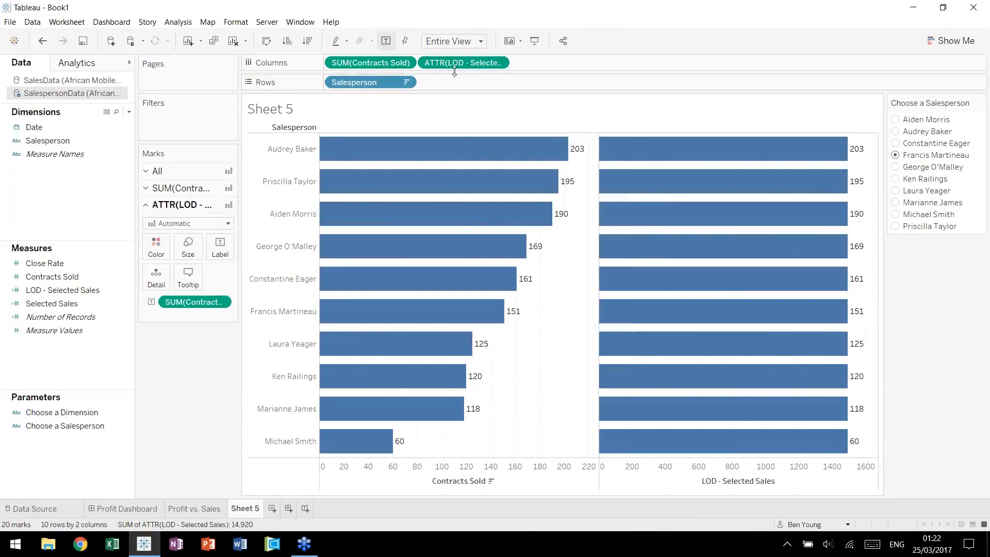
left_click_drag(463, 63, 196, 304)
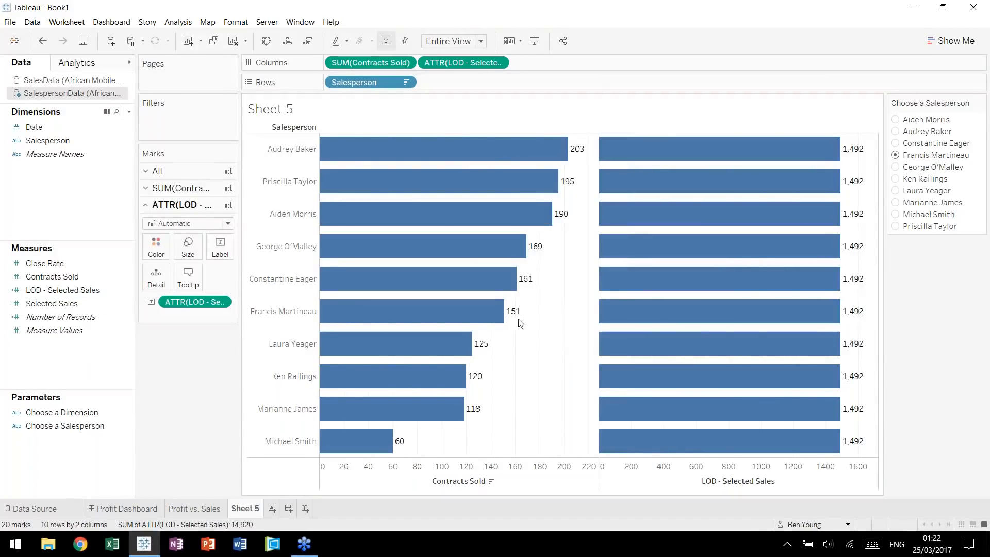
Edit LOD - Selected Sales so it sums [Selected Sales] instead of [Contracts Sold], and save the calculation.
left_click(73, 291)
right_click(73, 291)
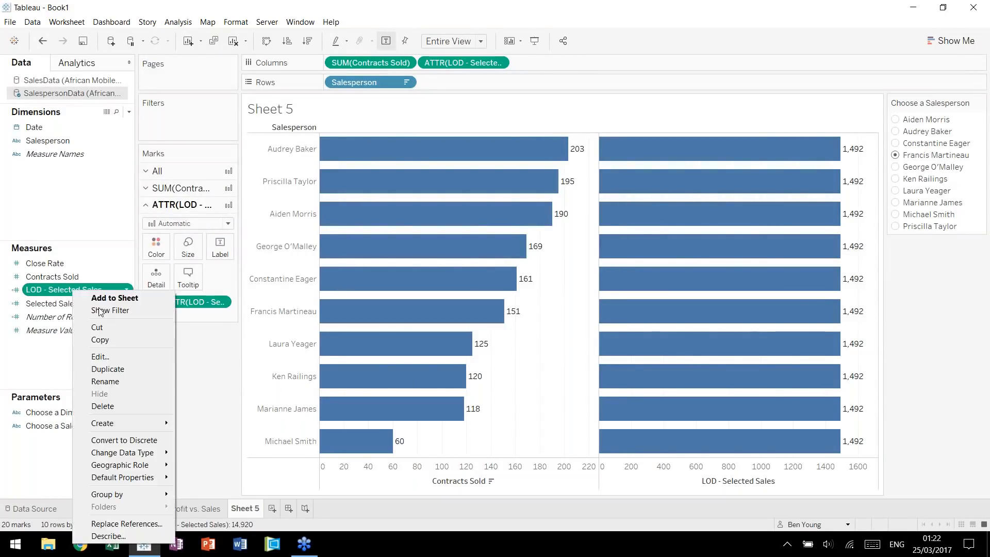
left_click(110, 356)
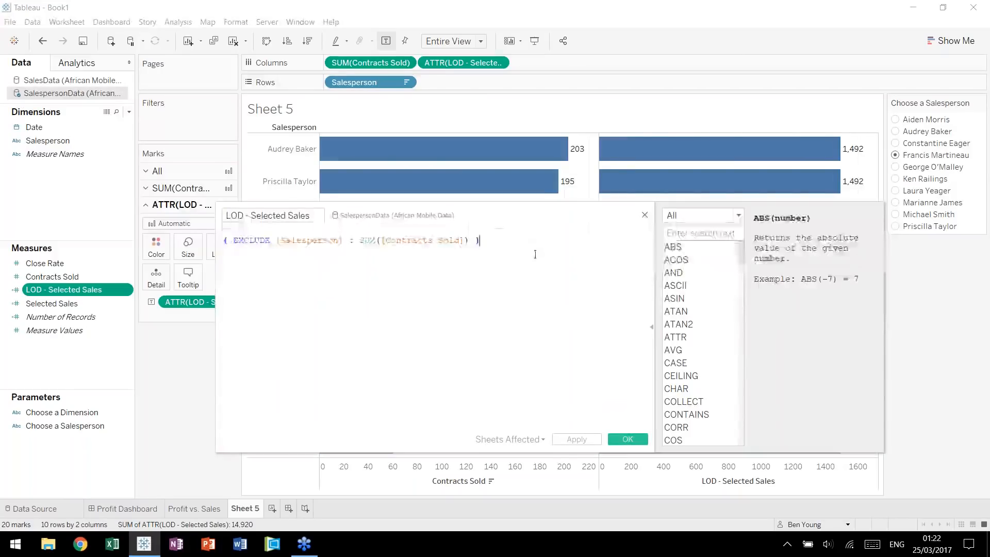
mouse_move(451, 218)
left_mouse_down()
mouse_move(492, 234)
mouse_move(465, 228)
left_mouse_up()
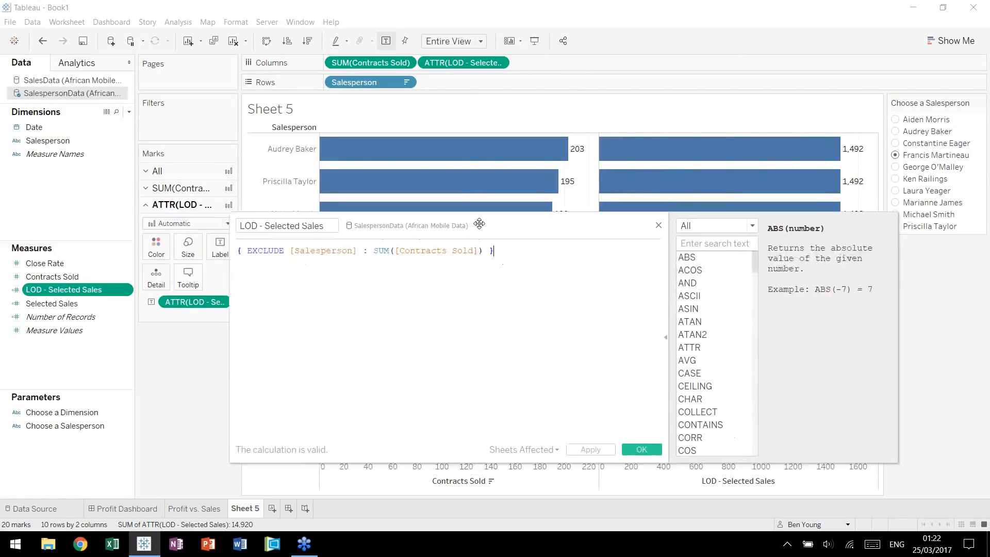
left_click(459, 253)
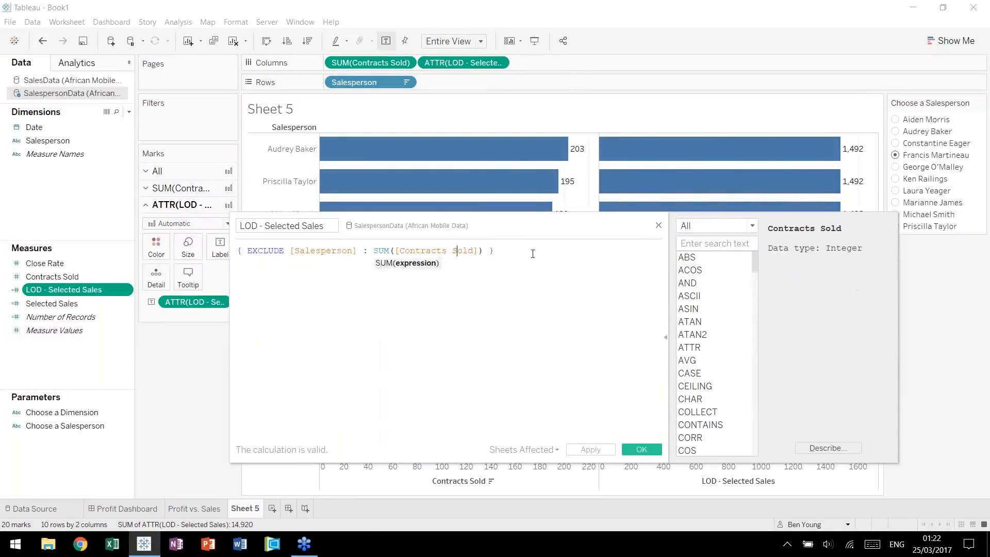
left_click_drag(524, 232, 382, 172)
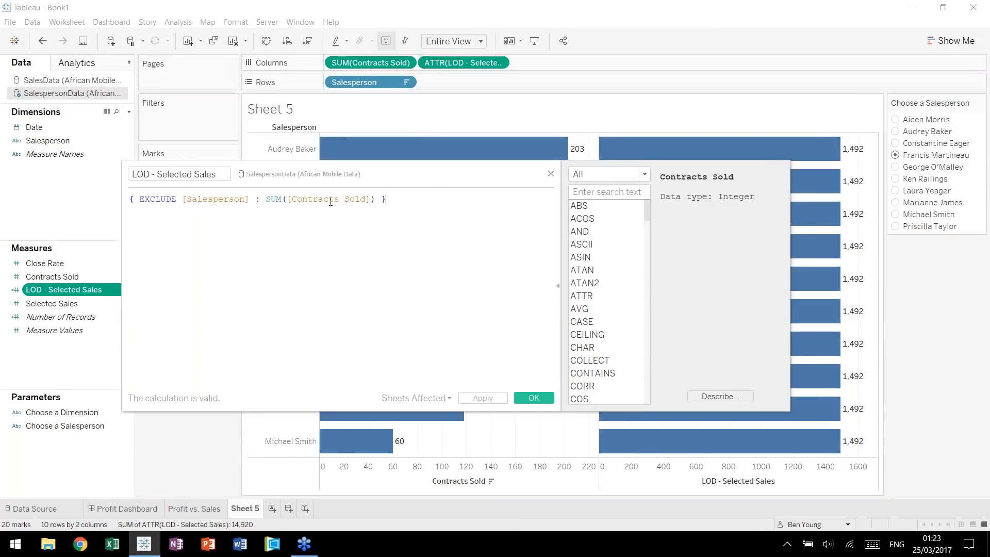
left_click_drag(413, 169, 402, 206)
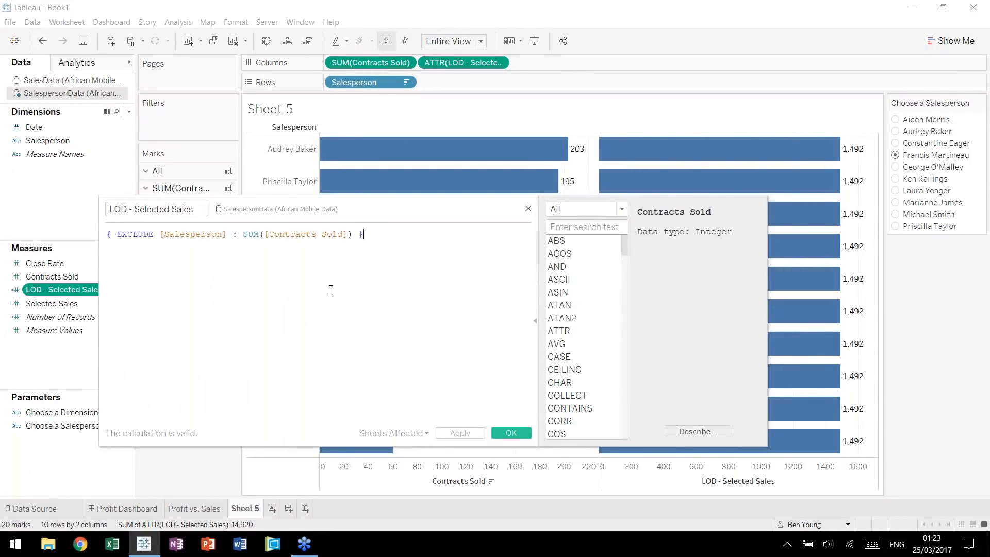
left_click_drag(314, 210, 361, 206)
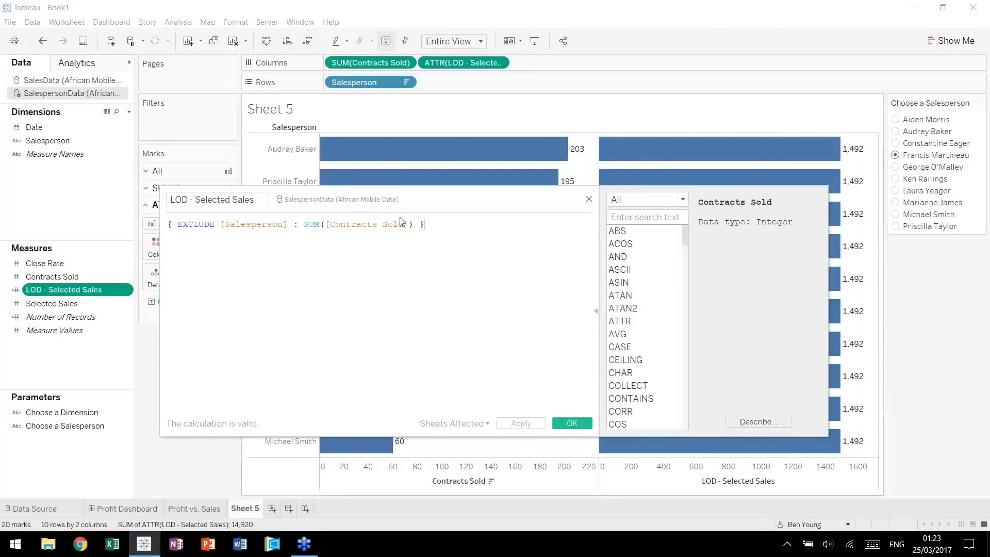
left_click_drag(408, 224, 329, 224)
key("BackSpace")
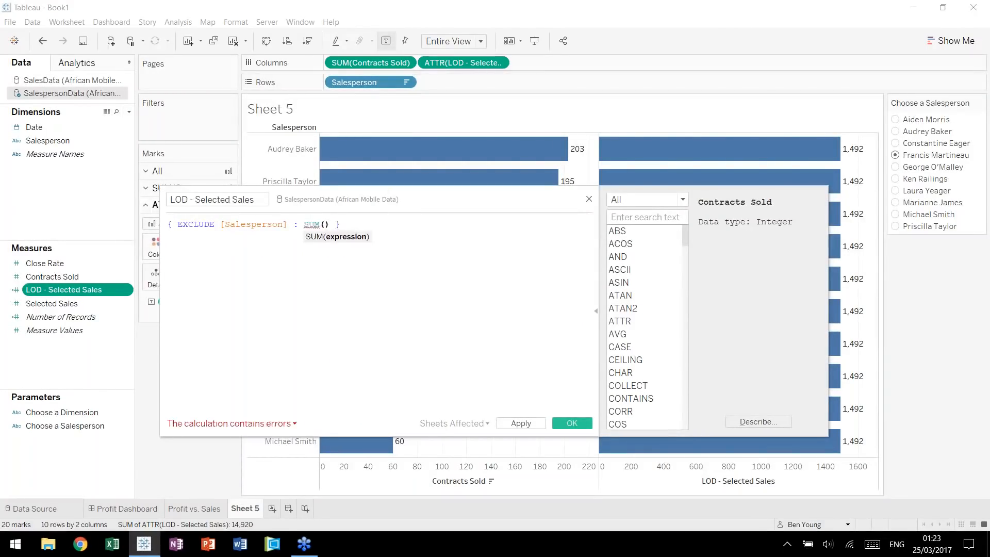
type("sele")
key("Return")
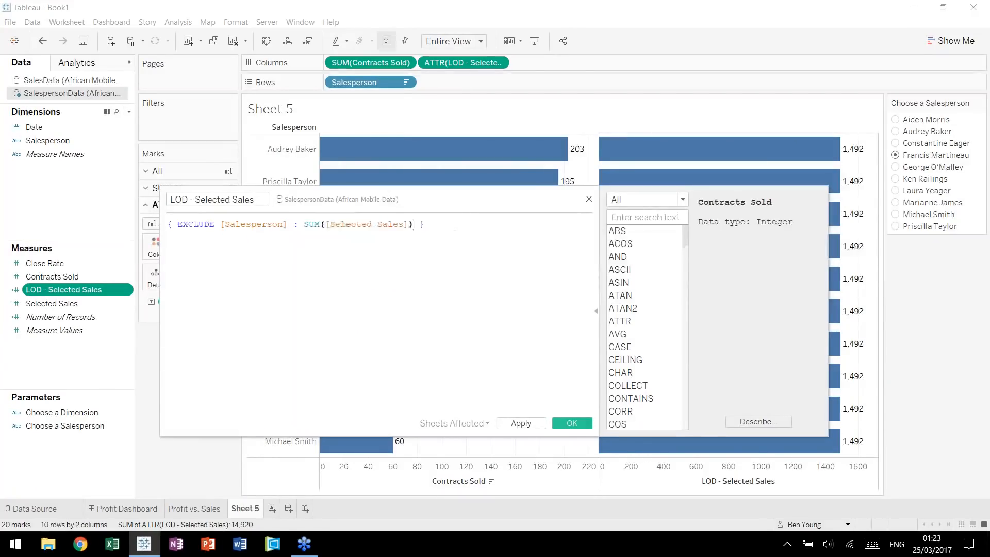
left_click(572, 424)
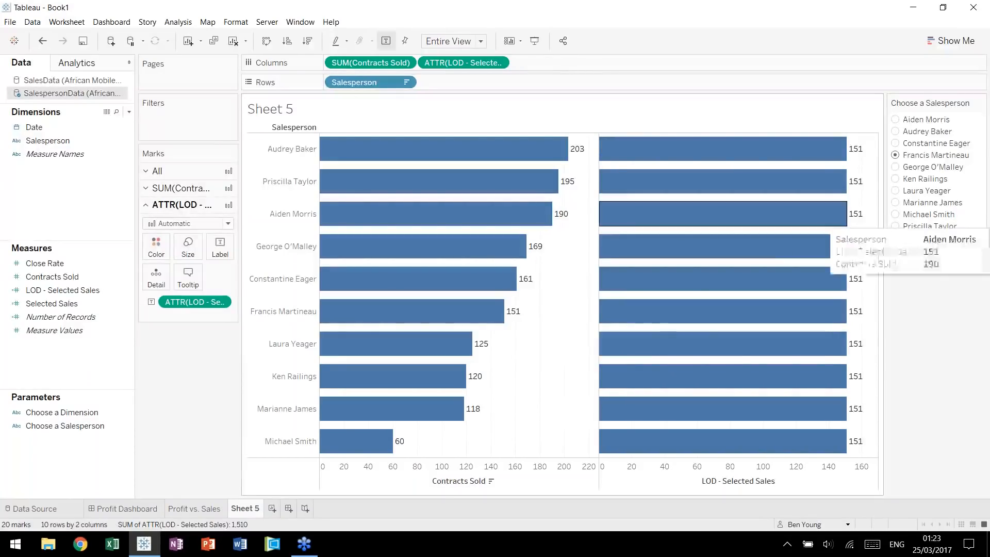
mouse_move(520, 313)
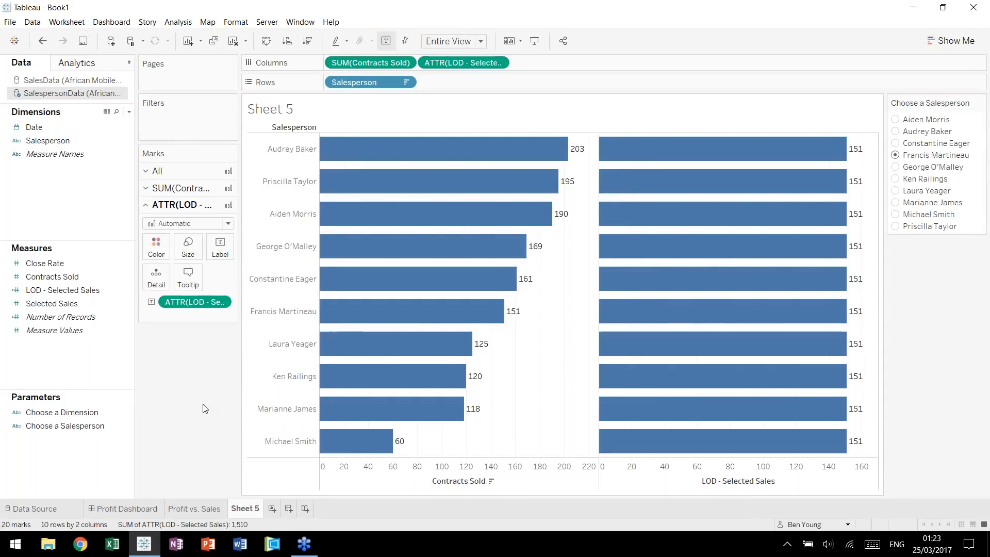
Start another calculated field in the SalespersonData source and name it Difference from Selected.
key("alt+a")
key("c")
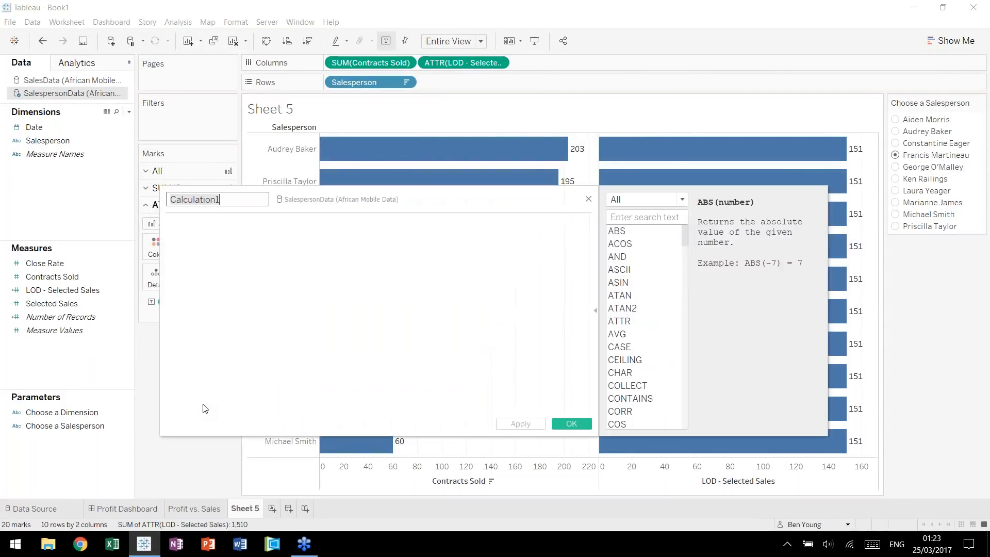
type("Differnce")
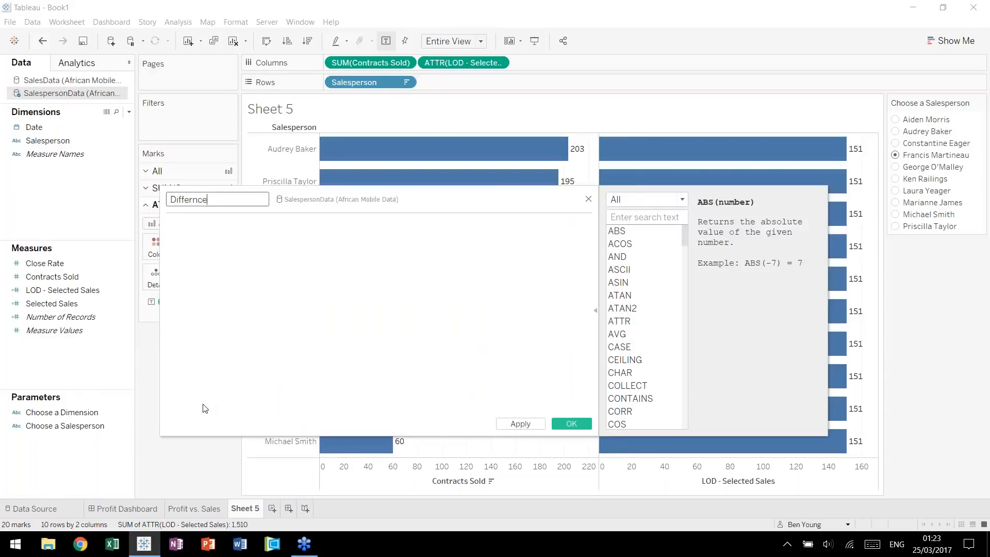
key("BackSpace")
key("BackSpace")
key("BackSpace")
type("ence from Selected")
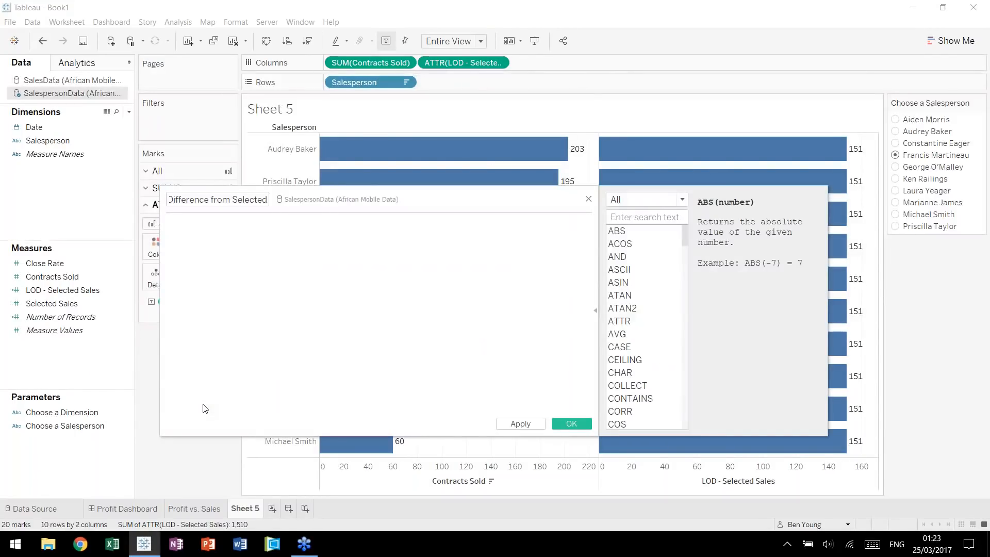
type("sum")
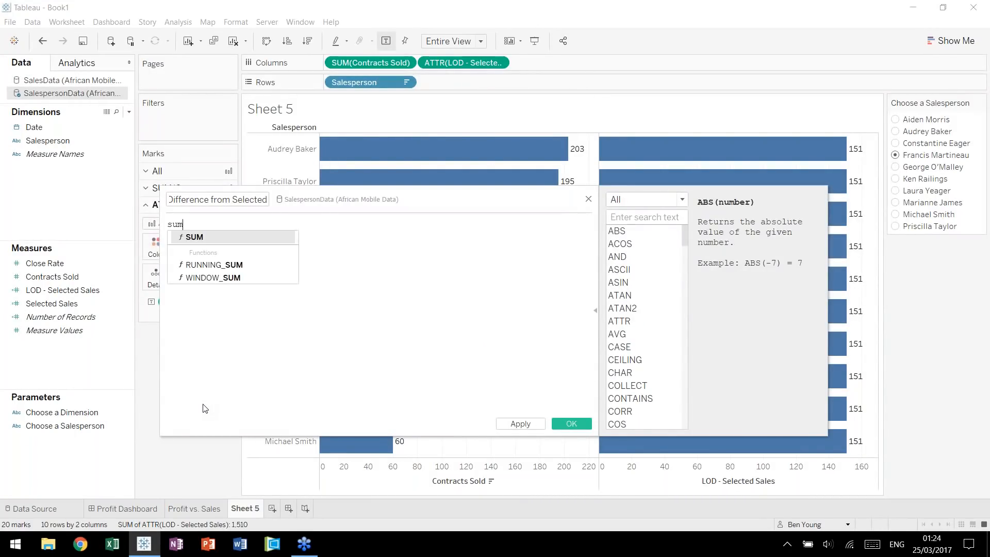
Define Difference from Selected as "SUM([Contracts Sold]) - SUM([LOD - Selected Sales])" and save the calculation.
key("Return")
type("cont")
key("Return")
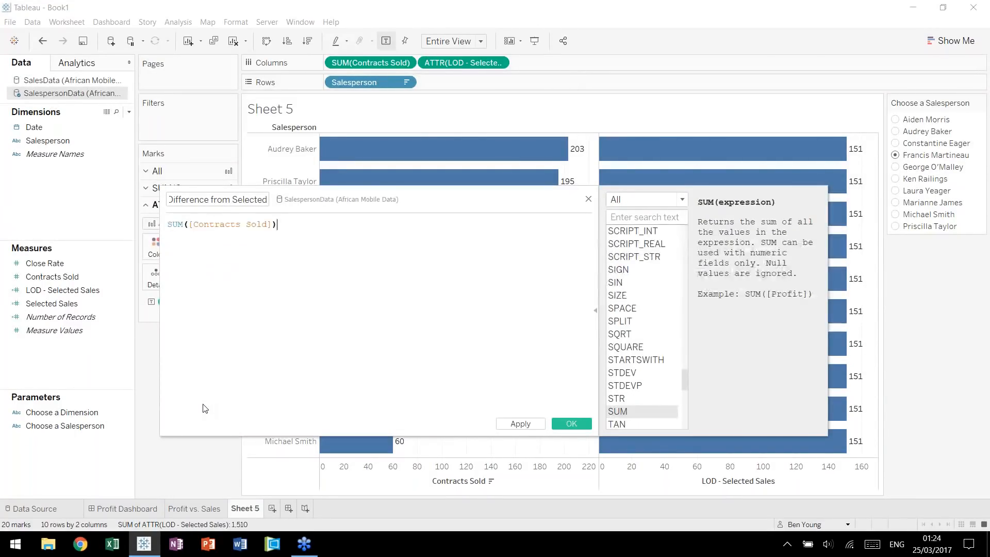
type("- sum")
key("Return")
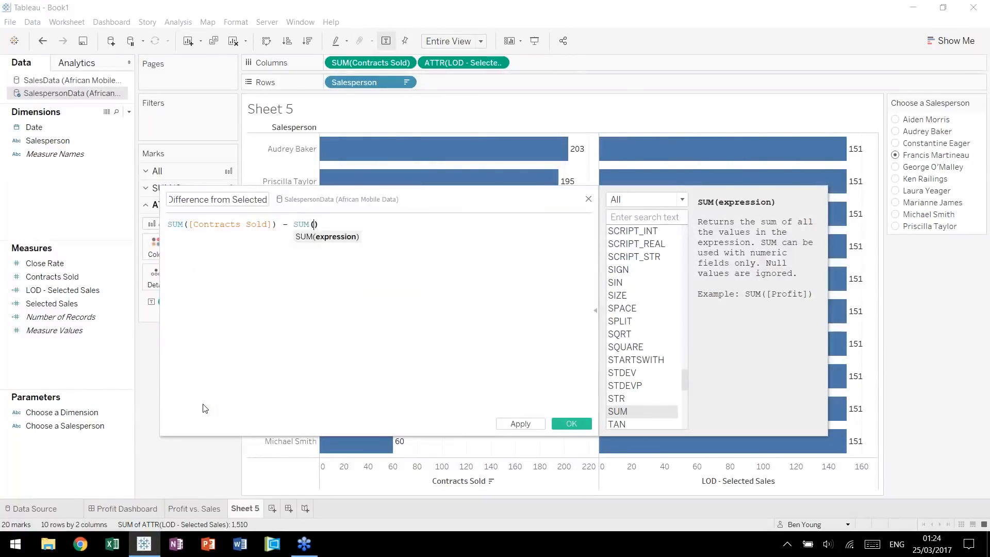
type("lo")
key("Return")
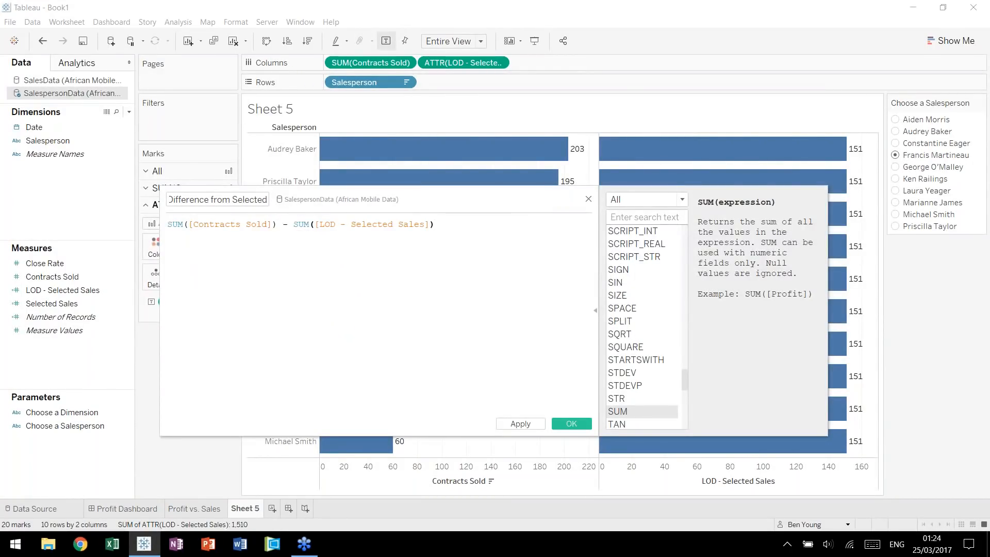
left_click_drag(521, 207, 545, 204)
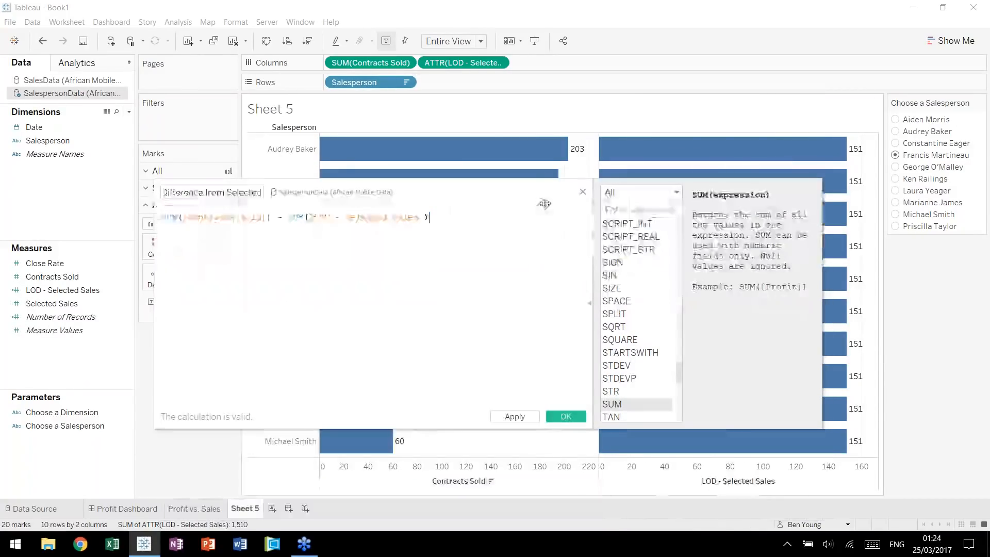
left_click(565, 417)
Show Difference from Selected instead of LOD - Selected Sales, as the first column measure with its bars labeled and colored by it.
left_click_drag(67, 289, 196, 302)
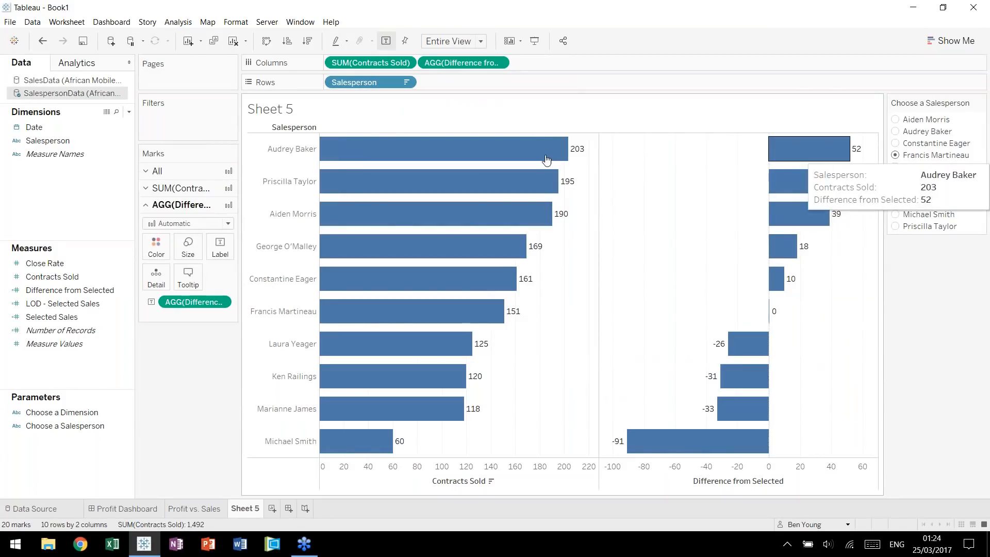
left_click_drag(461, 62, 336, 66)
left_click_drag(185, 289, 156, 231)
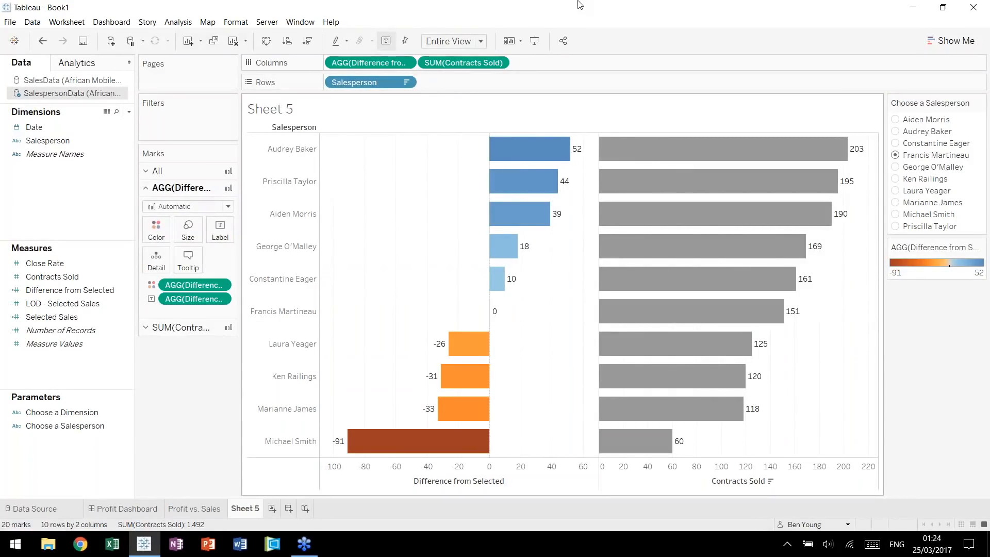
Start a calculated field named IsSelected in the SalespersonData source.
key("alt+a")
type("cIsSelected")
key("Tab")
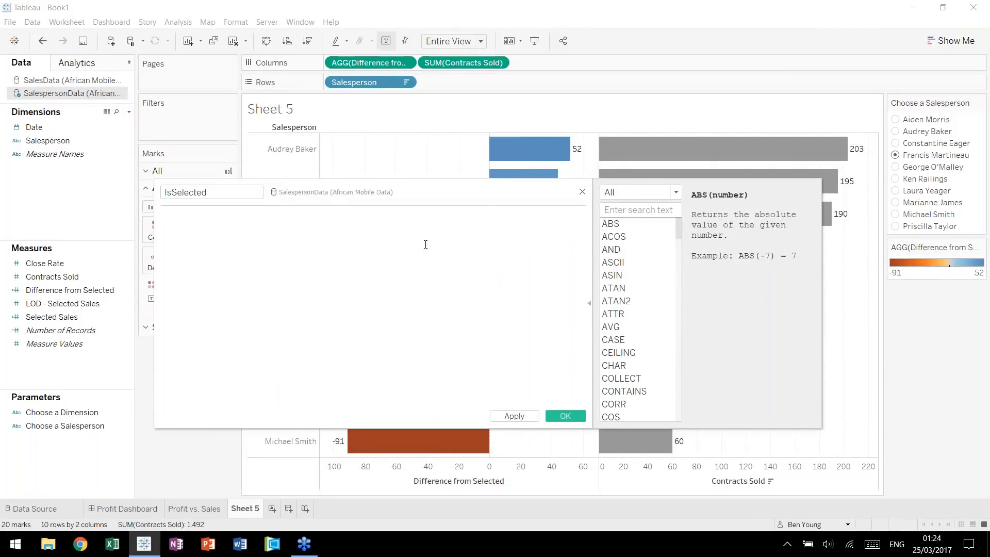
left_click_drag(490, 201, 437, 508)
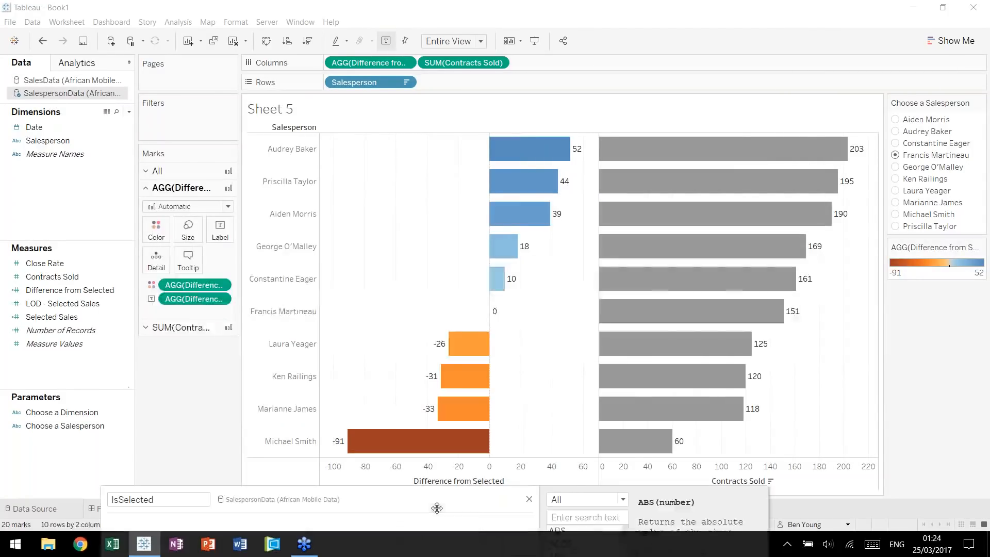
left_click_drag(439, 473, 442, 438)
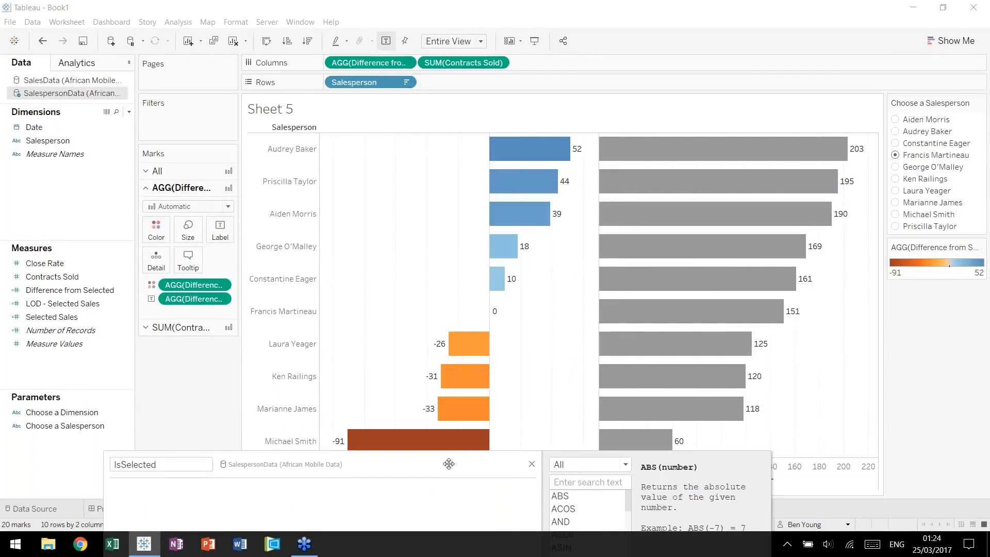
left_click_drag(449, 464, 483, 251)
Define IsSelected as "[Salesperson] = [Choose a Salesperson]" and save the calculation.
type("sal")
key("Return")
type("= cho")
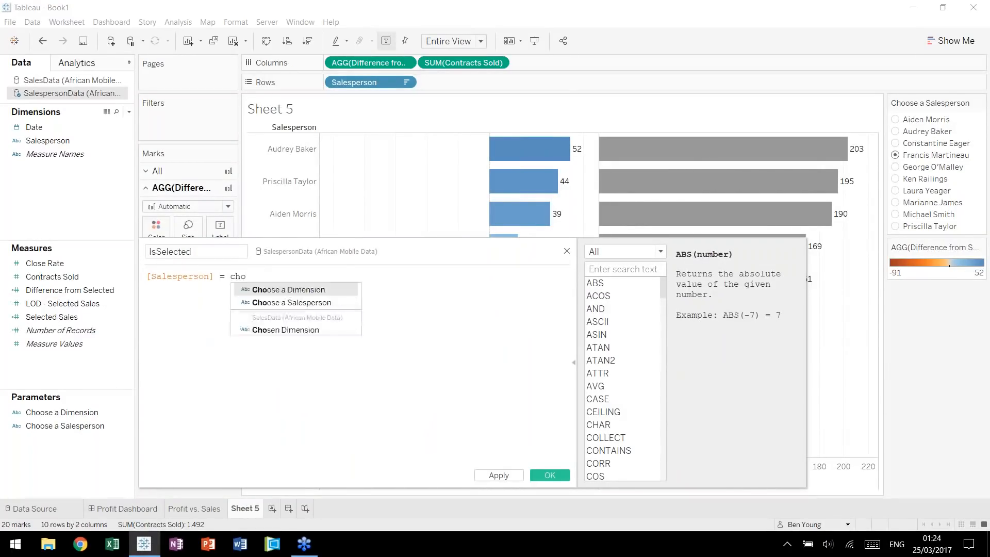
key("Down")
key("Return")
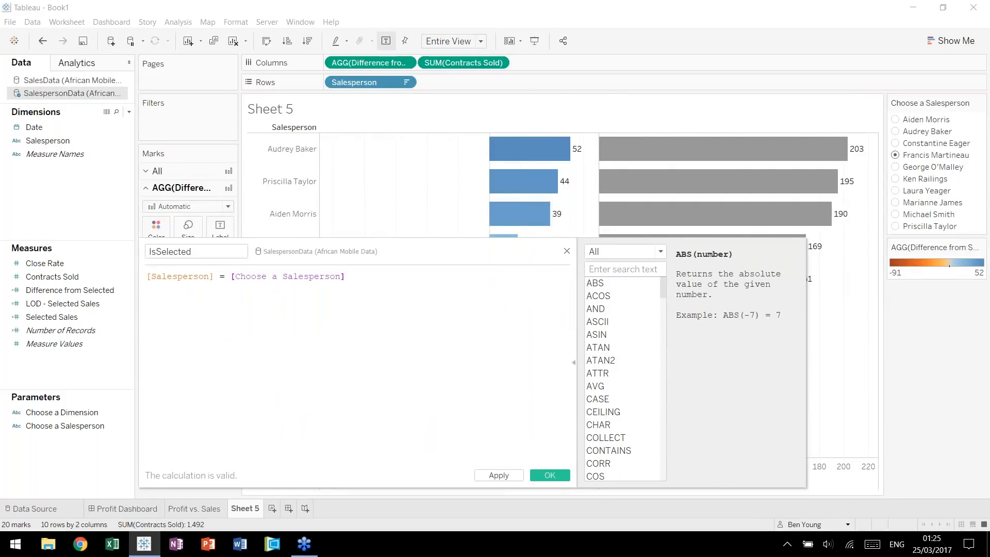
left_click(549, 475)
Color only the Contracts Sold bars by the IsSelected dimension.
left_click(57, 144)
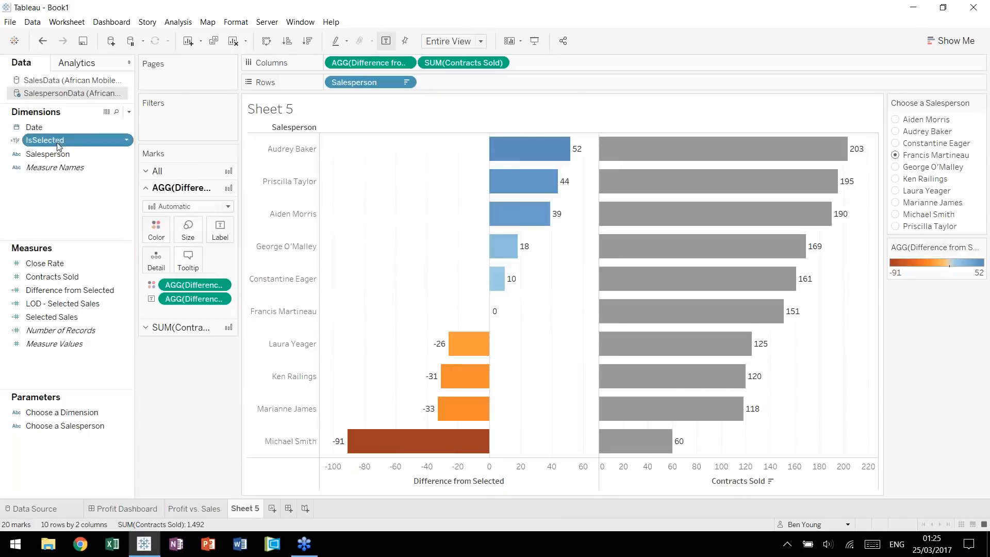
left_click(178, 327)
left_click_drag(49, 138, 158, 256)
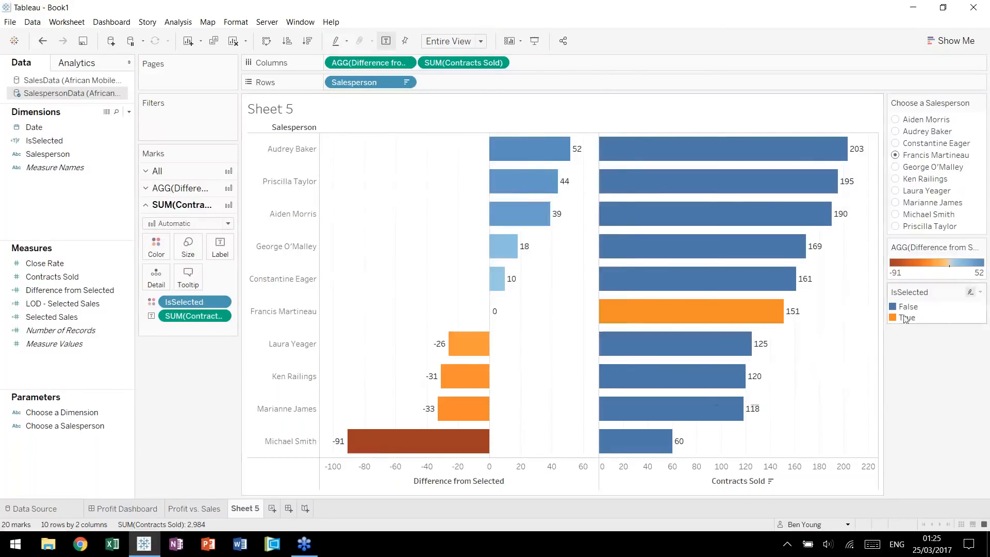
Recolor the IsSelected values for the Contracts Sold bars, with False in white and True in gray.
double_click(927, 315)
double_click(384, 196)
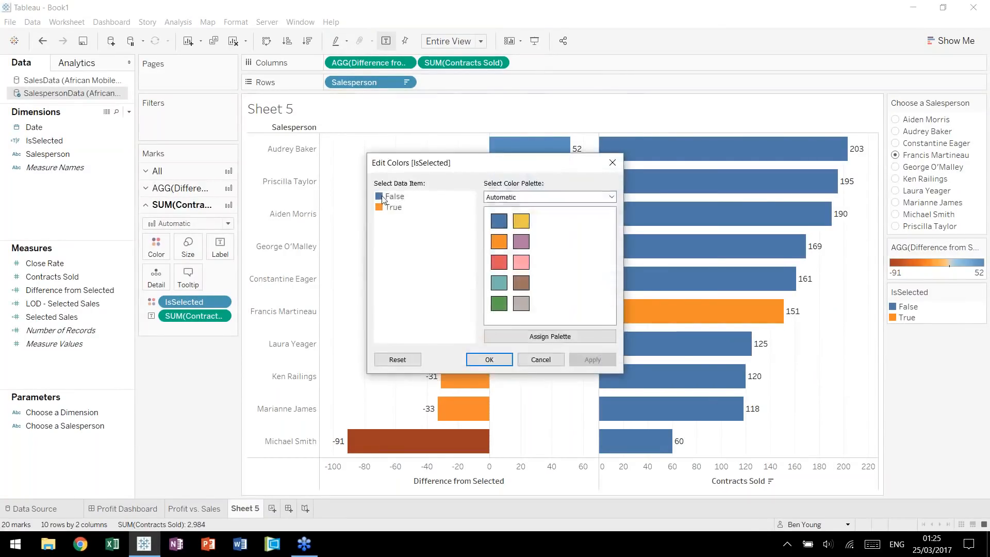
left_click(473, 251)
left_click(550, 369)
left_click(393, 207)
left_click(521, 303)
left_click(489, 359)
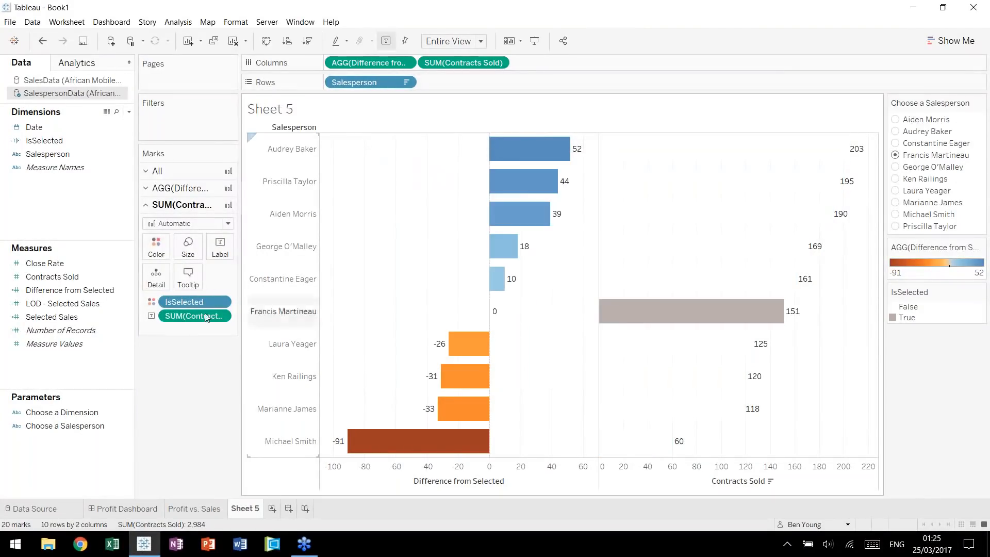
Add a black border to the Contracts Sold bars.
left_click(156, 246)
left_click(238, 351)
left_click(193, 395)
left_click(413, 248)
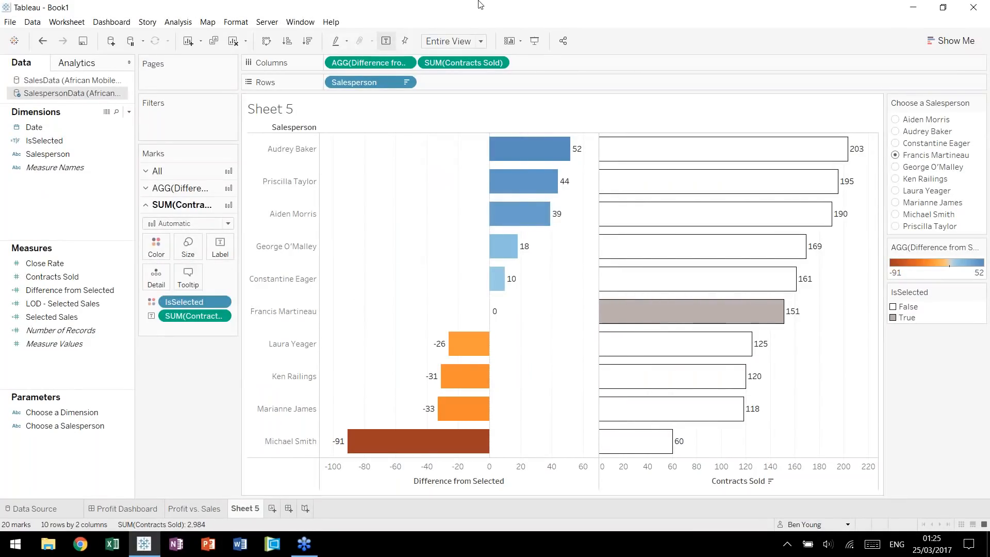
Try other choices in the Choose a Salesperson parameter and hide the IsSelected color legend.
left_click(898, 168)
left_click(898, 191)
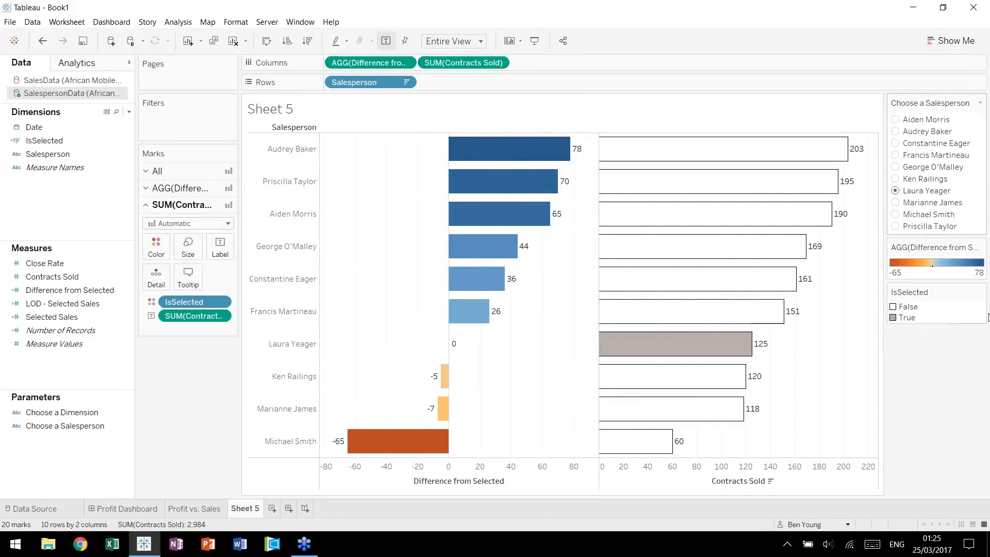
left_click(981, 292)
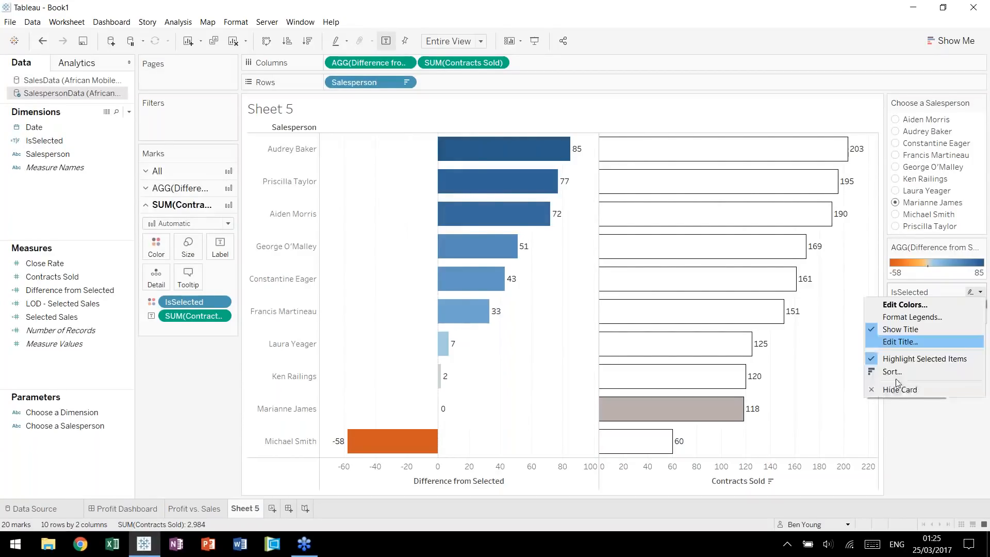
left_click(900, 390)
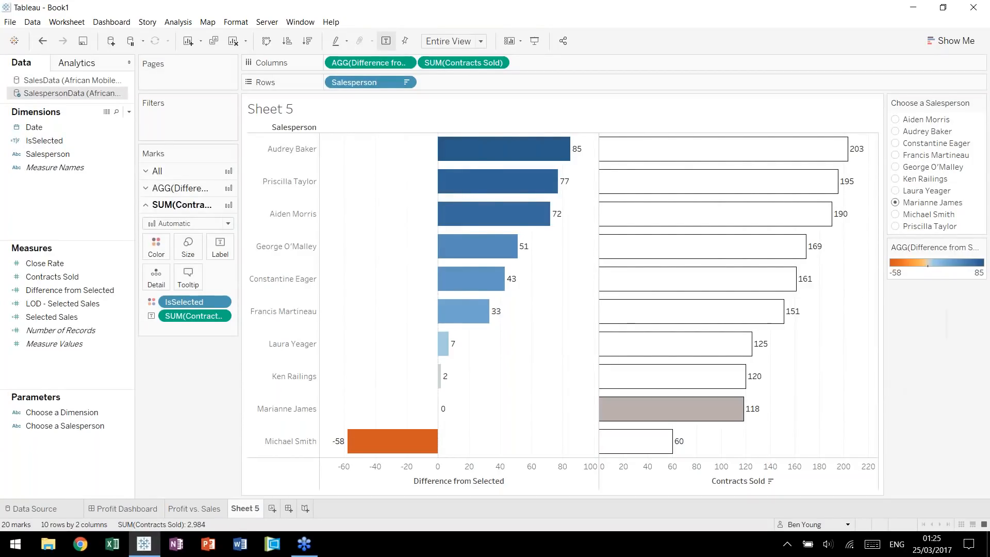
Retitle the remaining color legend as "Difference from Selected".
left_click(981, 247)
left_click(935, 298)
key("ctrl+a")
type("Difference from S")
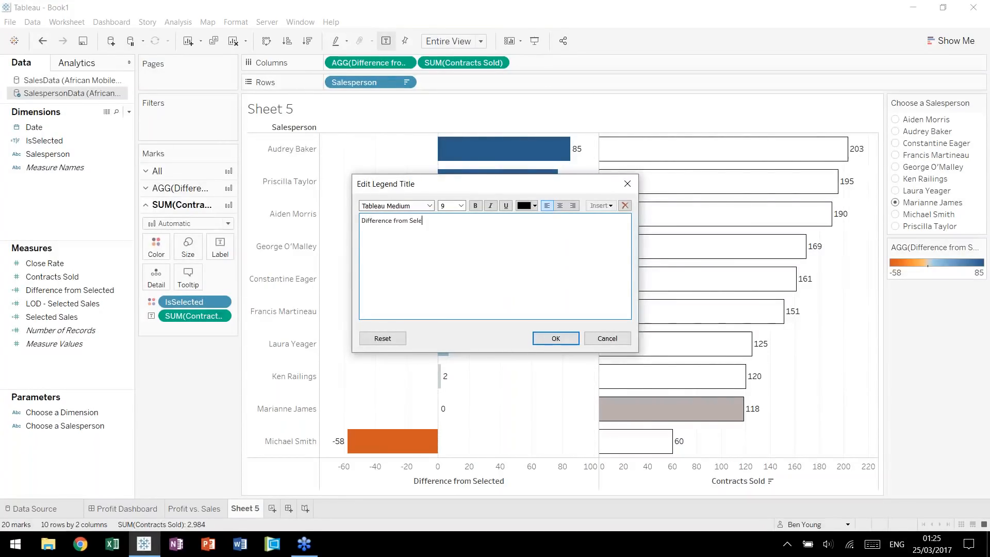
left_click(550, 338)
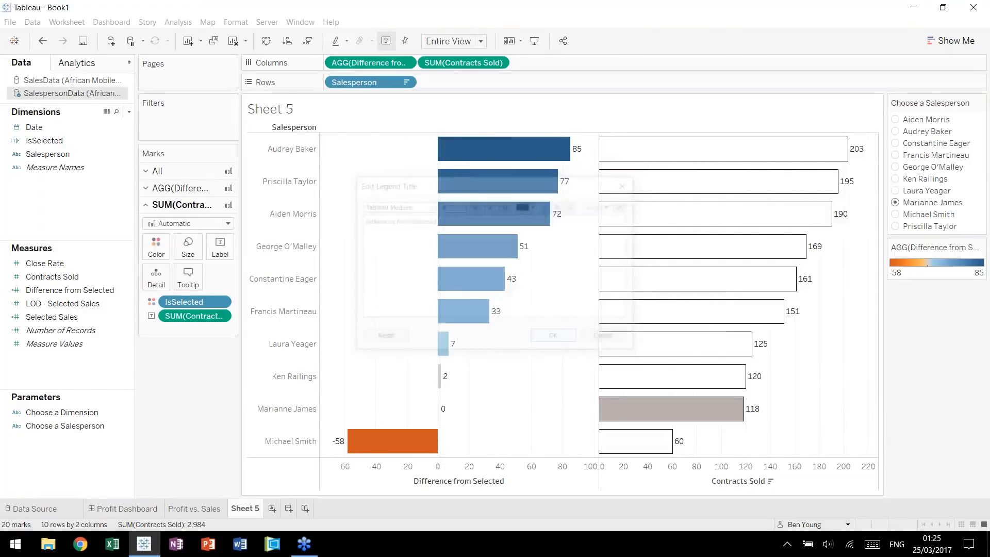
Go through several other salespeople in the parameter to check how both bar charts respond.
left_click(897, 179)
key("Up")
left_click(897, 156)
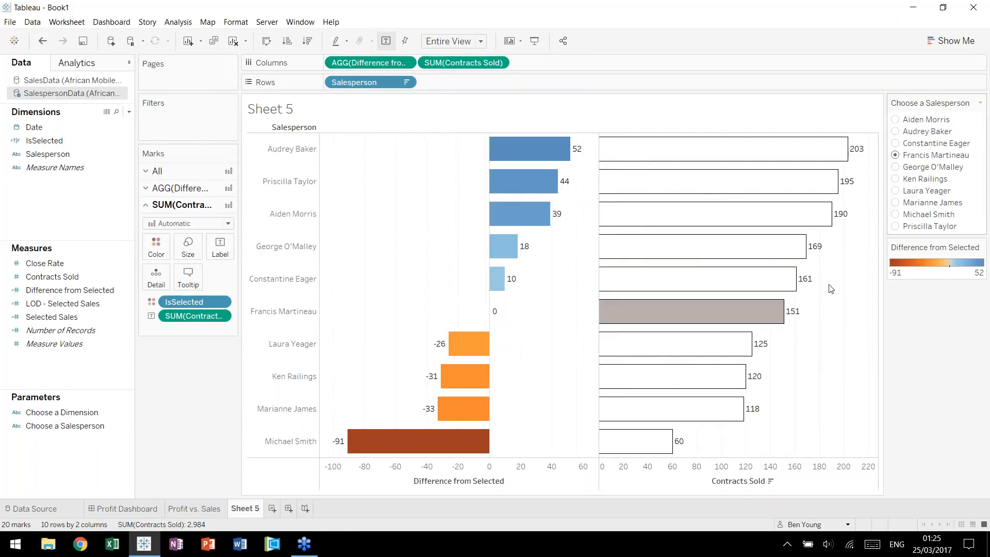
Rename Sheet 5 as "Salesperson Comparison".
double_click(245, 510)
type("Salesperson Comparison")
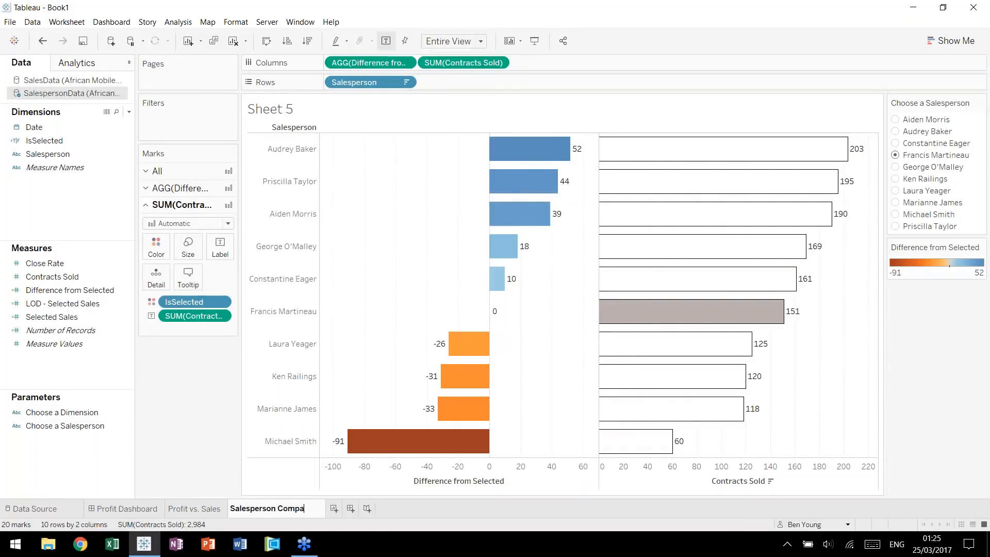
key("Return")
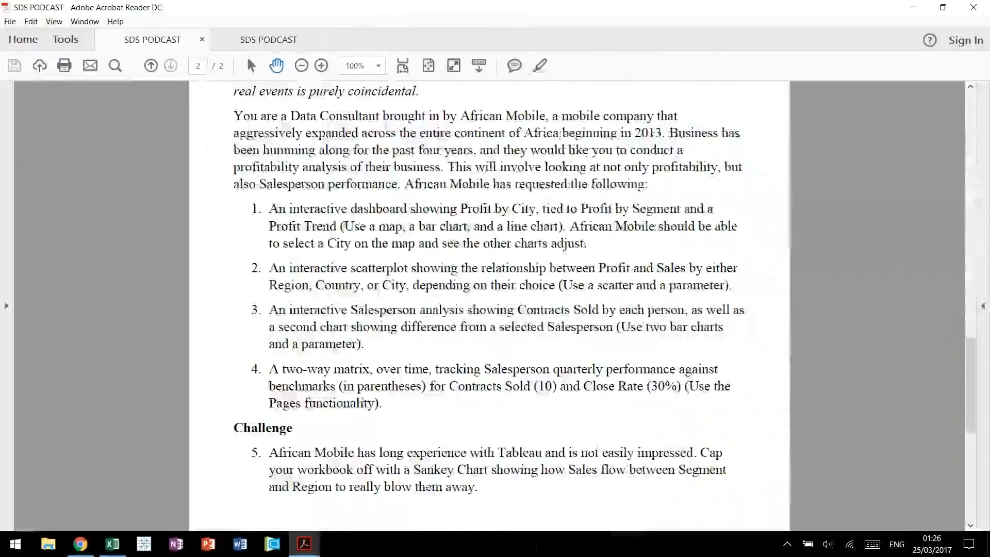
Read the next task in the PDF brief and start a new worksheet with Close Rate in columns and Contracts Sold in rows.
scroll(672, 386, "down", 1)
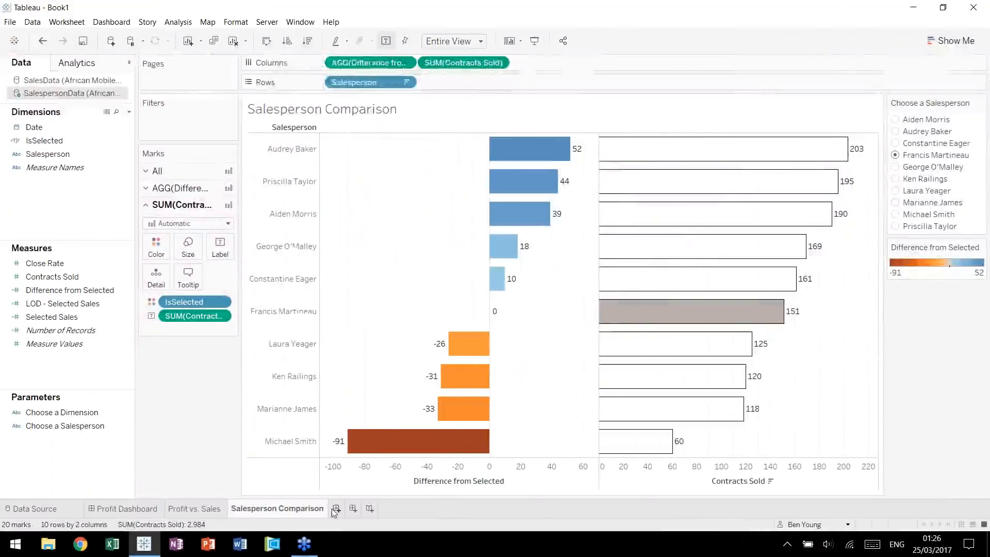
left_click(226, 509)
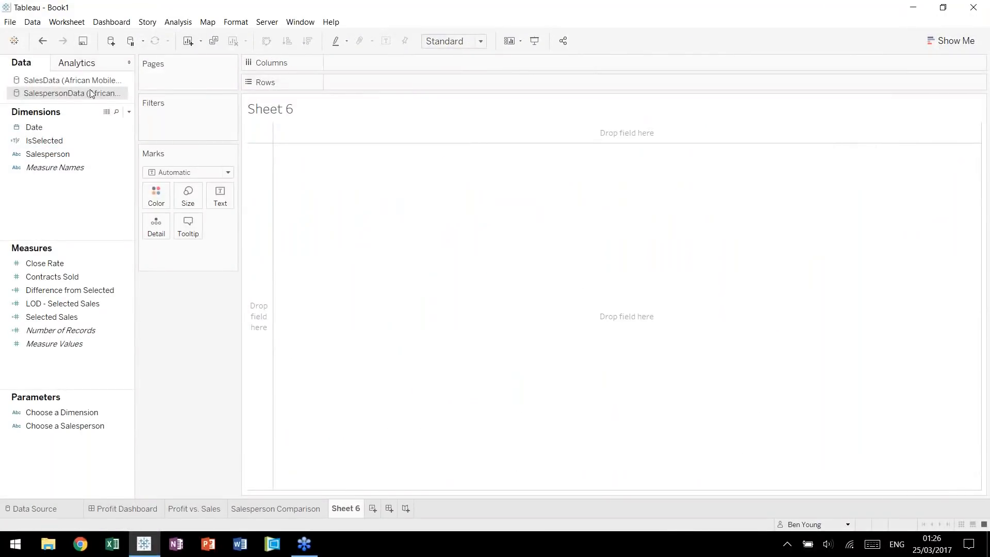
left_click_drag(68, 266, 363, 68)
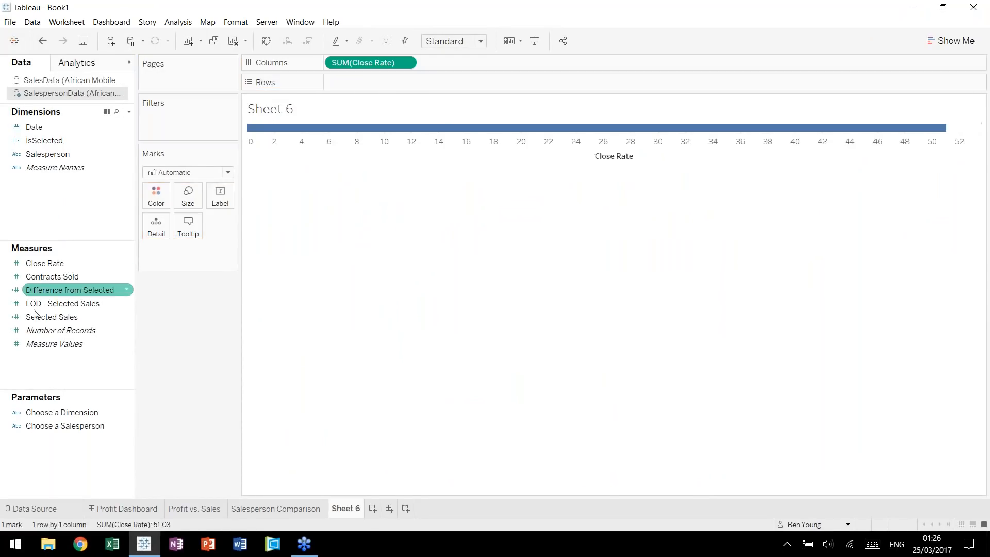
left_click_drag(54, 276, 407, 87)
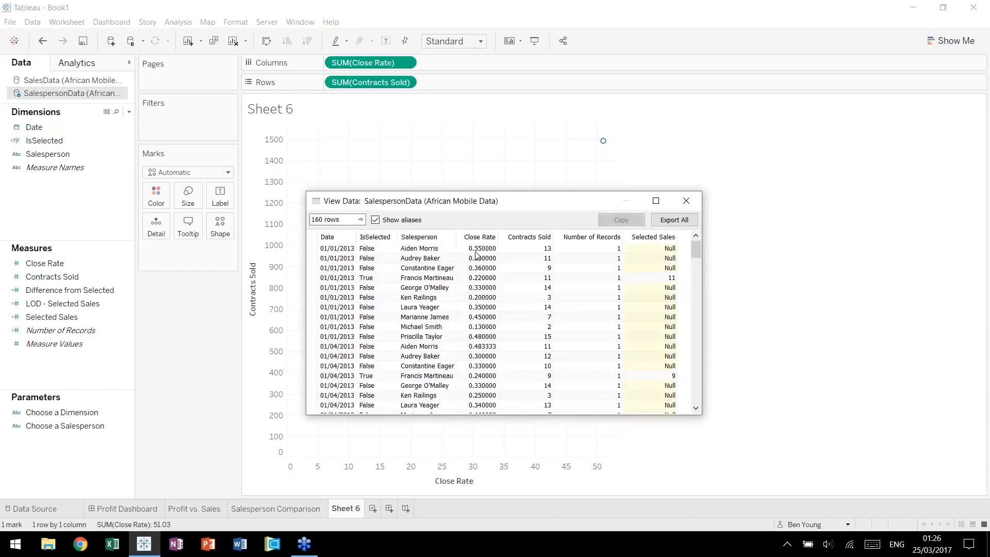
Examine the individual Close Rate values in the underlying SalespersonData and close the data view.
left_click_drag(476, 250, 481, 289)
left_click(485, 260)
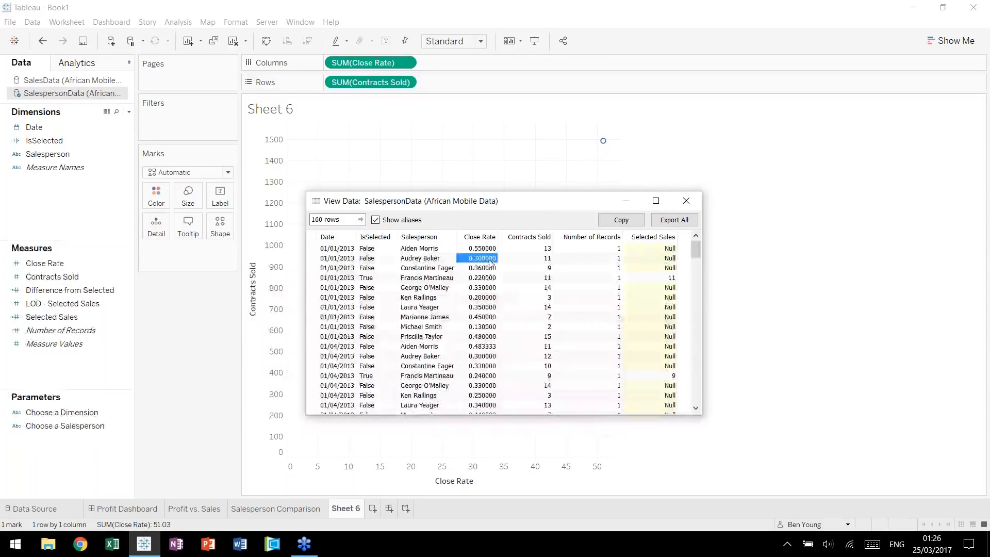
left_click(686, 201)
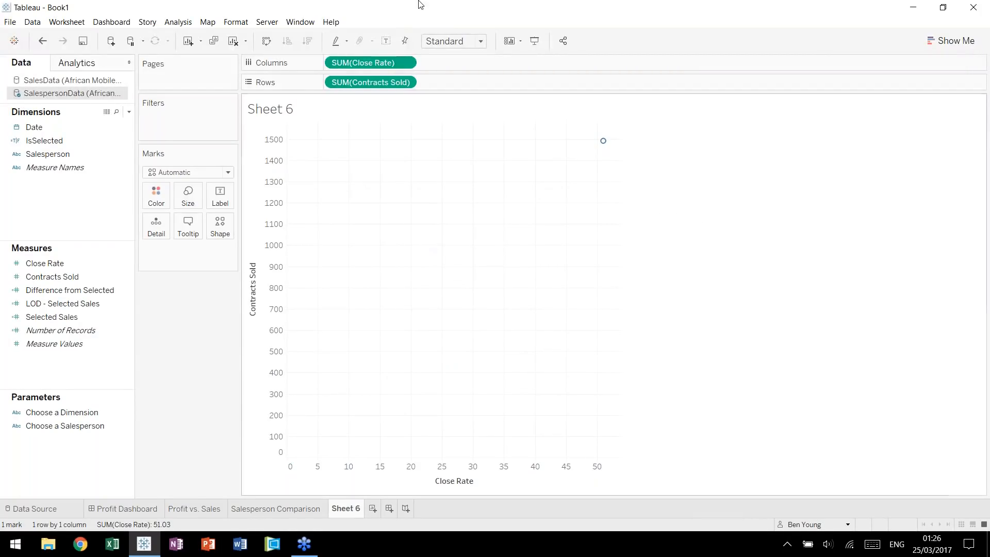
Change the Close Rate aggregation in columns to Average.
left_click(406, 63)
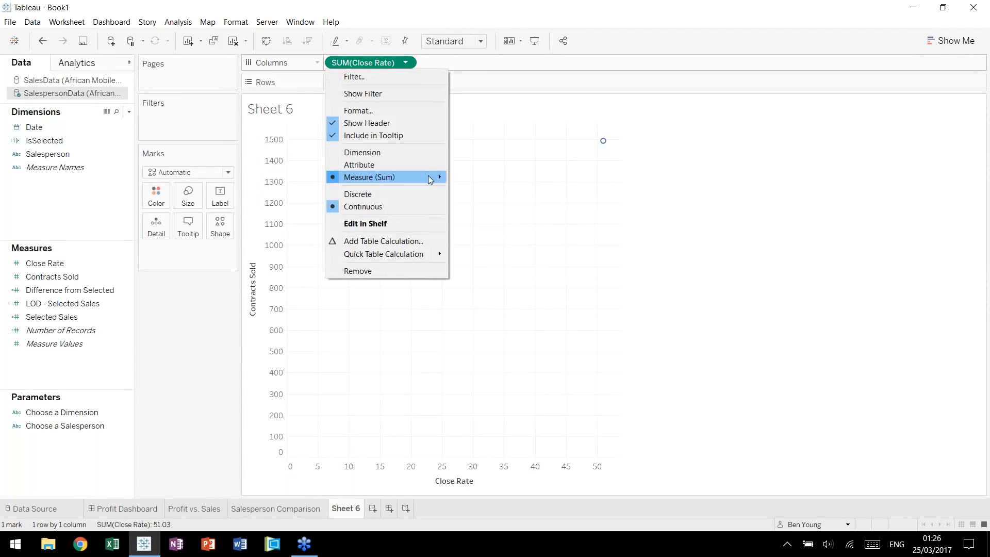
mouse_move(431, 177)
left_click(482, 192)
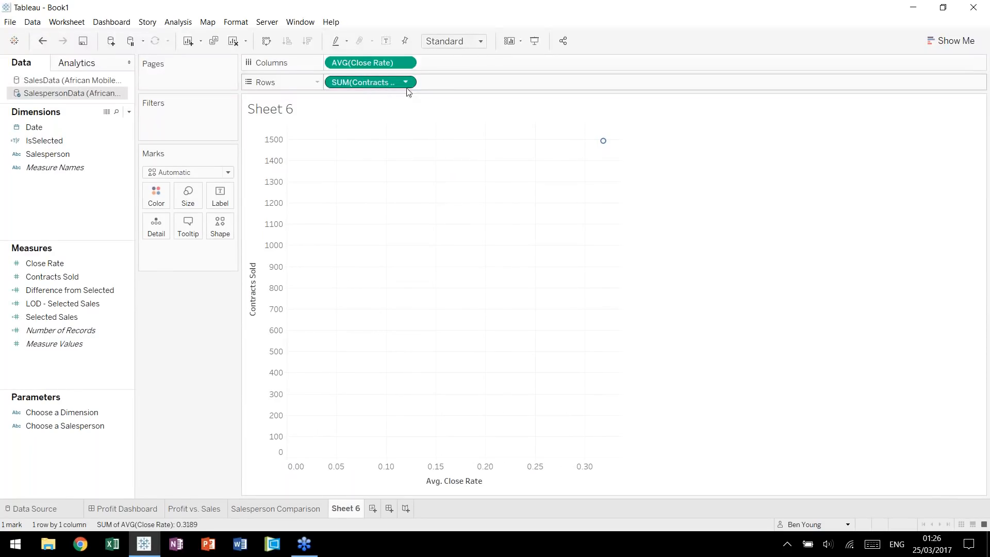
Format the Close Rate axis numbers as percentages with 0 decimal places and close the formatting options.
right_click(377, 62)
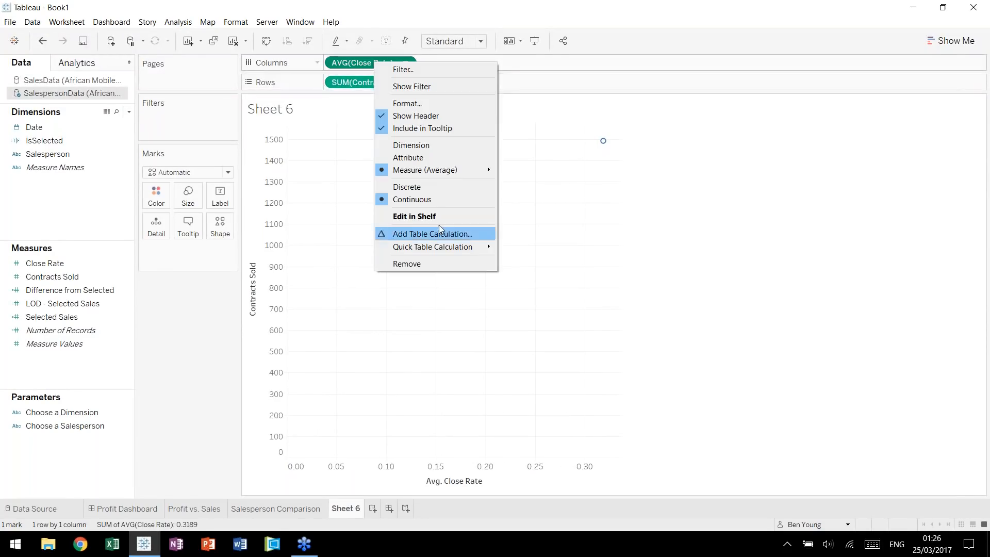
left_click(405, 102)
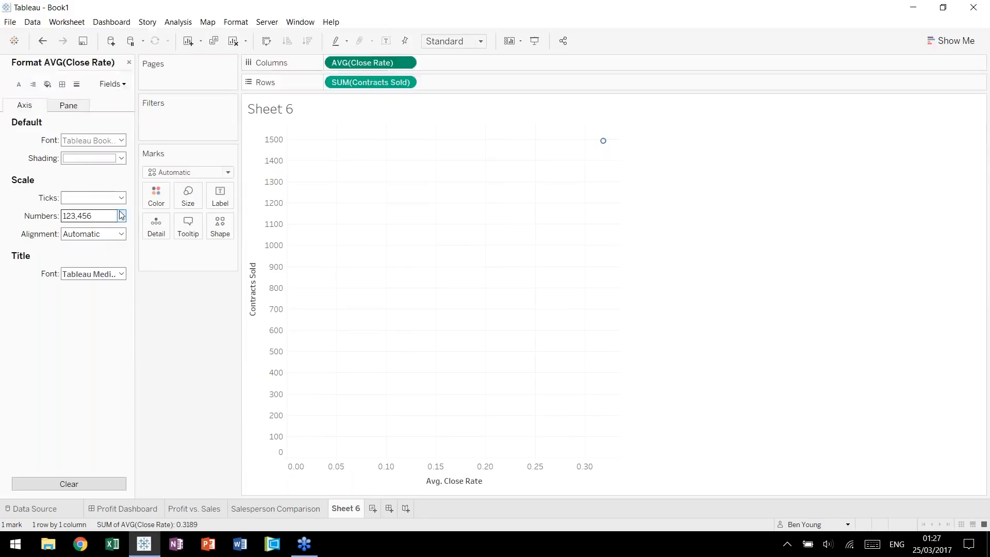
left_click(122, 216)
left_click(147, 287)
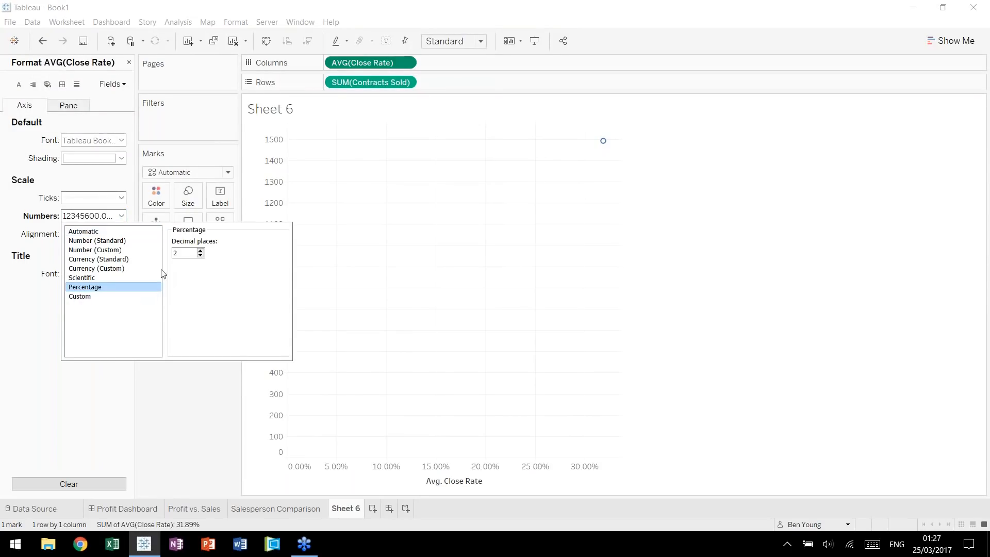
double_click(200, 257)
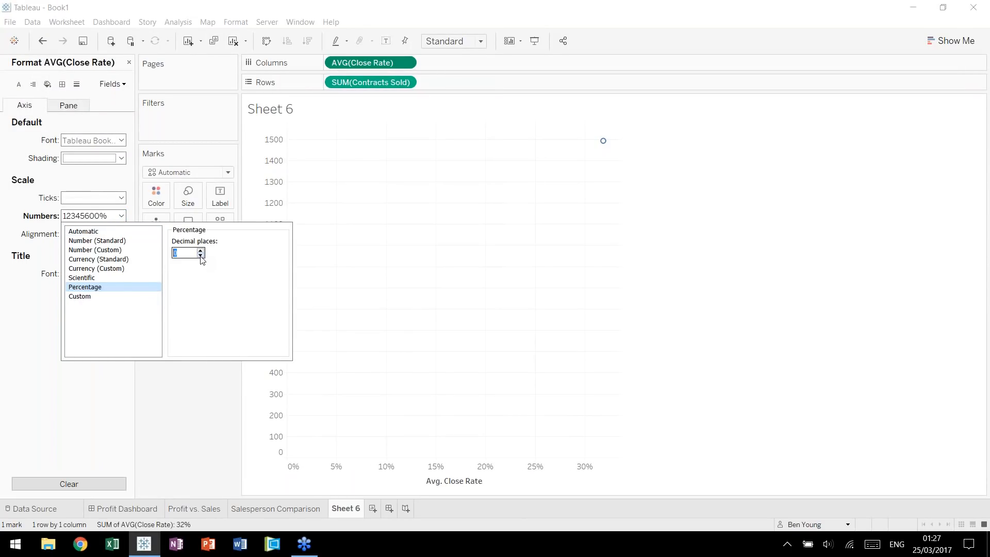
left_click(509, 197)
left_click(406, 82)
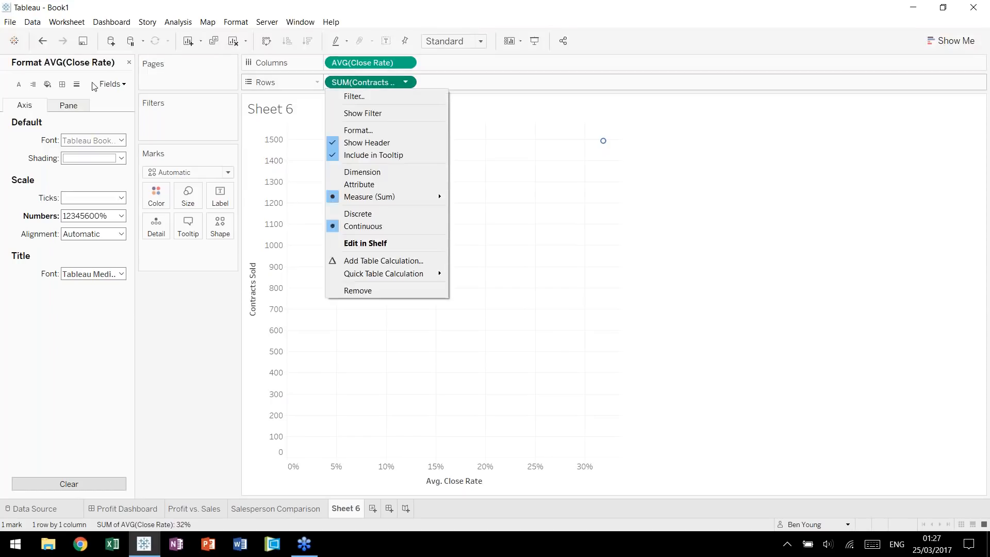
left_click(129, 63)
left_click(129, 63)
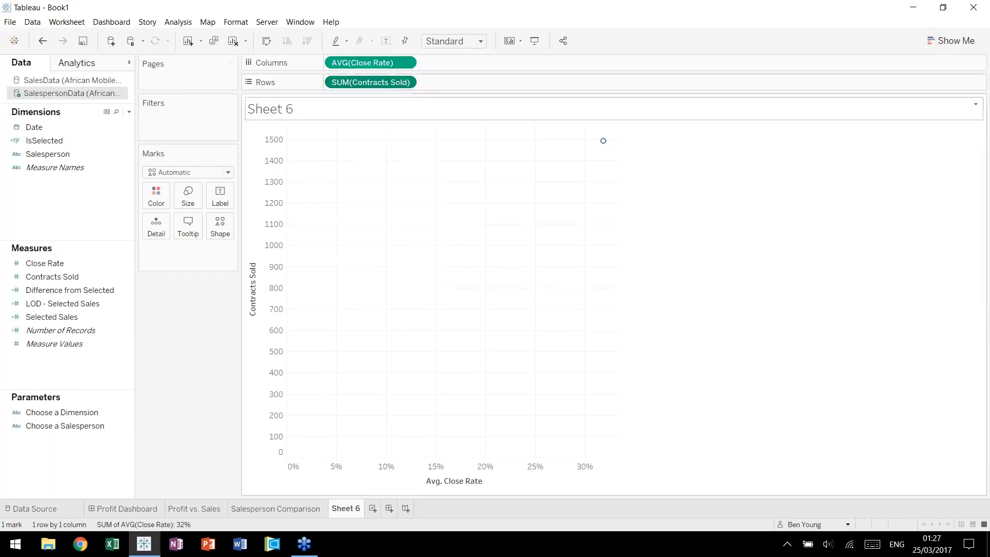
Change the Contracts Sold aggregation in rows to Average.
left_click(407, 82)
mouse_move(431, 197)
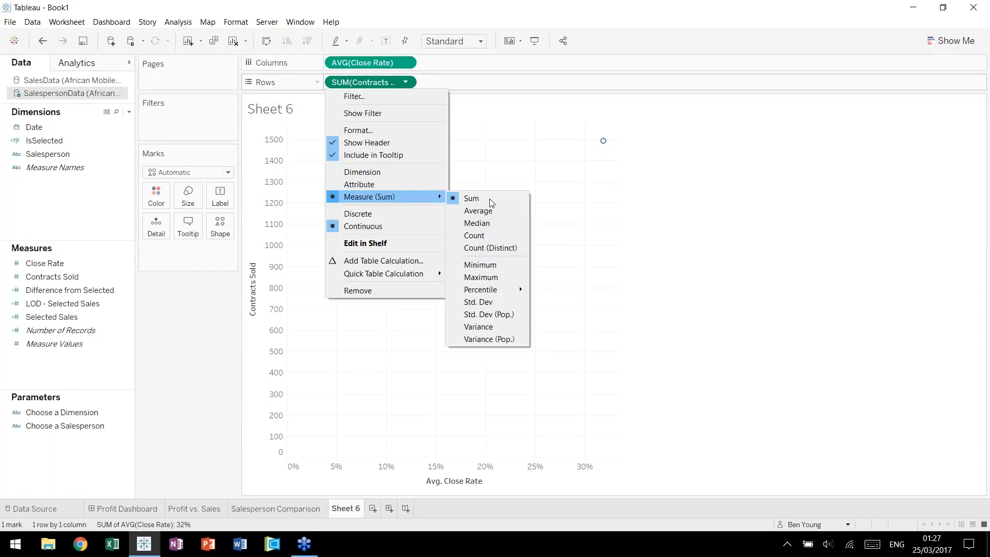
left_click(490, 211)
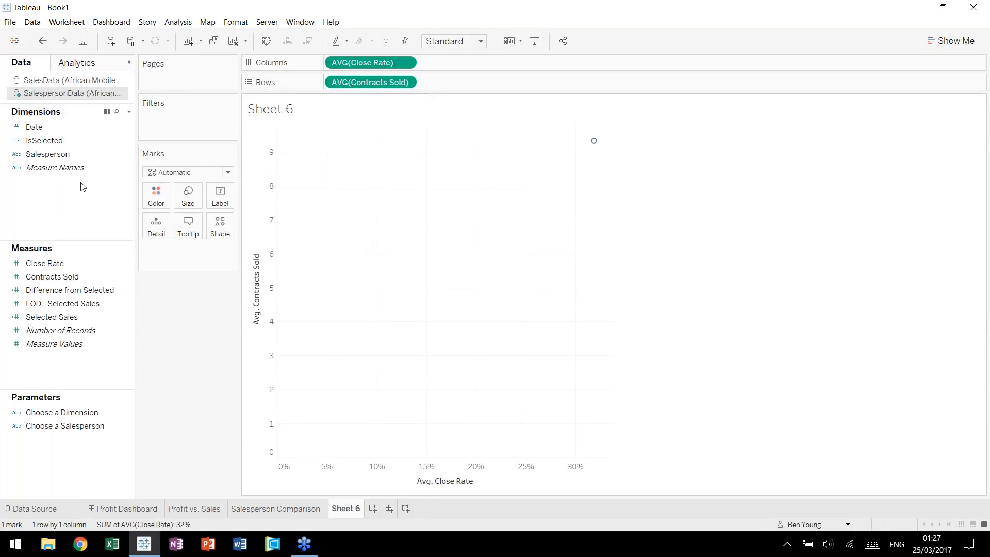
Color the scatterplot marks by Salesperson and show them as enlarged circles.
left_click_drag(54, 155, 157, 199)
left_click(228, 173)
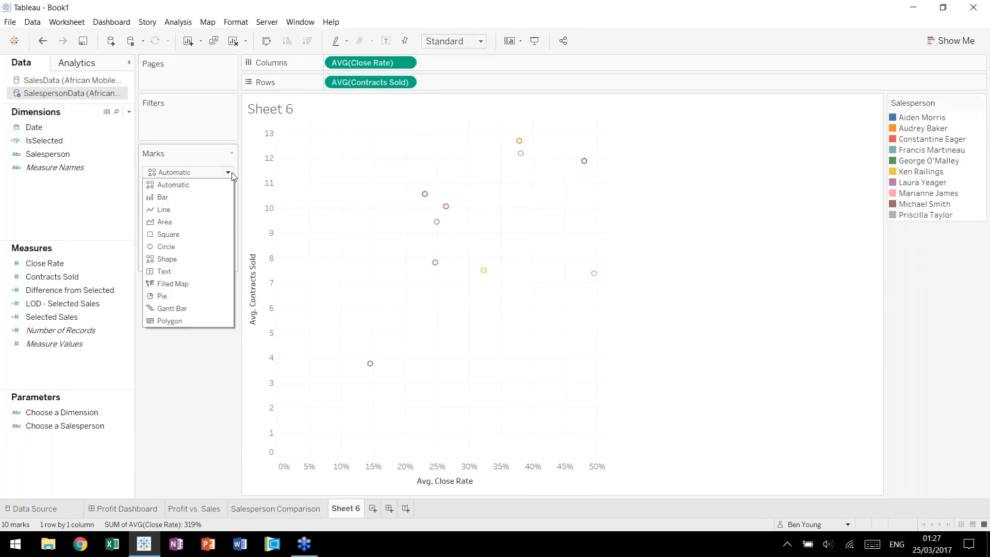
left_click(232, 177)
left_click(228, 173)
left_click(166, 246)
left_click(188, 196)
left_click(236, 228)
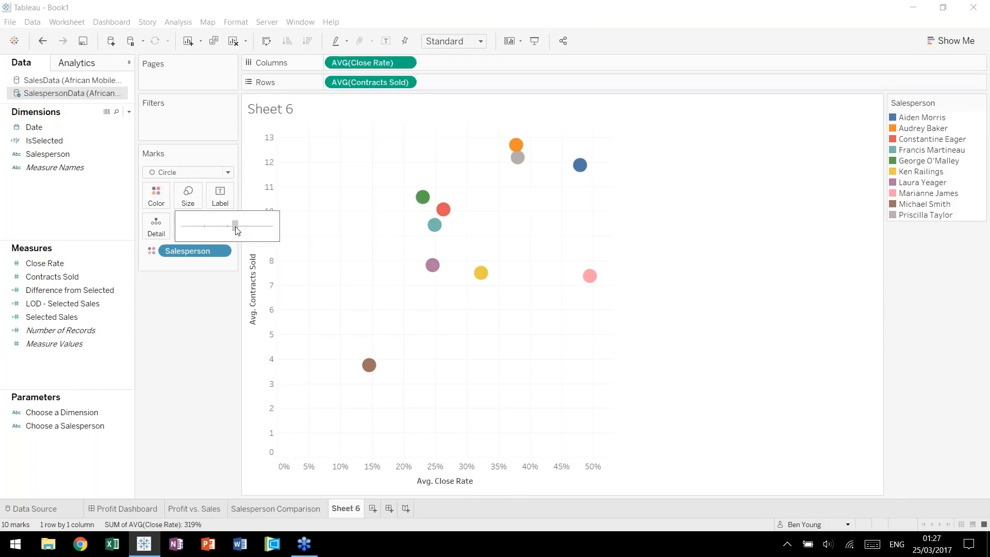
left_click(437, 7)
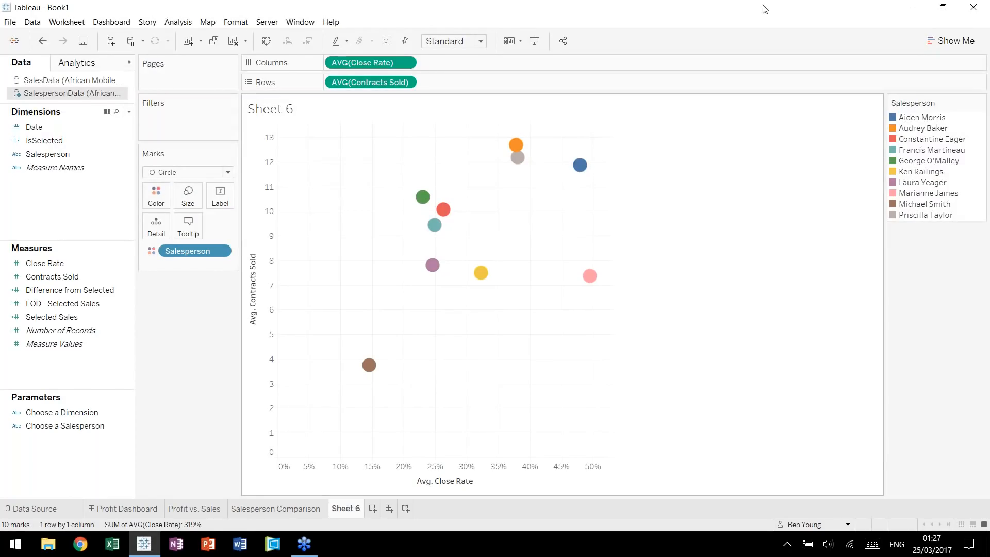
Check the PDF brief in Acrobat Reader for the Contracts Sold and Close Rate benchmarks, and return to Tableau.
mouse_move(522, 160)
key("ctrl+super+Right")
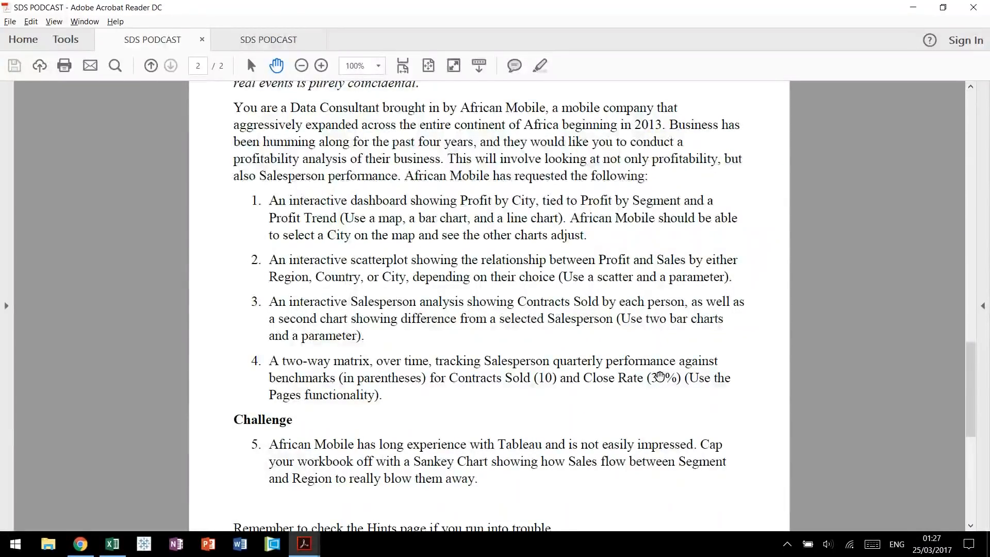
key("ctrl+super+Left")
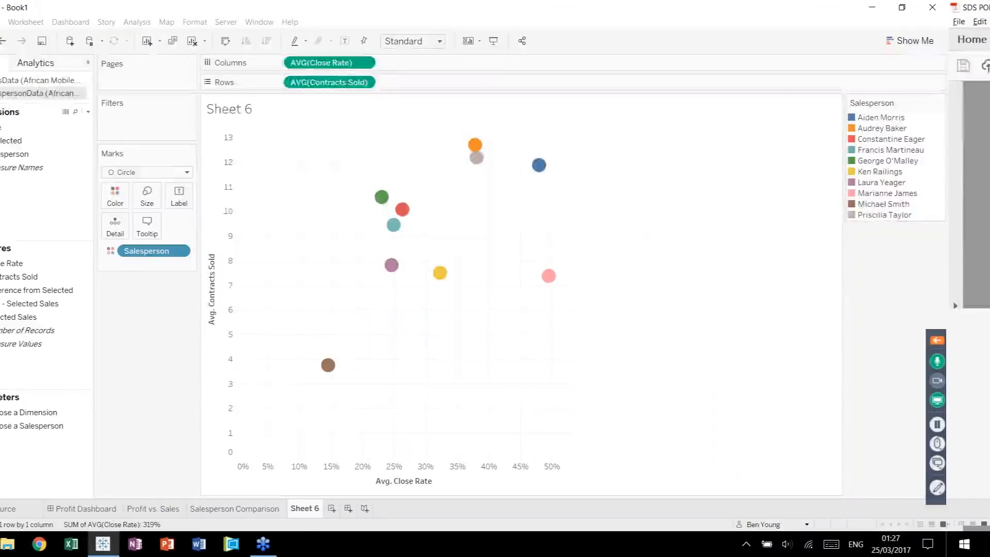
Add a reference line on the Close Rate axis at a constant value of 0.3 across the entire table.
left_click(93, 64)
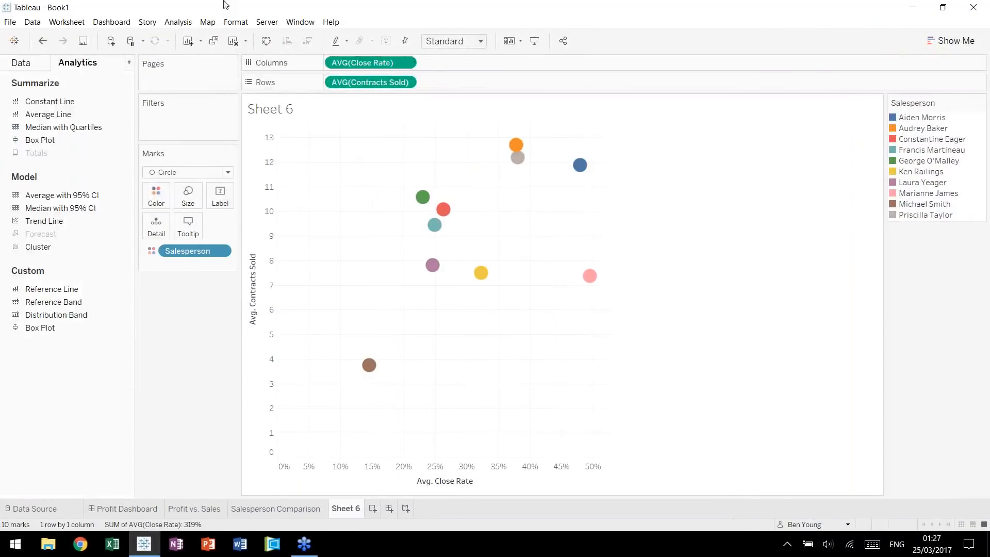
left_click_drag(72, 288, 354, 173)
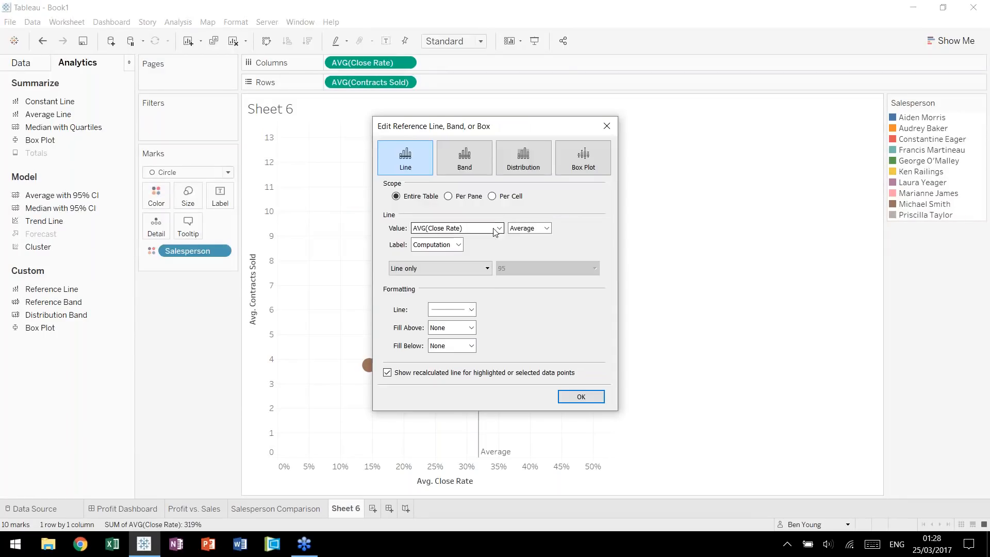
left_click(547, 228)
left_click(535, 257)
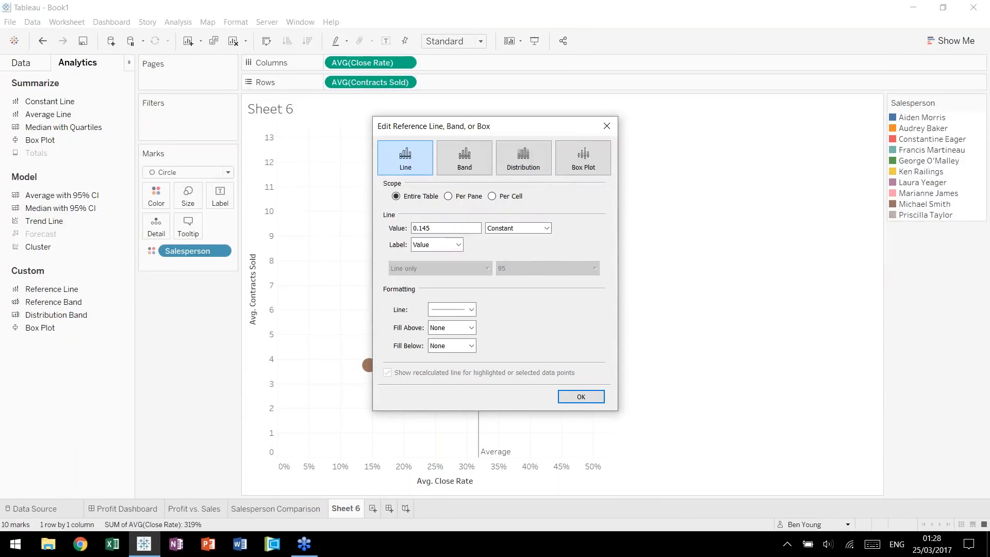
left_click(470, 226)
type("0.3")
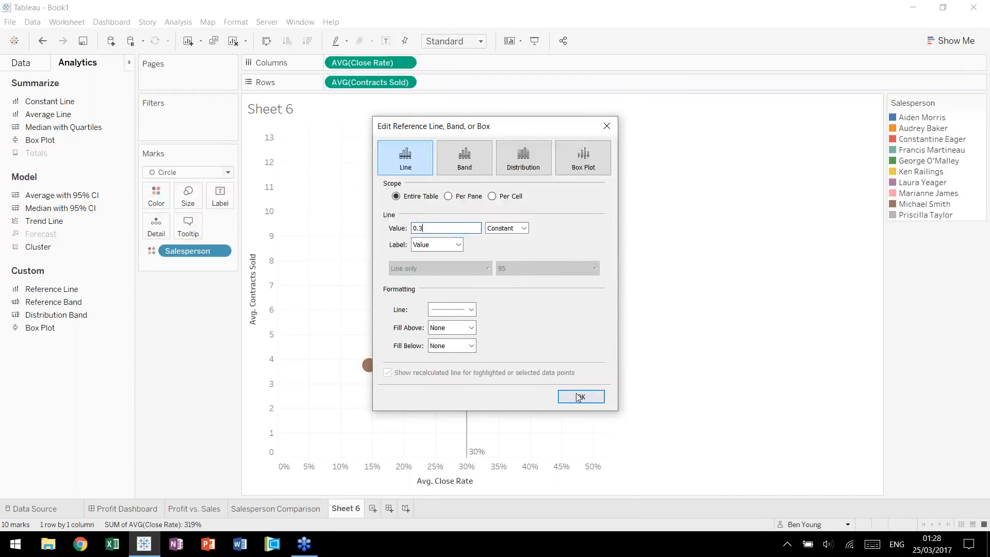
left_click(579, 397)
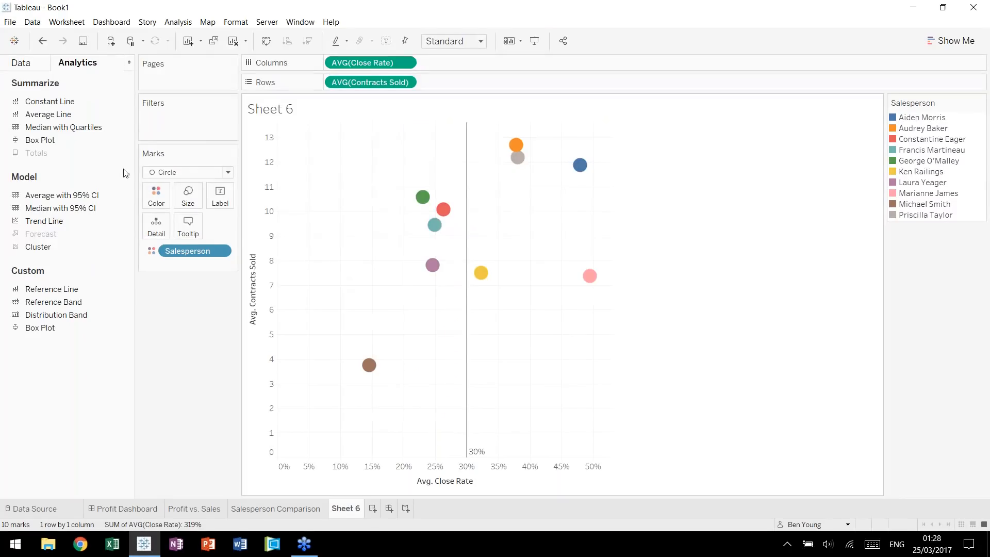
Add a reference line on the Contracts Sold axis at a constant value of 10.
left_click_drag(52, 289, 342, 188)
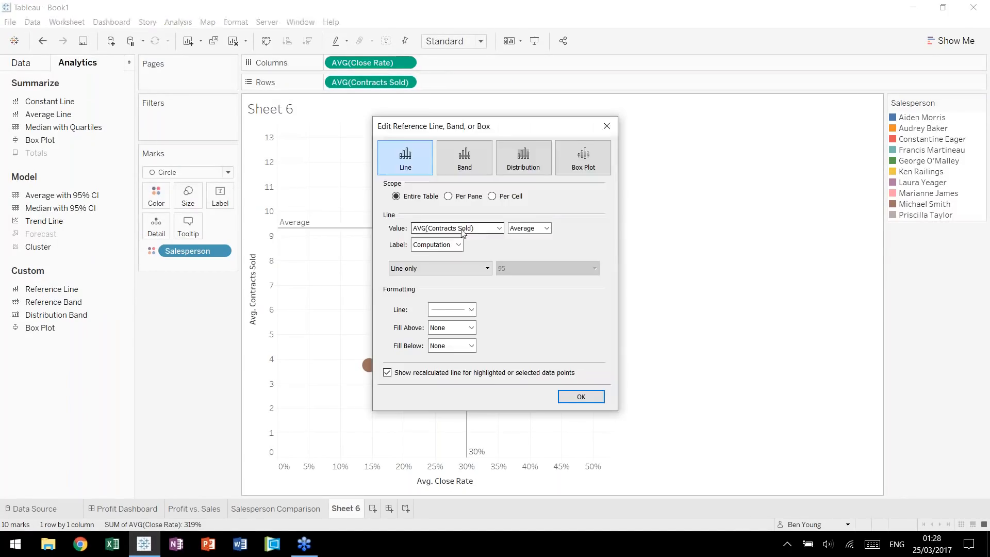
left_click(517, 230)
left_click(522, 258)
left_click(439, 230)
double_click(439, 230)
type("10")
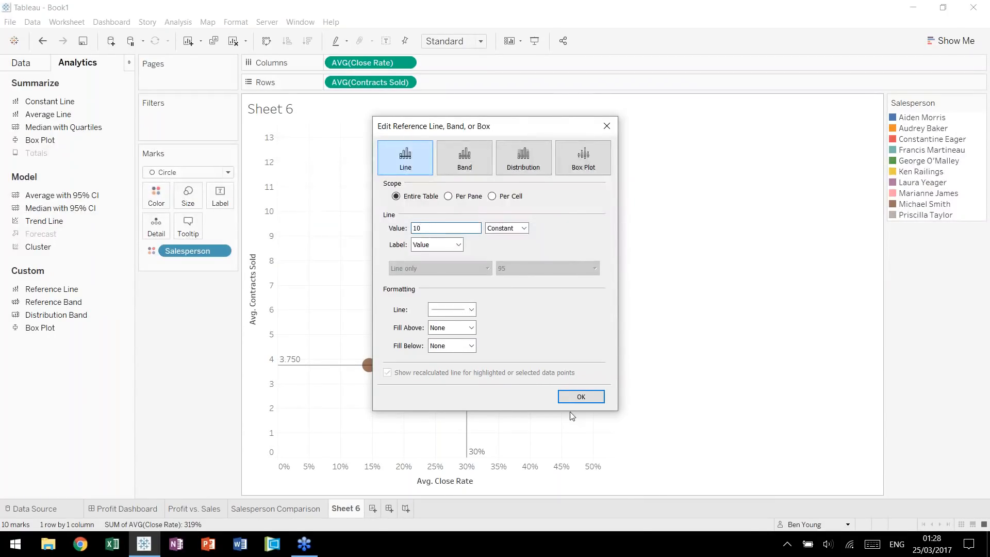
left_click(572, 398)
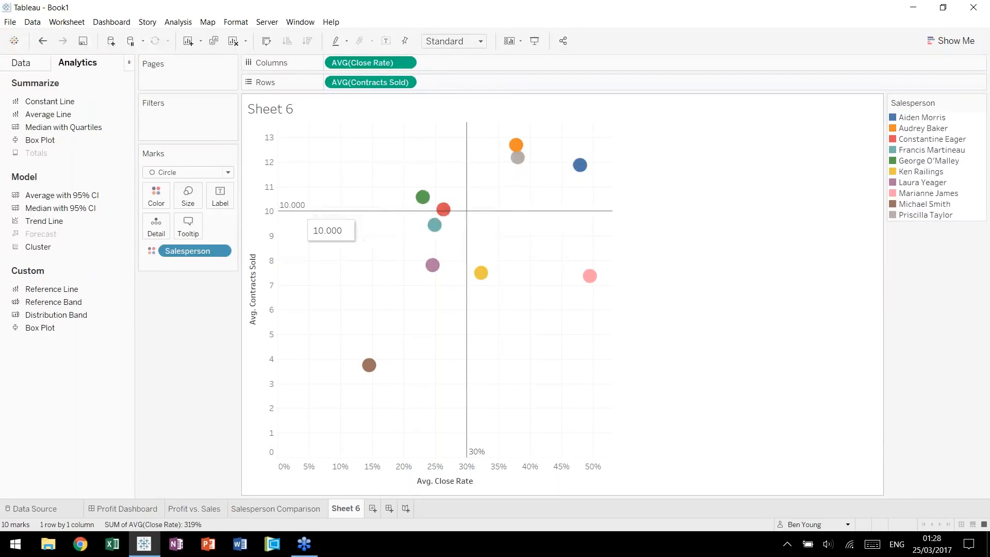
Format the Contracts Sold reference line label as a custom number with 0 decimal places and close the formatting options.
left_click(298, 212)
left_click(384, 211)
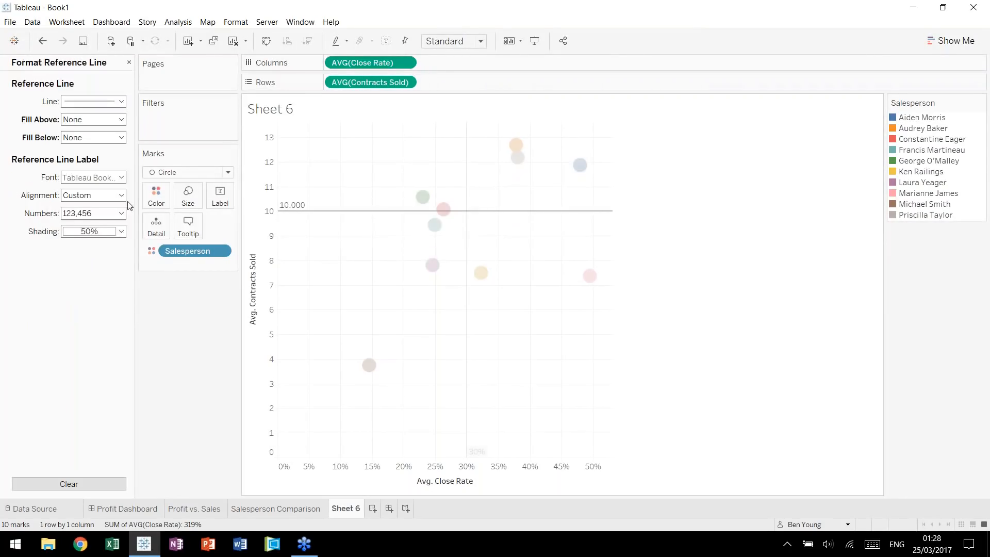
left_click(123, 213)
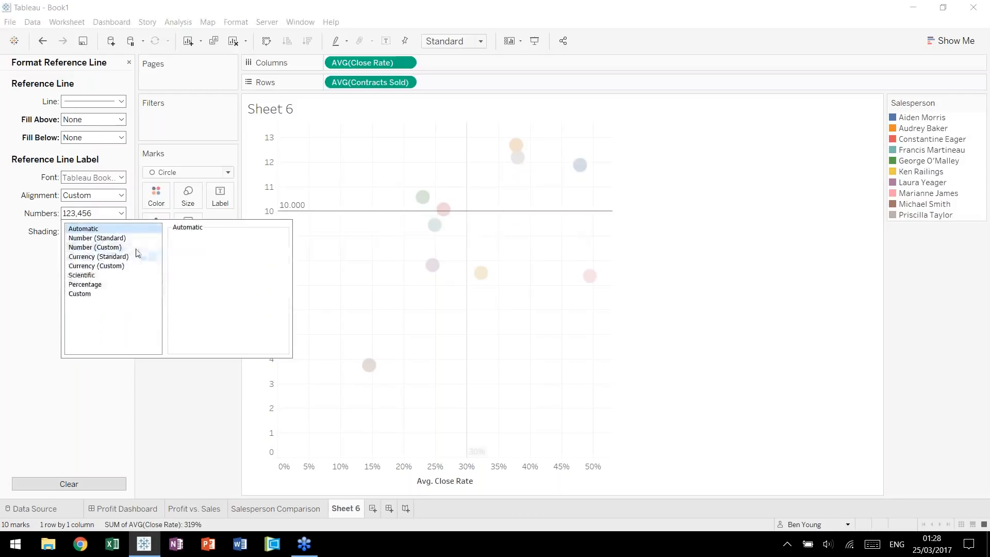
left_click(128, 247)
left_click(200, 253)
left_click(321, 268)
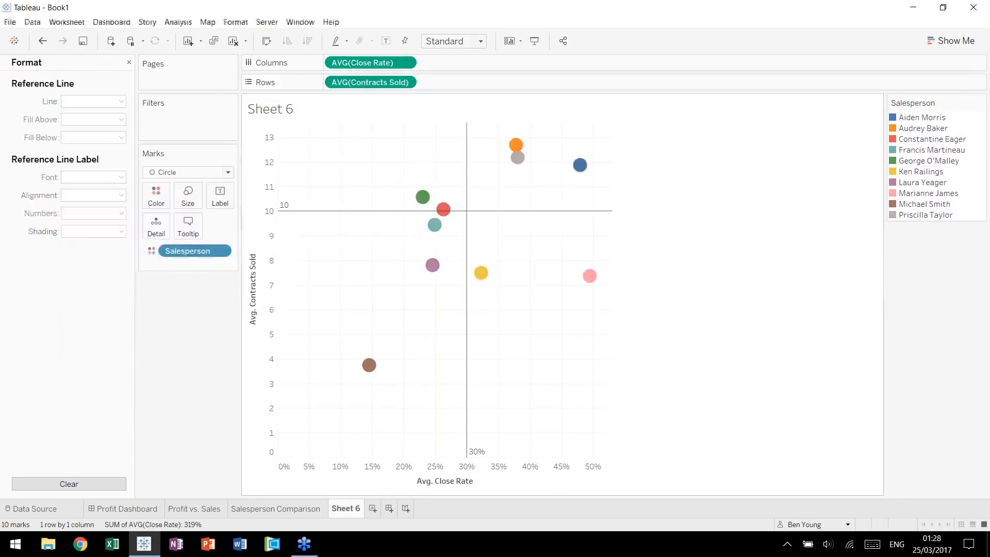
left_click(130, 62)
Fix the Contracts Sold axis range from 0 to 20.
right_click(260, 171)
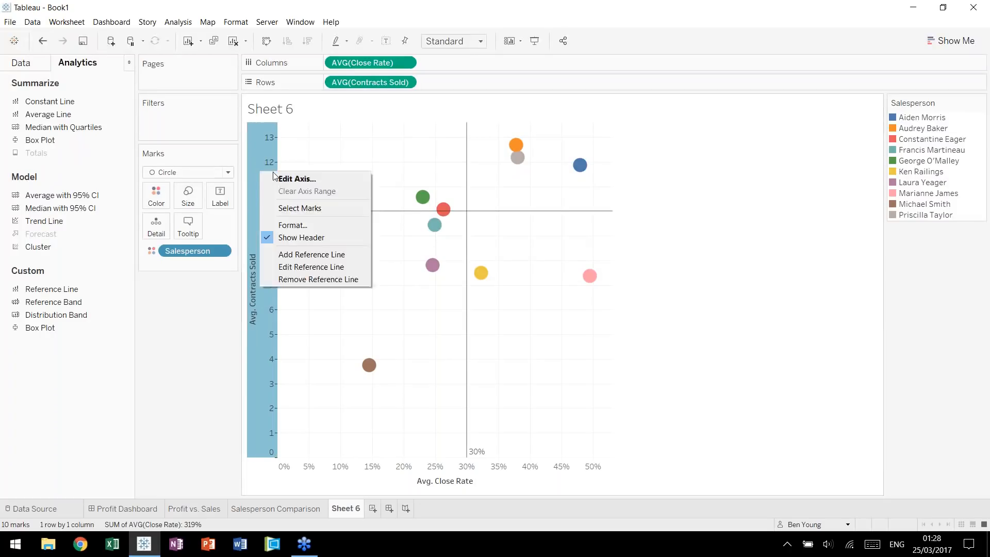
left_click(279, 179)
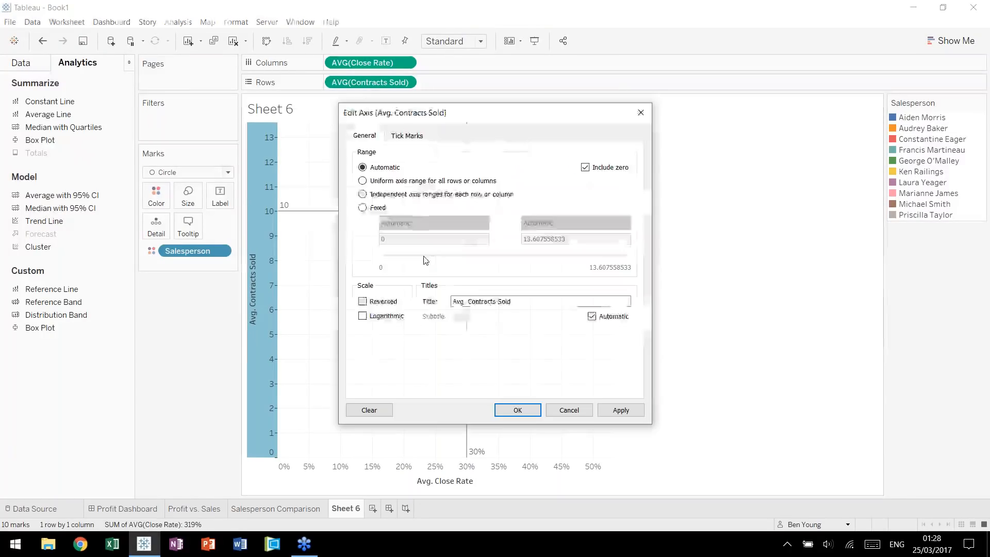
left_click(379, 211)
double_click(555, 239)
type("20")
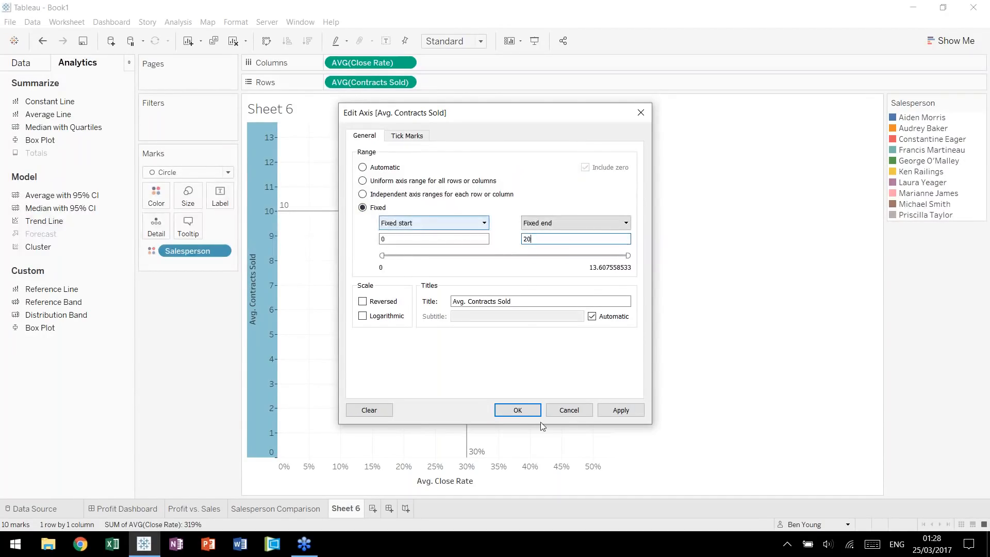
left_click(517, 409)
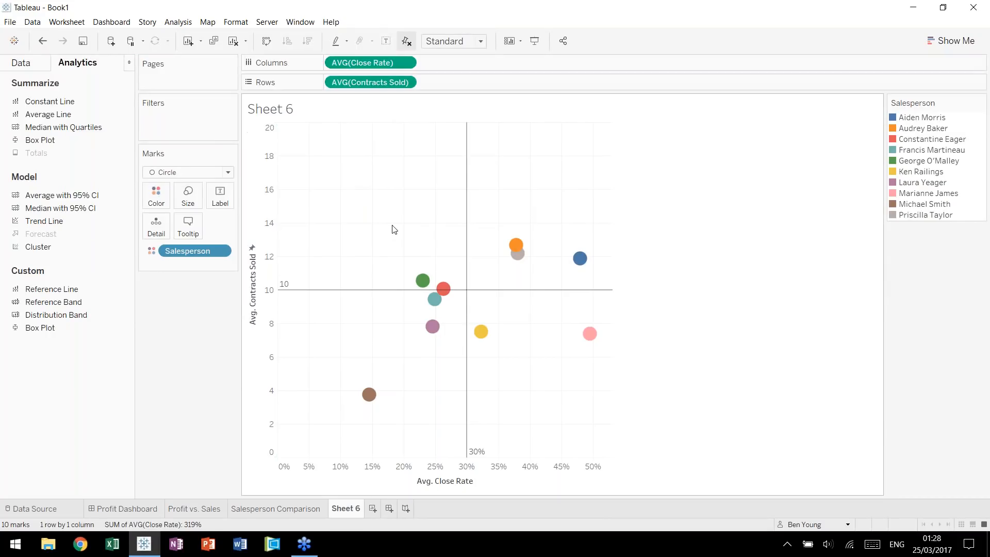
Page the scatterplot by continuous quarter of Date and place the page control above the Salesperson legend.
left_click(39, 67)
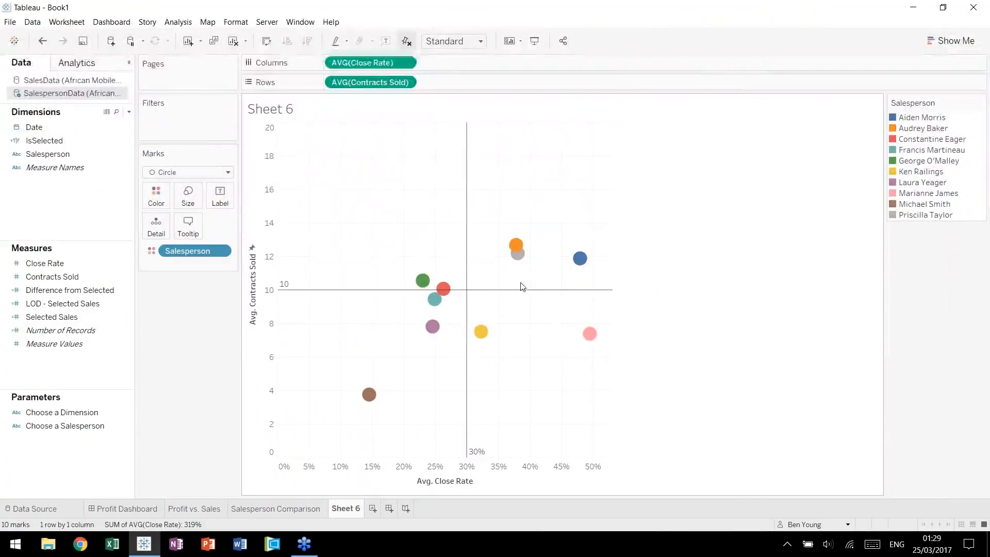
mouse_move(580, 258)
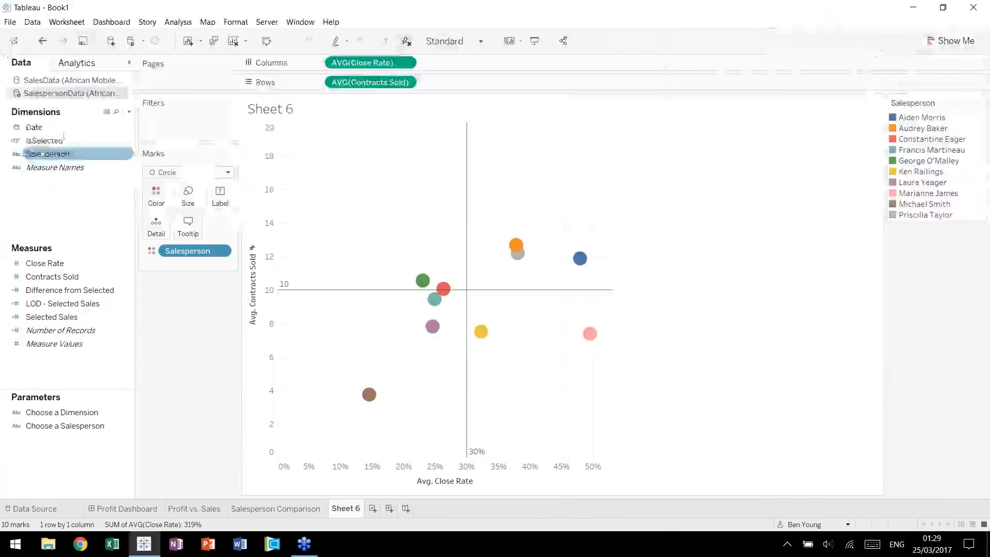
left_click_drag(34, 127, 175, 77)
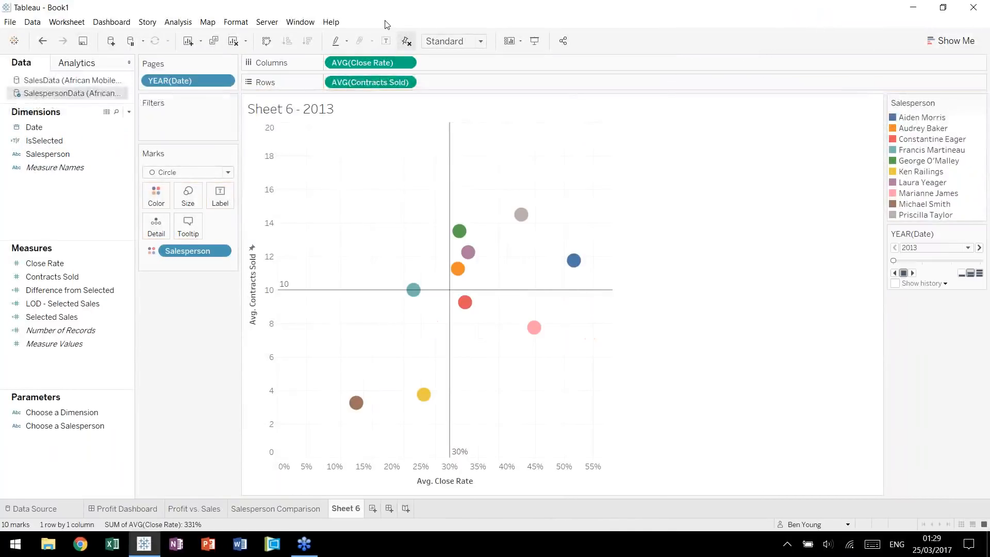
left_click(224, 80)
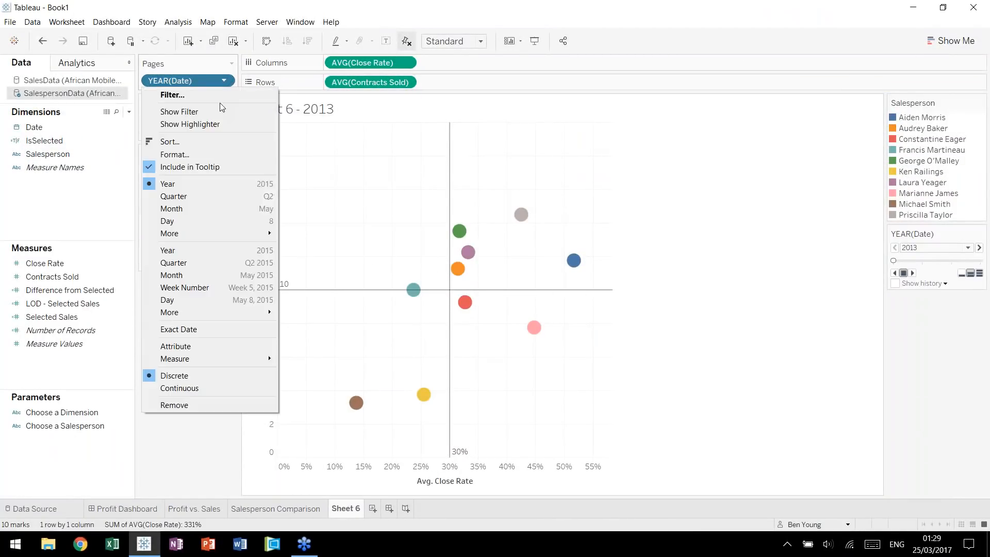
left_click(209, 265)
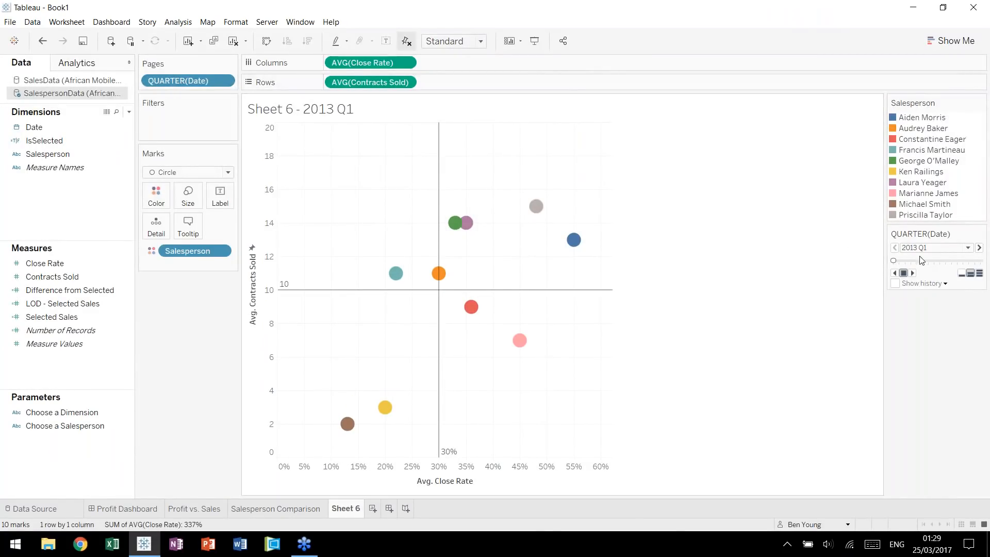
left_click_drag(921, 96, 921, 97)
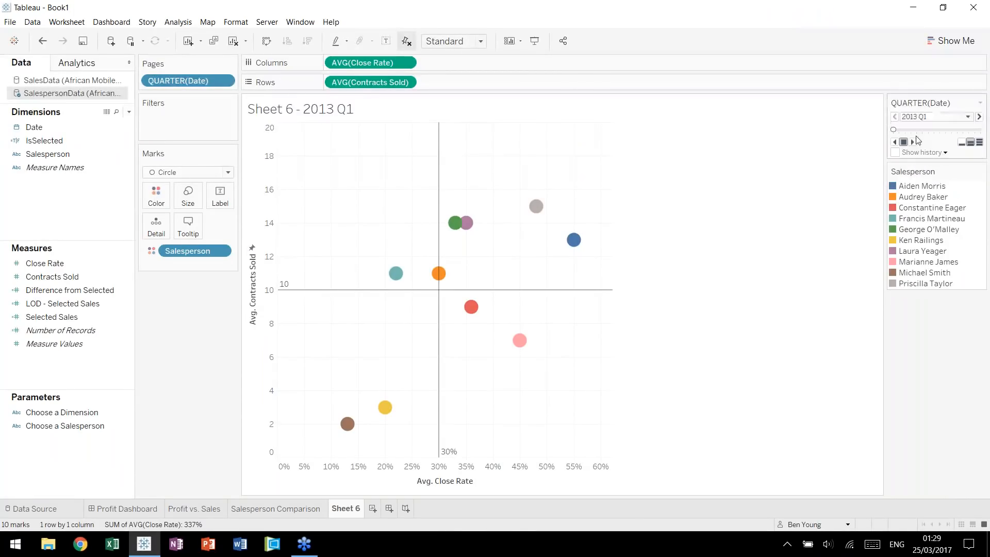
Step through the quarterly pages from 2013 Q1 to 2016 Q3 to examine how salespeople move against the benchmarks.
left_click(980, 117)
left_click(980, 118)
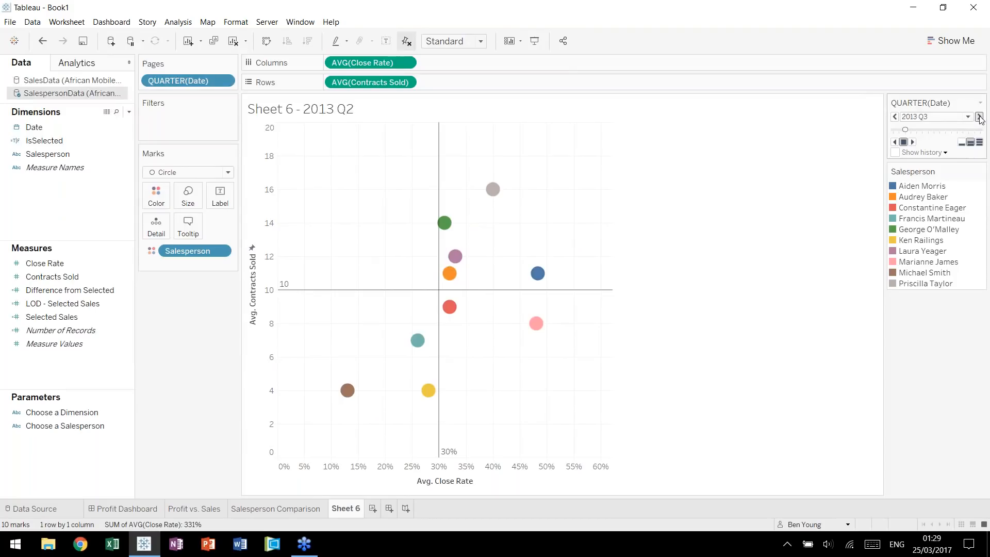
left_click(980, 117)
left_click(979, 117)
left_click(980, 118)
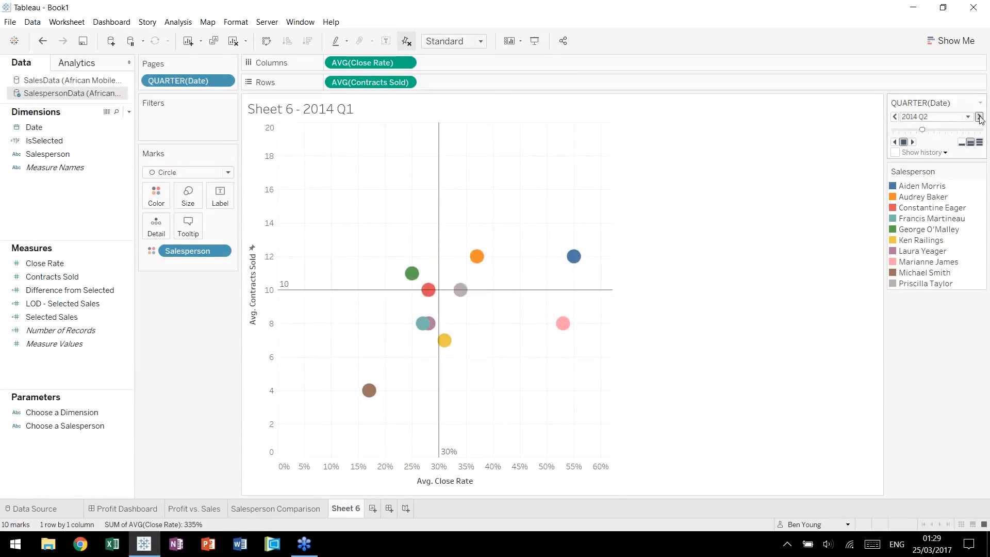
left_click(980, 117)
left_click(980, 117)
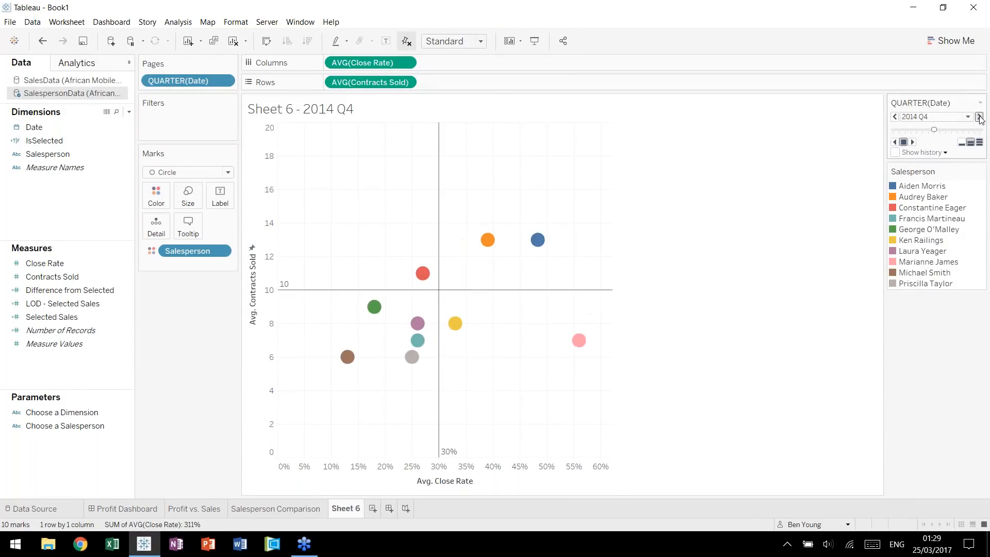
left_click(980, 117)
left_click(979, 117)
left_click(979, 117)
left_click(979, 117)
left_click(980, 118)
left_click(980, 117)
left_click(980, 117)
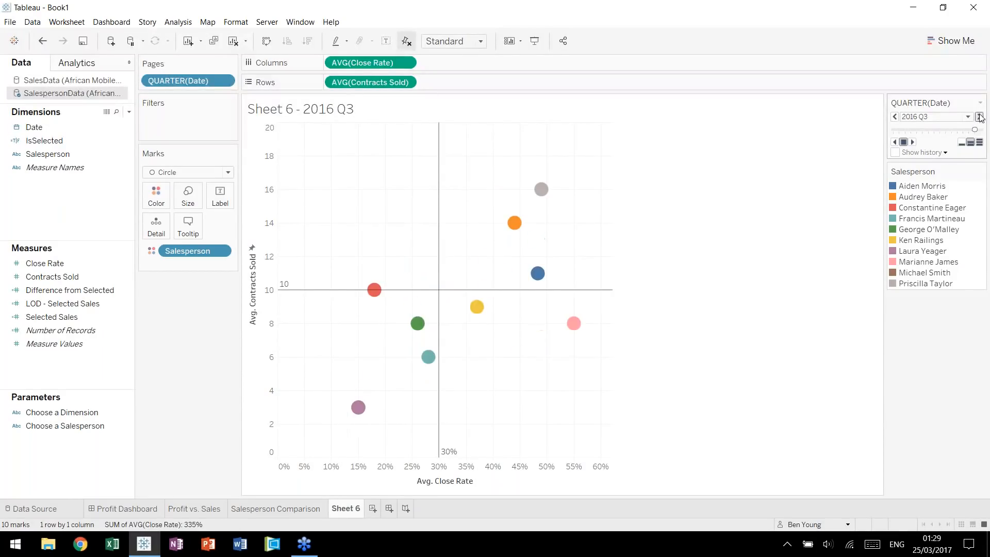
Return the pages to 2013 Q1 and play the quarters forward at slow, normal and fast speeds.
left_click(977, 131)
left_click_drag(948, 137, 892, 136)
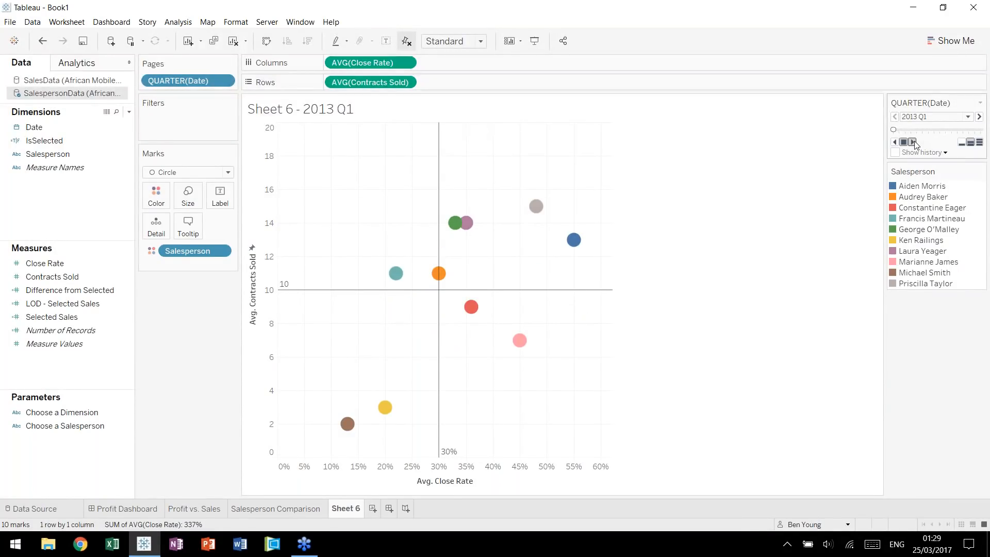
left_click(913, 143)
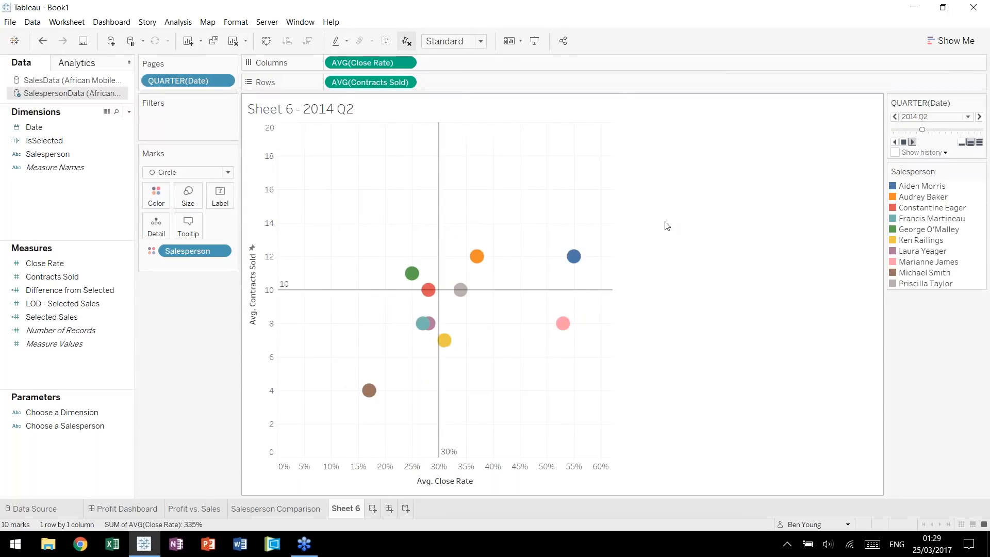
left_click(962, 143)
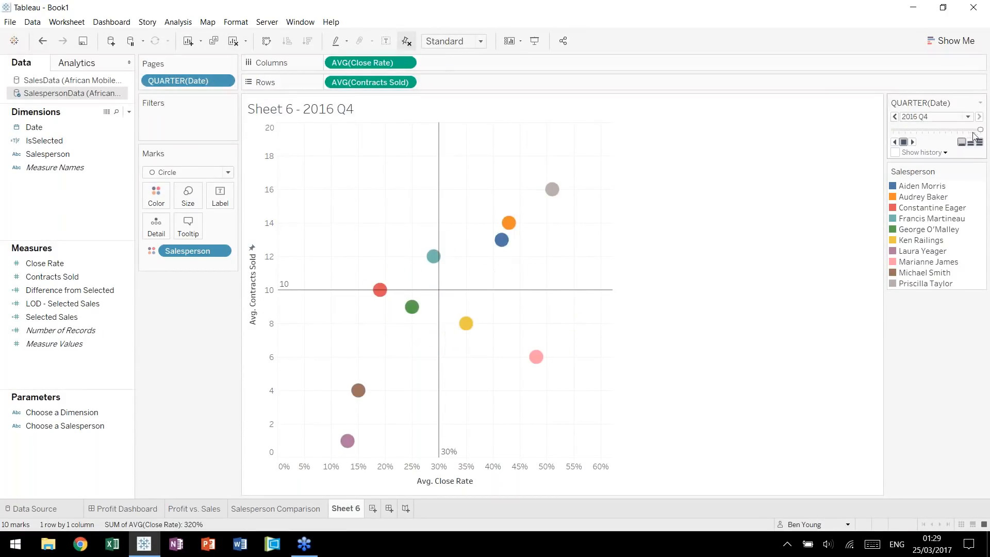
left_click(968, 143)
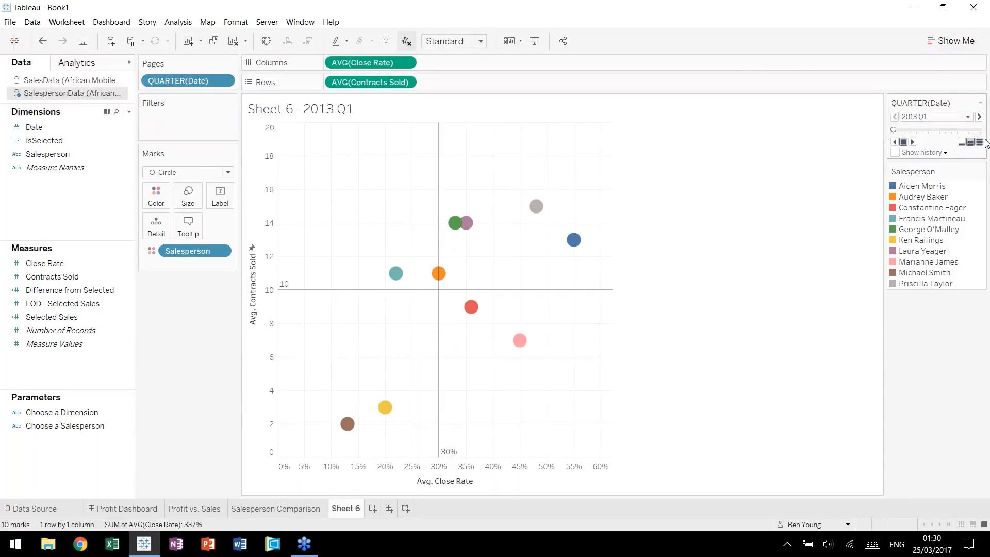
left_click(913, 144)
left_click(980, 144)
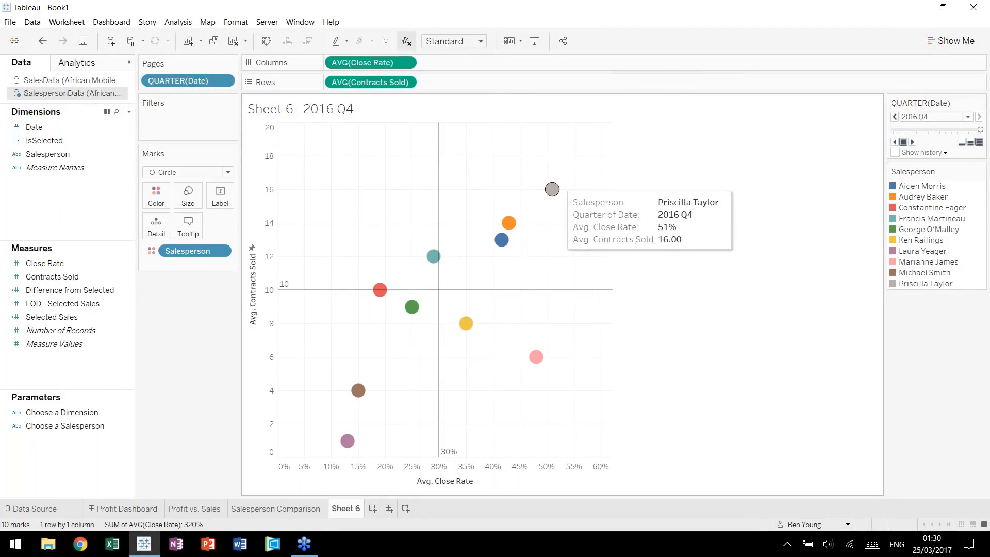
Turn on page history for all marks, shown as trails limited to the last 5 quarters.
mouse_move(553, 194)
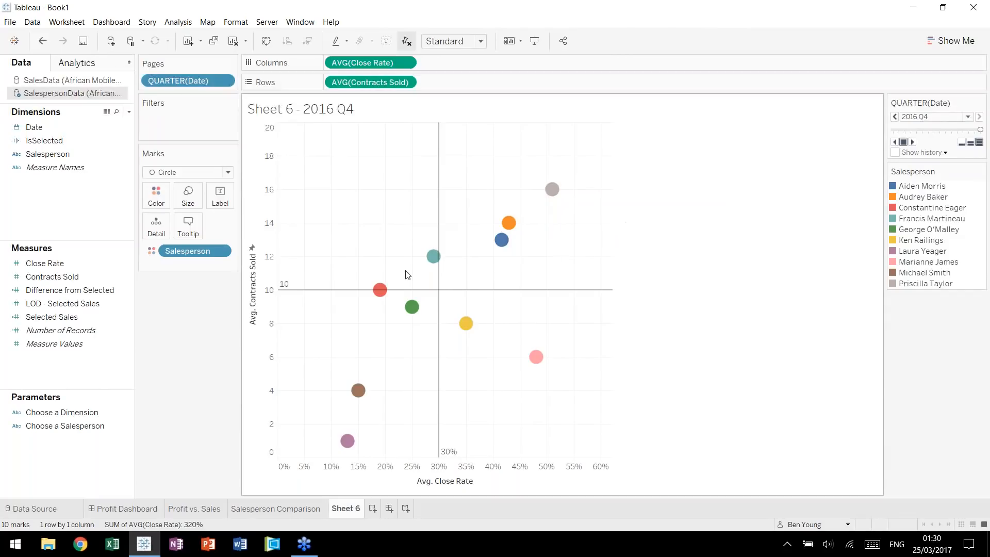
mouse_move(502, 242)
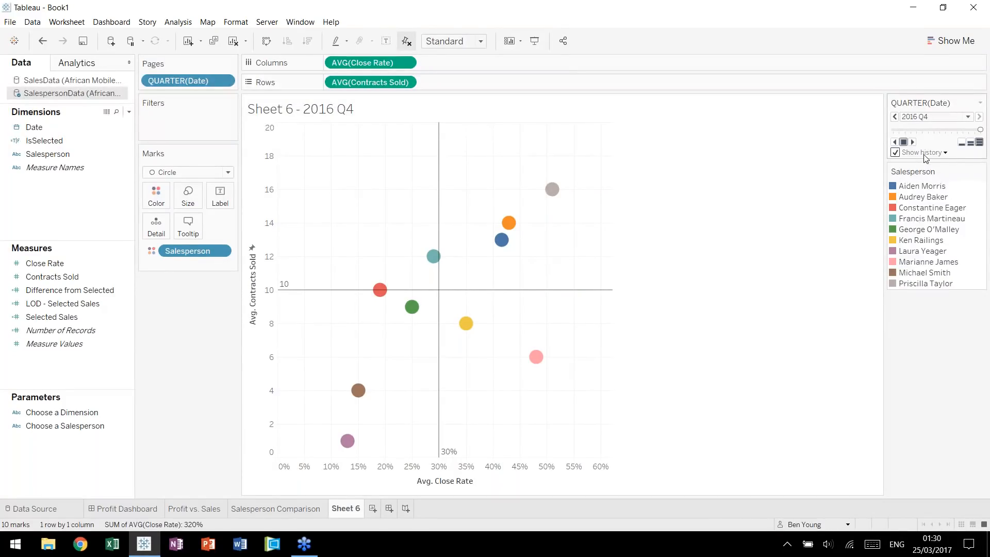
left_click(942, 154)
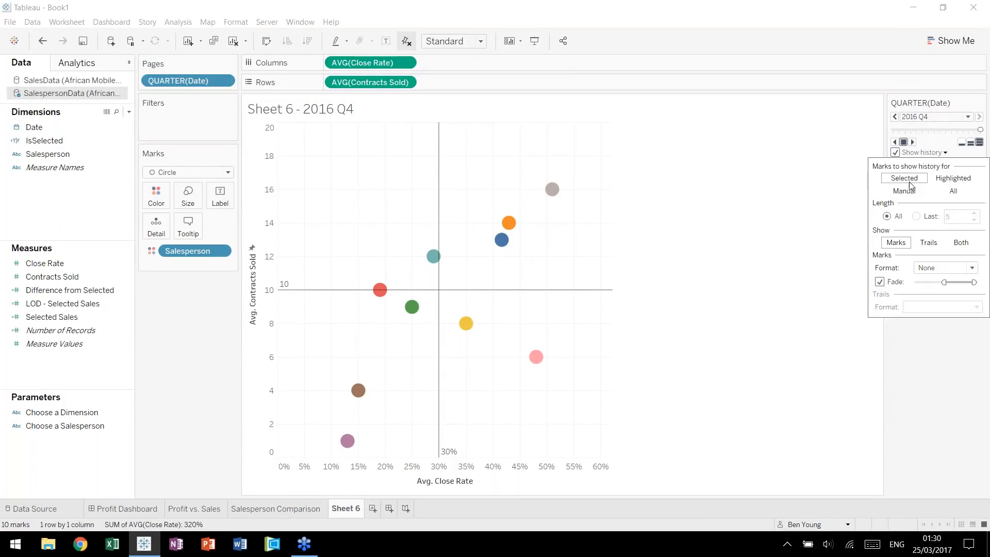
left_click(955, 191)
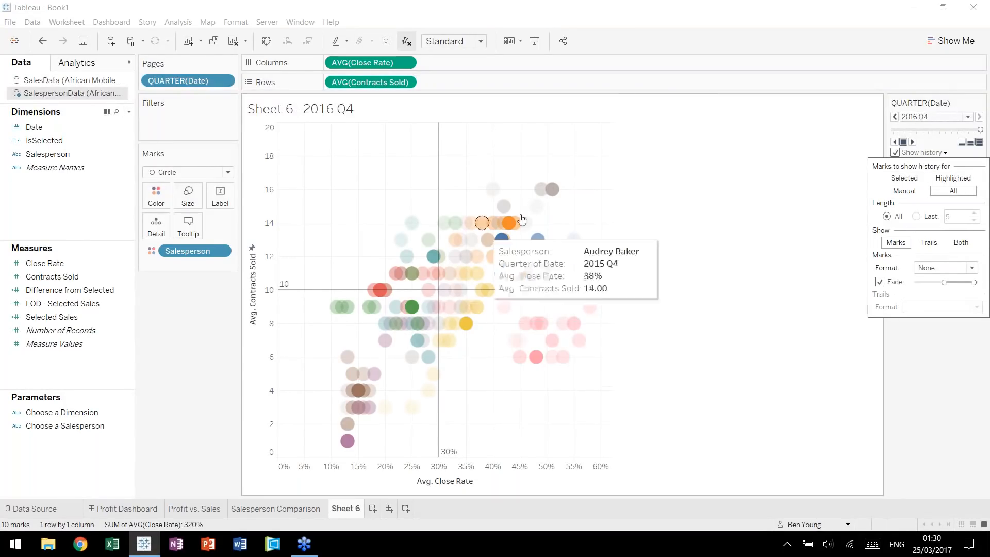
left_click(931, 242)
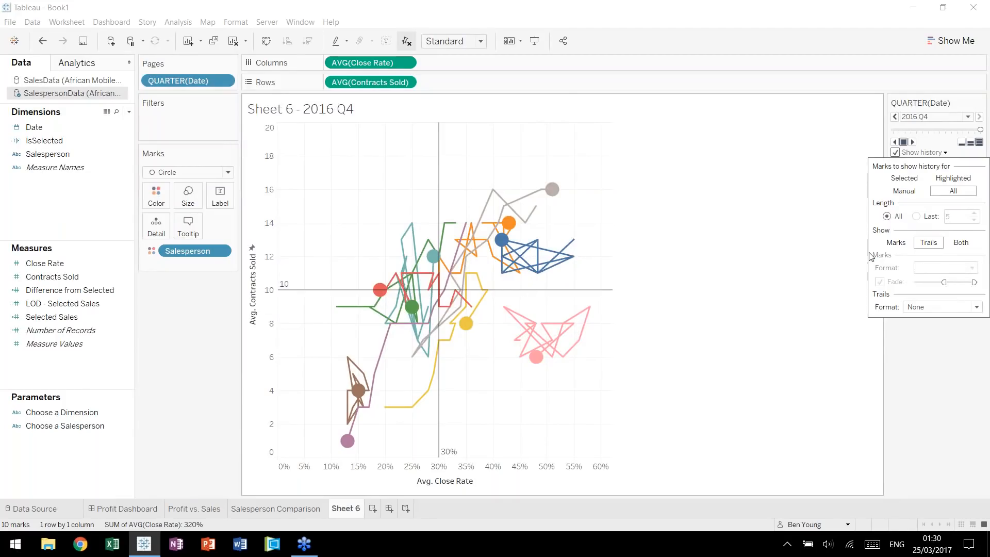
left_click(916, 219)
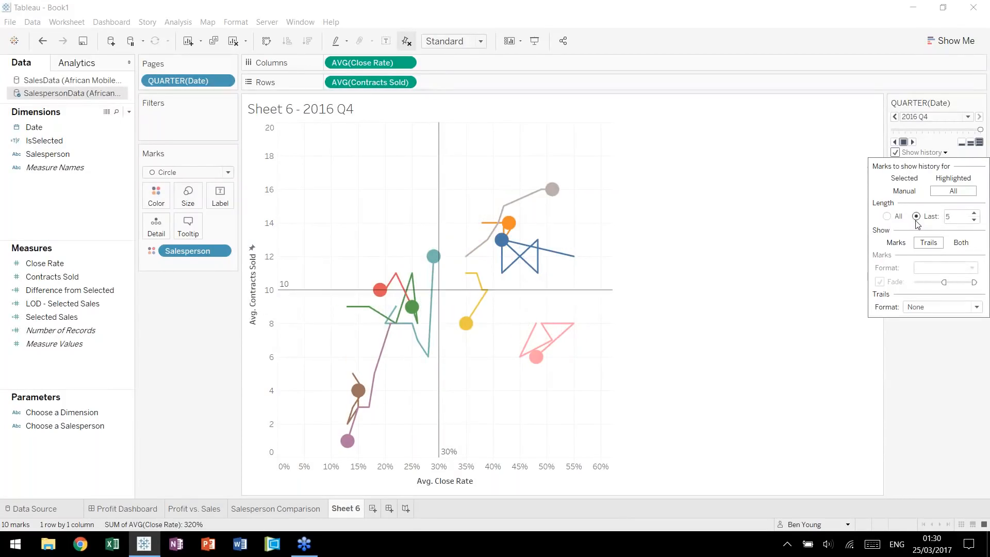
left_click(795, 238)
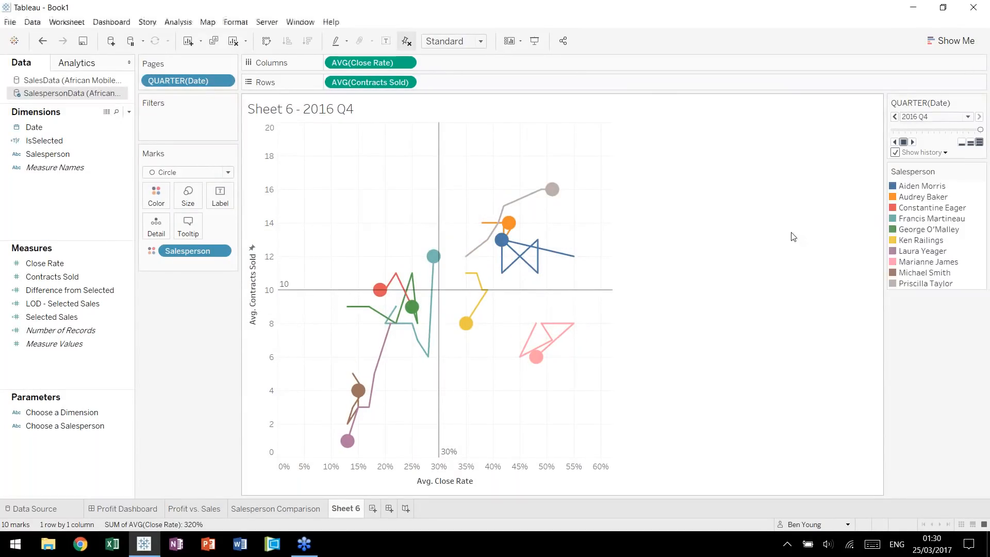
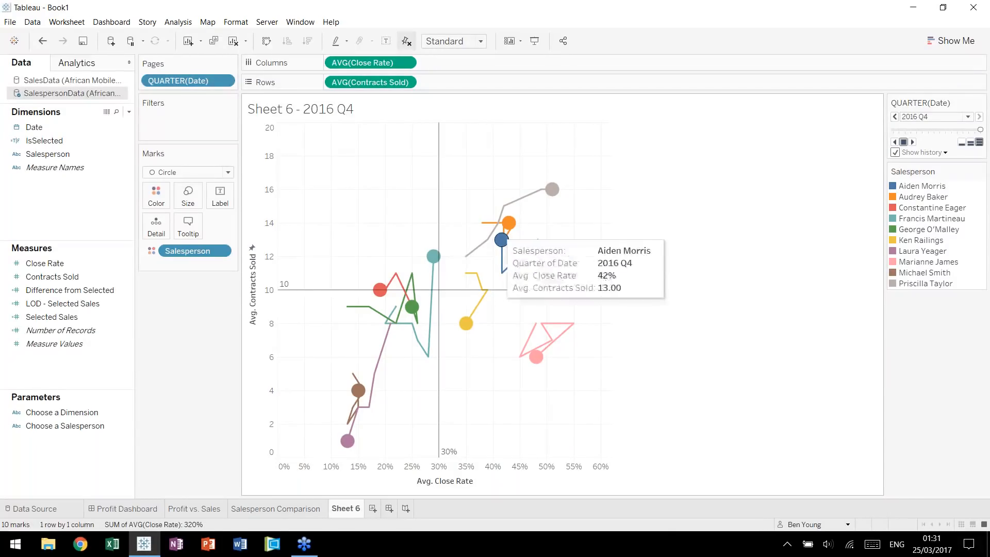
Replay the quarterly pages with history trails from 2013 Q1 at normal speed, and scrub back to 2014 Q4 and forward to 2016 Q4.
mouse_move(534, 364)
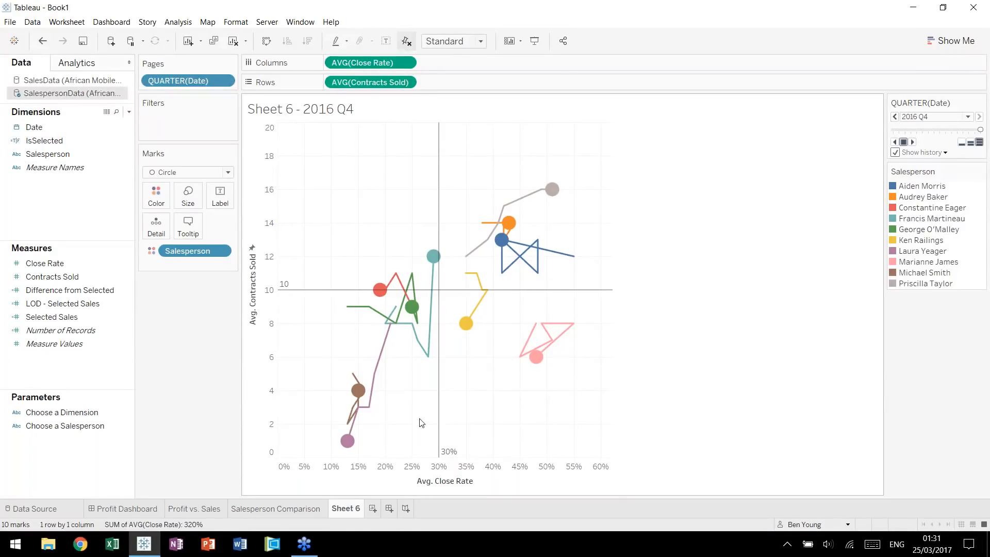
mouse_move(355, 392)
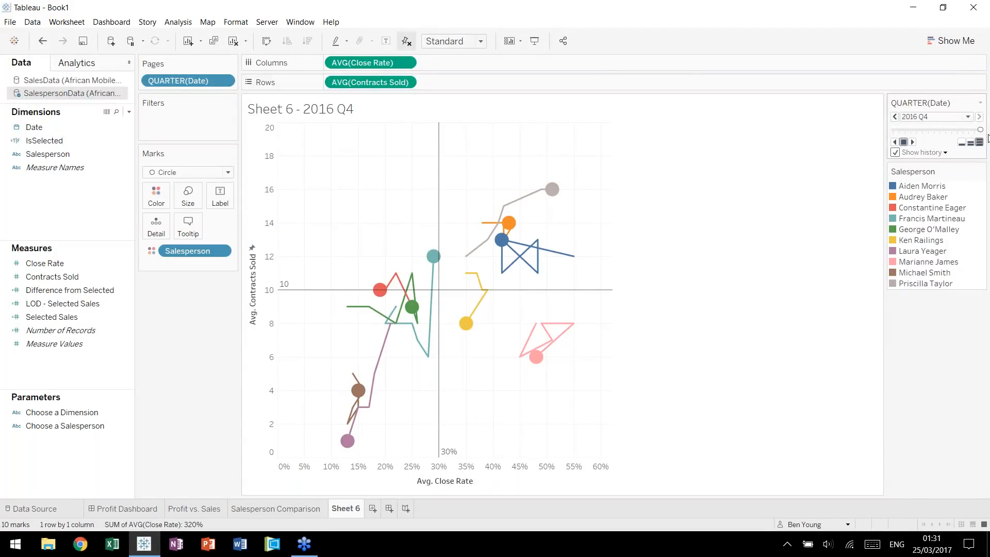
left_click(970, 141)
left_click(894, 130)
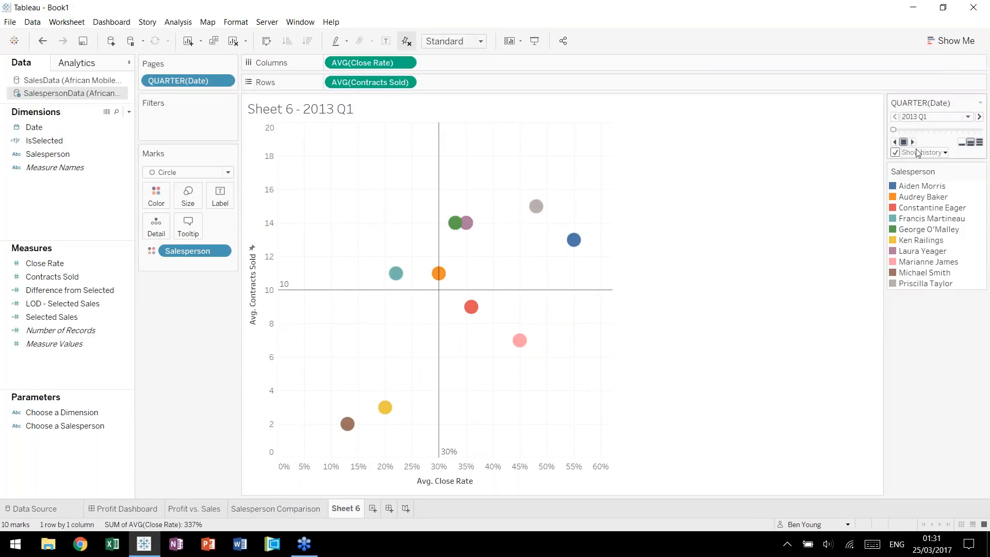
left_click(913, 142)
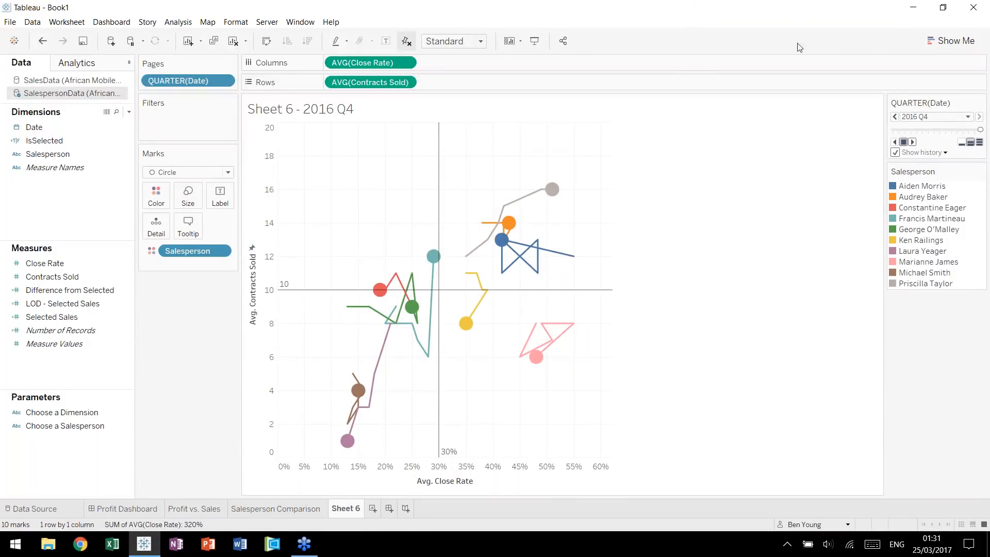
left_click(913, 142)
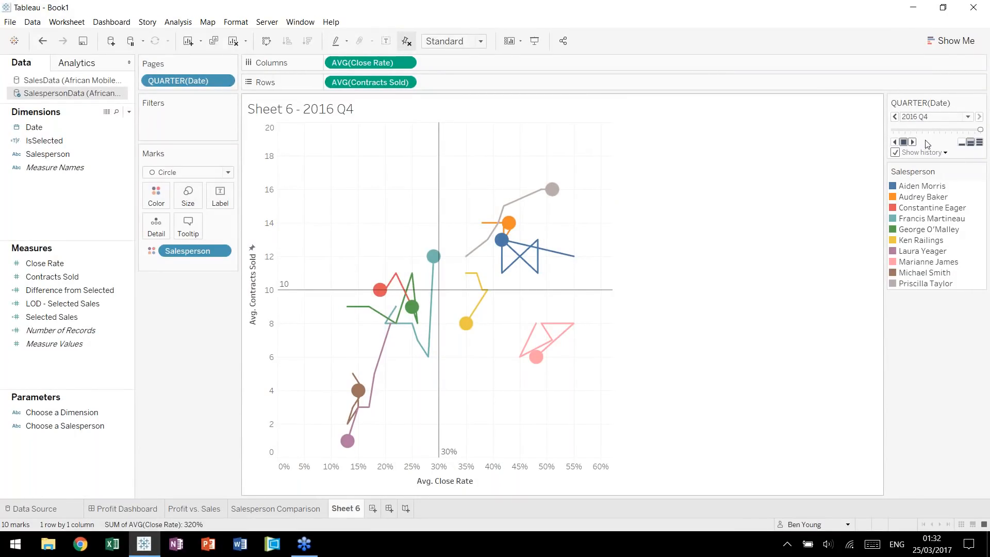
left_click_drag(980, 130, 935, 132)
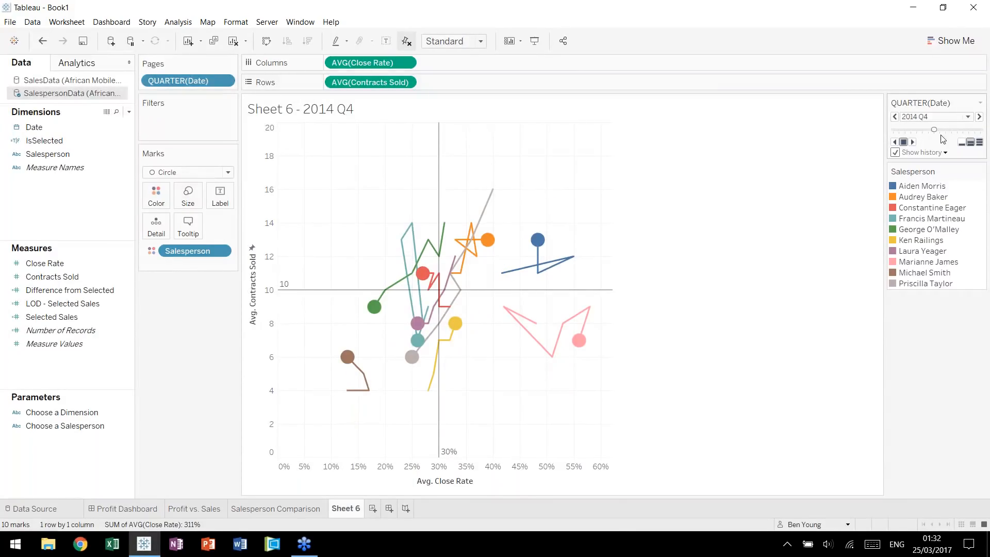
left_click_drag(942, 139, 989, 133)
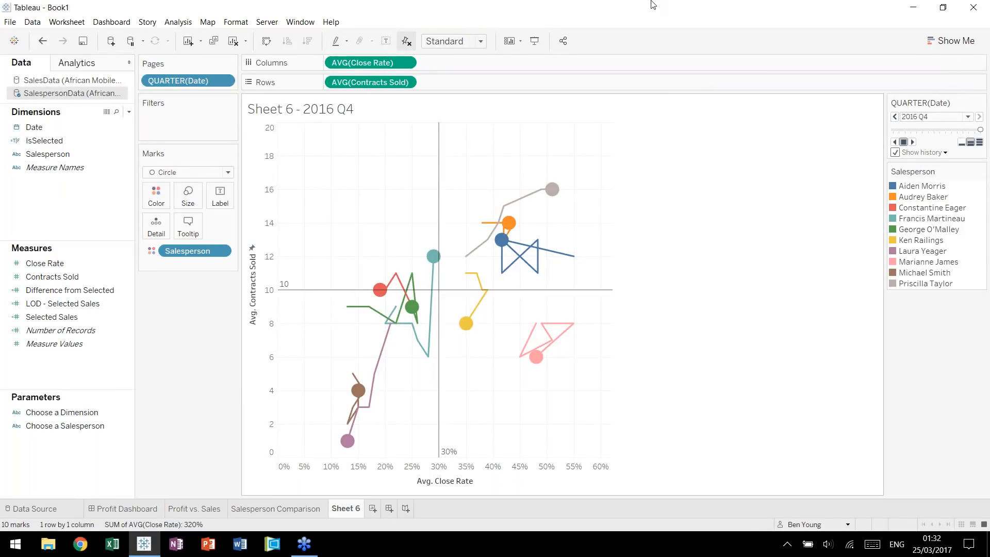
Rename Sheet 6 as "Salesperson Close Rate and Contracts Sold".
double_click(342, 508)
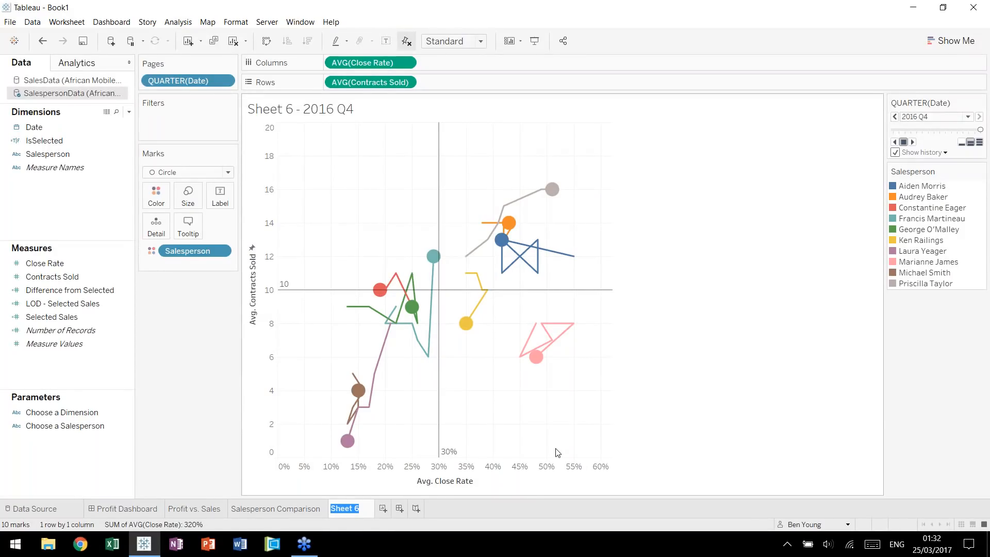
type("Sal")
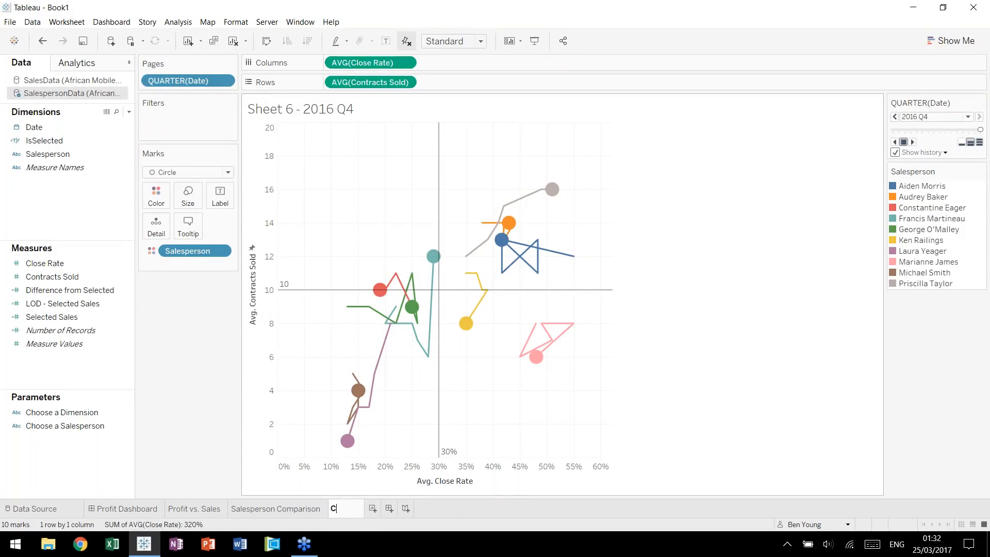
type("esper")
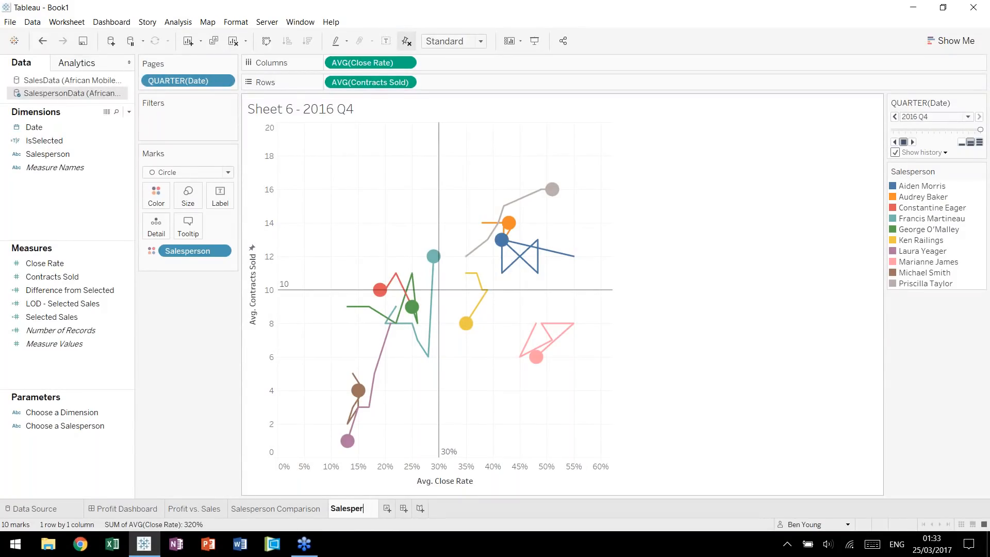
type("son Close Rate and ")
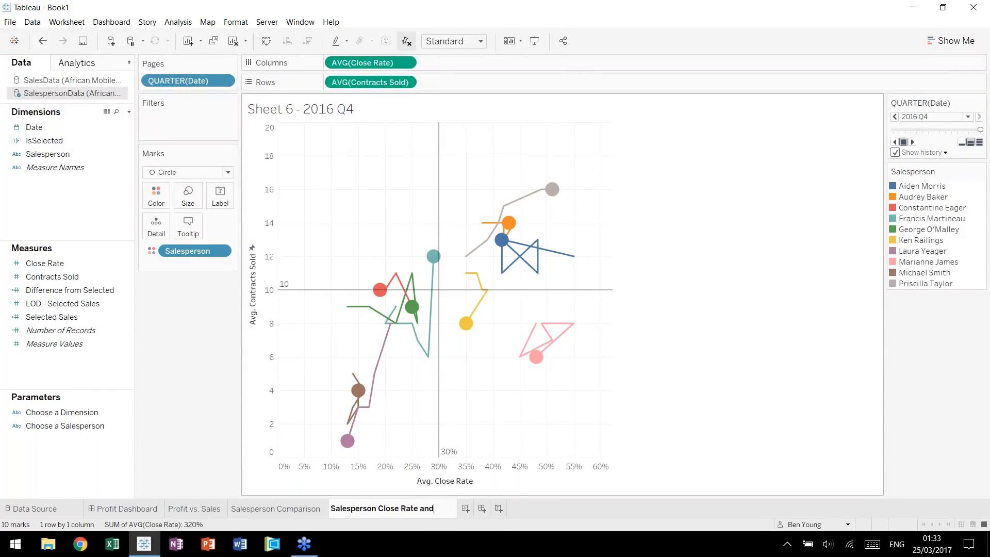
type("Count")
key("BackSpace")
key("BackSpace")
key("BackSpace")
key("BackSpace")
type("ontracts")
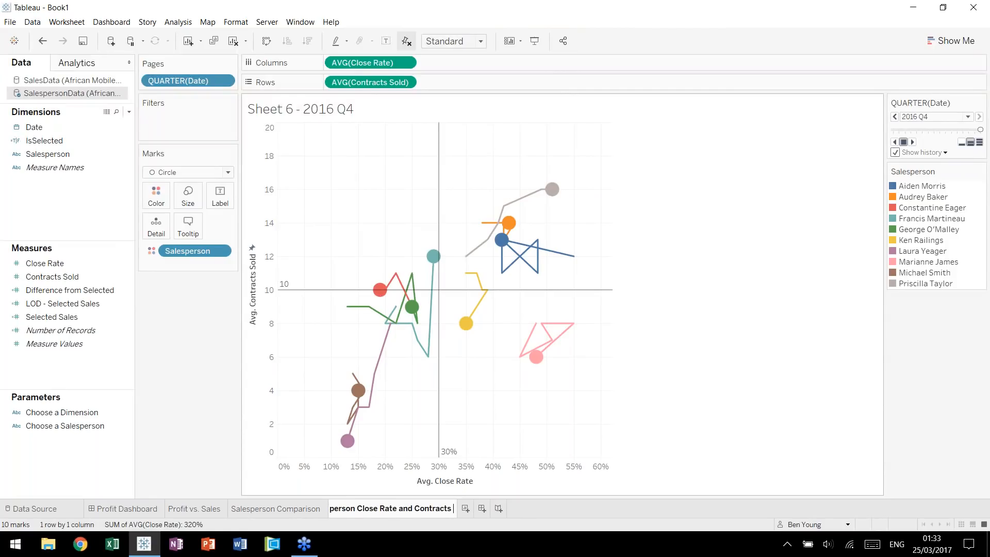
type(" Sold")
key("Return")
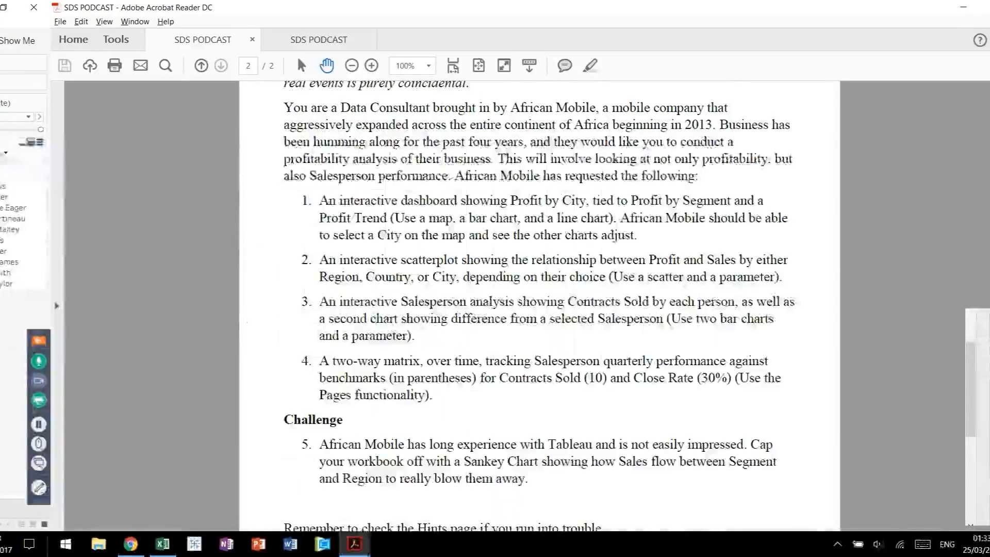
Read the Sankey Chart challenge and the data notes in the case study brief in Acrobat Reader.
scroll(706, 414, "down", 1)
scroll(664, 416, "down", 2)
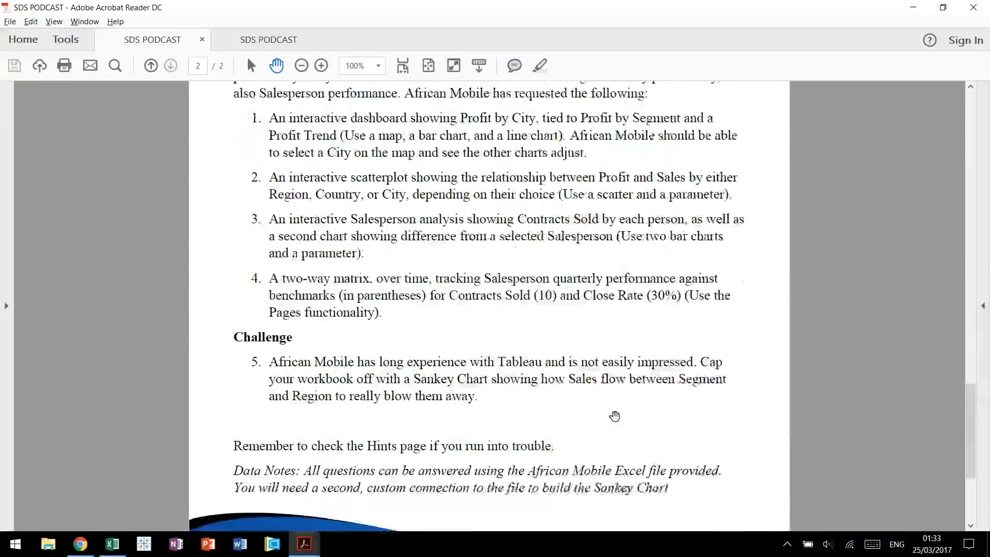
scroll(615, 416, "down", 1)
scroll(420, 307, "down", 1)
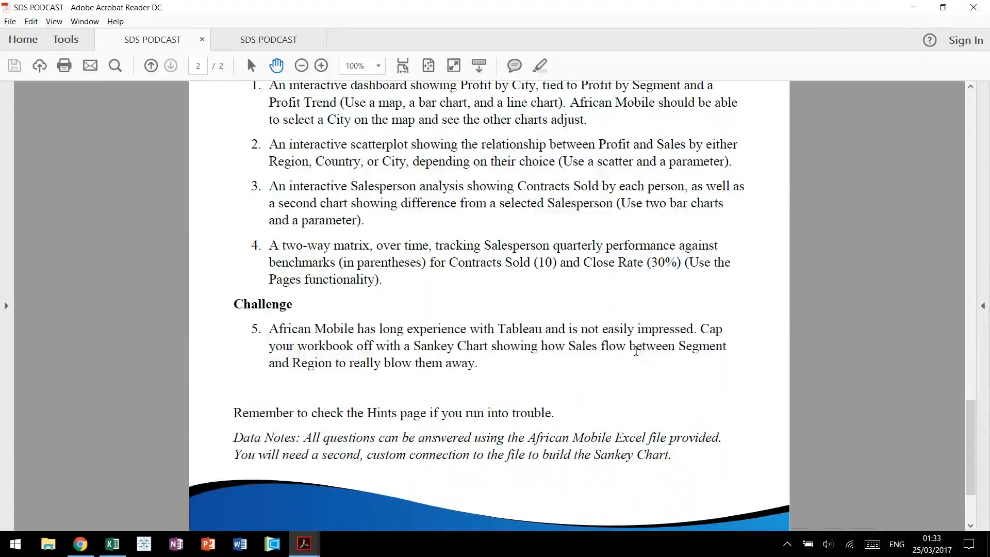
Switch to Chrome to examine the monthly energy bill Sankey example, and recheck the challenge wording in the brief.
key("alt+Tab")
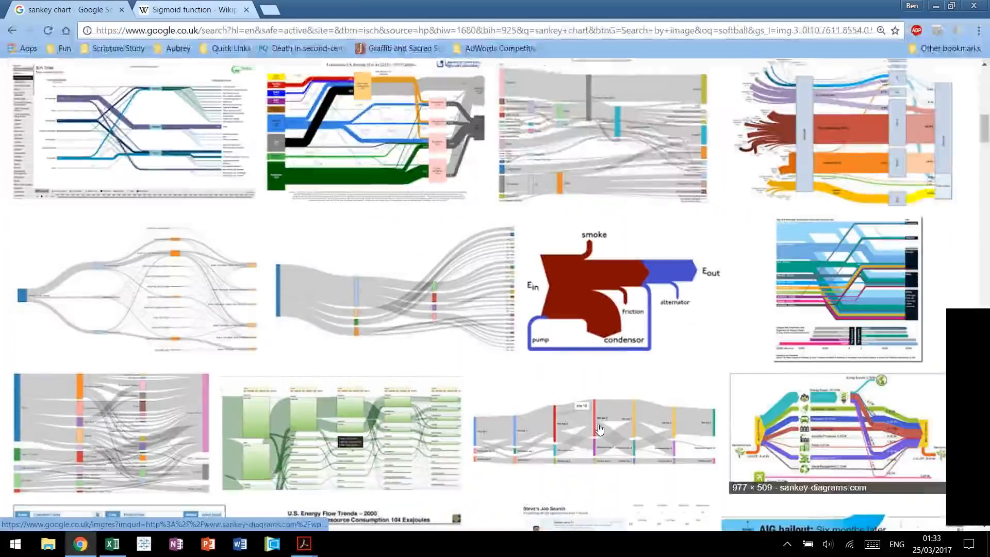
scroll(303, 288, "up", 1)
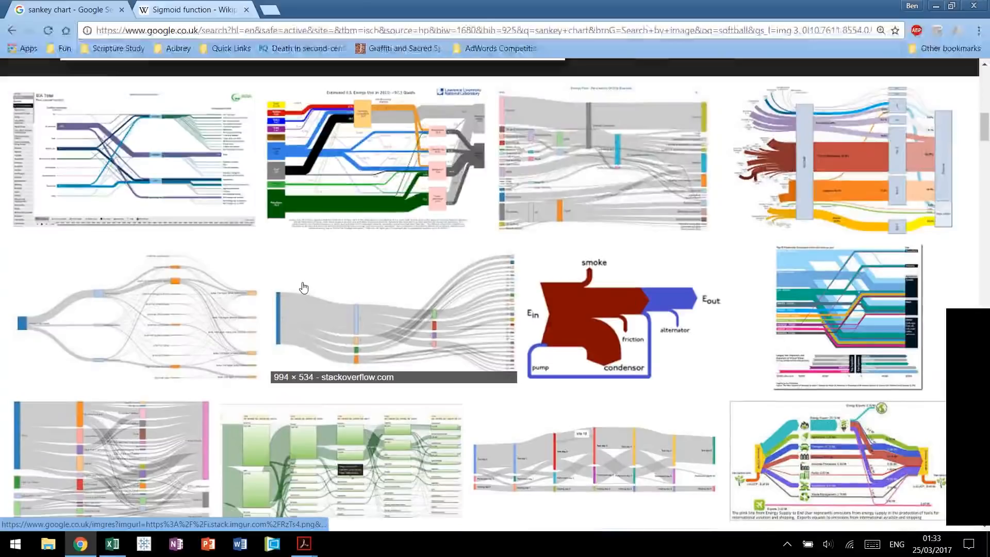
scroll(303, 287, "up", 6)
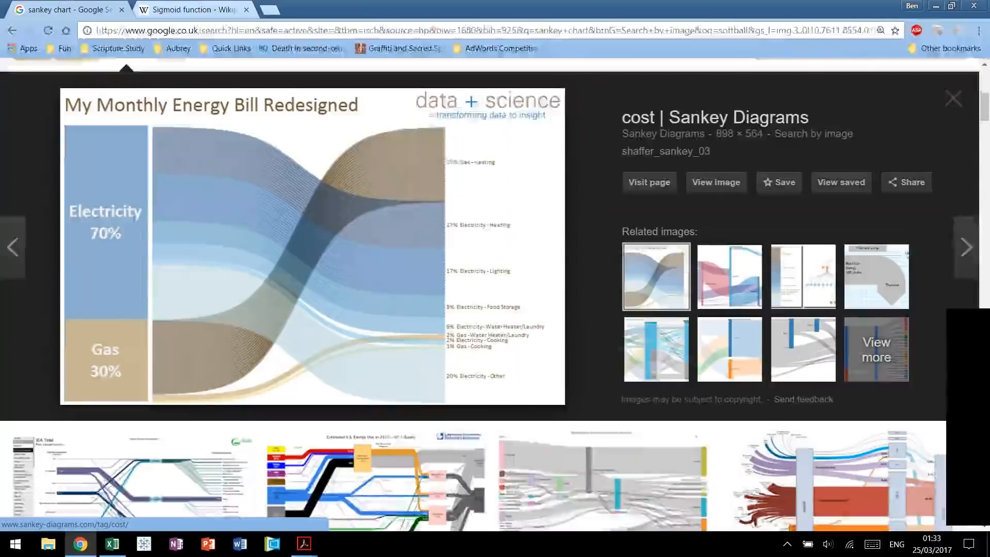
scroll(304, 288, "up", 1)
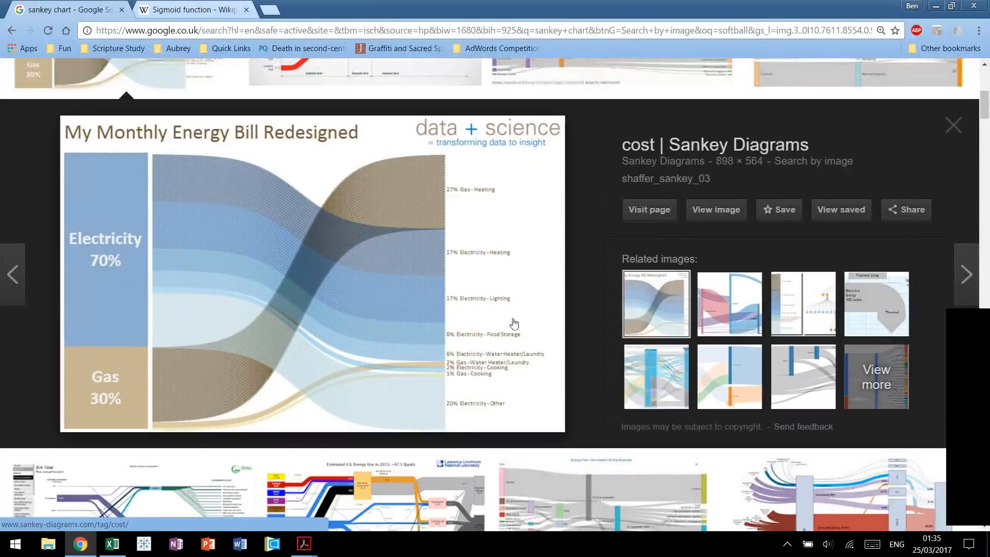
mouse_move(304, 541)
left_click(240, 408)
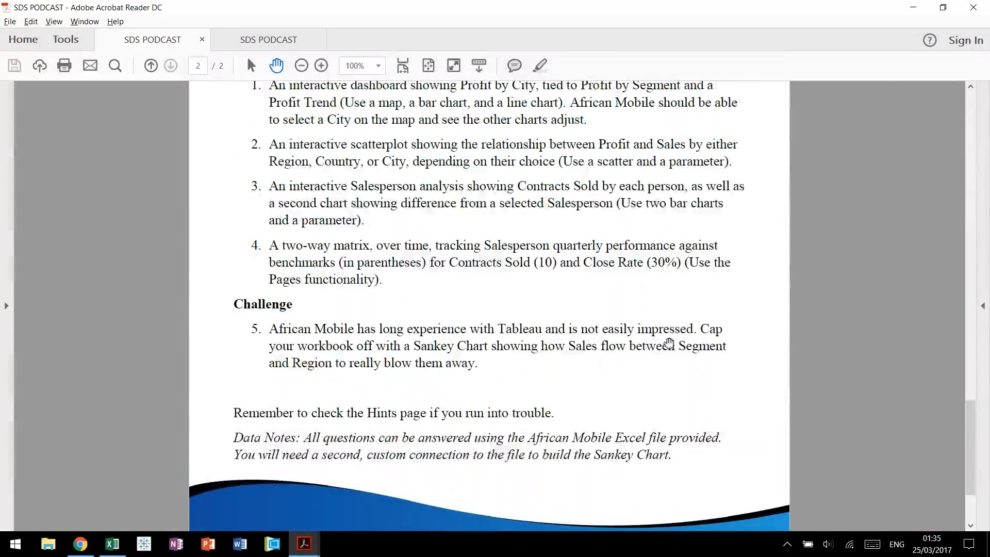
left_click(80, 544)
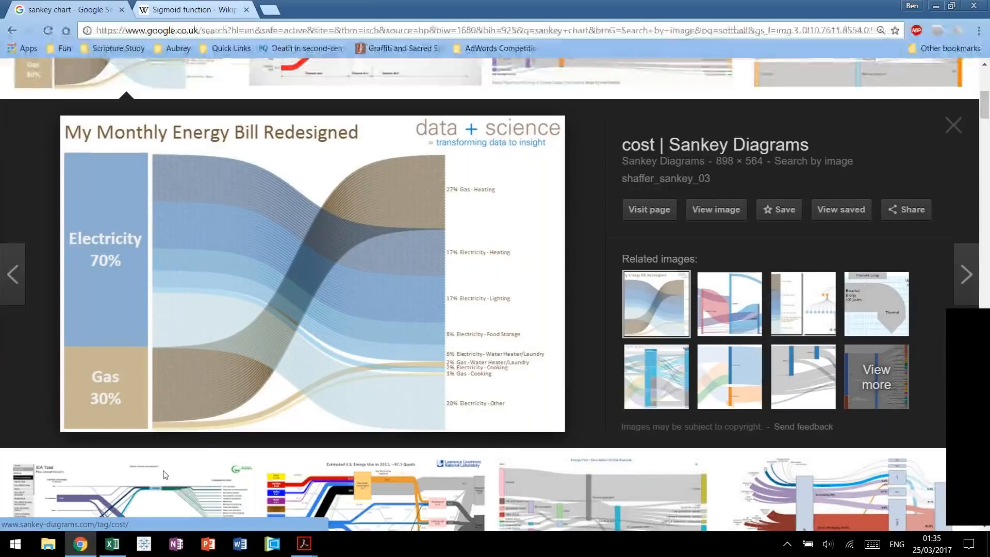
Switch to the African Mobile Data workbook in Excel and review the SalesData columns and rows from first to last.
left_click(112, 543)
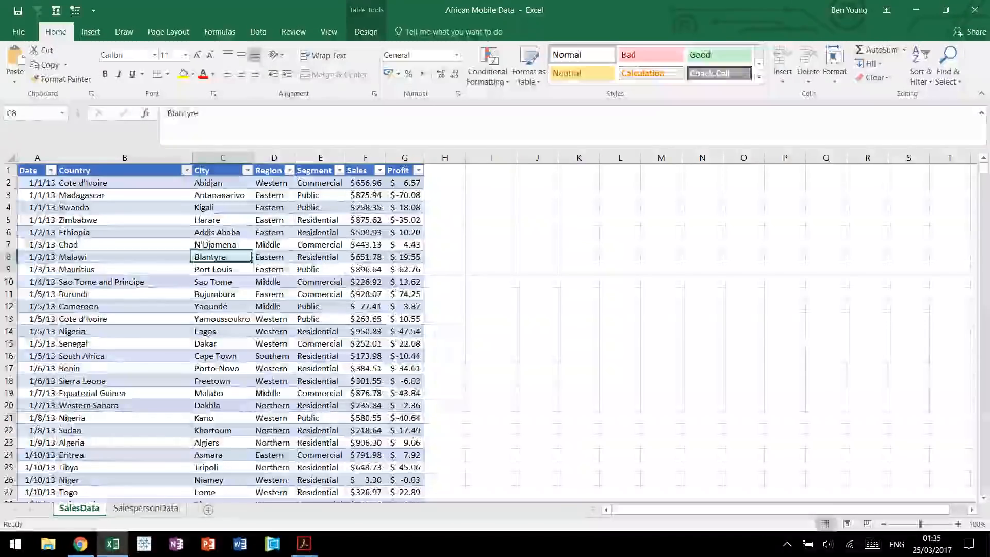
key("ctrl+Home")
key("ctrl+shift+Right")
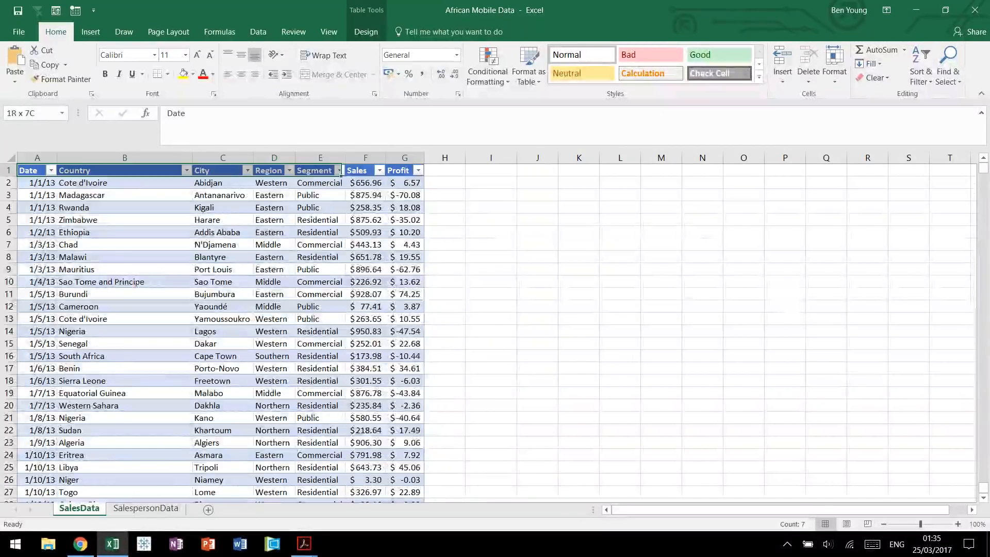
key("ctrl+shift+Down")
key("Down")
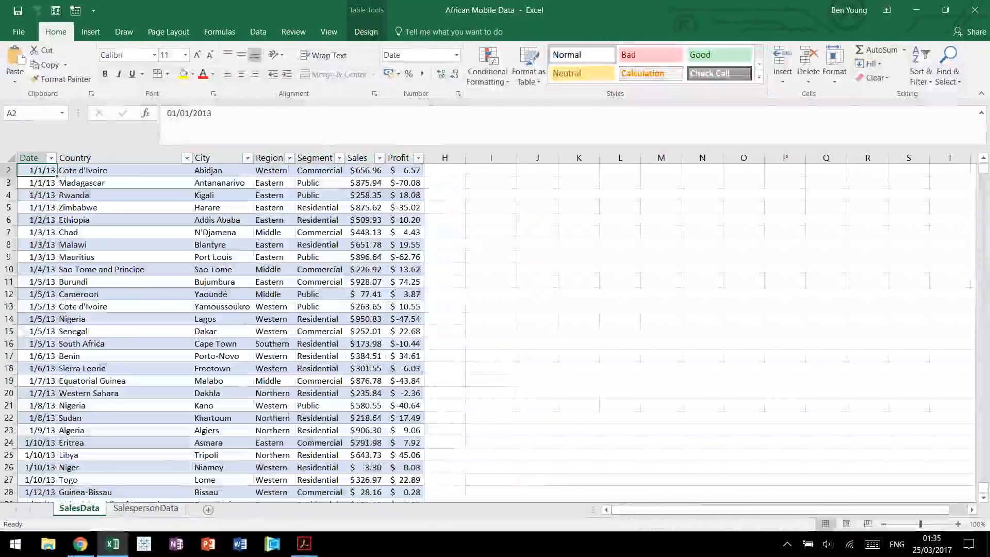
key("ctrl+Down")
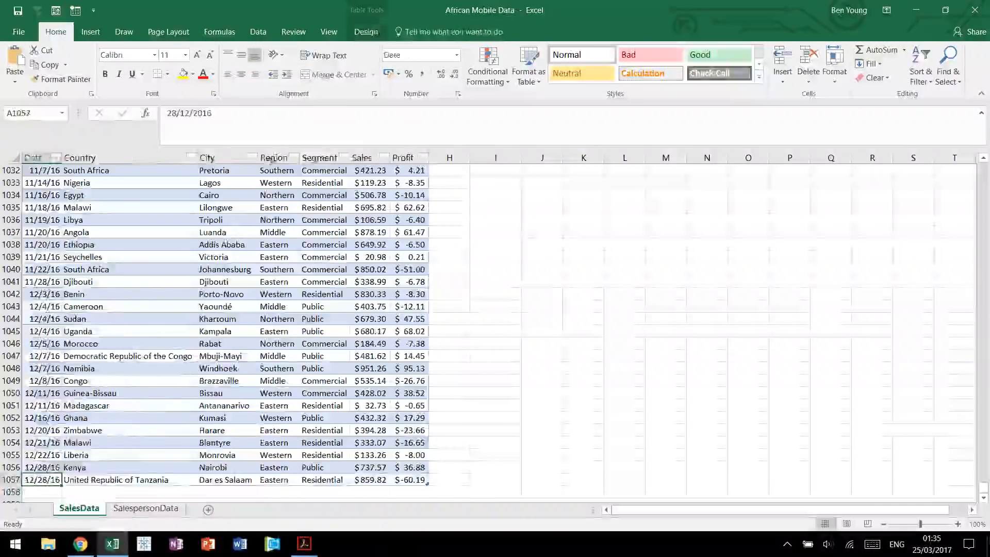
key("ctrl+Up")
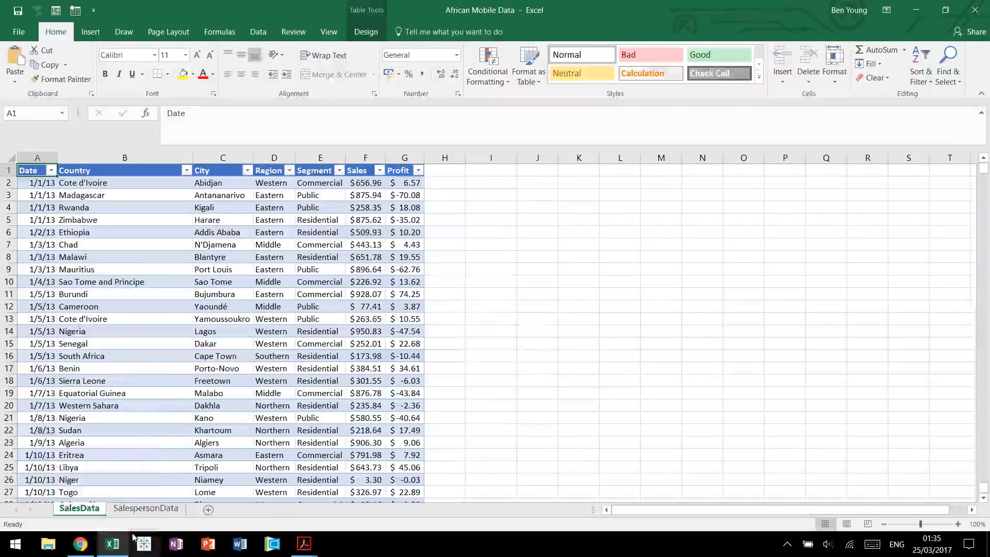
left_click(83, 546)
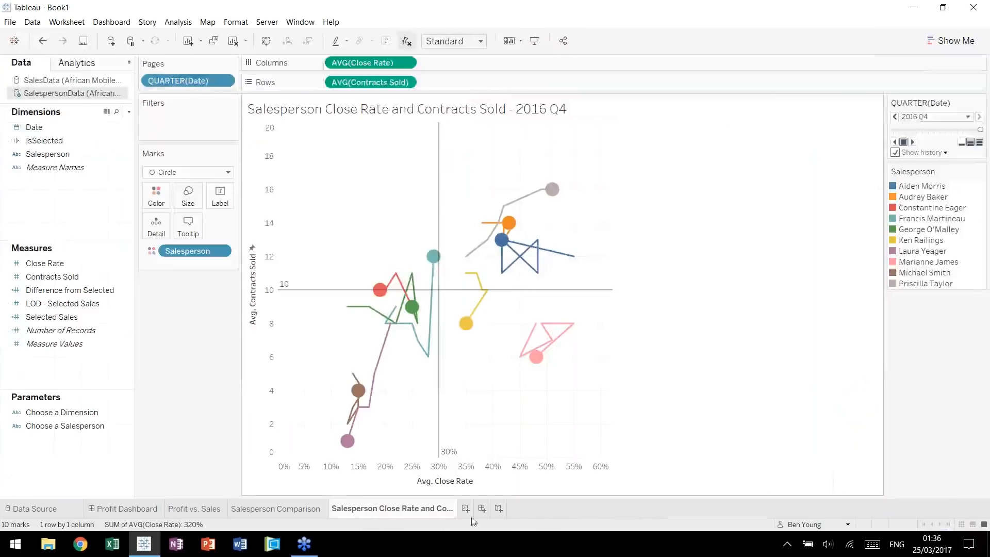
In Tableau, add a new worksheet and connect to the African Mobile Data Excel file with the legacy connection.
key("ctrl+m")
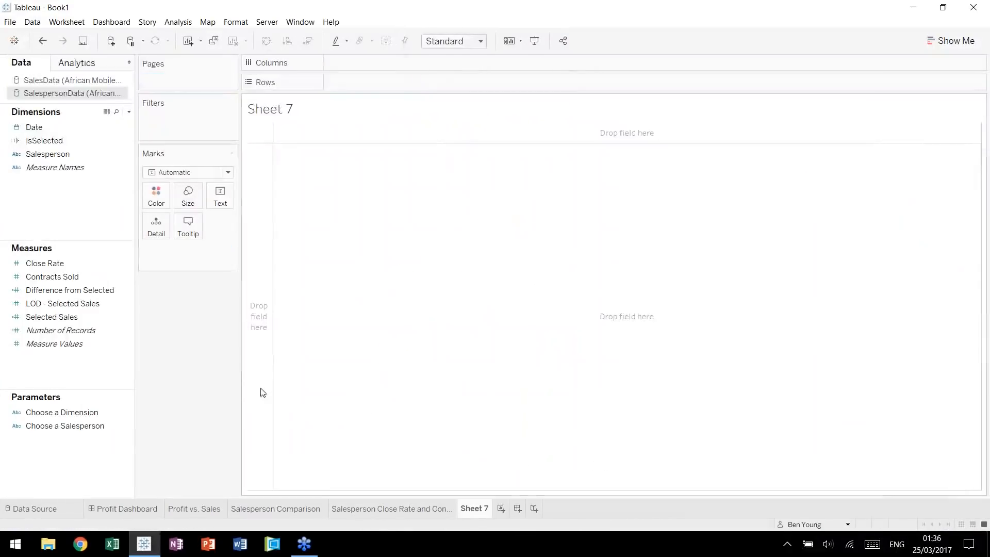
left_click(32, 22)
left_click(51, 36)
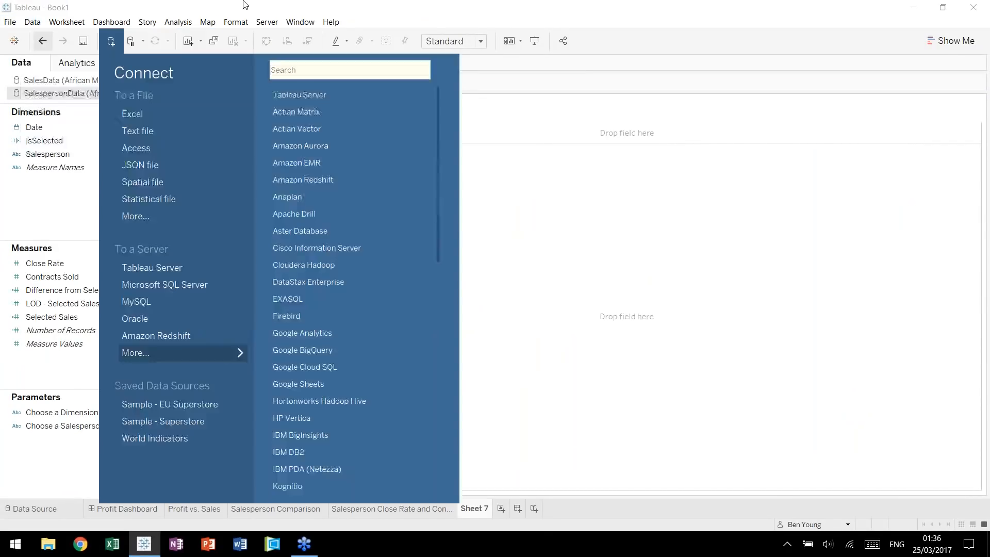
left_click(219, 108)
left_click(217, 105)
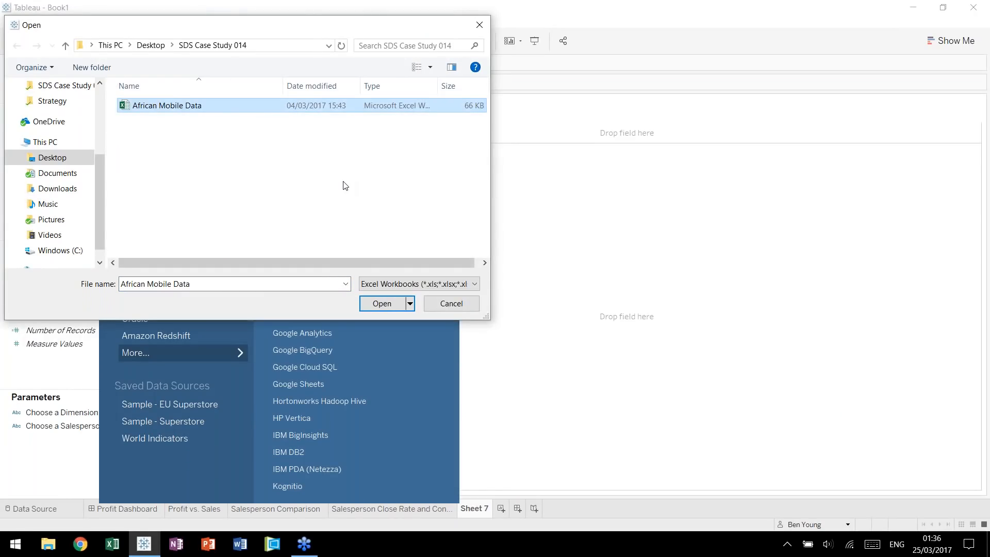
left_click(410, 304)
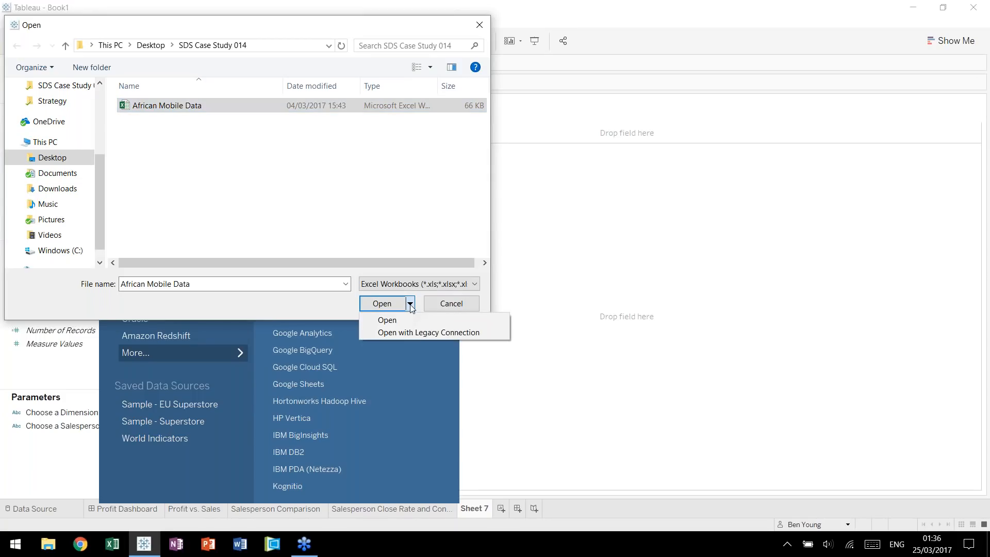
left_click(417, 333)
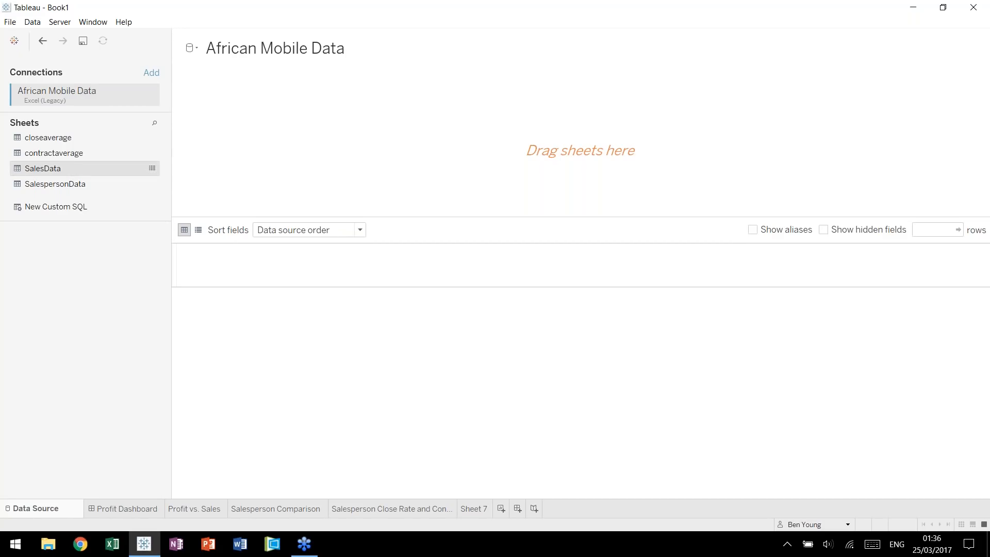
Add the SalesData sheet to the new data source and rename the source "Sankey Dataset".
left_click_drag(43, 168, 338, 84)
left_click(288, 48)
type("Sa")
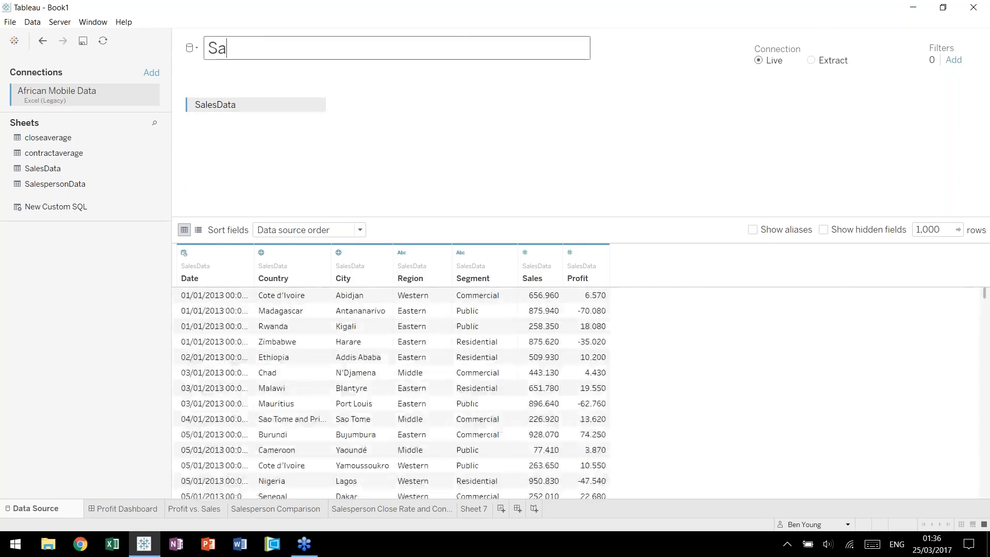
type("nkey Dataset")
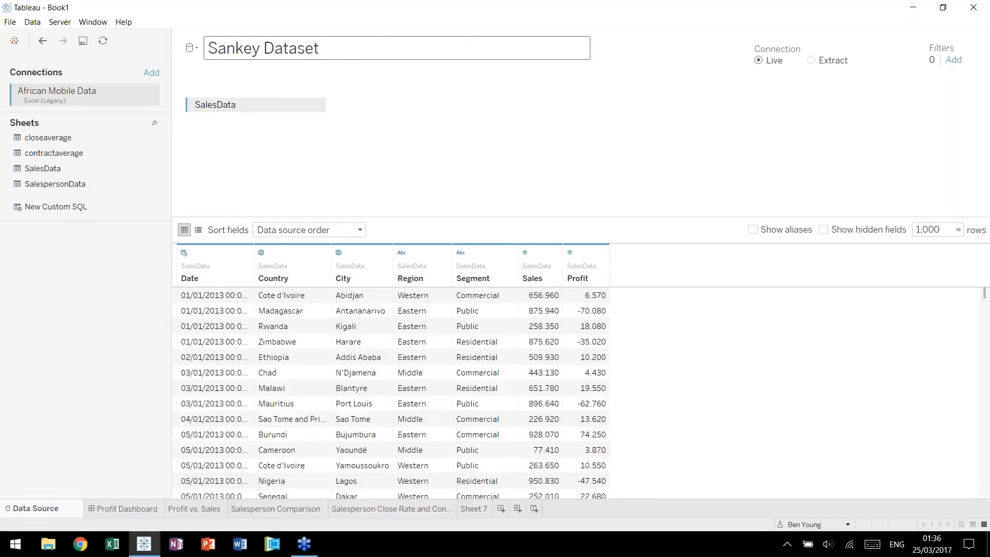
key("Return")
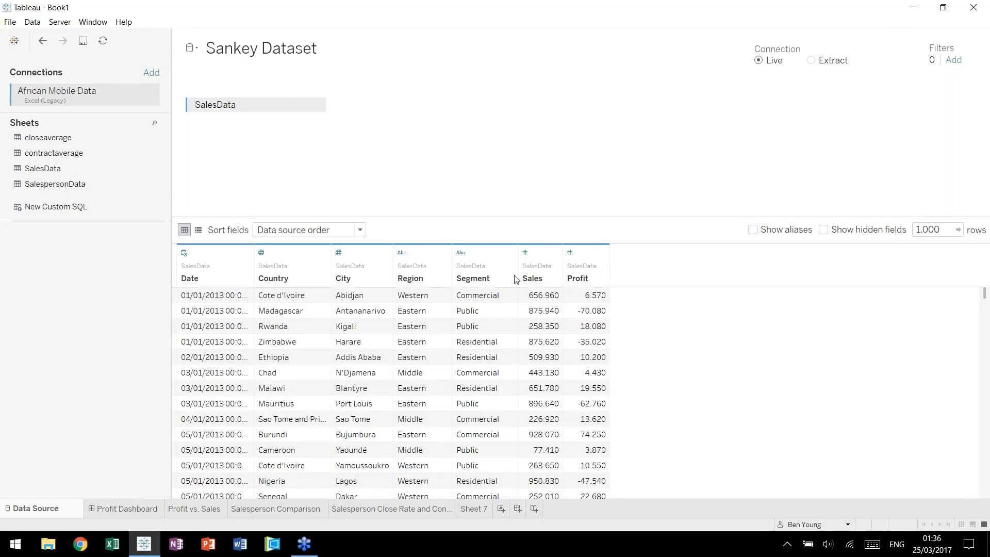
Set the Sankey Dataset preview to display 5000 rows.
left_click(940, 230)
key("BackSpace")
key("BackSpace")
key("BackSpace")
key("BackSpace")
key("BackSpace")
type("5000")
key("Return")
left_click(941, 63)
left_click(223, 5)
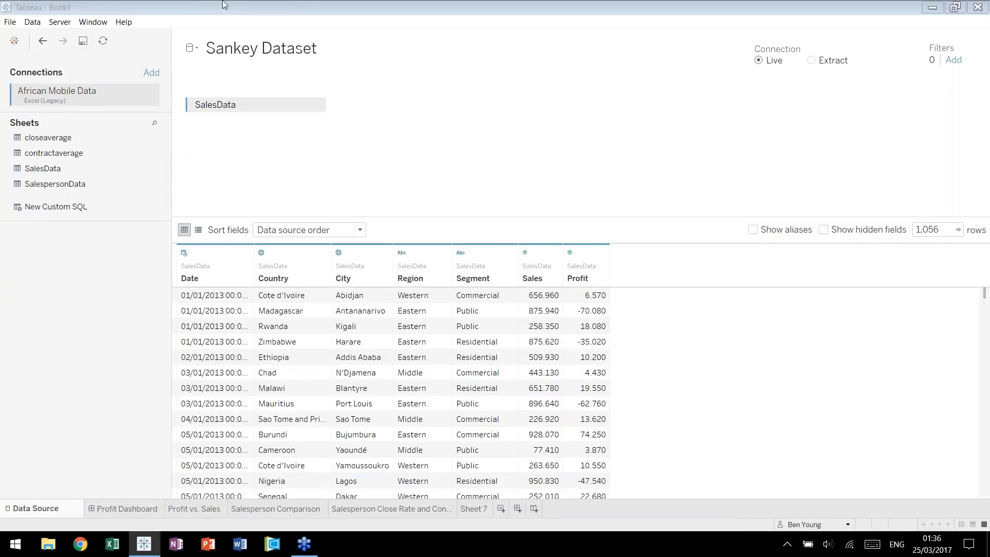
Convert the SalesData table to a custom SQL query and enlarge the query editor.
left_click(32, 22)
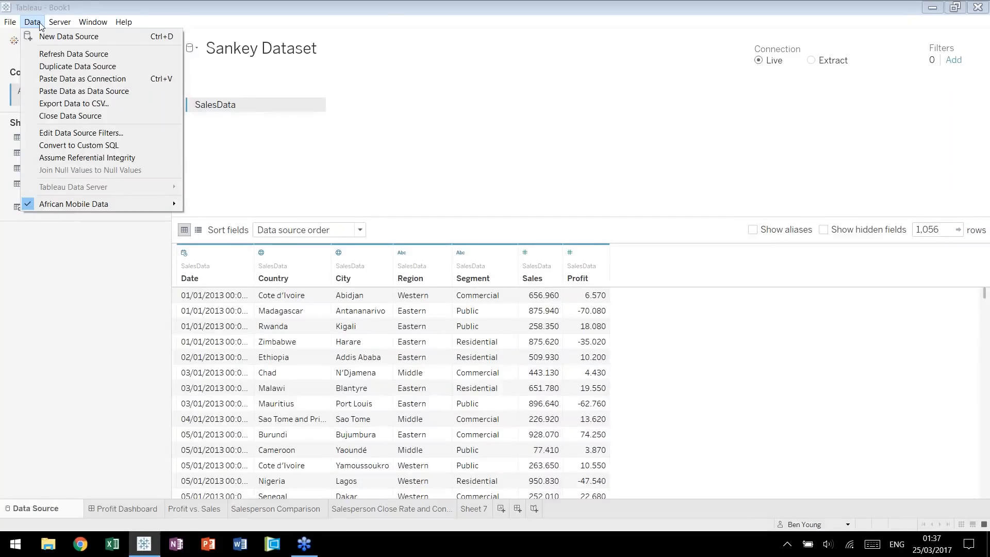
key("Right")
mouse_move(32, 24)
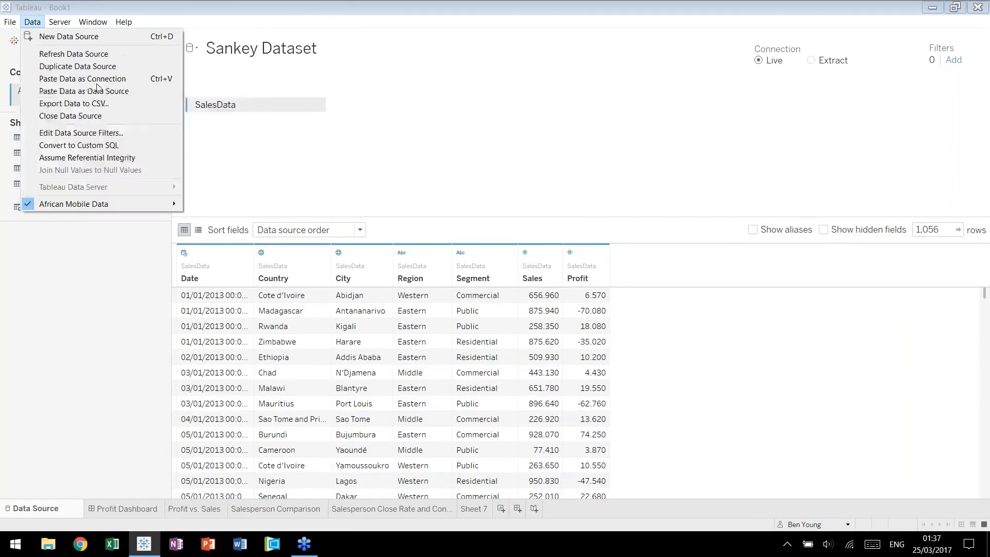
left_click(130, 146)
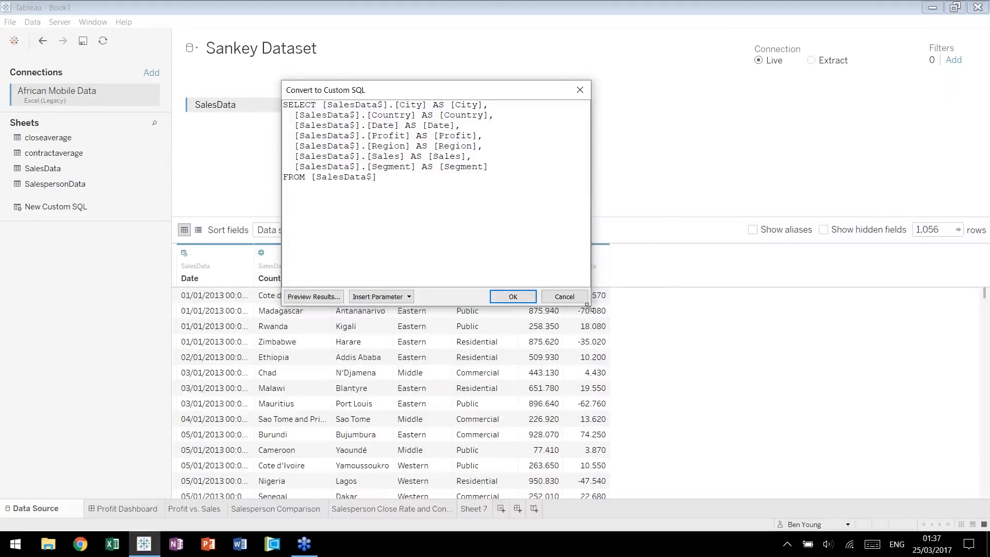
left_click_drag(588, 305, 716, 417)
Examine the generated query's SELECT field list and its FROM [SalesData$] clause.
key("shift+Left")
key("shift+Left")
key("shift+Right")
key("shift+Right")
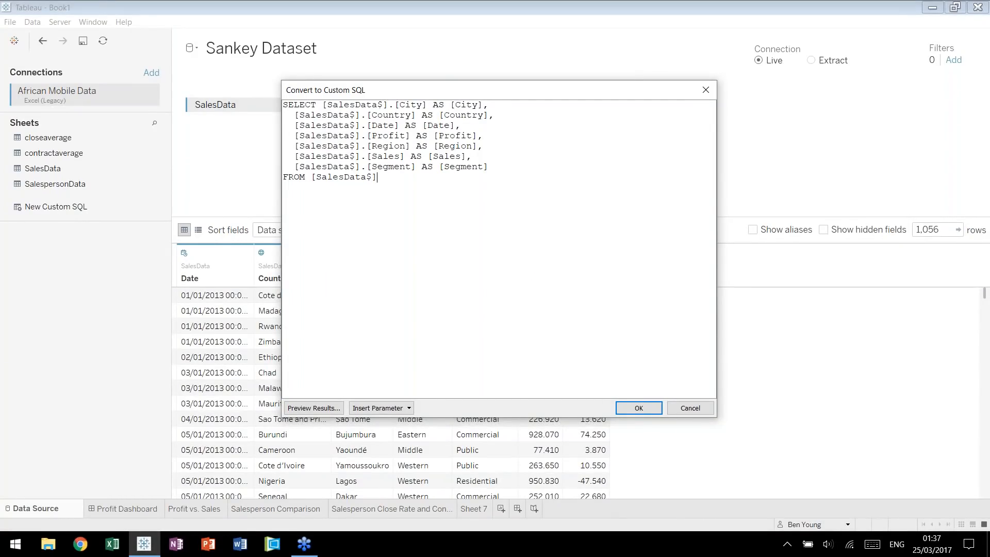
left_click_drag(316, 106, 378, 177)
left_click(324, 106)
left_click(378, 177)
left_click_drag(313, 177, 444, 200)
left_click(444, 199)
left_click_drag(389, 179, 338, 177)
left_click(435, 191)
Append UNION ALL and a second copy of the SELECT statement to the query, and apply the custom SQL.
key("ctrl+a")
key("ctrl+c")
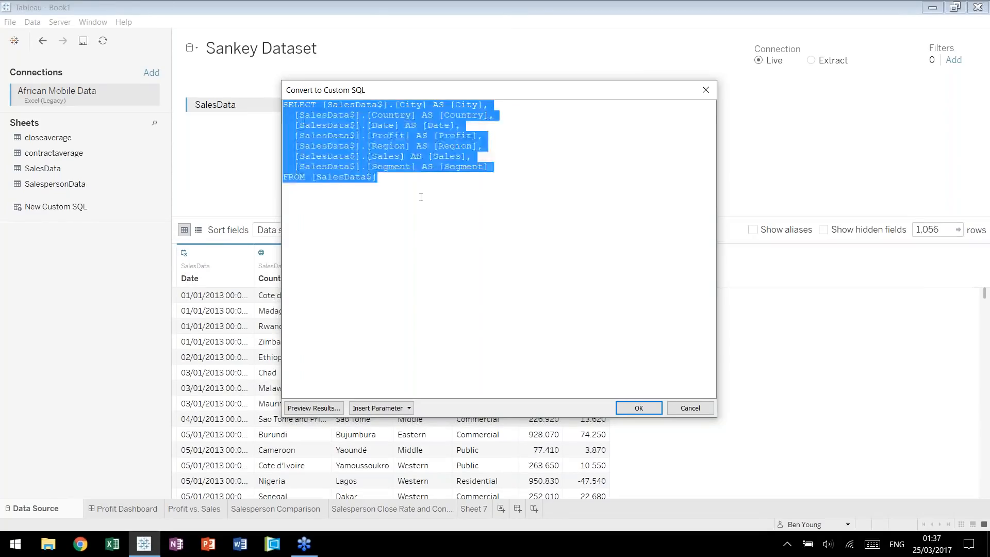
left_click(495, 199)
key("Return")
type("UNION ALL")
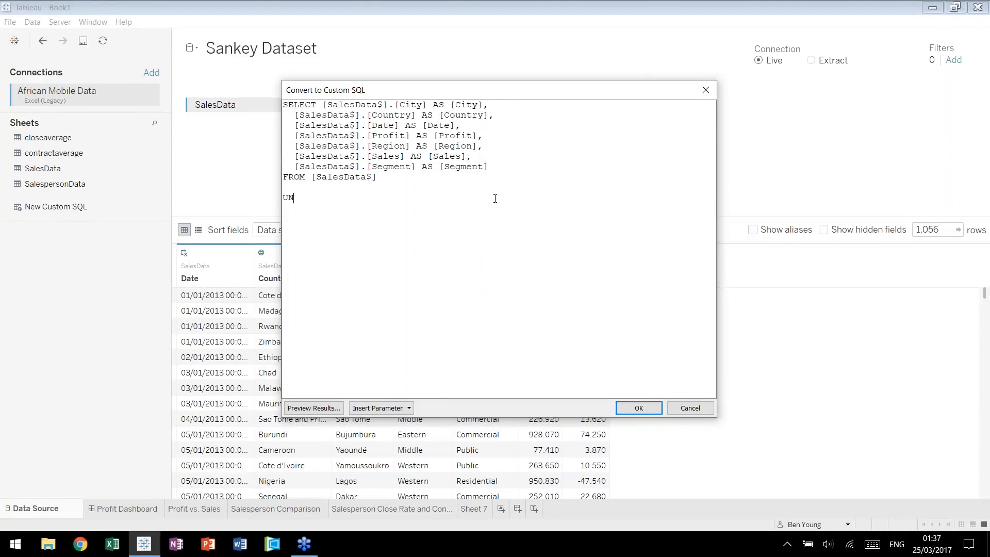
key("Return")
key("Return")
key("ctrl+v")
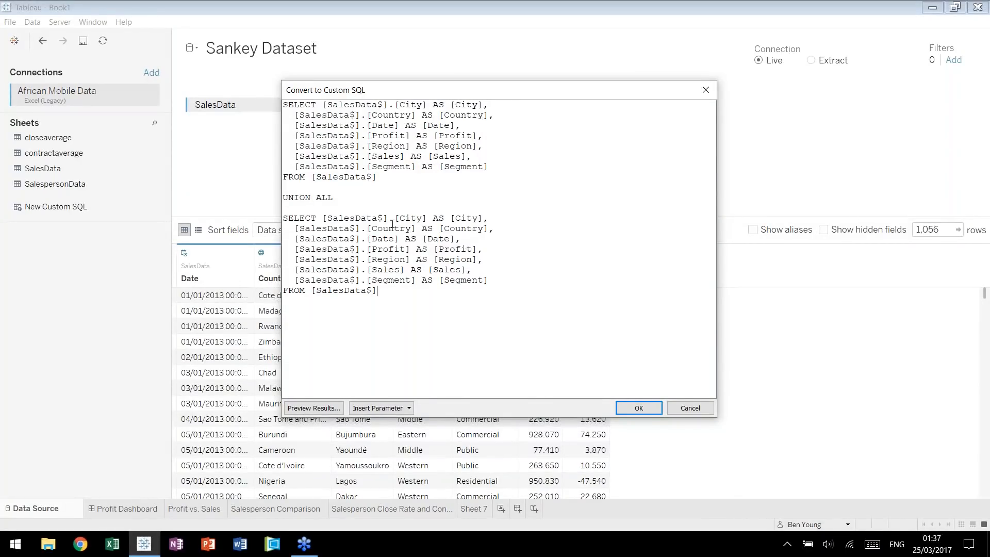
left_click(640, 408)
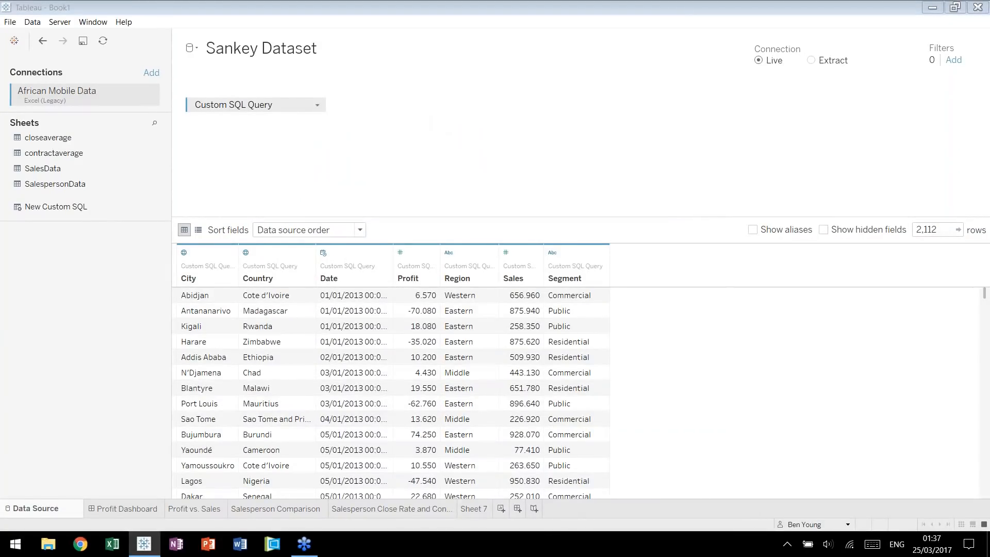
Edit the custom SQL query and add "Segment" as VizSide as the last field of the first SELECT statement.
left_click(319, 105)
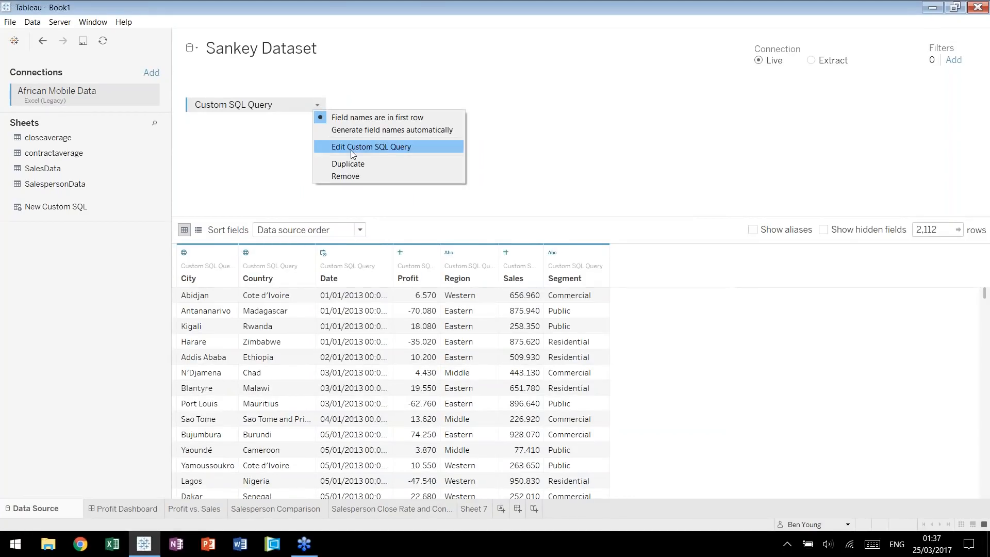
left_click(585, 177)
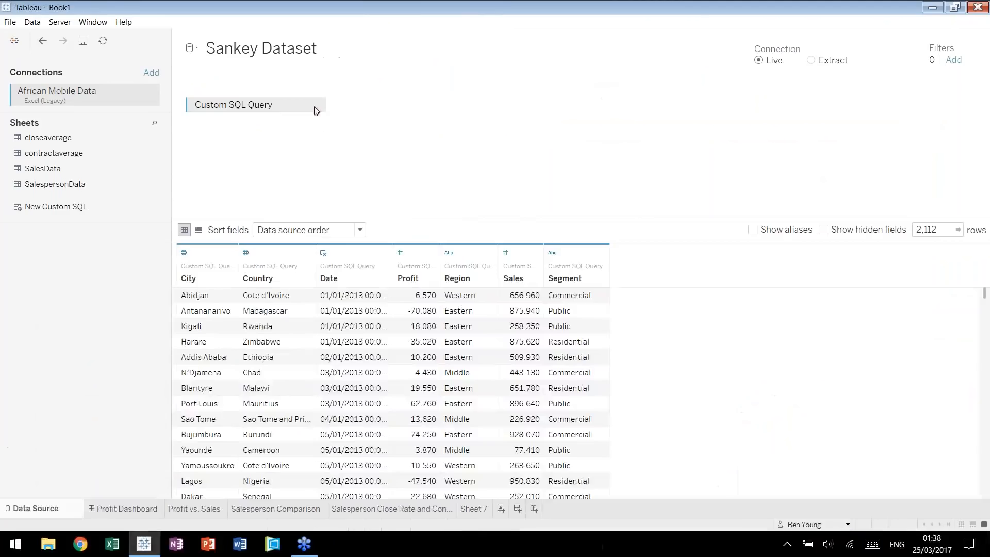
left_click(317, 105)
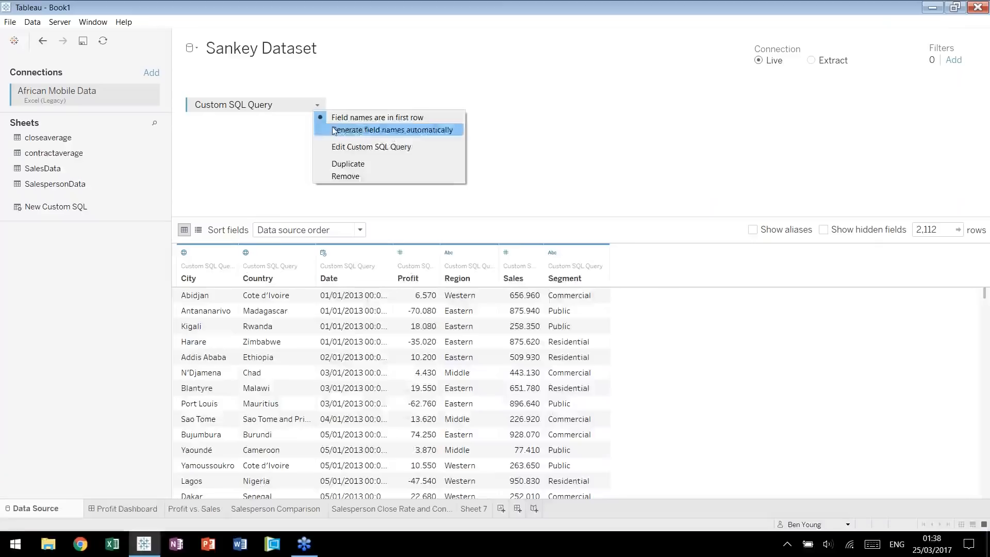
left_click(337, 149)
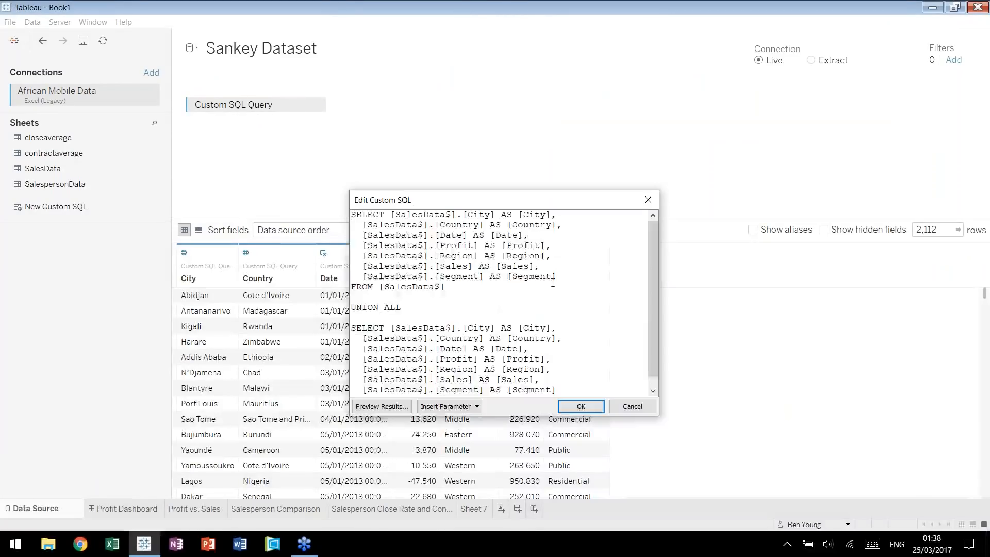
type(",")
key("Return")
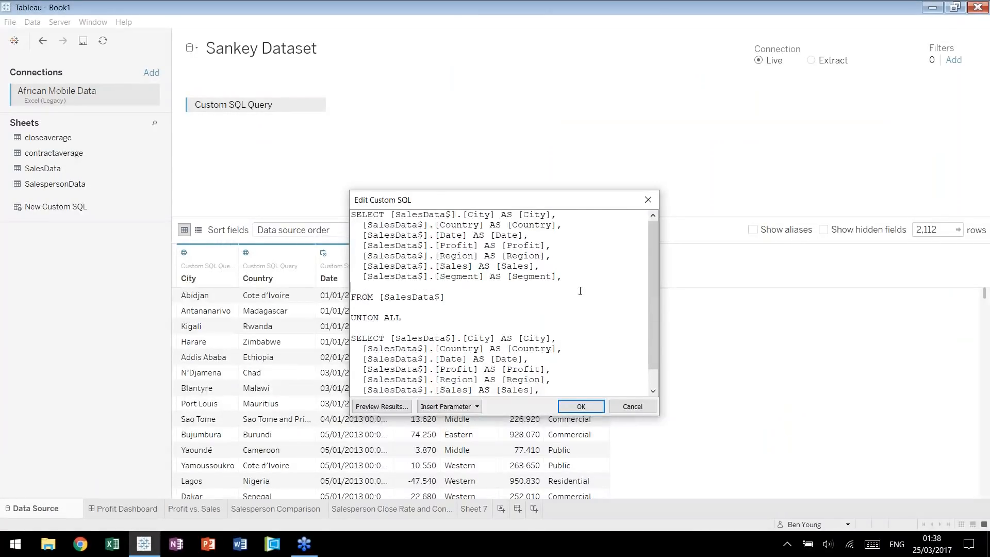
type("\"Segment\" as VizSide")
Add "Region" as VizSide as the last field of the second SELECT statement.
scroll(581, 291, "down", 1)
left_click(578, 380)
type(",")
key("Return")
type("\"R")
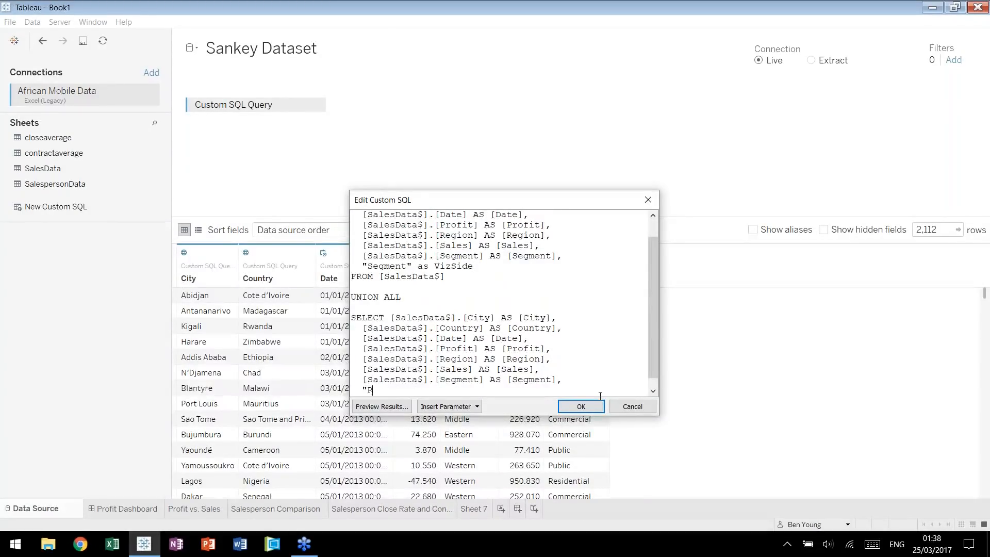
type("egion\" as VizSide")
scroll(529, 382, "down", 1)
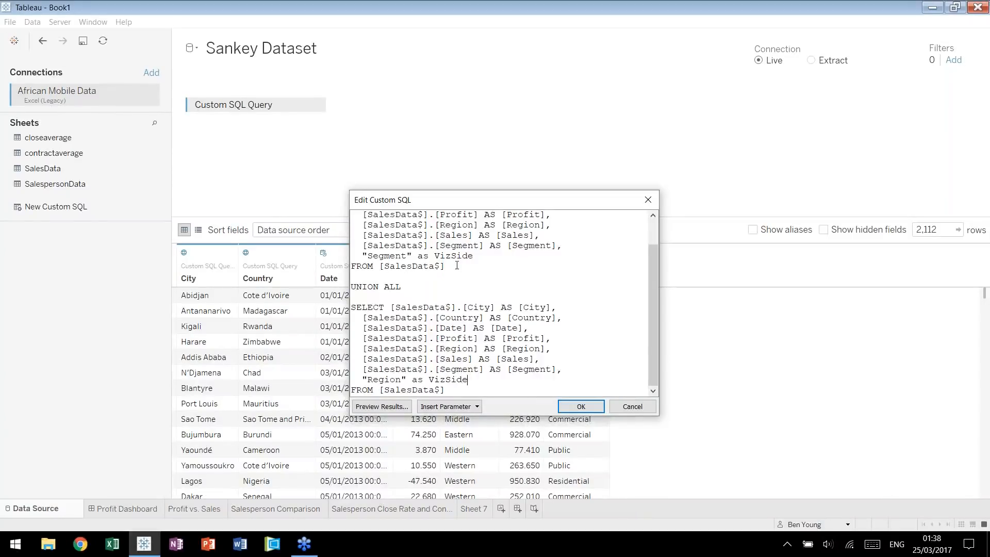
Enlarge the query editor, check the added commas and VizSide fields in both SELECT statements, and apply the query.
scroll(509, 317, "up", 1)
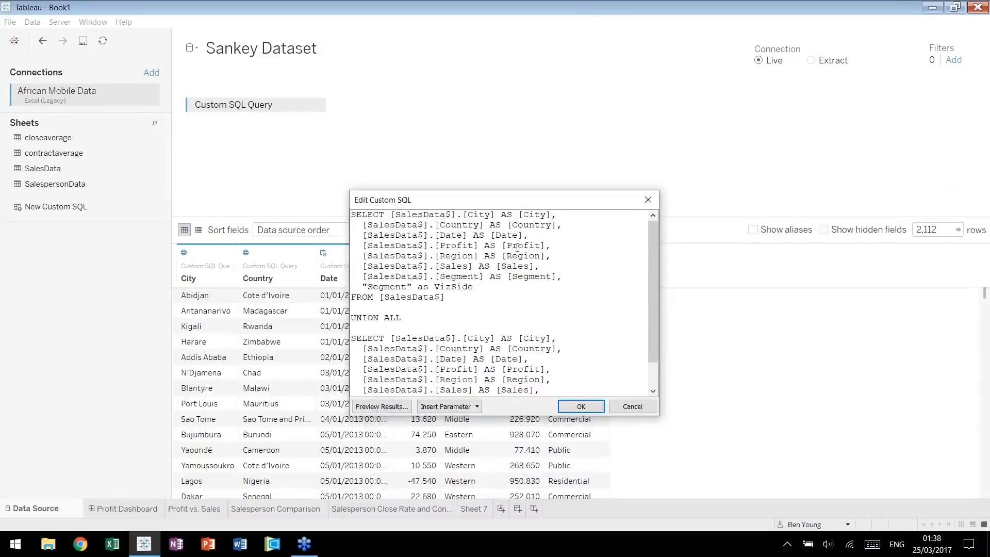
left_click_drag(512, 202, 498, 126)
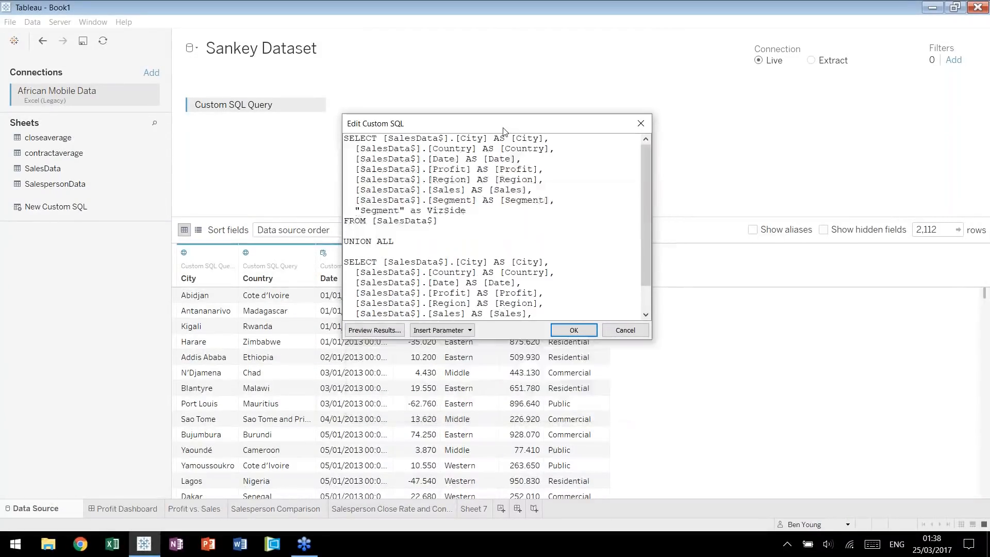
left_click_drag(734, 420, 733, 419)
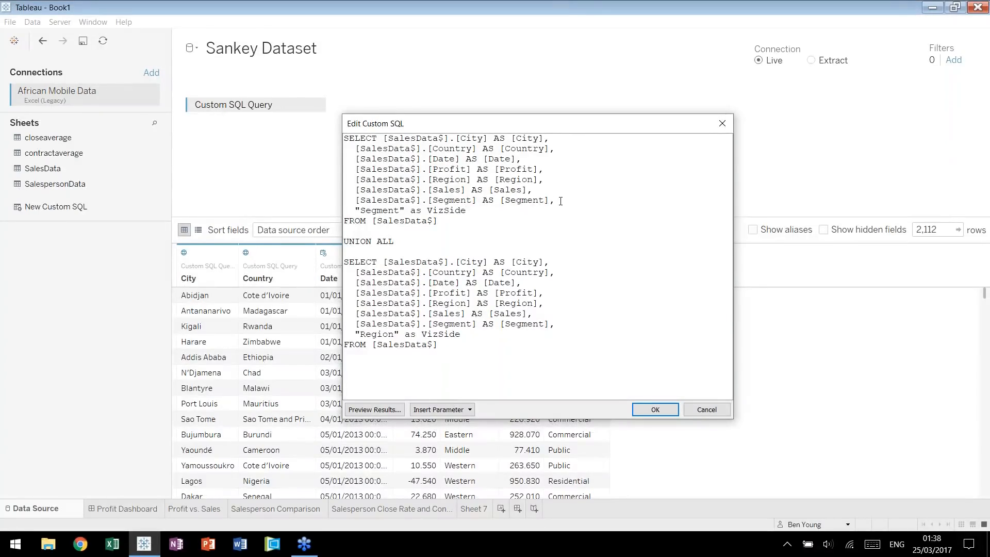
left_click_drag(555, 201, 549, 201)
left_click_drag(555, 328, 549, 326)
left_click(464, 240)
double_click(447, 210)
double_click(441, 334)
key("Right")
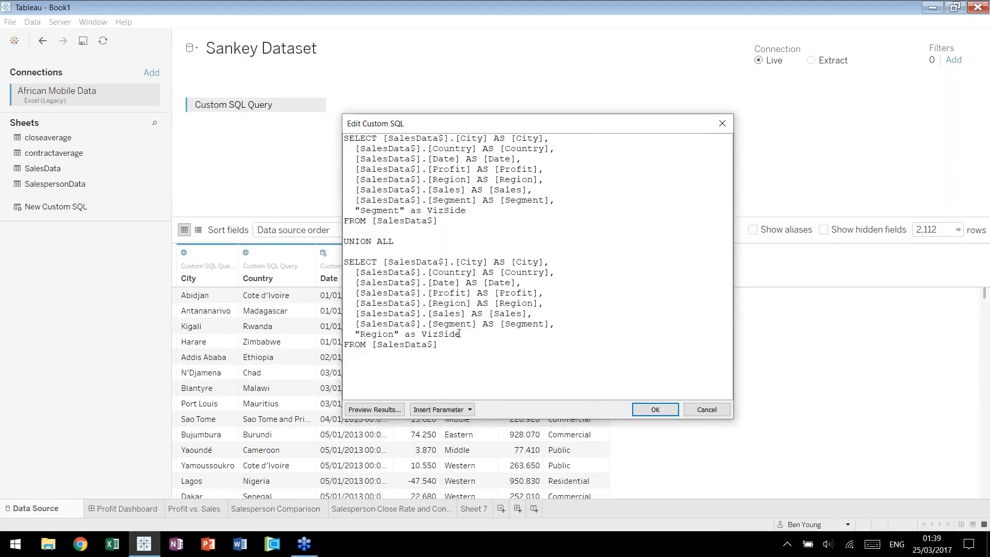
left_click(655, 409)
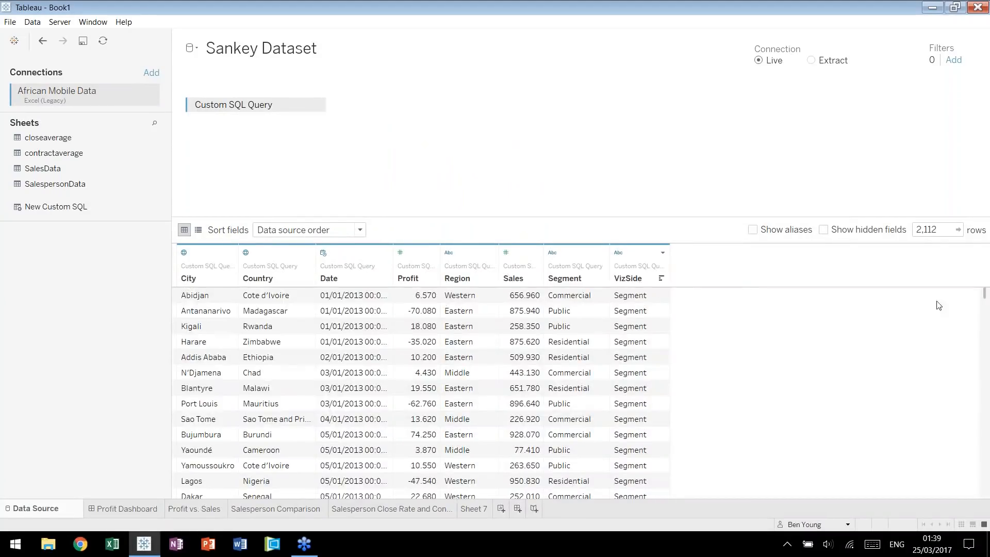
Check the VizSide values further down the data preview, compare with the Sankey example in Chrome, and open Sheet 7 in Tableau.
left_click_drag(985, 298, 986, 430)
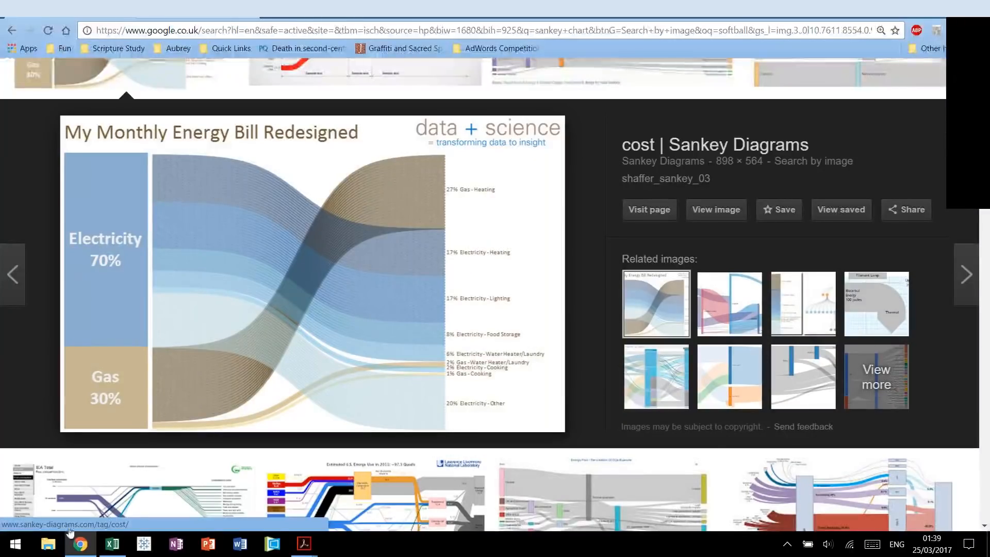
left_click(144, 544)
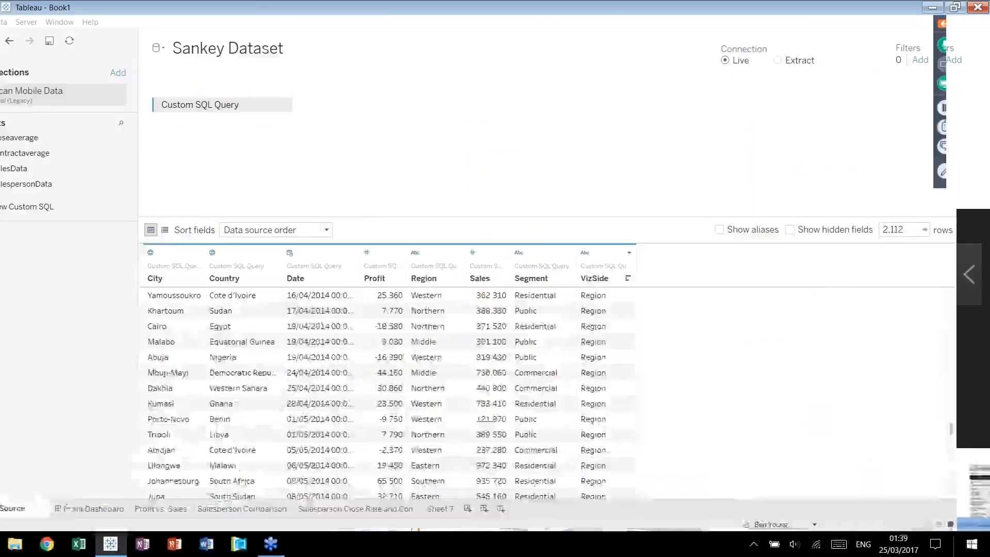
left_click(481, 509)
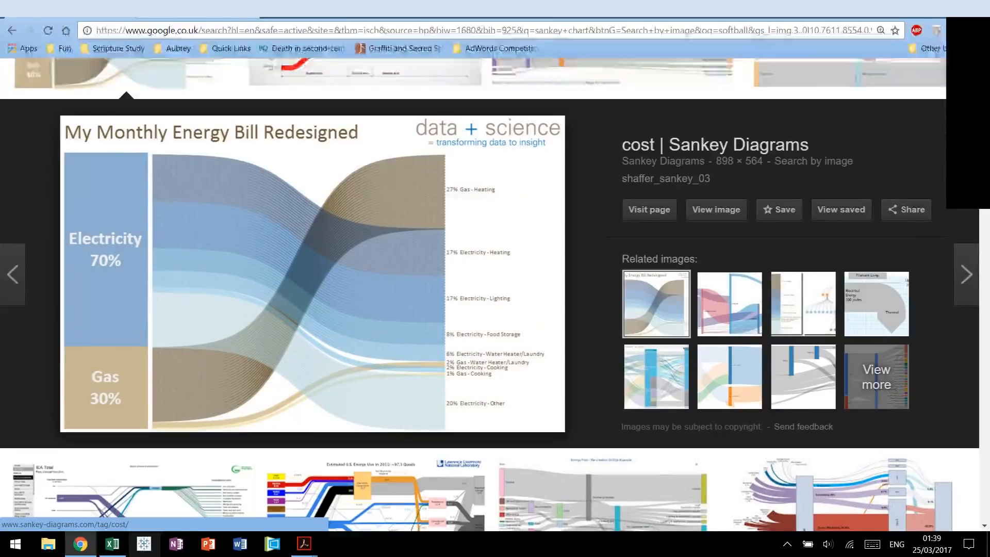
Examine the Profit Trend worksheet from the Profit Dashboard and return to the empty Sheet 7.
left_click(144, 544)
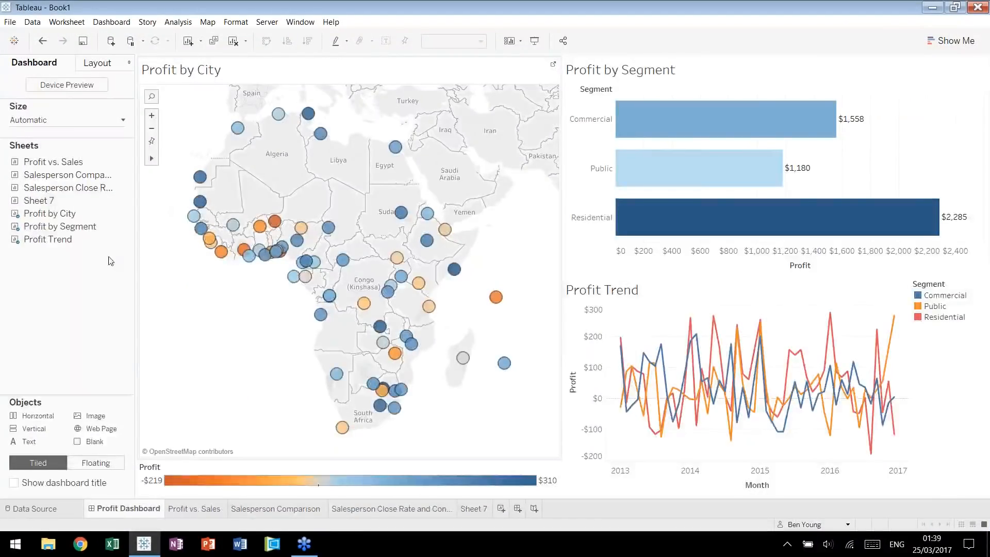
left_click(127, 240)
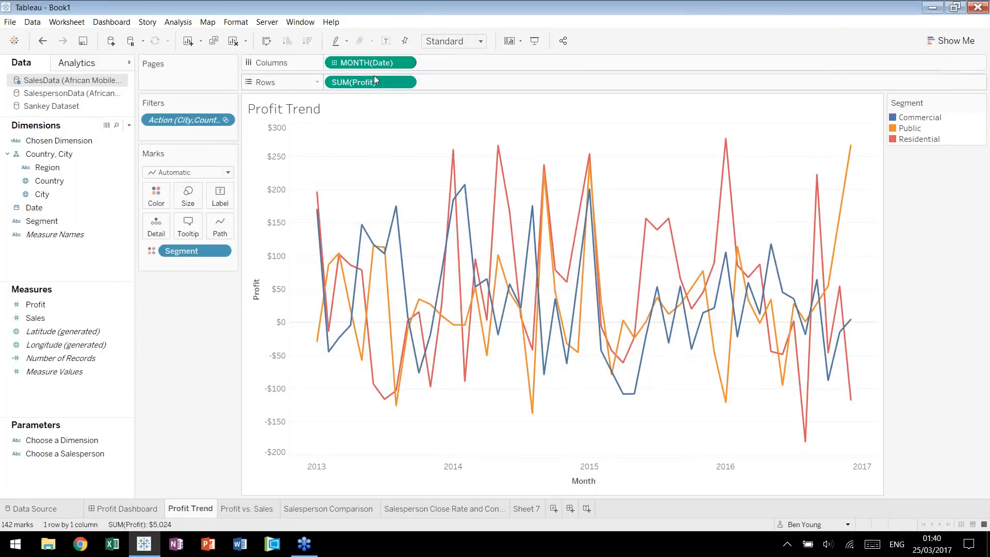
mouse_move(396, 208)
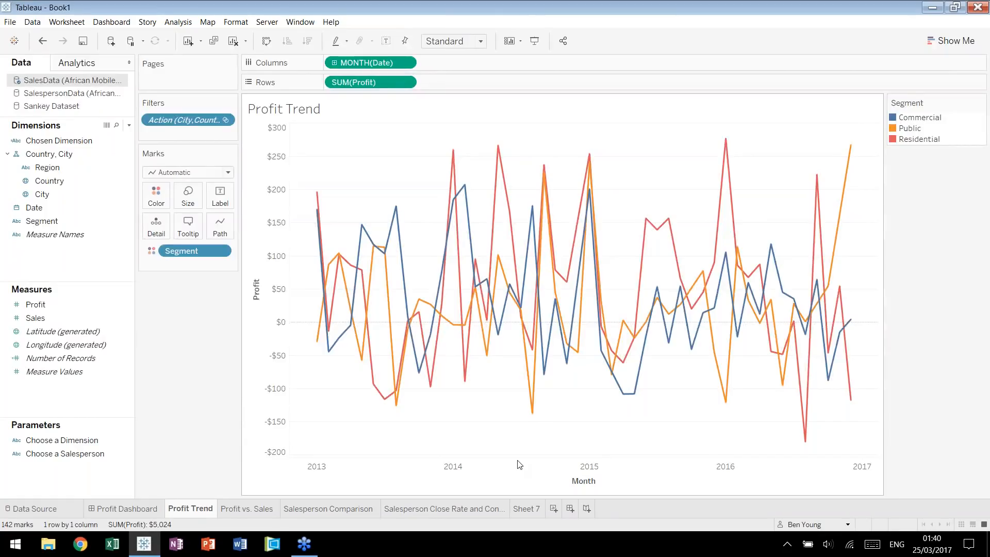
left_click(526, 508)
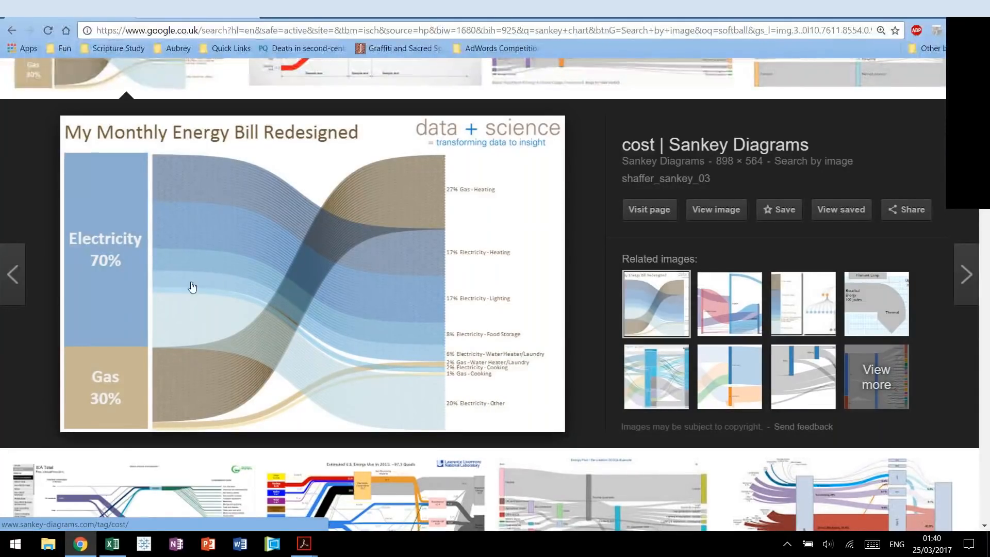
Switch to the African Mobile Data workbook in Excel, examine the first SalesData record across all columns, and return to Tableau.
left_click(112, 544)
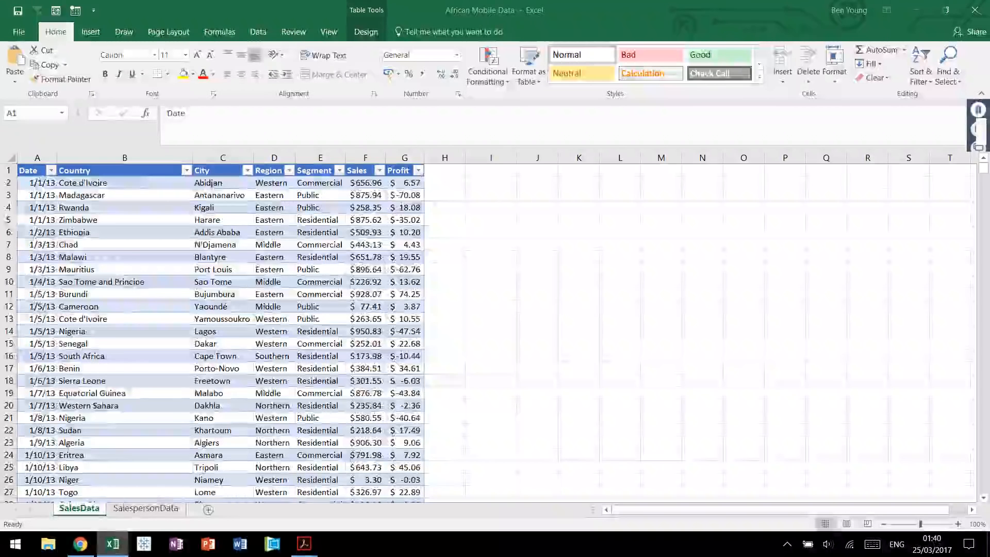
left_click(149, 183)
key("Left")
key("shift+Right")
key("shift+Right")
key("shift+Right")
key("shift+Right")
key("shift+Right")
key("shift+Right")
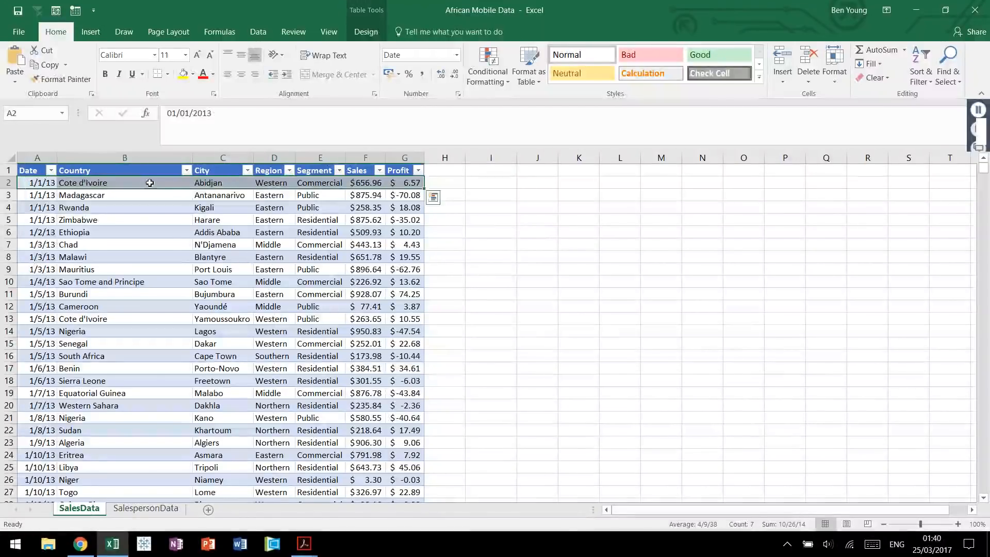
left_click(445, 184)
left_click(236, 295)
key("ctrl+Home")
key("alt+Tab")
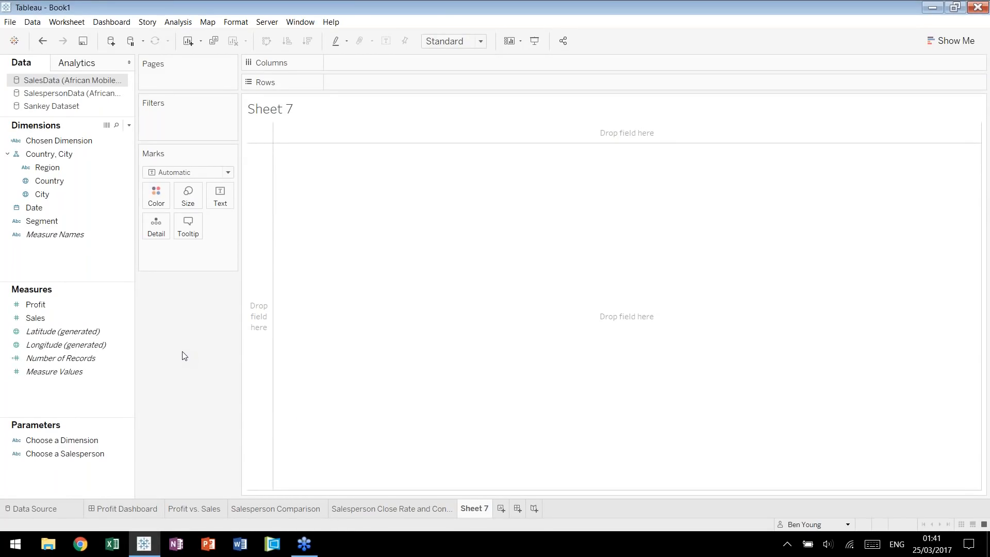
left_click_drag(65, 224, 332, 113)
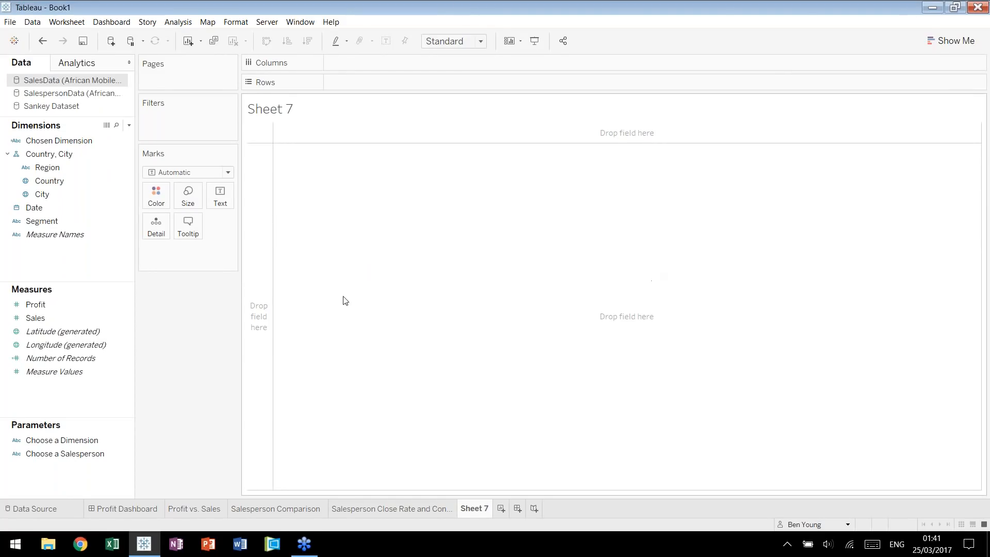
key("alt+a")
type("cToP")
left_click(170, 306)
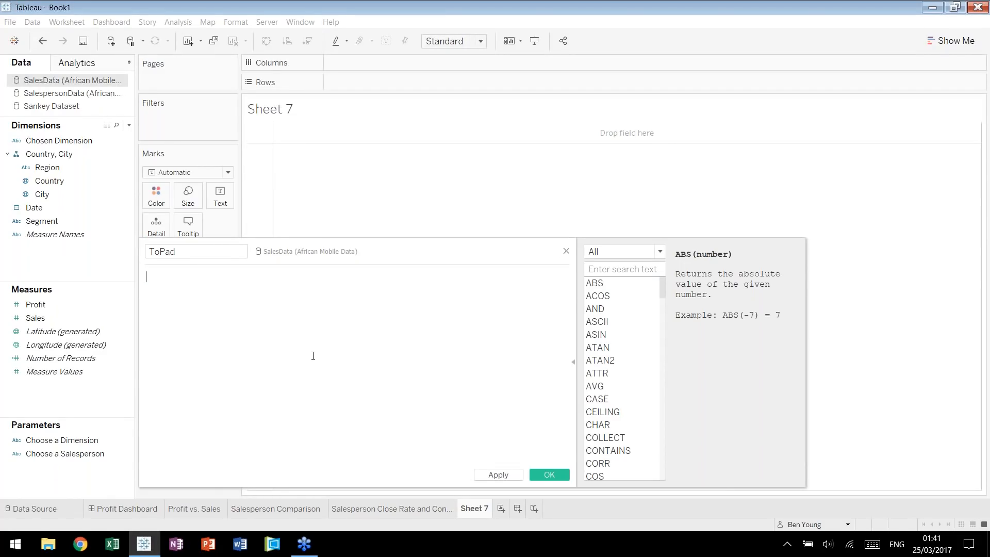
type("if vi")
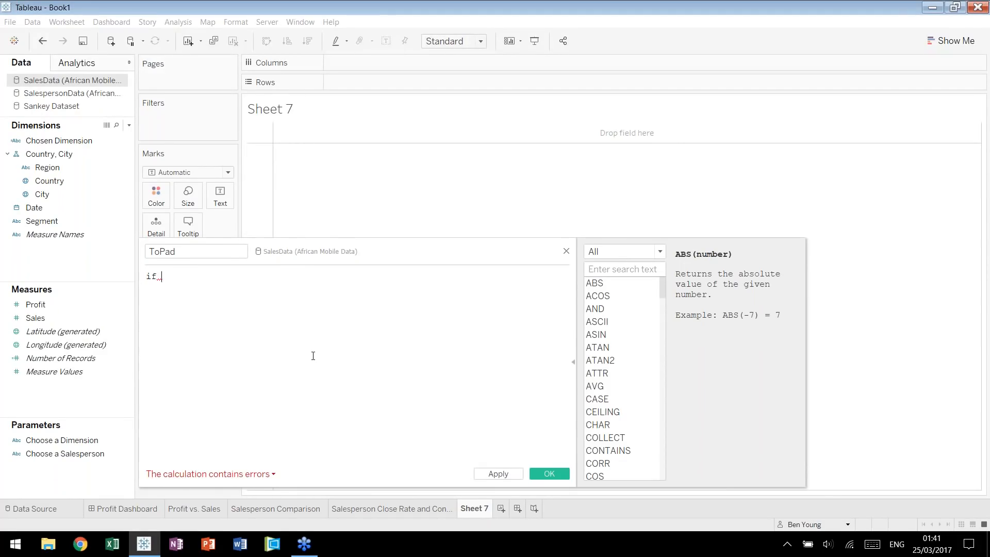
key("Down")
key("Return")
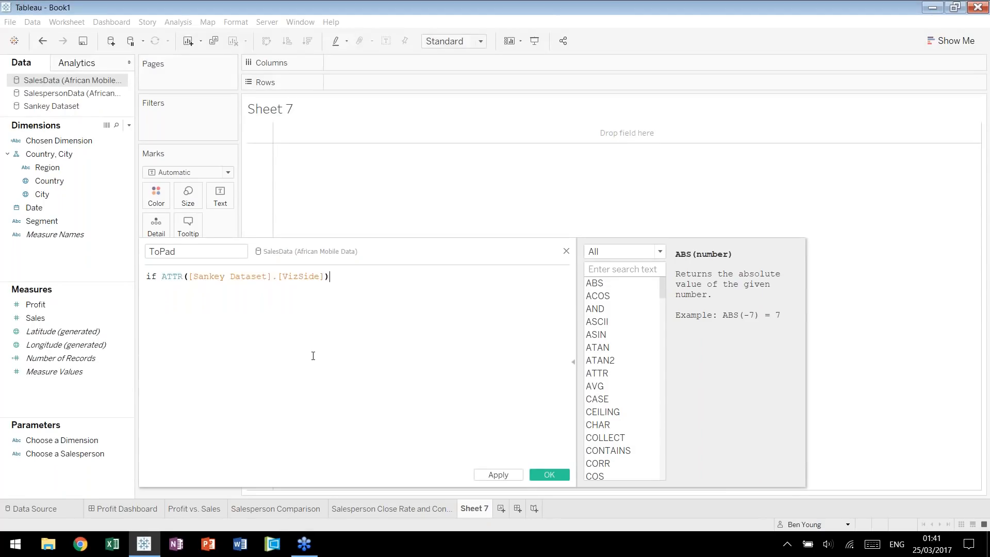
key("ctrl+a")
key("BackSpace")
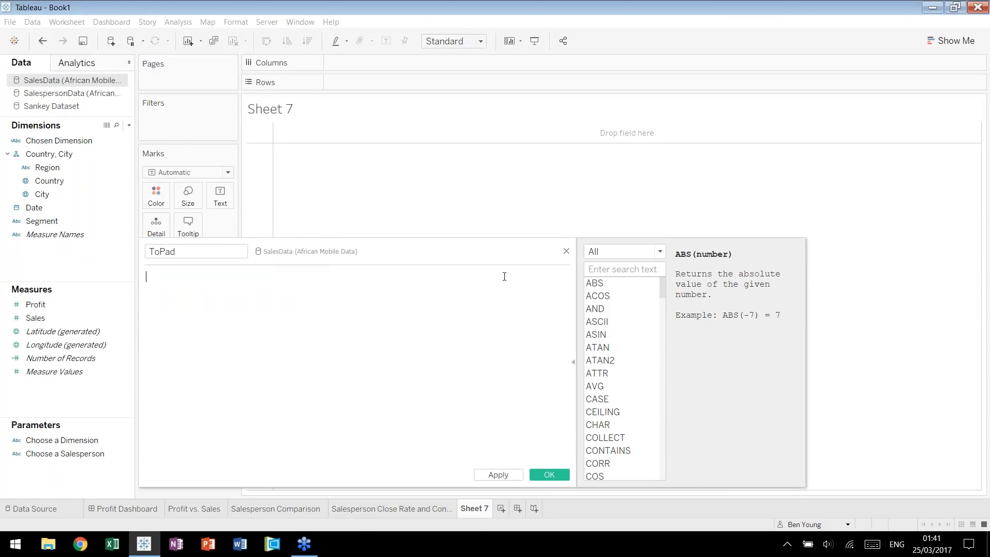
left_click(567, 252)
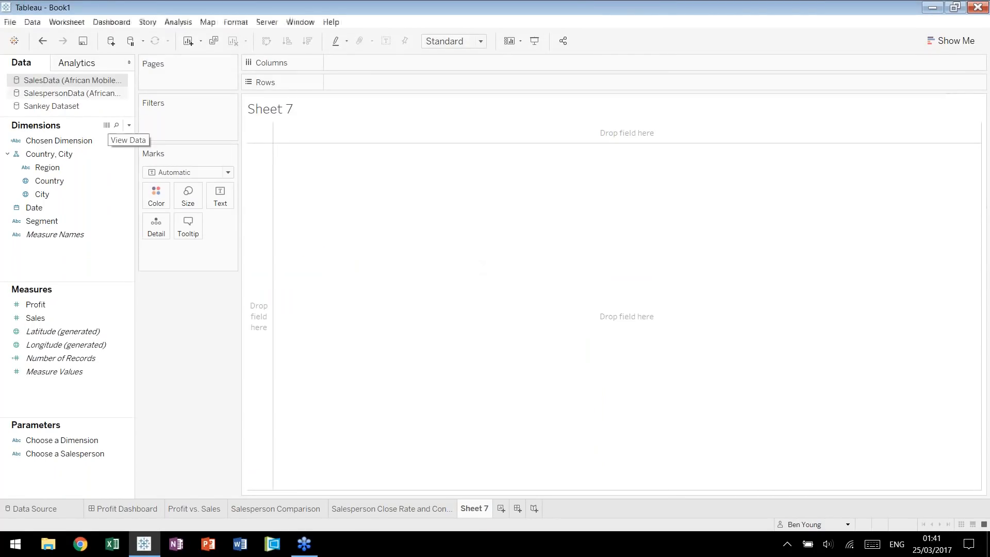
Start a new calculated field named ToPad in the Sankey Dataset data source.
left_click(47, 106)
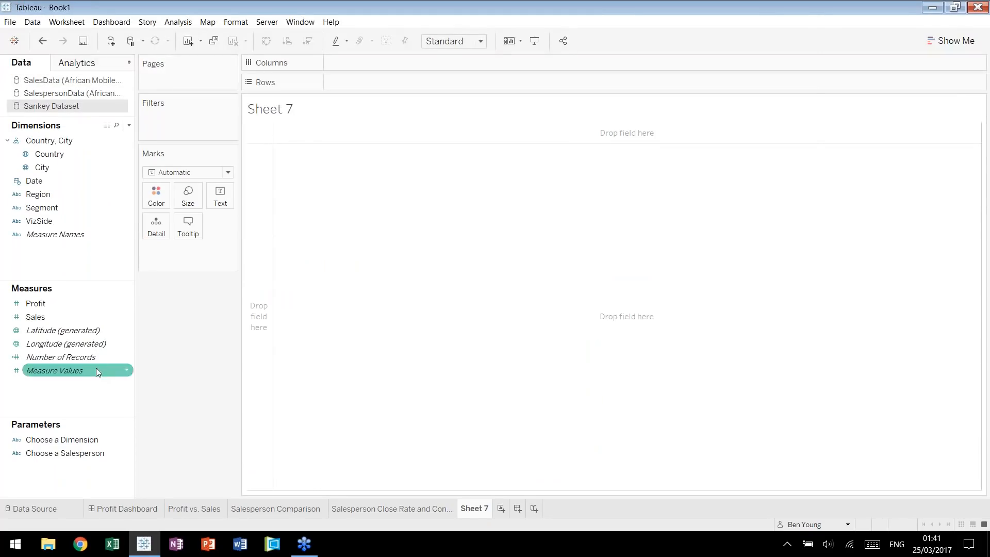
right_click(97, 388)
left_click(145, 396)
type("ToPad")
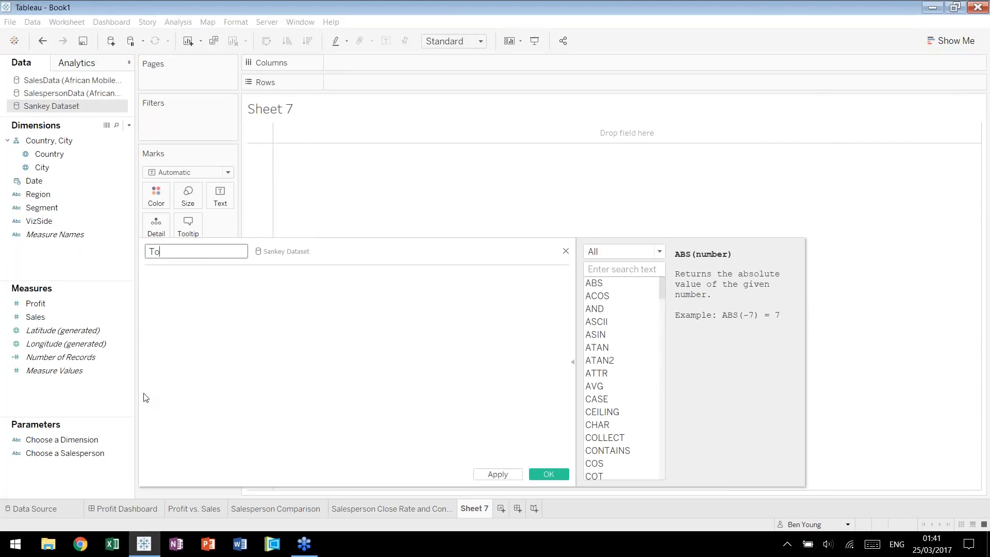
Define ToPad with the formula if [VizSide] = "Segment" then 1 else 49 end, and save the calculation.
key("Tab")
type("if [Viz")
key("Return")
type("= \"Segment\"")
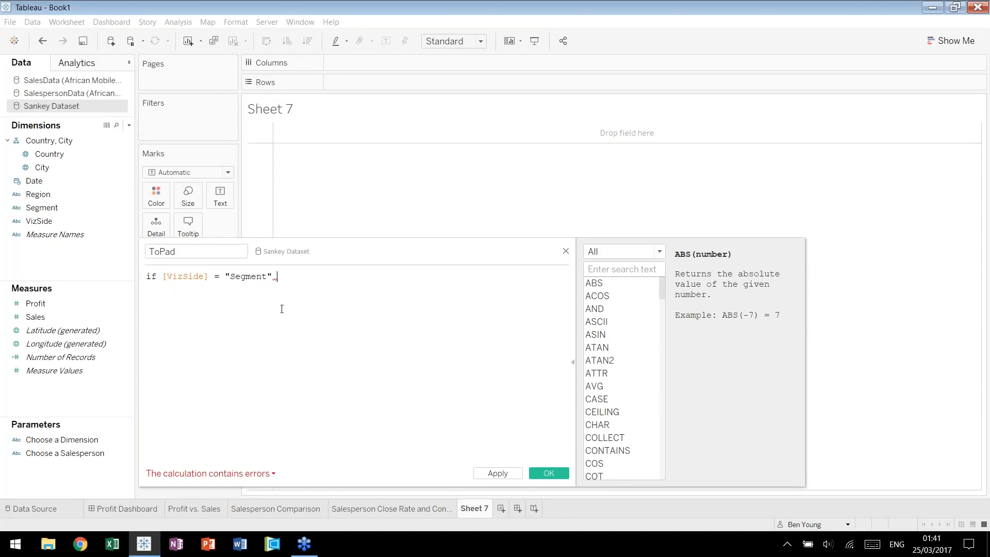
type(" then 1 else 49 ")
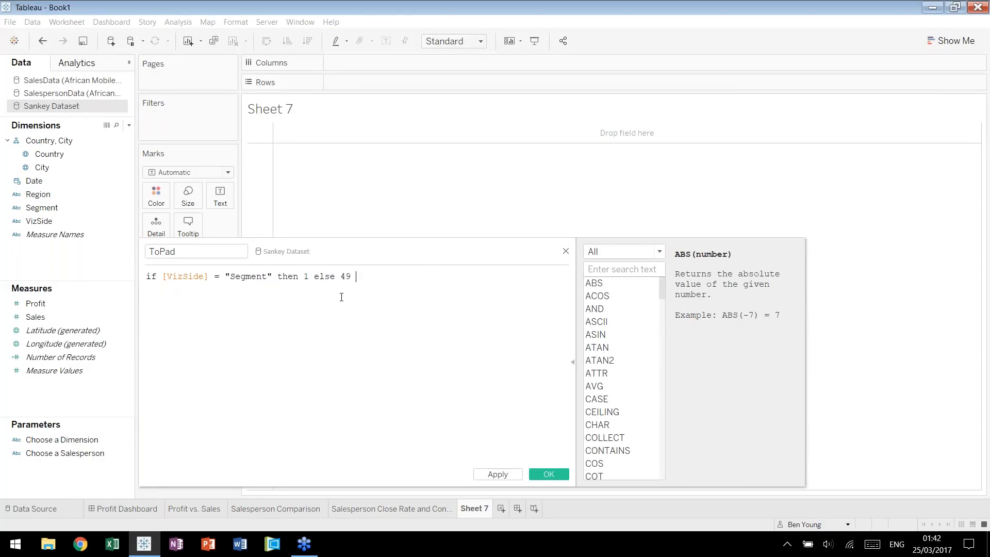
type("end")
left_click(411, 270)
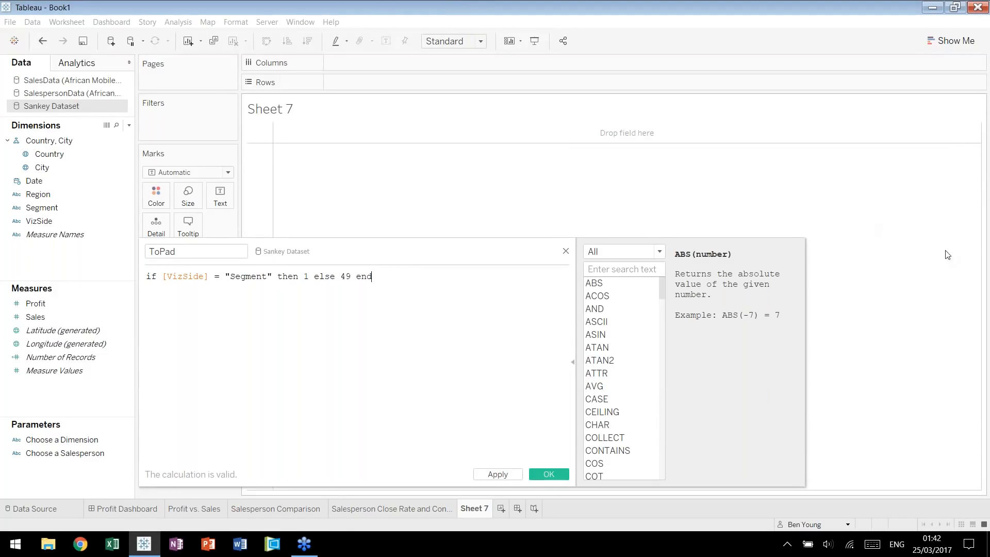
left_click(550, 472)
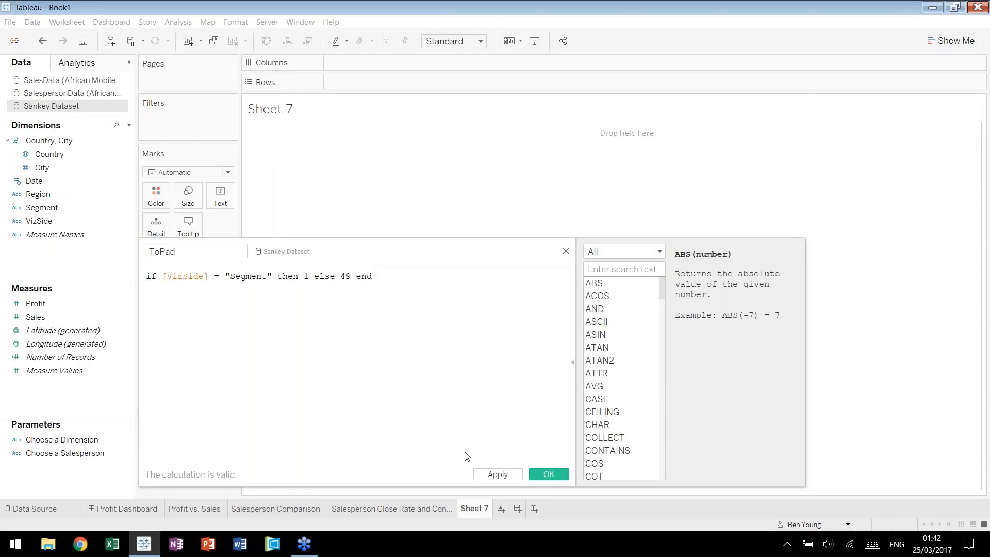
Place ToPad on Columns as a discrete dimension and add Number of Records to Rows.
right_click(73, 338)
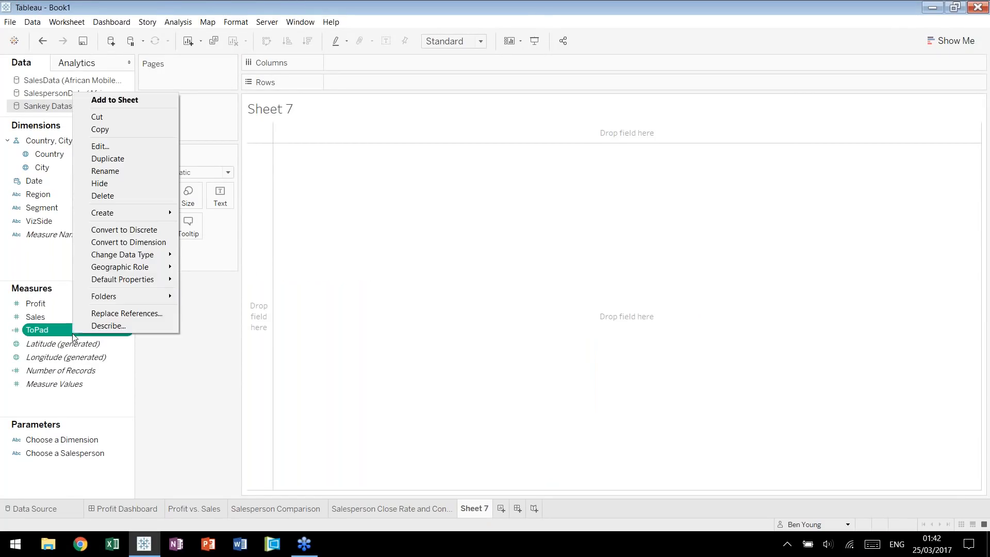
left_click(62, 330)
left_click_drag(62, 330, 338, 64)
left_click(456, 246)
left_click(518, 390)
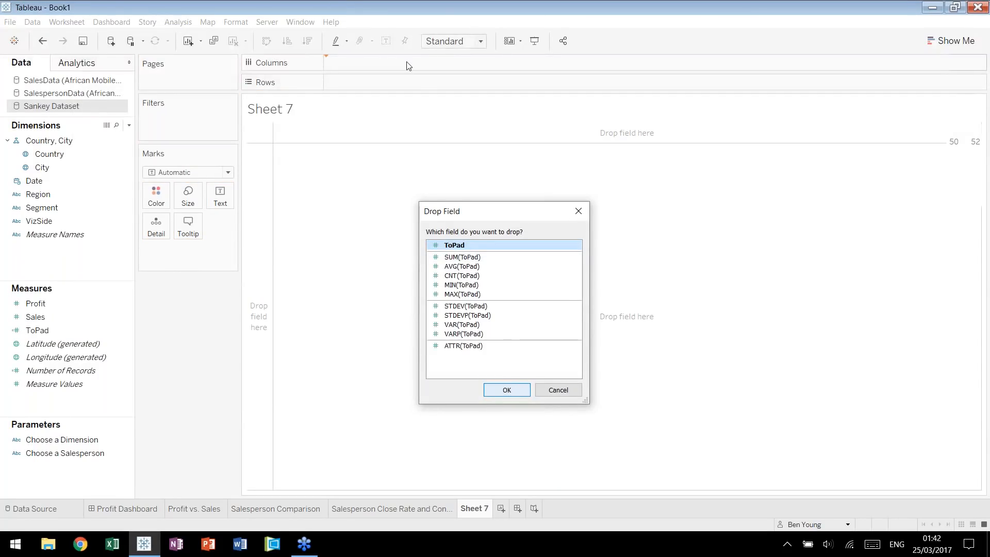
left_click(407, 63)
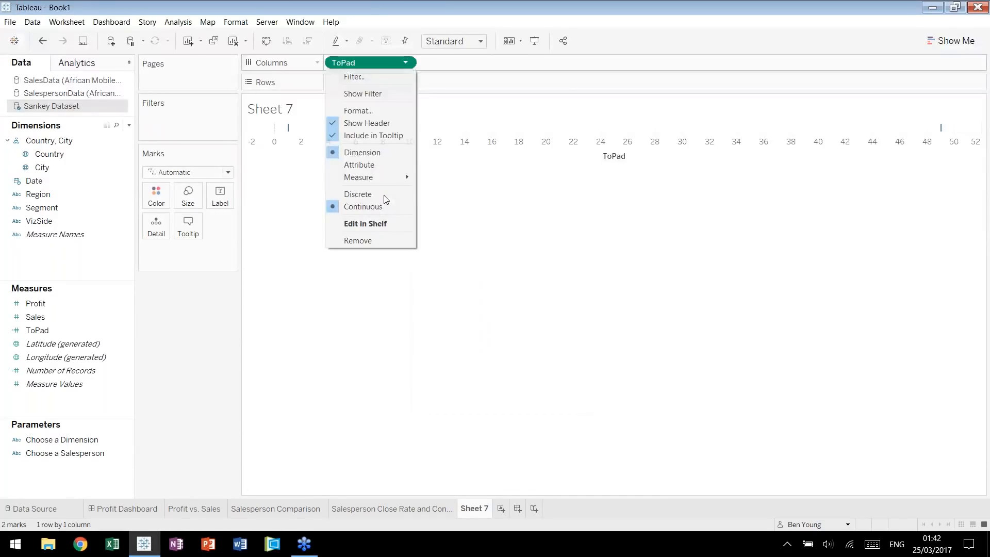
left_click(358, 194)
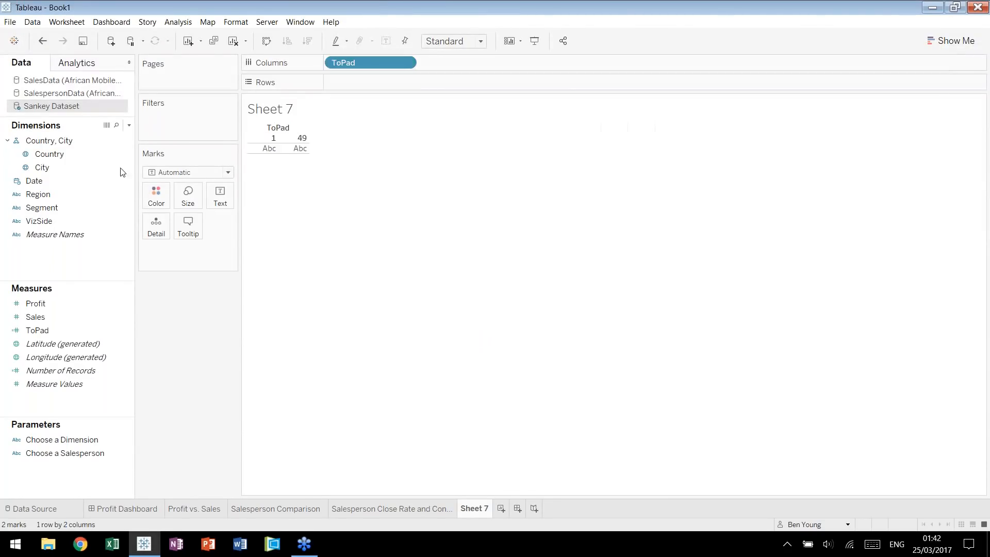
left_click_drag(60, 371, 361, 83)
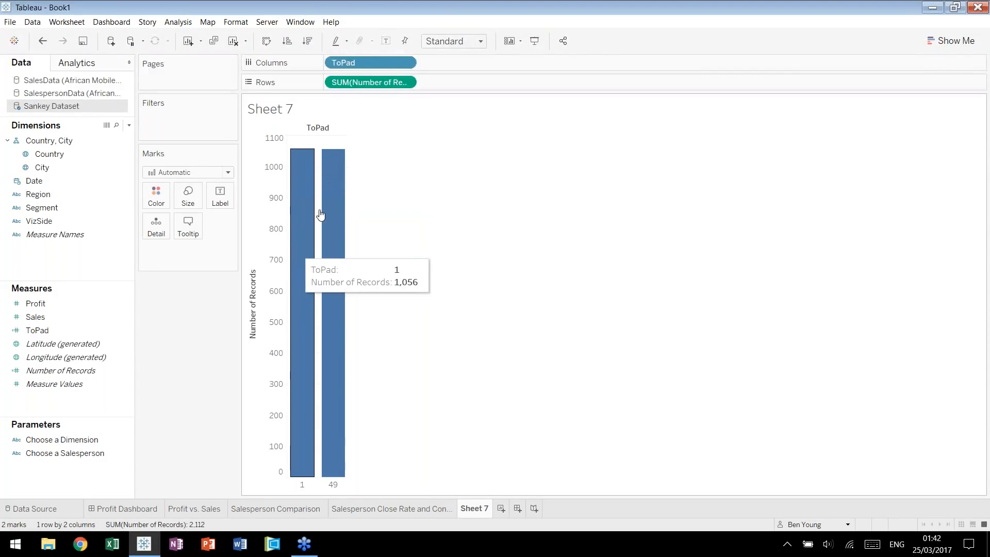
mouse_move(338, 241)
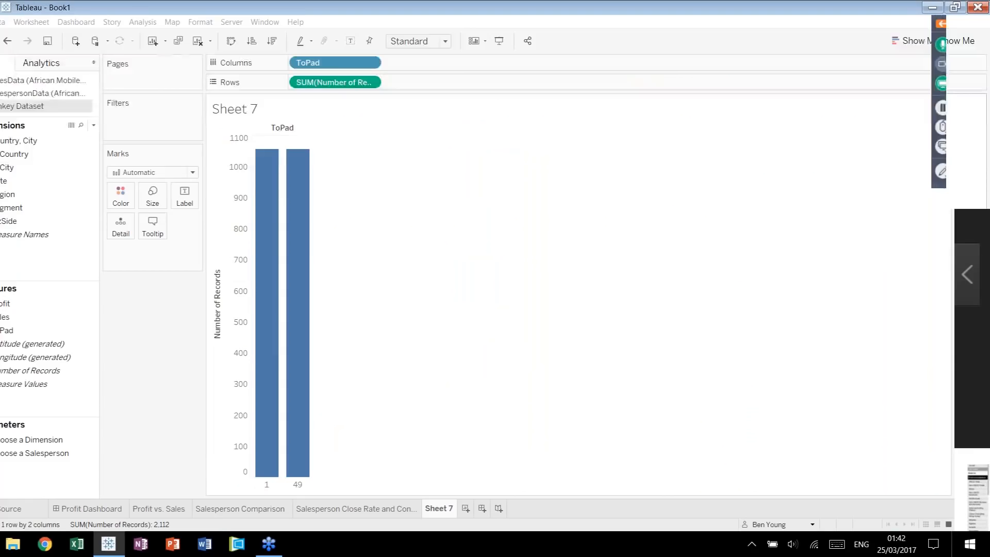
Create a bin field named Padded from ToPad with bin size 1 and replace ToPad with it on Columns.
left_click(6, 330)
right_click(41, 335)
mouse_move(77, 211)
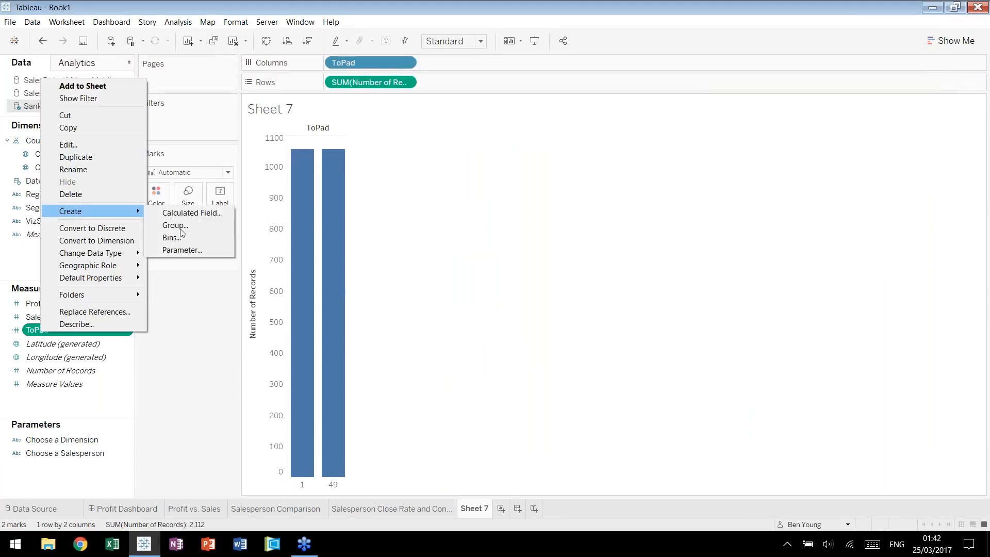
left_click(170, 235)
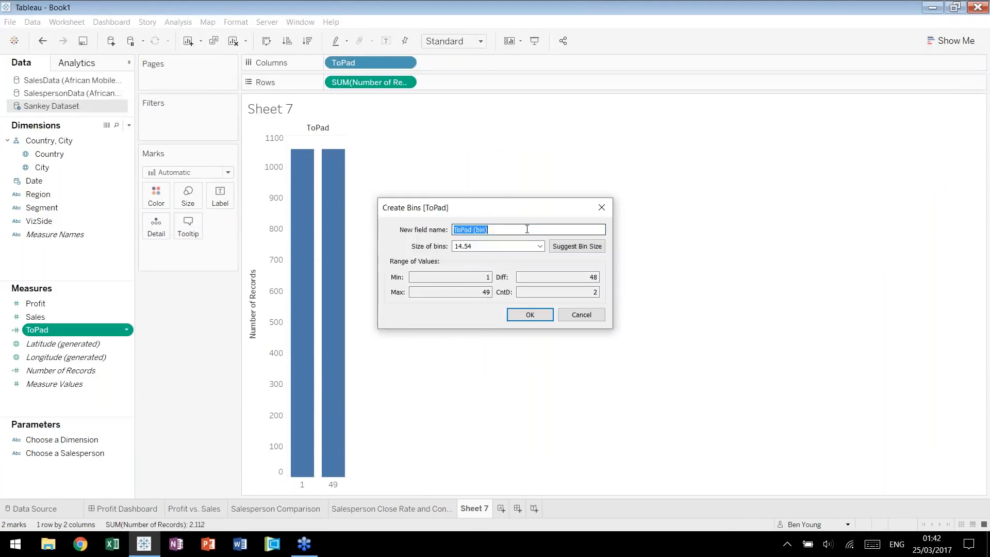
type("Padded")
key("Tab")
type("1")
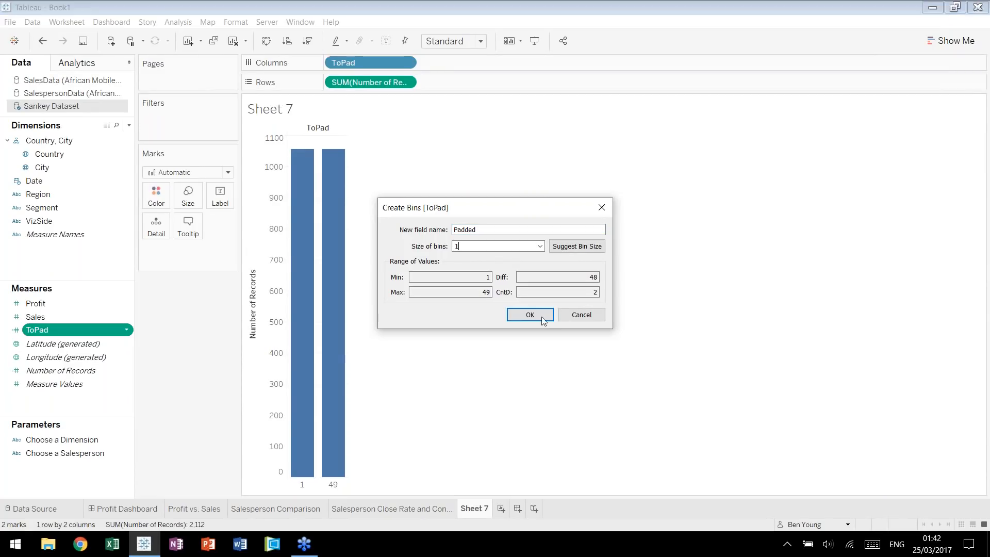
left_click(542, 316)
left_click_drag(40, 194, 364, 62)
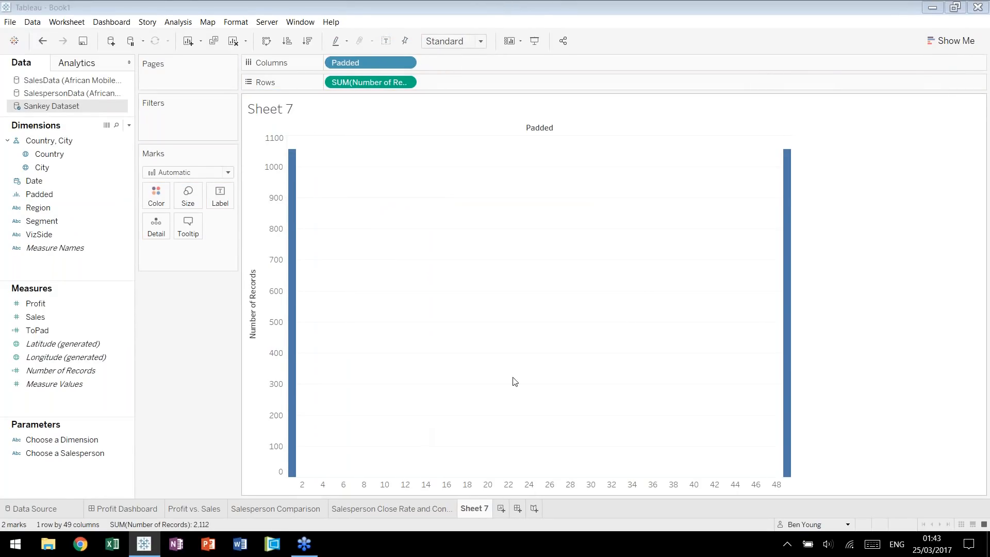
Start a new calculated field named t in the Sankey Dataset.
mouse_move(292, 465)
key("alt+a")
type("culation1")
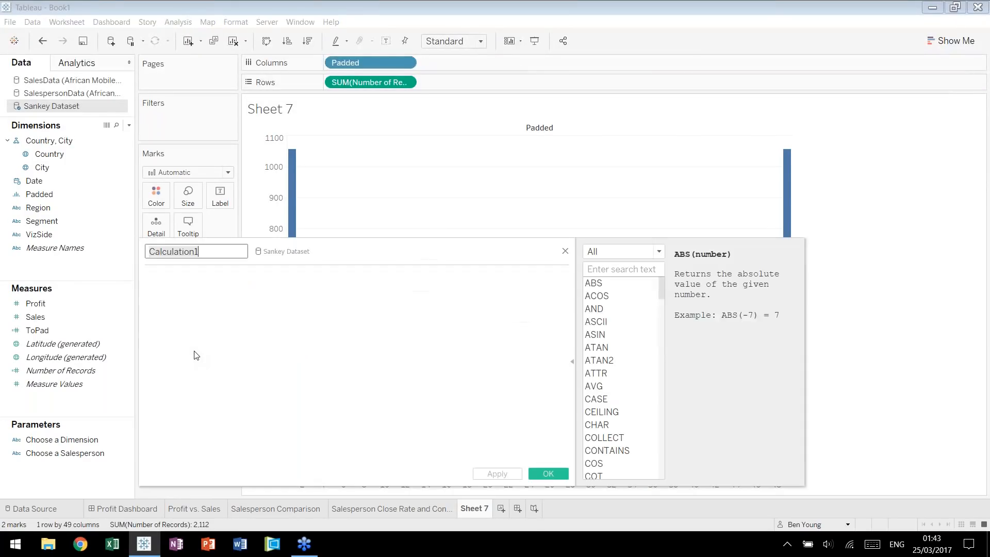
type("t")
key("Tab")
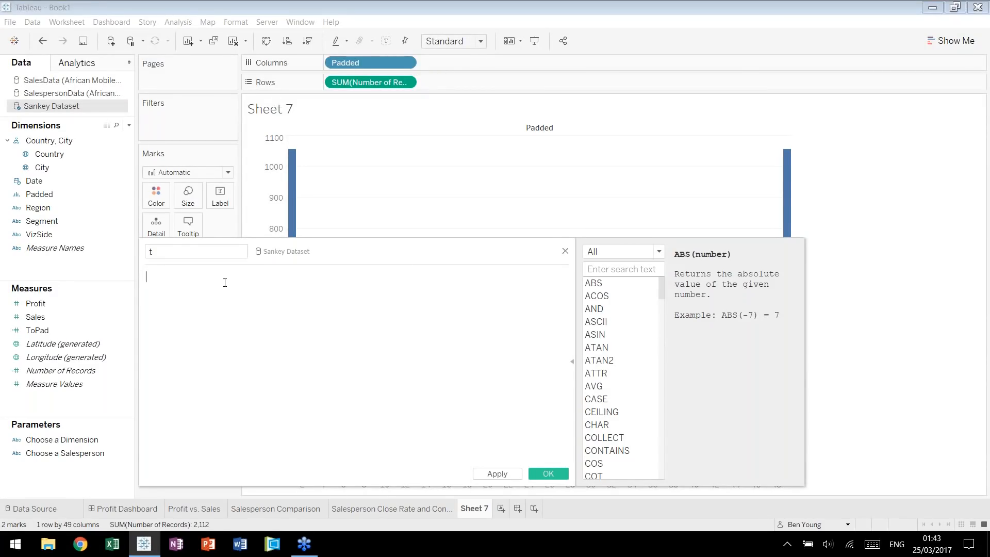
Define t with the formula (INDEX()-25)/4 and save the calculation.
type("(IN")
key("Return")
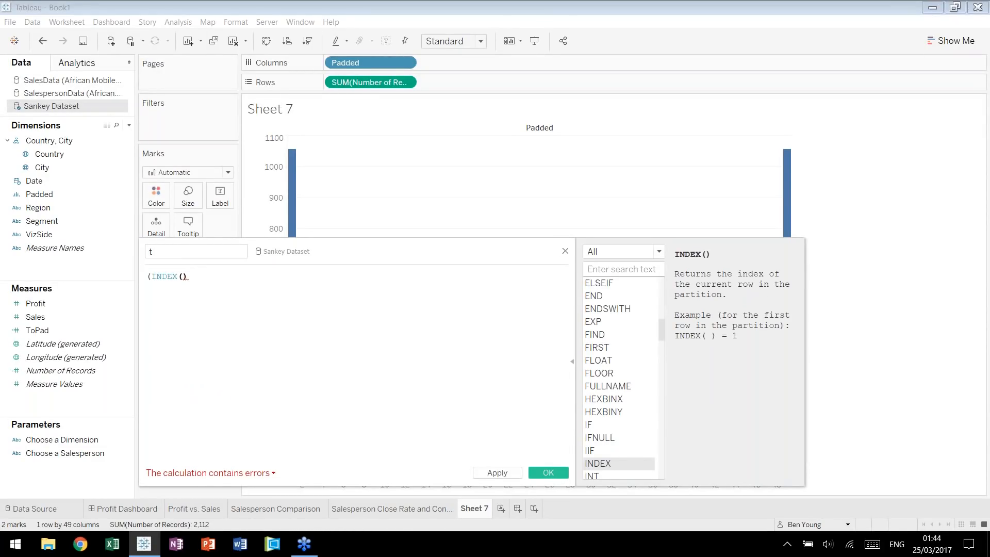
type("-25")
type("/")
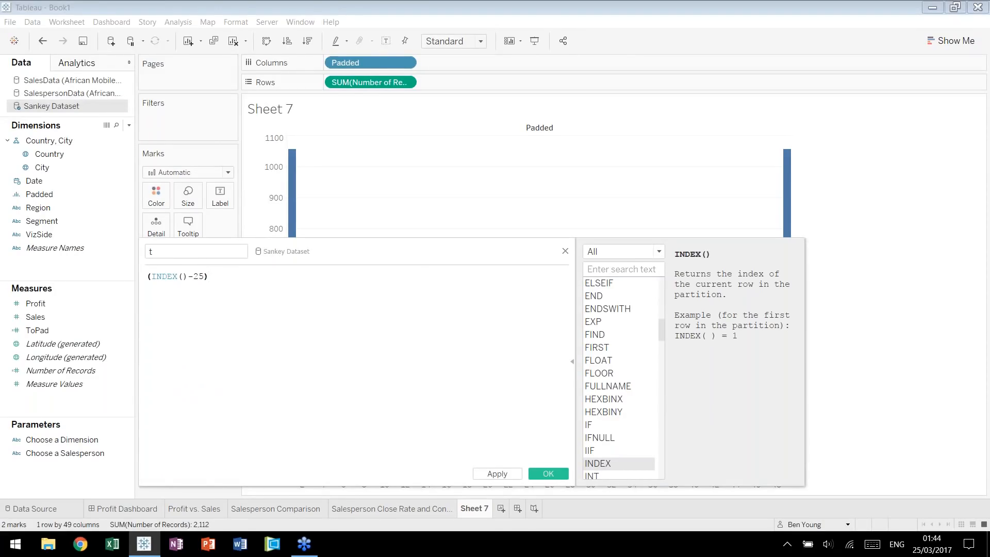
key("BackSpace")
key("BackSpace")
key("BackSpace")
type("25)/4")
left_click_drag(274, 283, 147, 273)
left_click(258, 282)
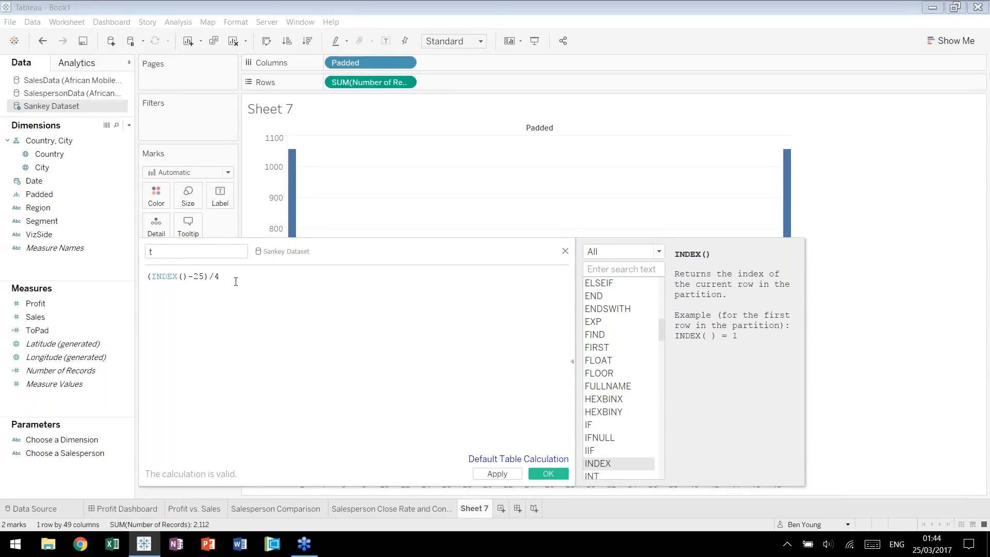
left_click_drag(340, 257, 340, 244)
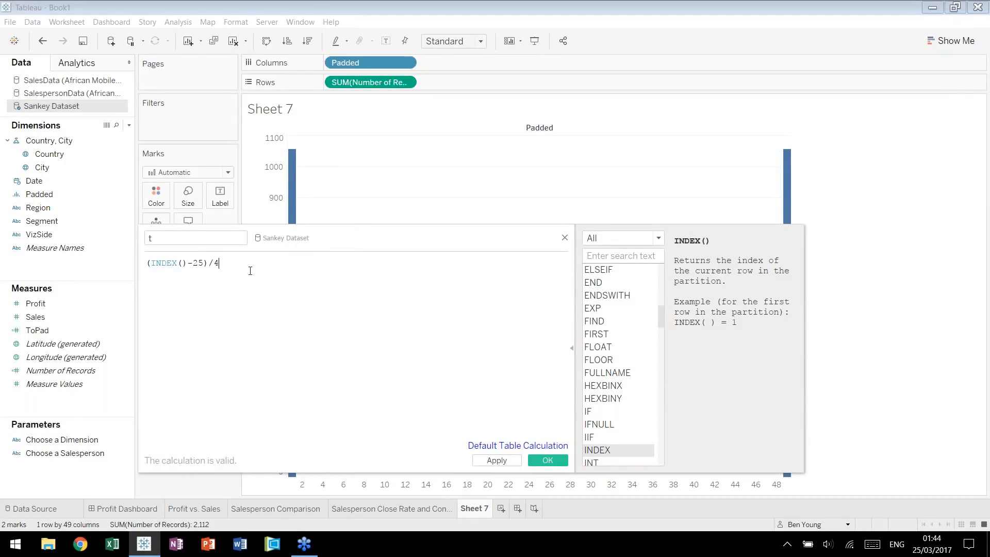
key("ctrl+a")
left_click(276, 255)
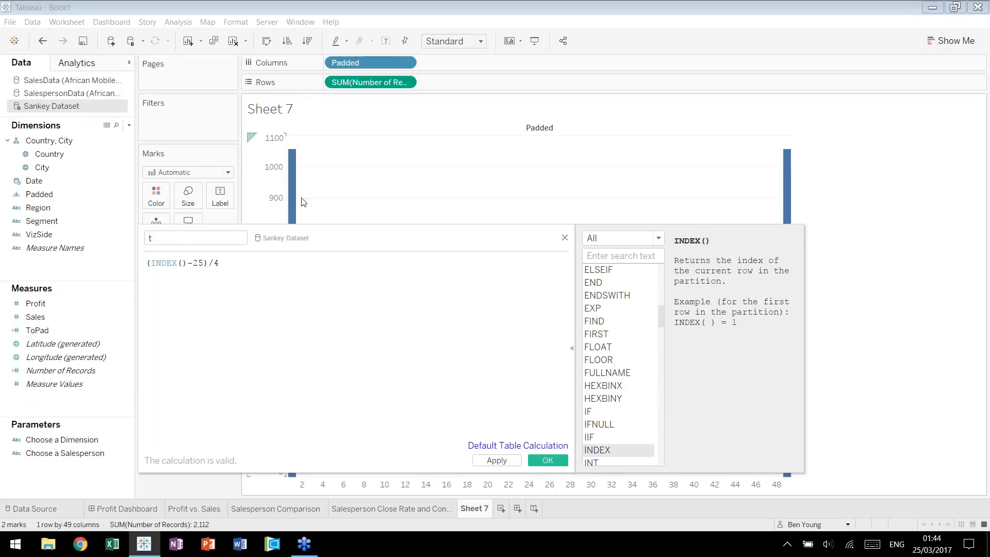
left_click(535, 464)
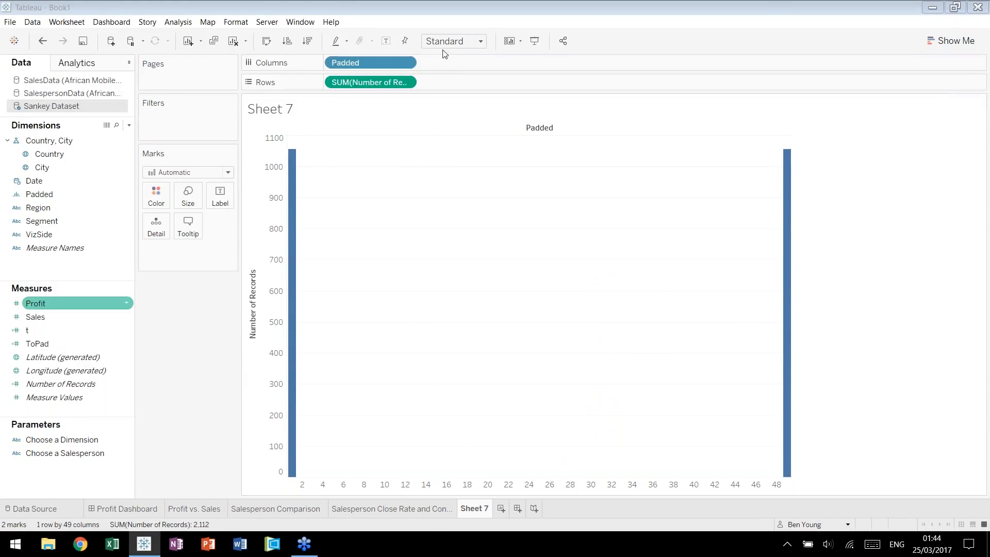
Move Padded from Columns to Detail, remove Number of Records from Rows, and place t on Columns.
left_click_drag(401, 62, 157, 229)
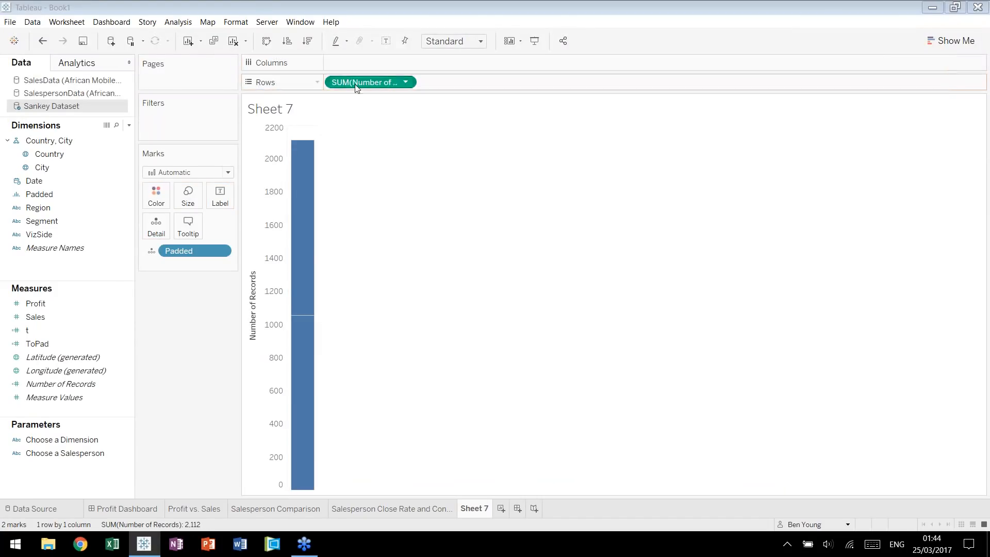
left_click_drag(354, 85, 279, 170)
left_click_drag(33, 330, 413, 62)
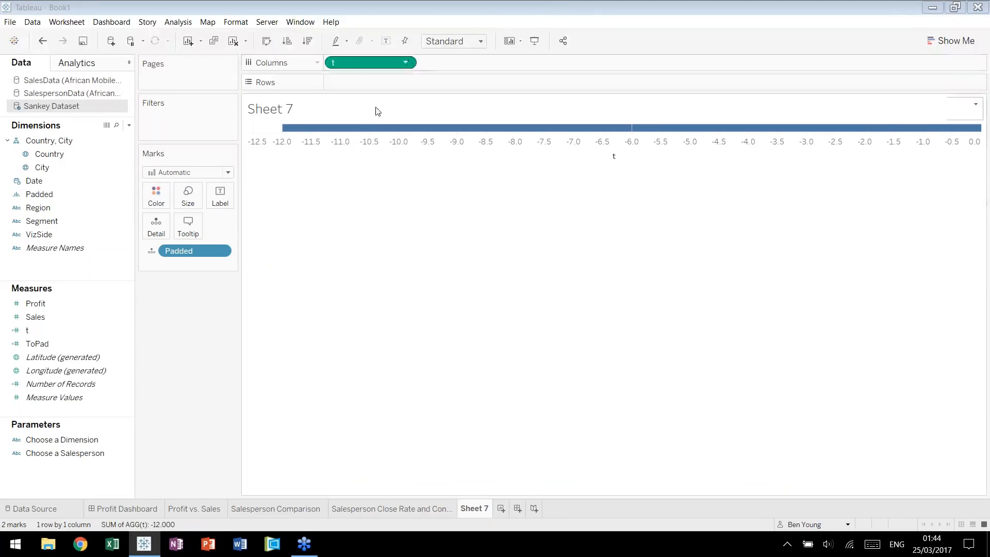
Set the table calculation t on Columns to compute using Padded.
left_click(406, 63)
mouse_move(413, 219)
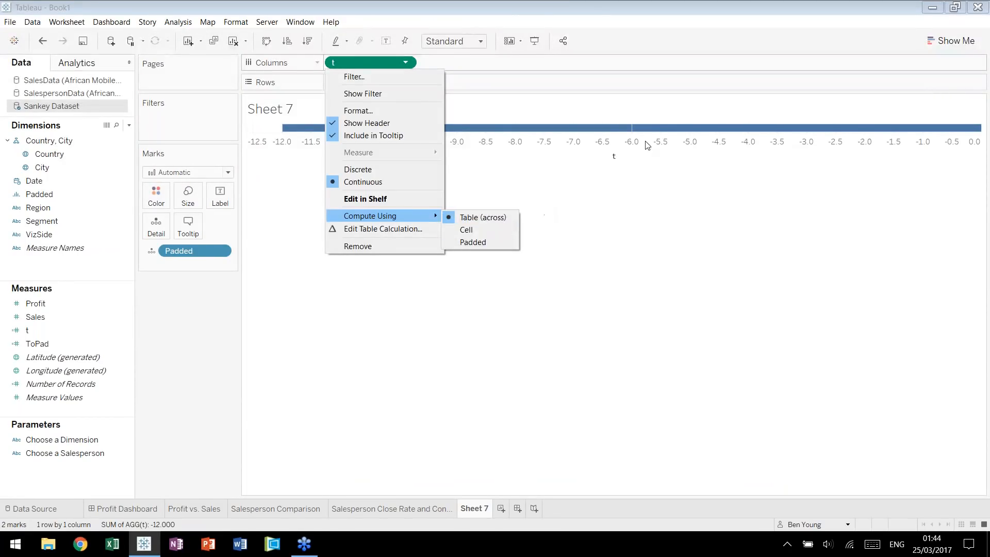
left_click(472, 244)
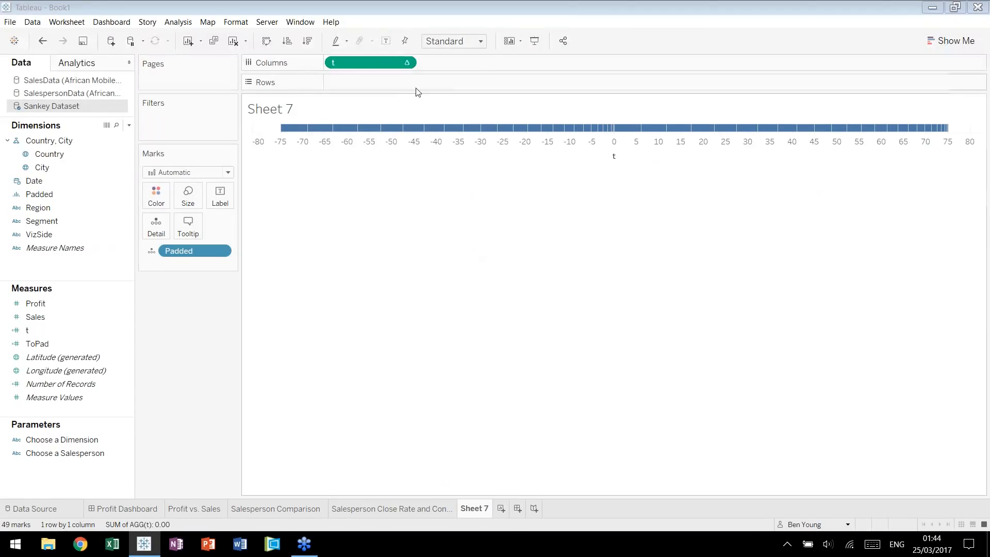
left_click(406, 62)
mouse_move(420, 216)
left_click(472, 244)
Change the mark type of the t chart to Circle.
left_click(230, 175)
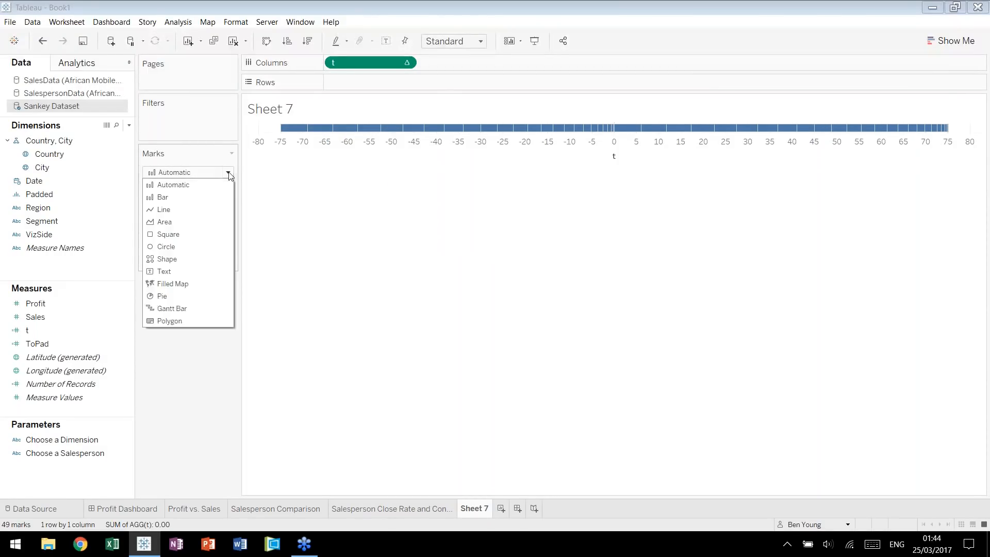
left_click(181, 244)
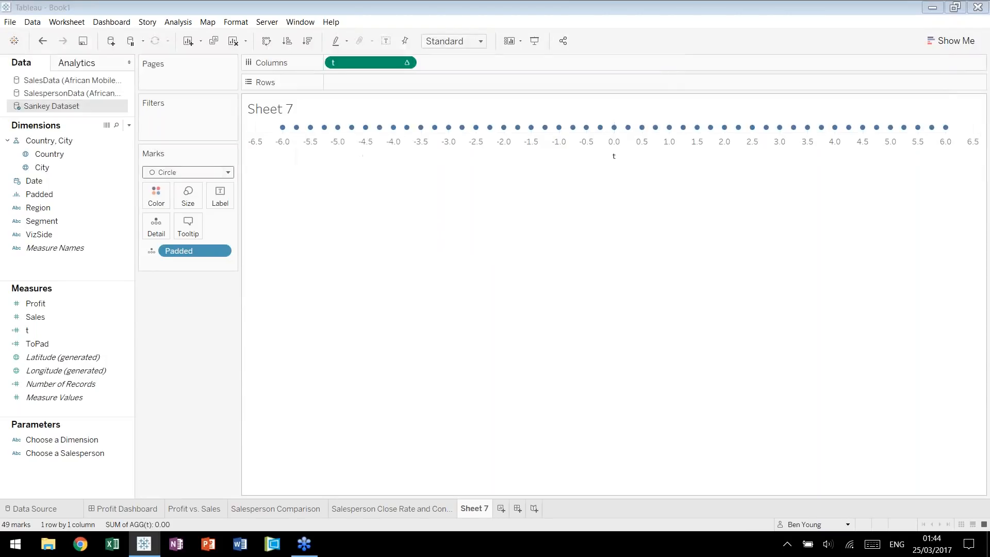
mouse_move(283, 132)
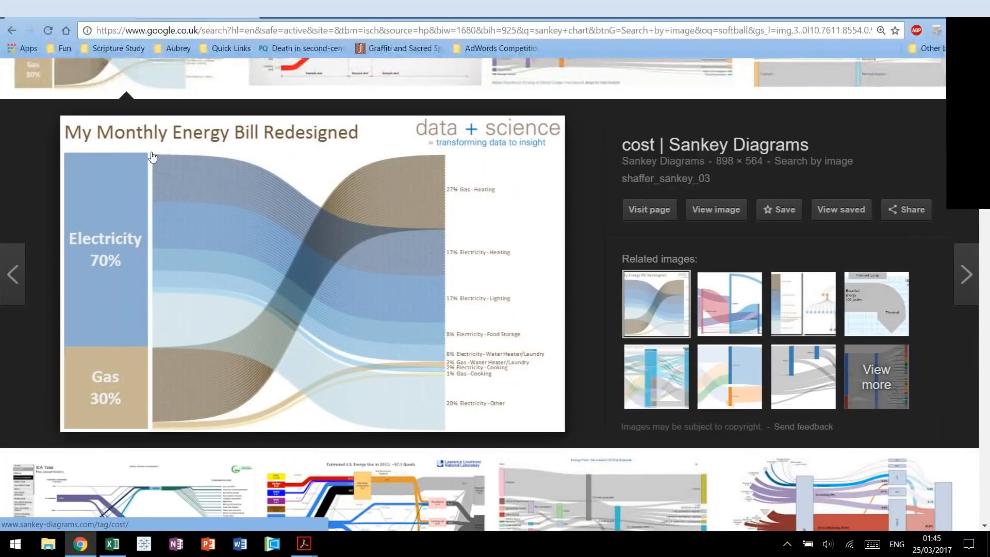
Create a calculated field named Rank 1 in the Sankey Dataset and begin its formula with the RUNNING_SUM function.
key("alt+Tab")
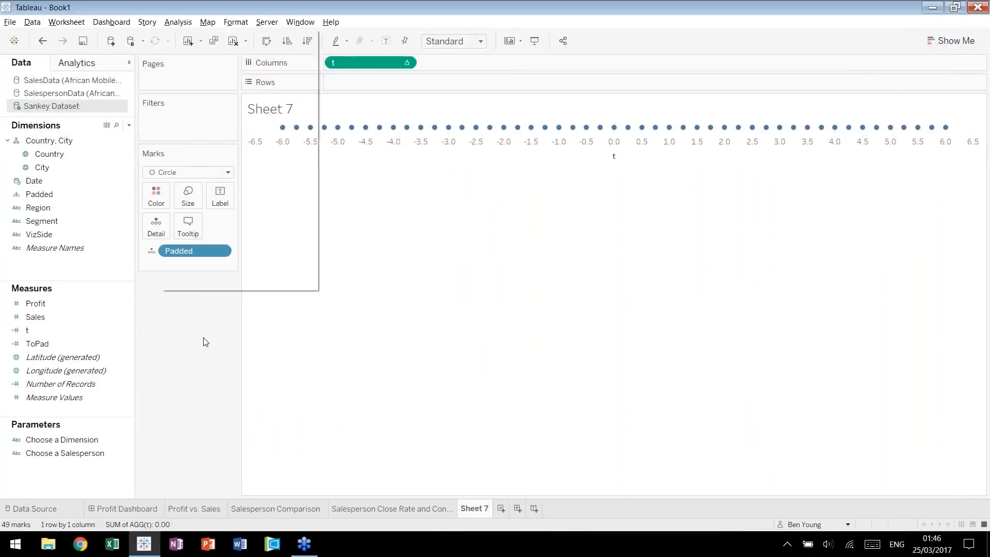
type("Rank 1")
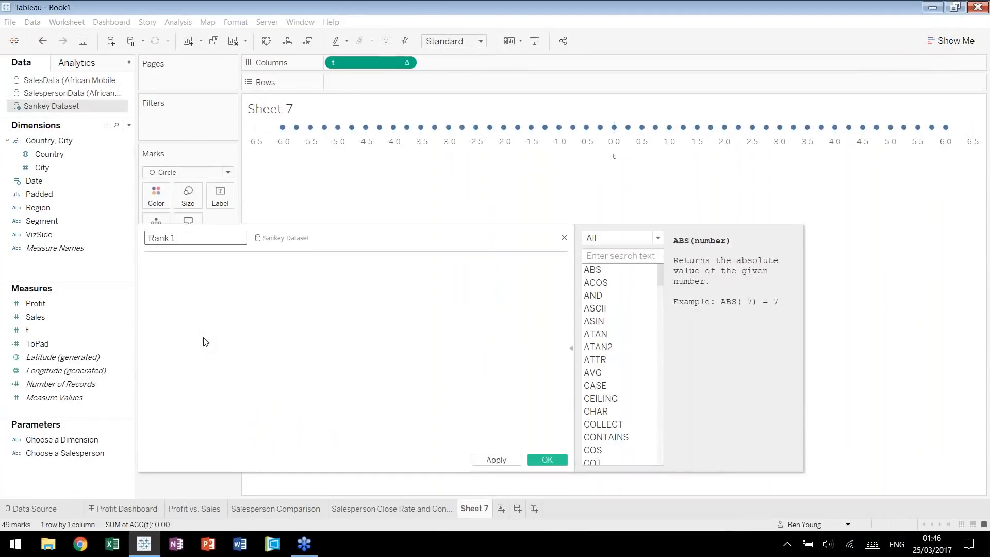
key("Tab")
type("runnnin")
key("BackSpace")
key("BackSpace")
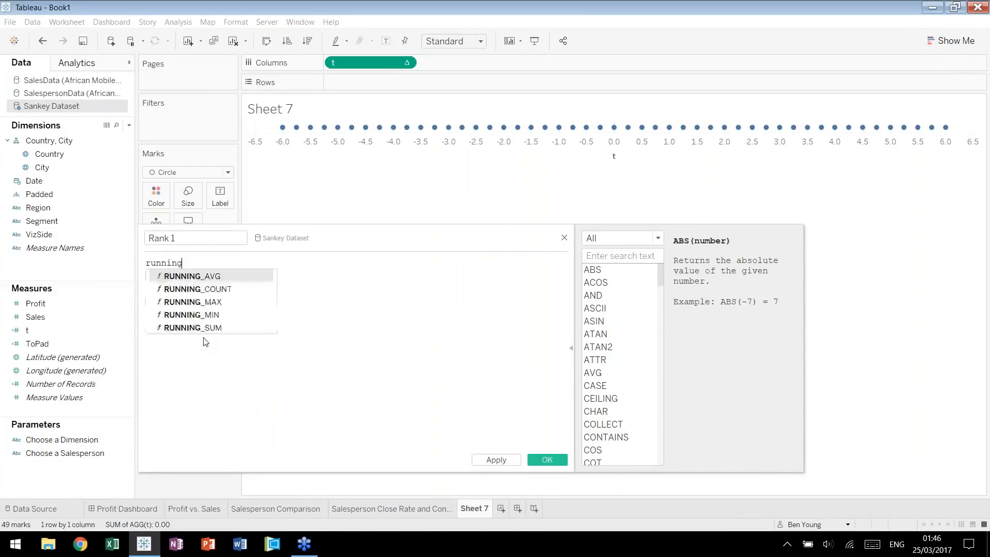
key("Return")
key("BackSpace")
key("BackSpace")
key("BackSpace")
key("BackSpace")
type("su")
key("Return")
key("Right")
key("Left")
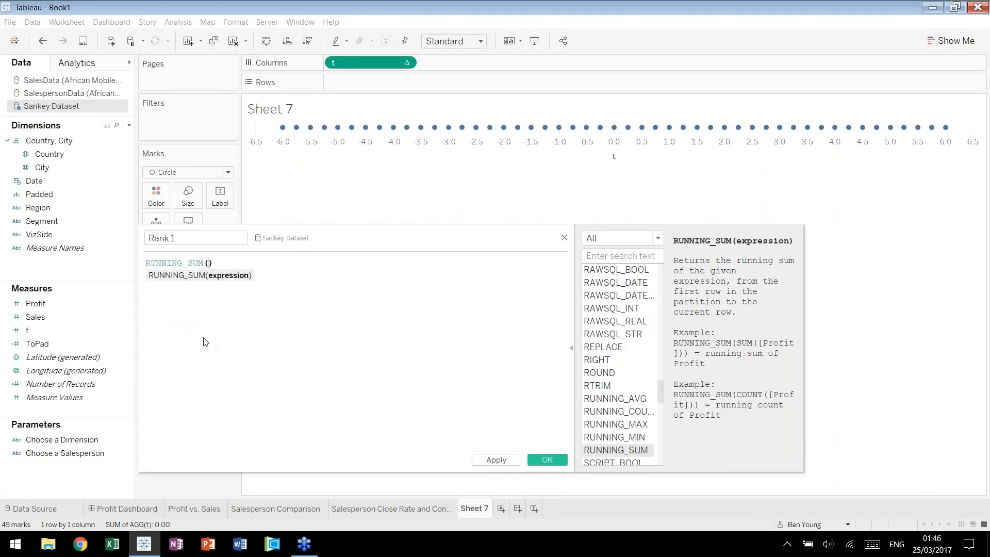
Complete the Rank 1 formula as RUNNING_SUM(SUM([Sales]))/TOTAL(SUM([Sales])) and save the calculation.
type("sum")
key("Return")
type("sales")
key("Return")
key("End")
type("/tota")
key("Return")
type("sum")
key("Return")
type("sal")
key("Return")
key("End")
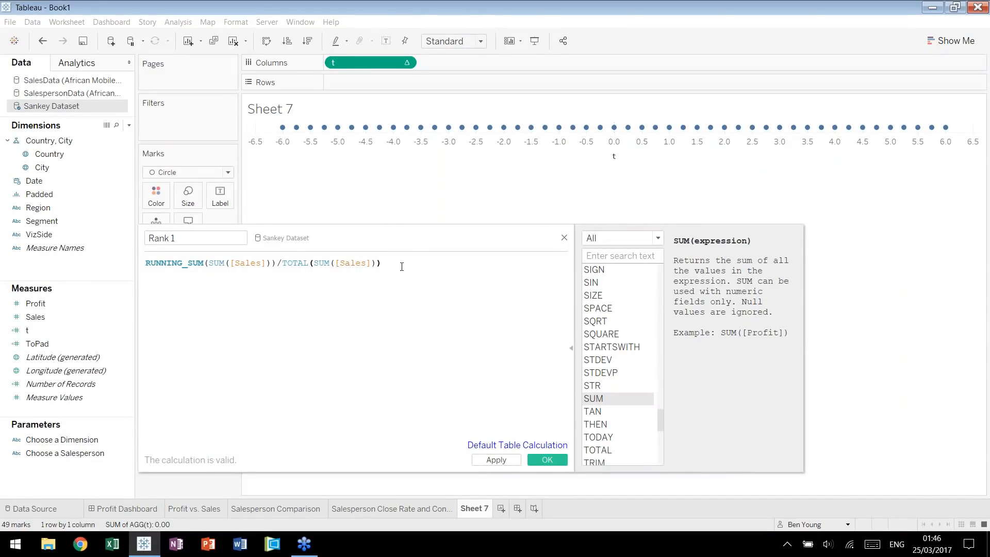
left_click(544, 459)
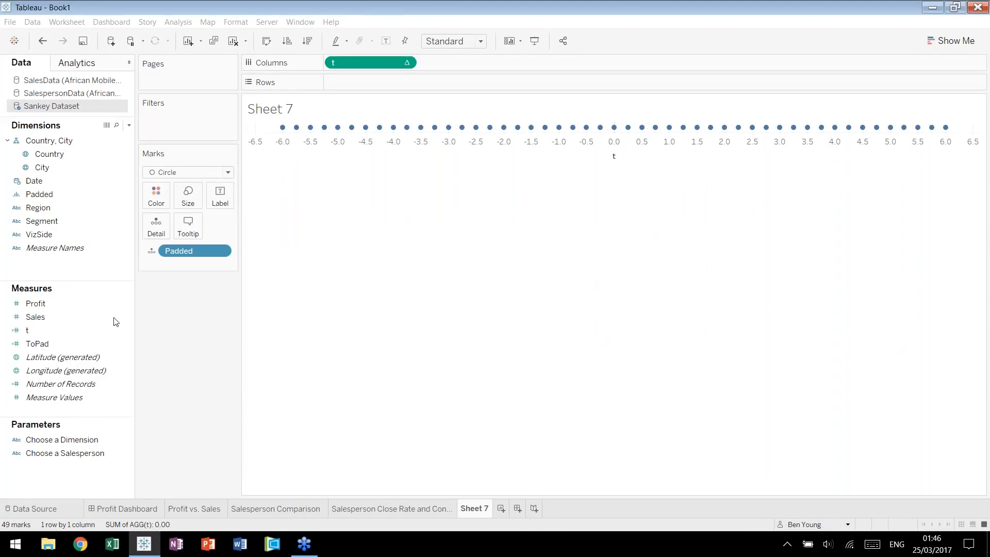
Duplicate the Rank 1 calculation and rename the copy Rank 2.
right_click(85, 319)
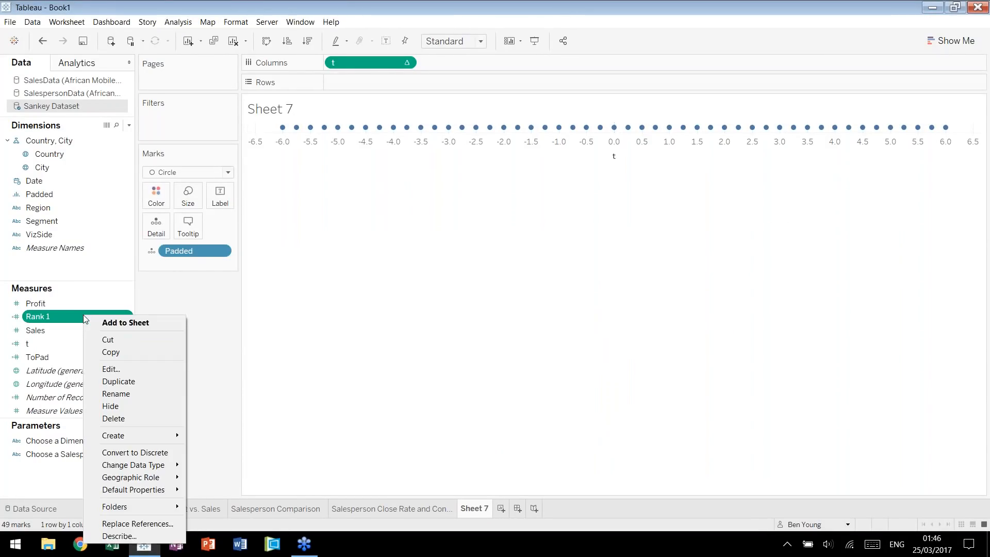
left_click(96, 381)
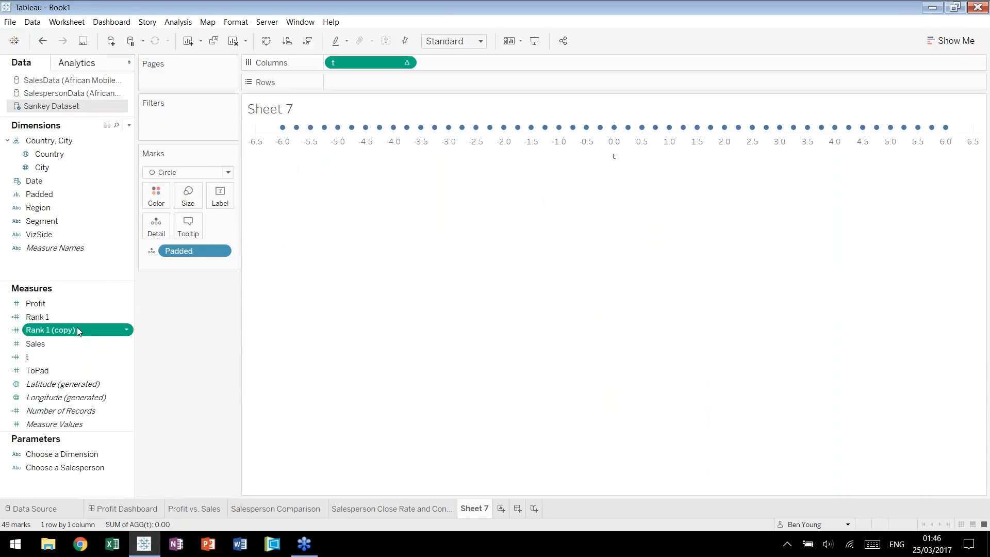
right_click(76, 327)
left_click(137, 385)
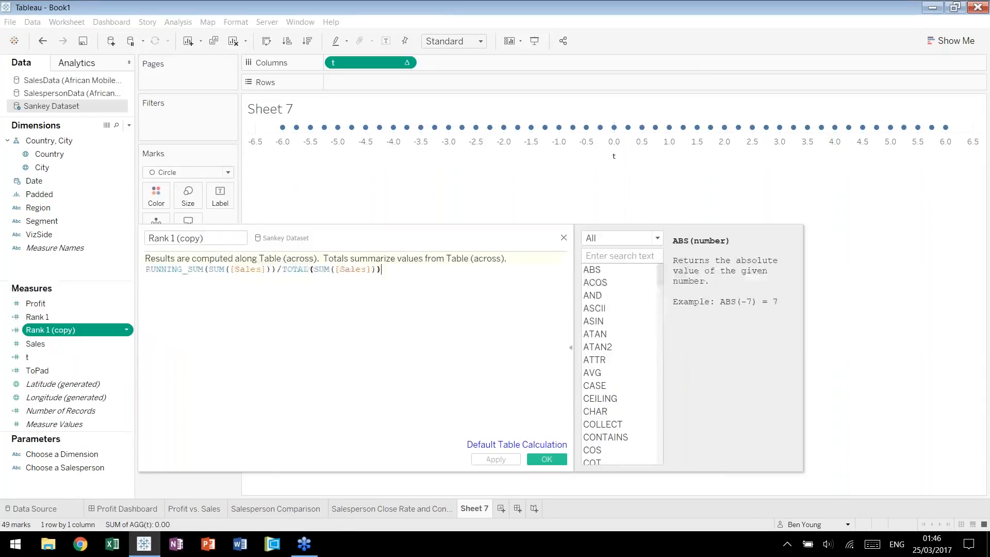
left_click_drag(204, 237, 171, 238)
type("2")
left_click(458, 293)
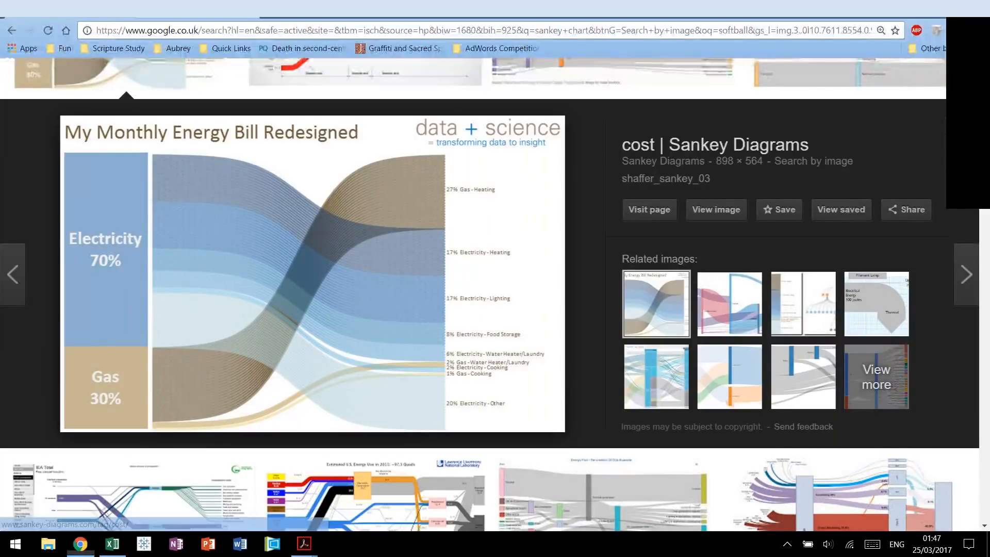
Start a new calculated field named Sigmoid in the Sankey Dataset.
left_click(485, 4)
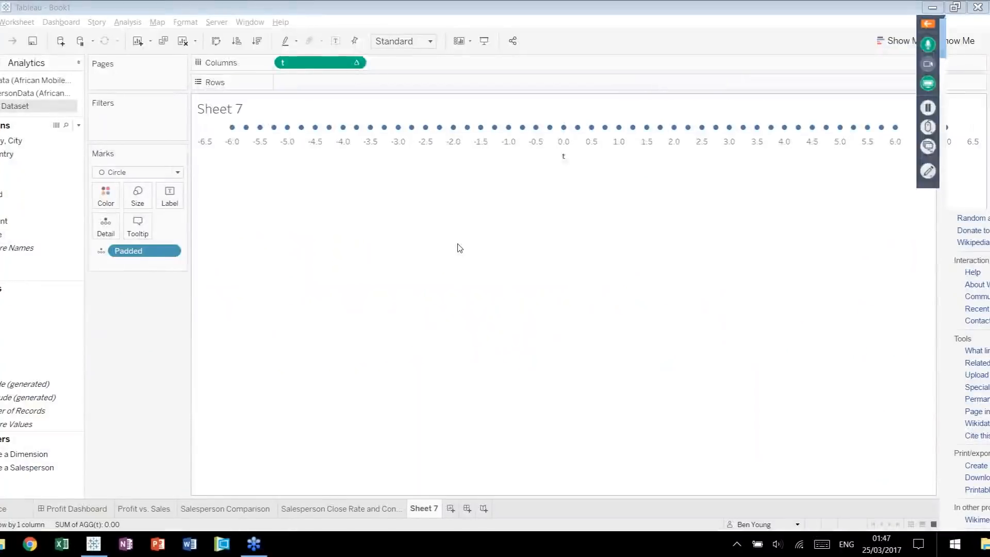
key("alt+a")
type("culation1")
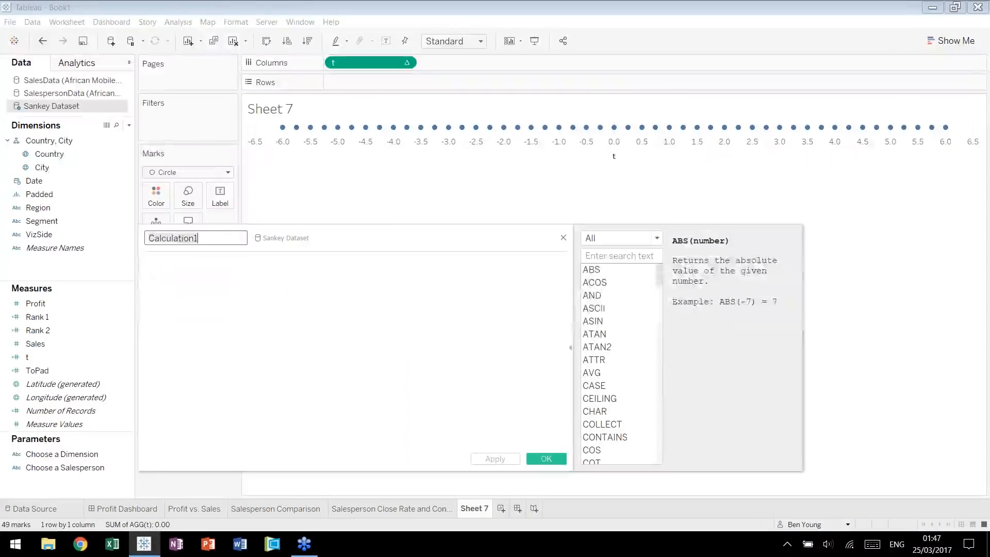
type("Sigmoid")
key("Tab")
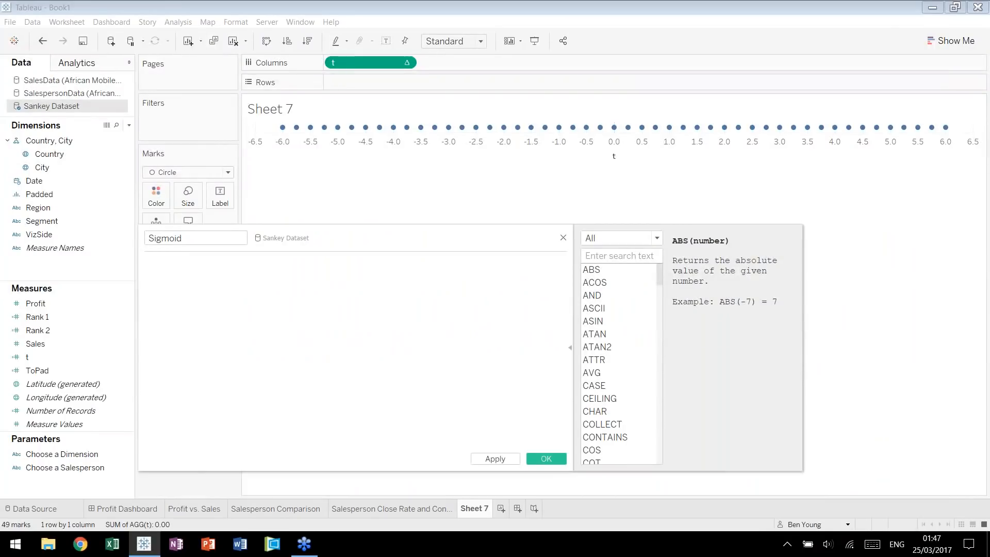
Define Sigmoid with the formula 1/(1+EXP(1)^-[t]) and save the calculation.
type("1/(1+")
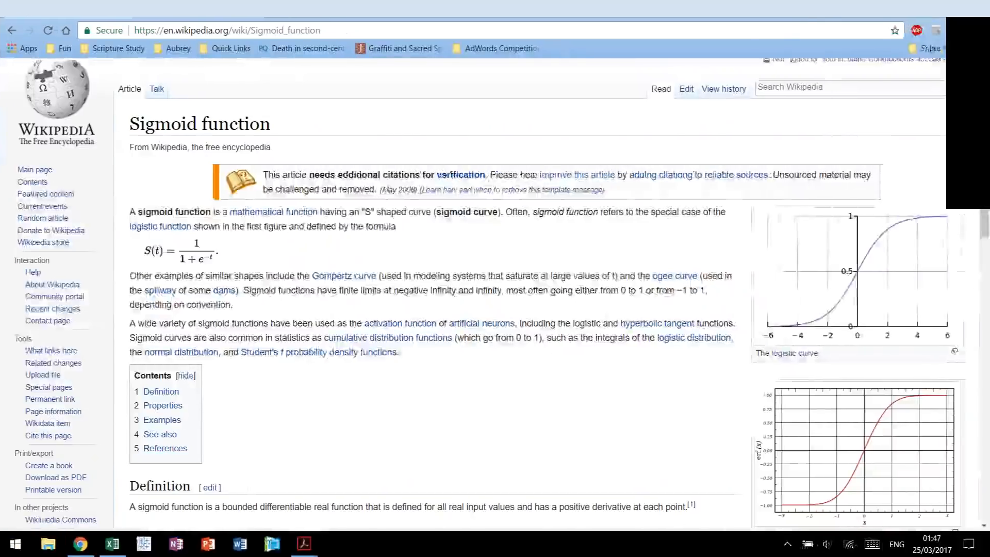
type("e")
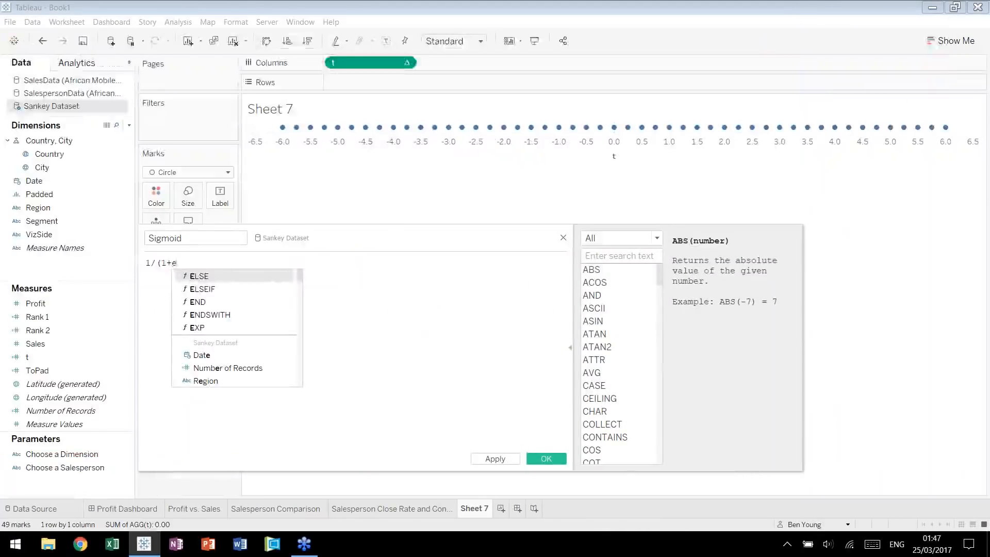
key("Down")
key("Down")
key("Return")
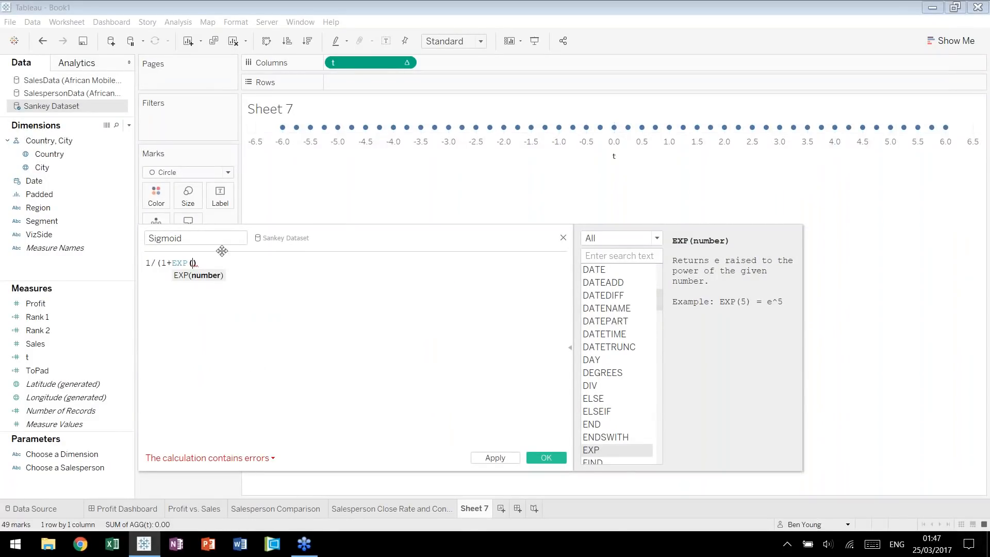
type("1^")
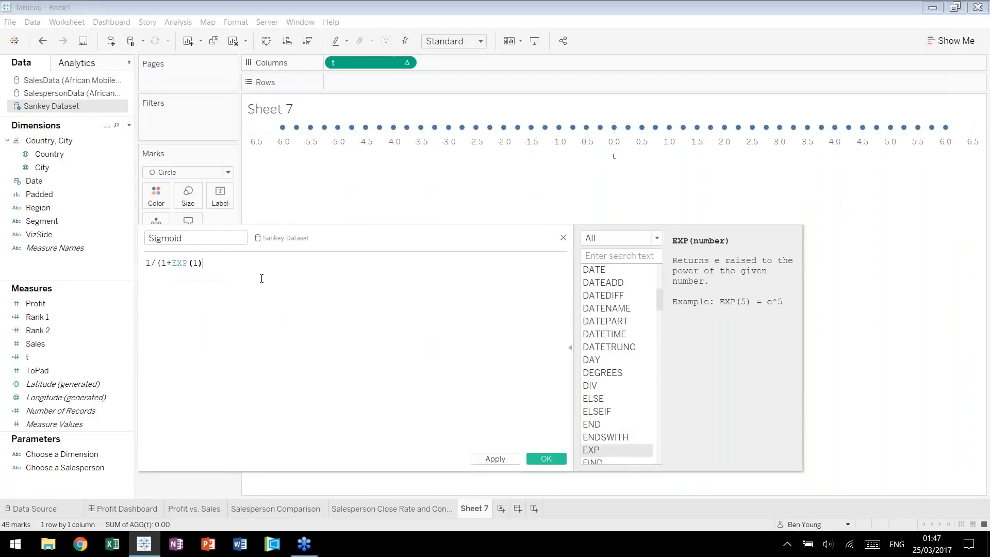
type("-t")
key("BackSpace")
type("t")
key("Return")
type(")")
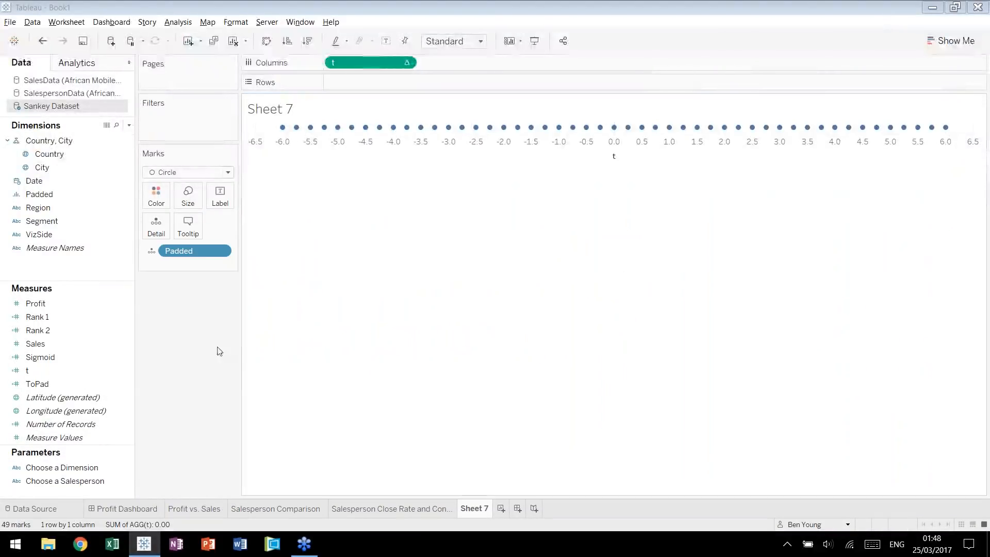
Start a new calculated field named Curve with [Rank 1] as the first term of its formula.
key("alt+a")
type("cCurve")
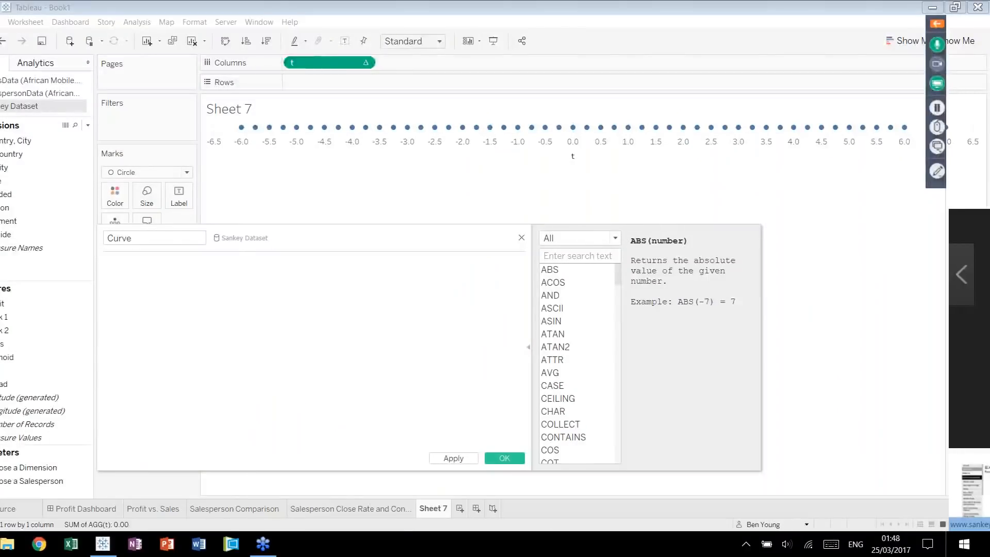
type("rank")
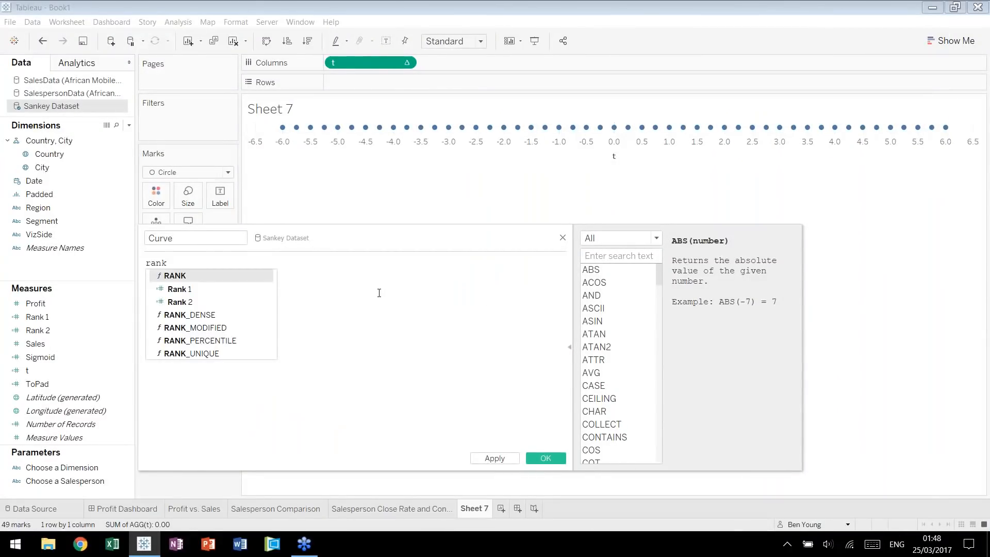
key("Down")
key("Return")
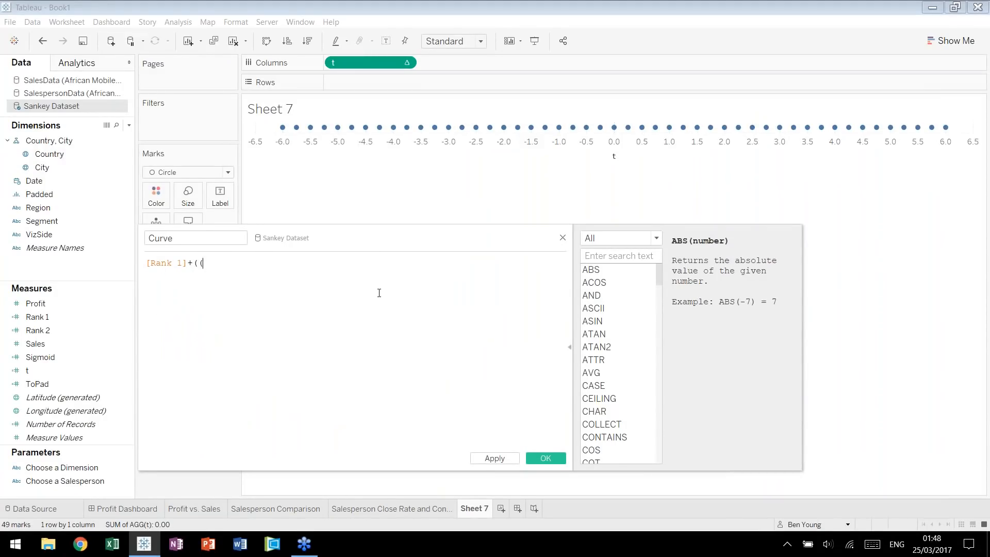
Complete the Curve formula as [Rank 1]+(([Rank 2]-[Rank 1])*[Sigmoid]) and save the calculation.
type("+((rank")
key("Down")
key("Down")
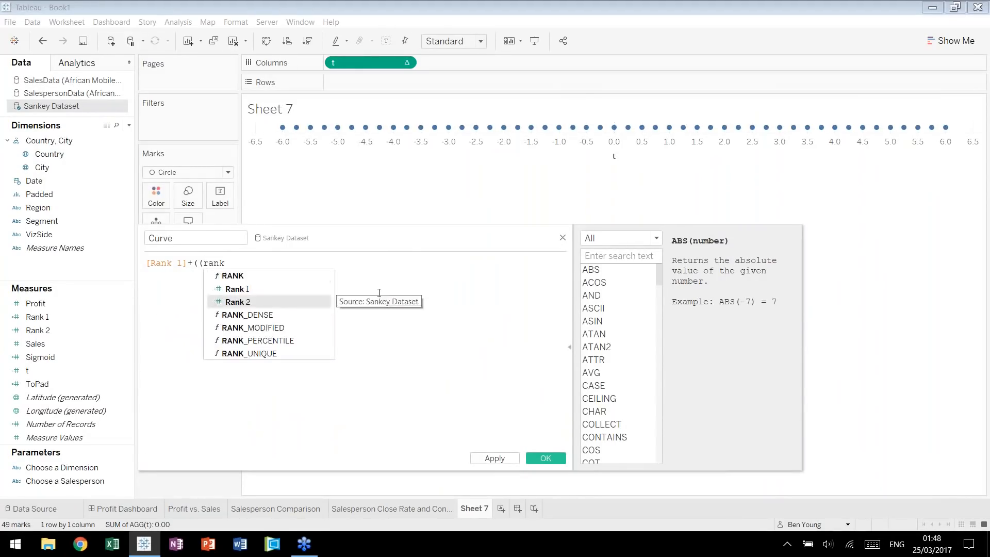
key("Return")
type("-rank")
key("Return")
type(")*sigmoid")
key("Return")
type(")")
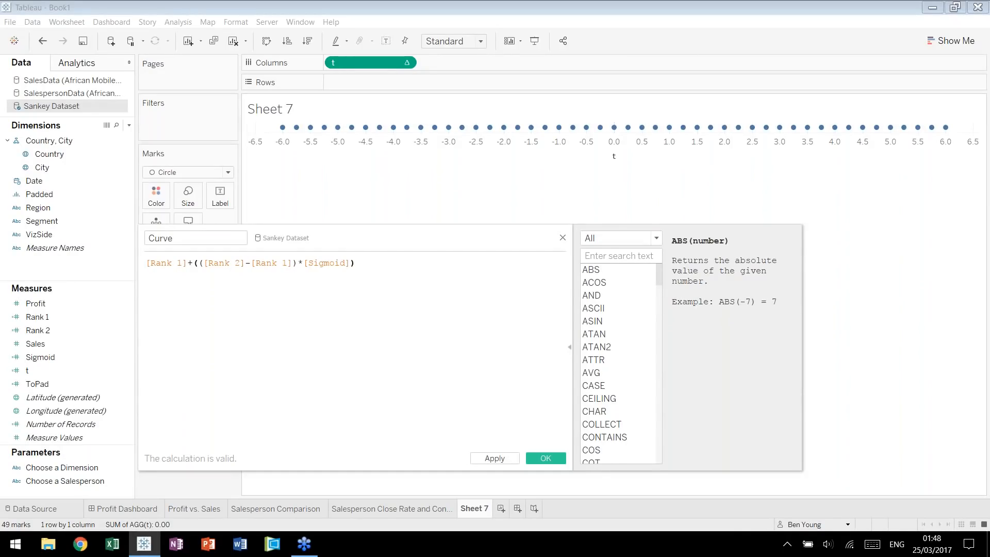
left_click(556, 457)
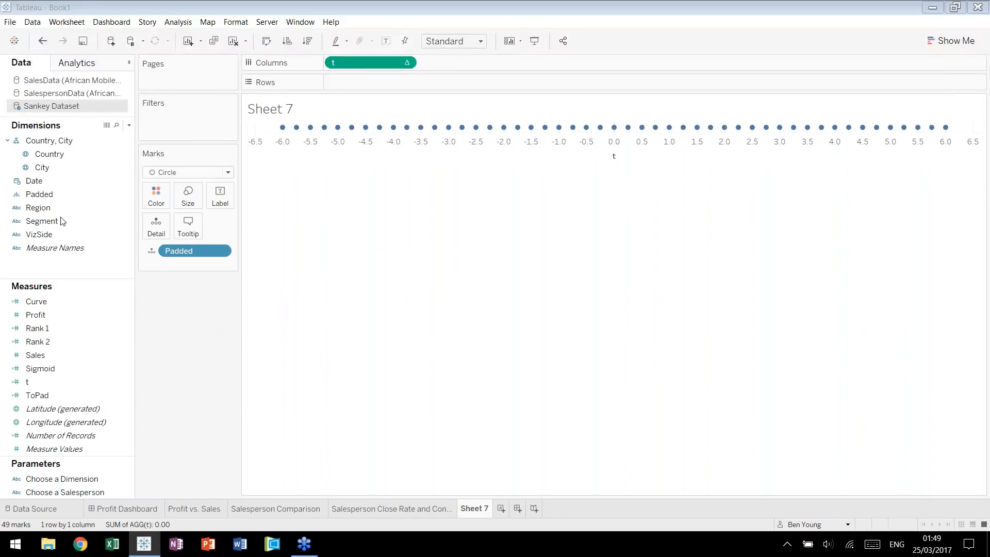
Add Segment and Region to Detail and place Curve on Rows.
left_click_drag(52, 220, 157, 225)
left_click_drag(52, 207, 200, 270)
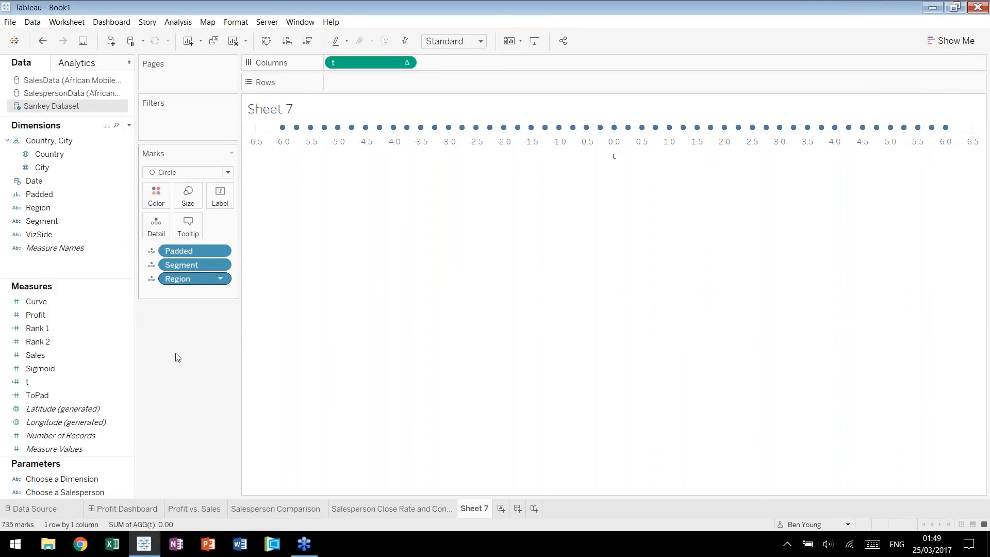
left_click_drag(44, 304, 379, 77)
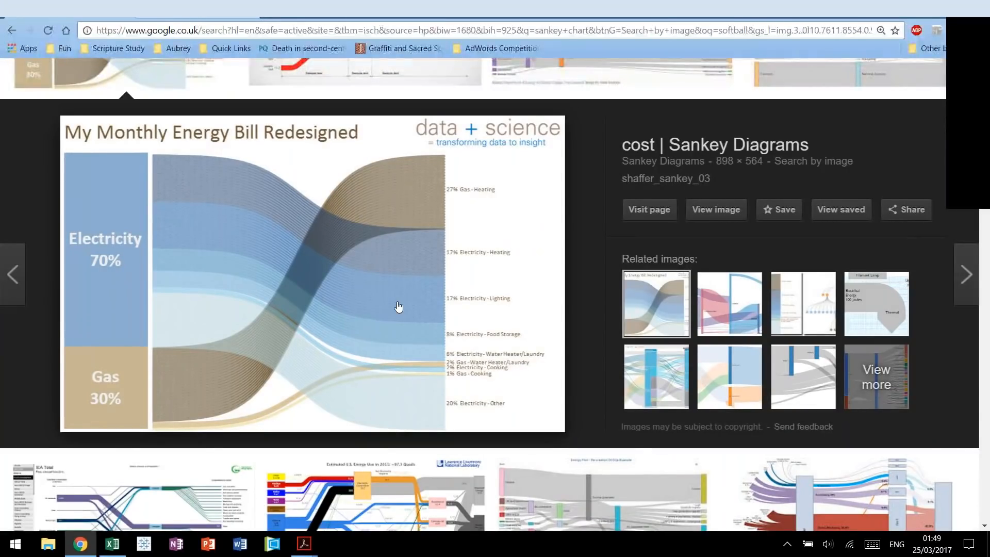
key("ctrl+super+Left")
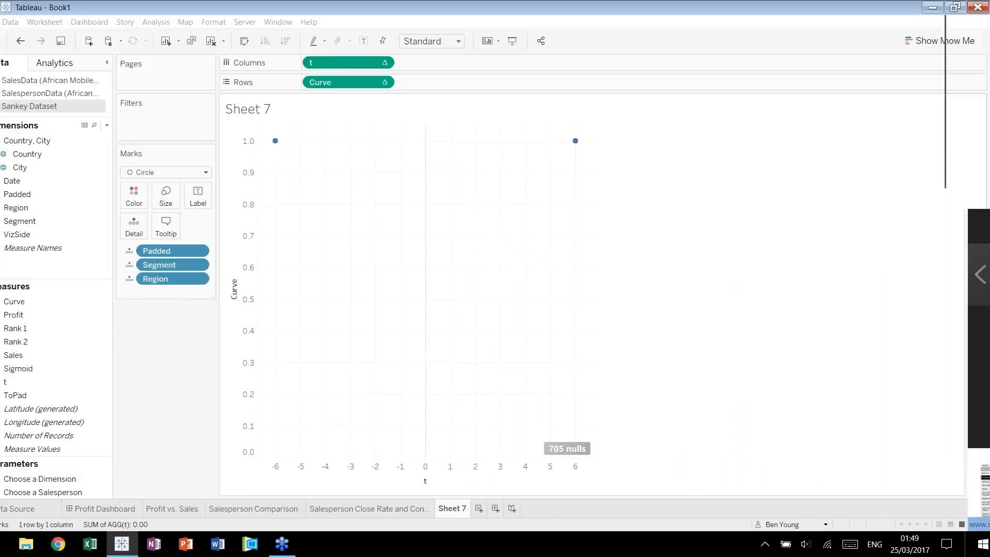
mouse_move(301, 148)
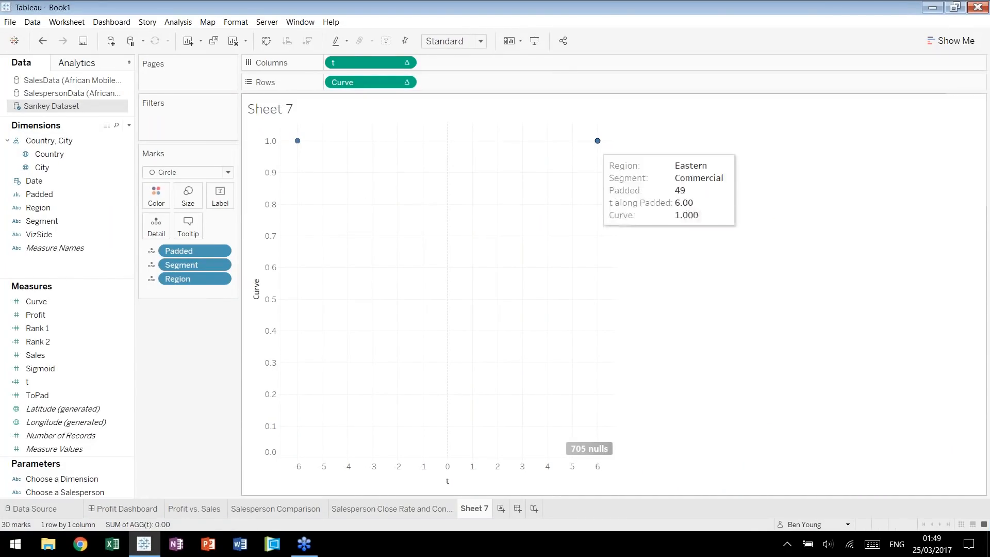
mouse_move(598, 141)
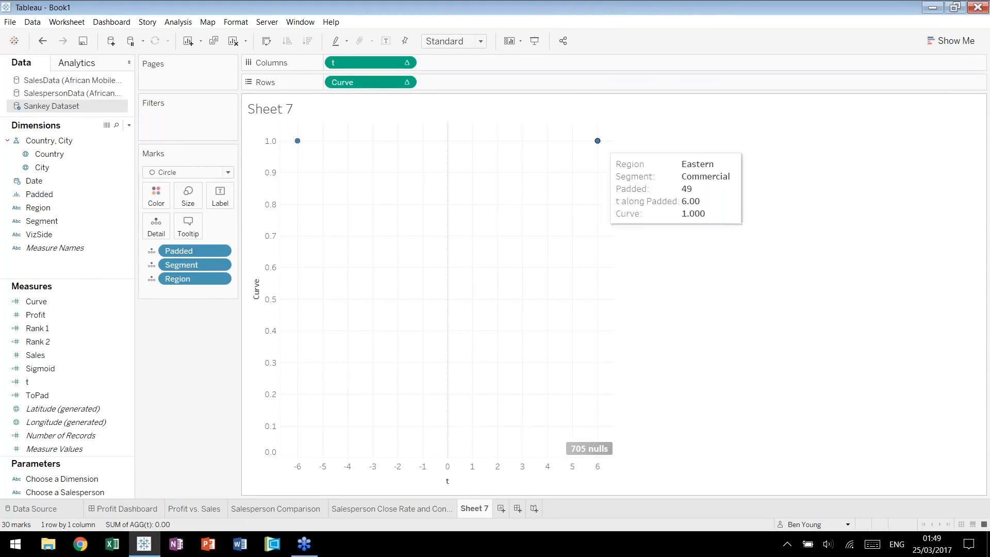
Open the table calculation settings of Curve and look through the nested calculations Rank 1, Rank 2 and t.
left_click(406, 82)
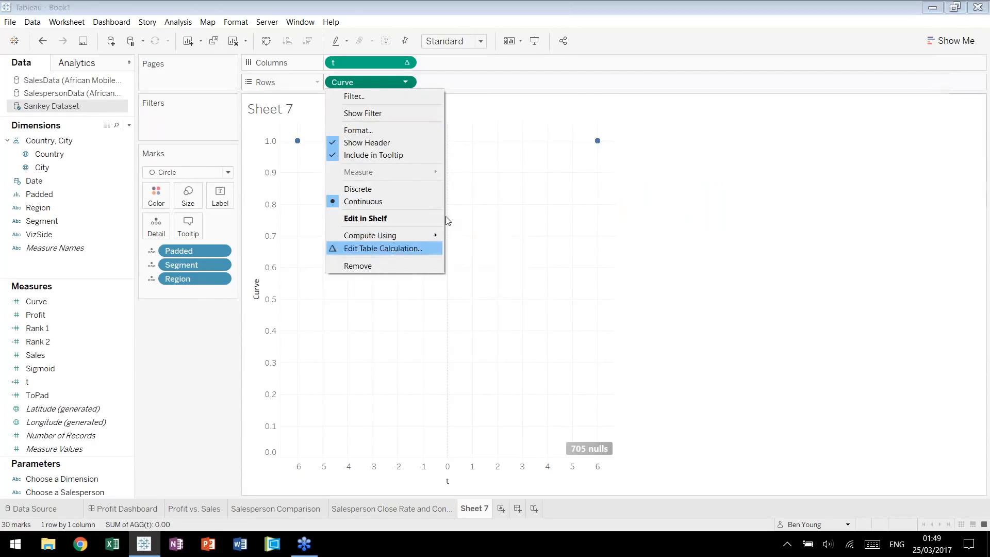
left_click(428, 248)
left_click_drag(539, 124, 787, 123)
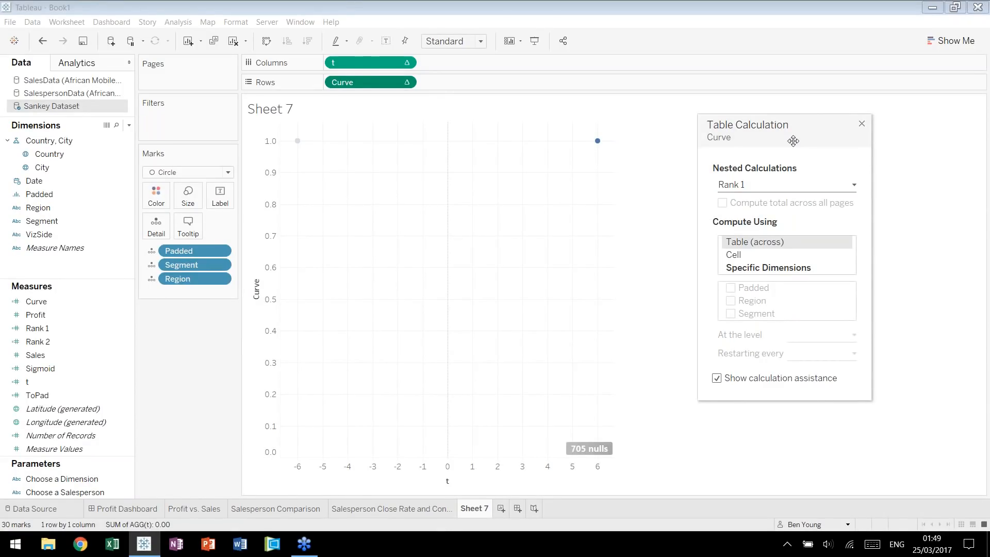
left_click(855, 185)
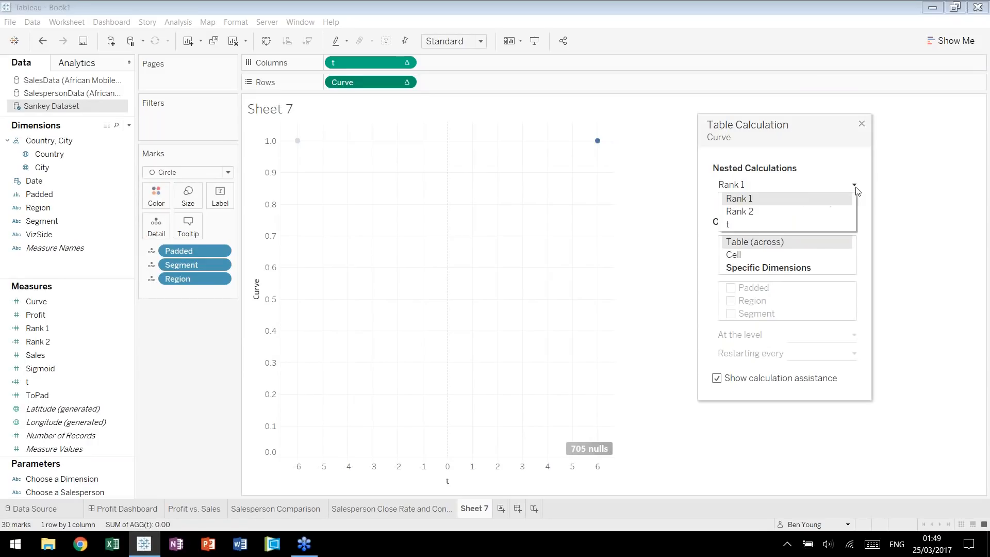
left_click(815, 201)
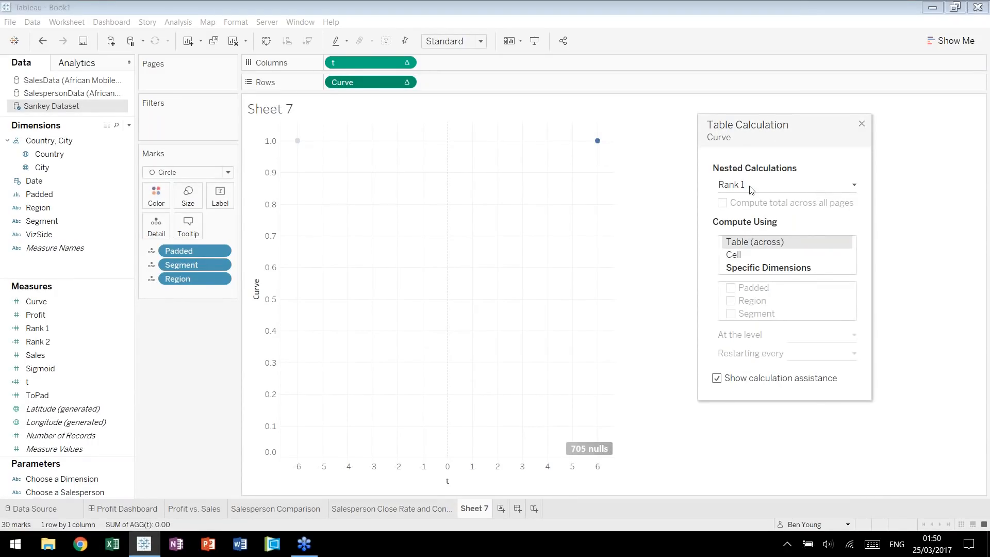
left_click(765, 186)
left_click(756, 208)
left_click(764, 187)
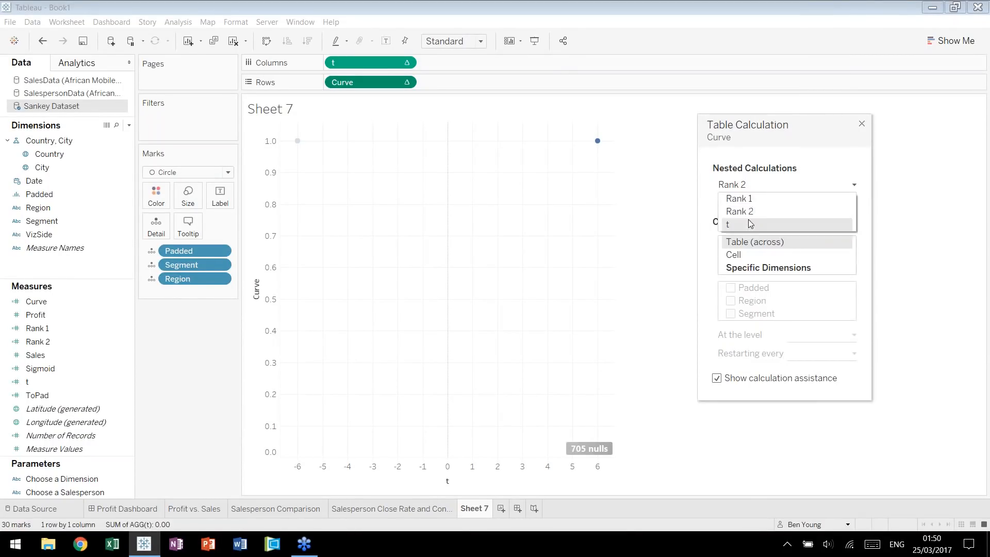
left_click(748, 222)
left_click(765, 187)
left_click(764, 187)
left_click(764, 187)
left_click(768, 199)
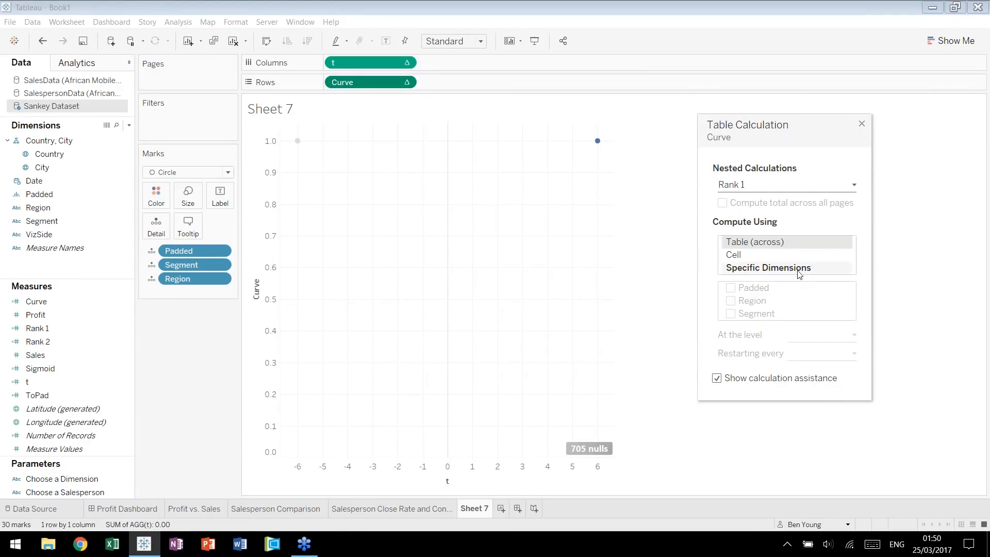
Compute Curve's nested calculation Rank 1 using the specific dimensions Segment, Region and Padded, in that order.
left_click(760, 269)
left_click(731, 314)
left_click(731, 301)
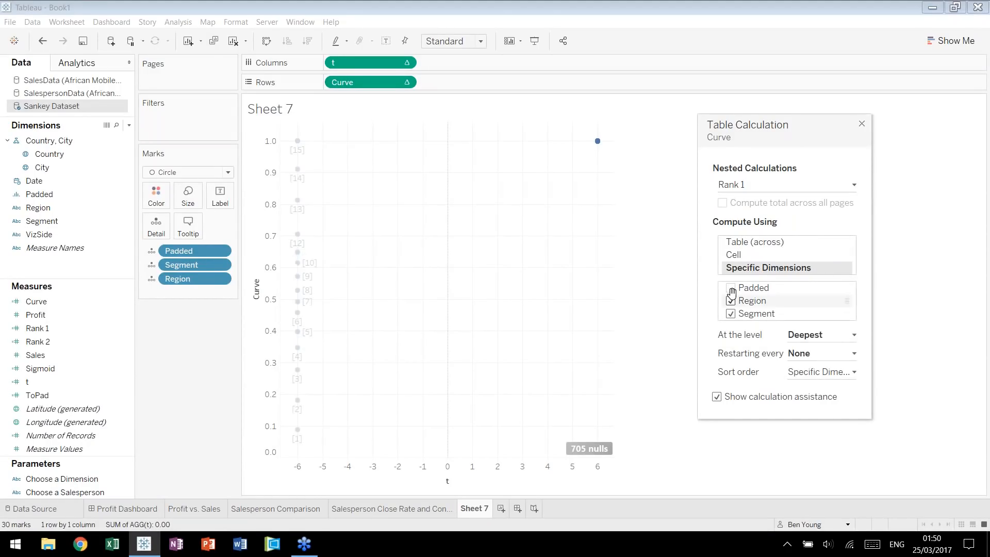
left_click(731, 289)
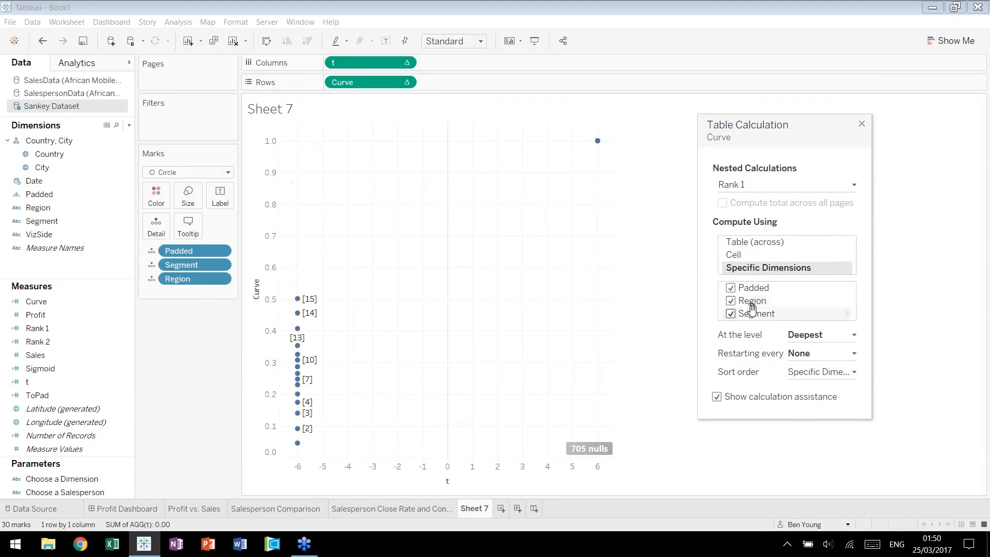
mouse_move(757, 313)
left_mouse_down()
mouse_move(756, 285)
mouse_move(756, 300)
left_mouse_up()
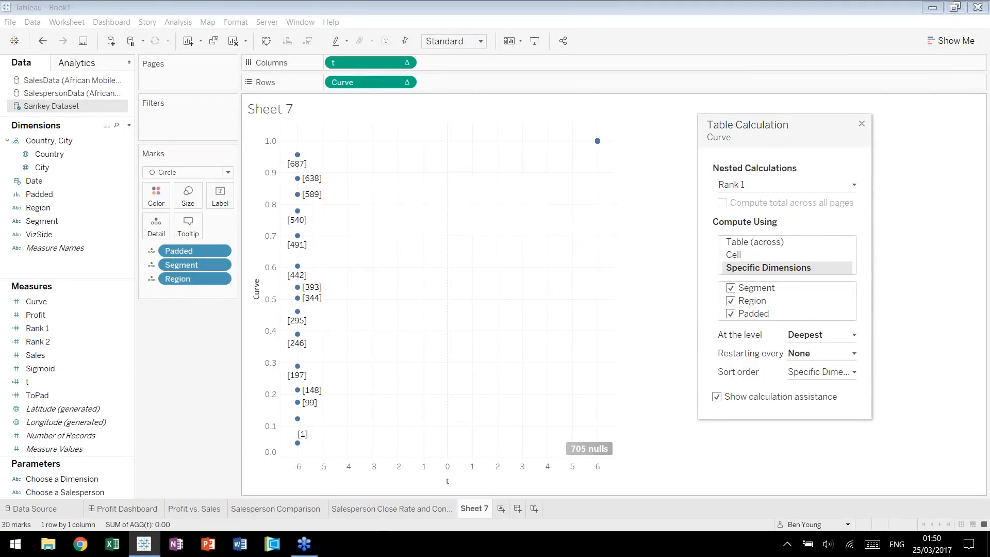
Compute Curve's nested calculation Rank 2 using the specific dimensions Region, Segment and Padded, in that order.
left_click(852, 186)
left_click(787, 123)
left_click_drag(788, 123, 441, 126)
left_click(439, 187)
left_click(408, 211)
left_click(404, 272)
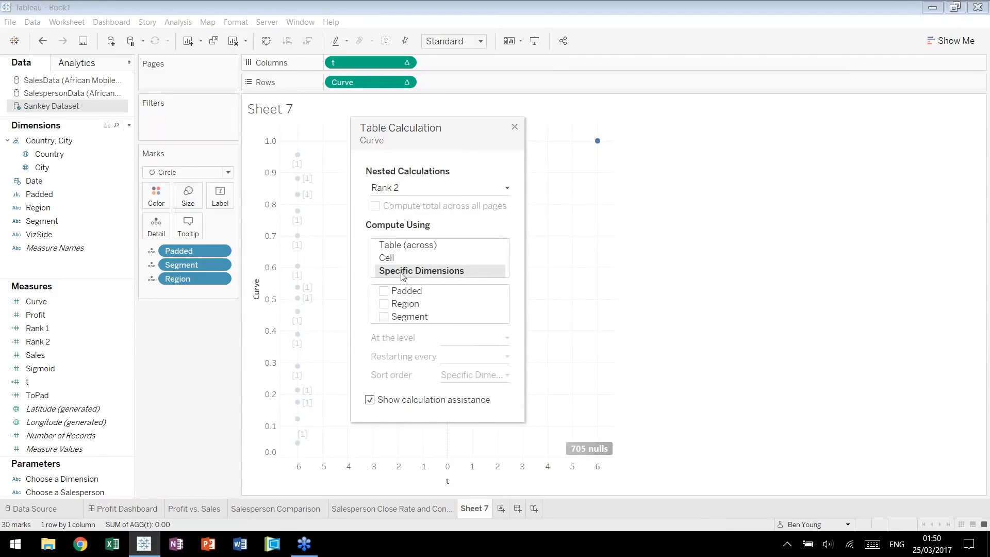
left_click(384, 303)
left_click(382, 292)
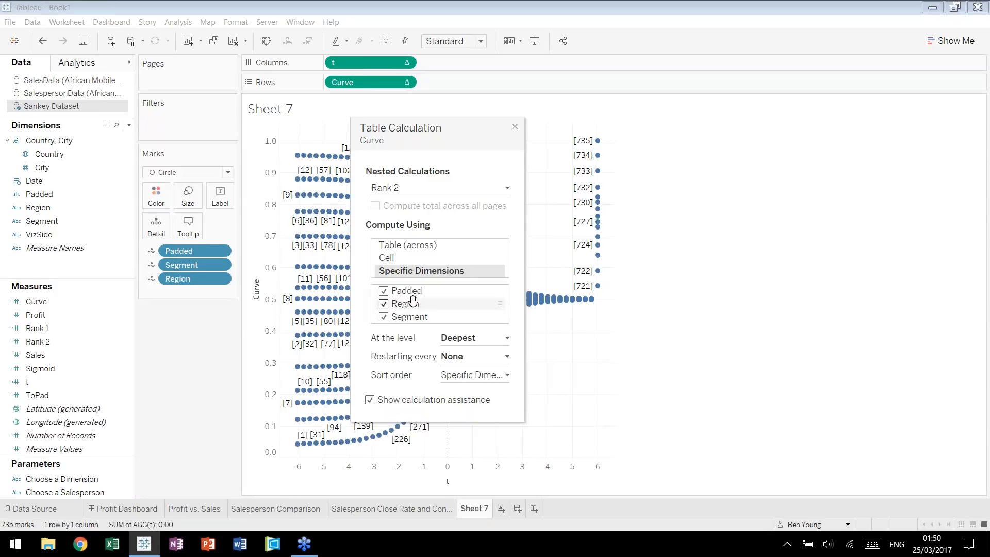
mouse_move(407, 303)
left_mouse_down()
mouse_move(408, 288)
mouse_move(413, 313)
mouse_move(413, 303)
left_mouse_up()
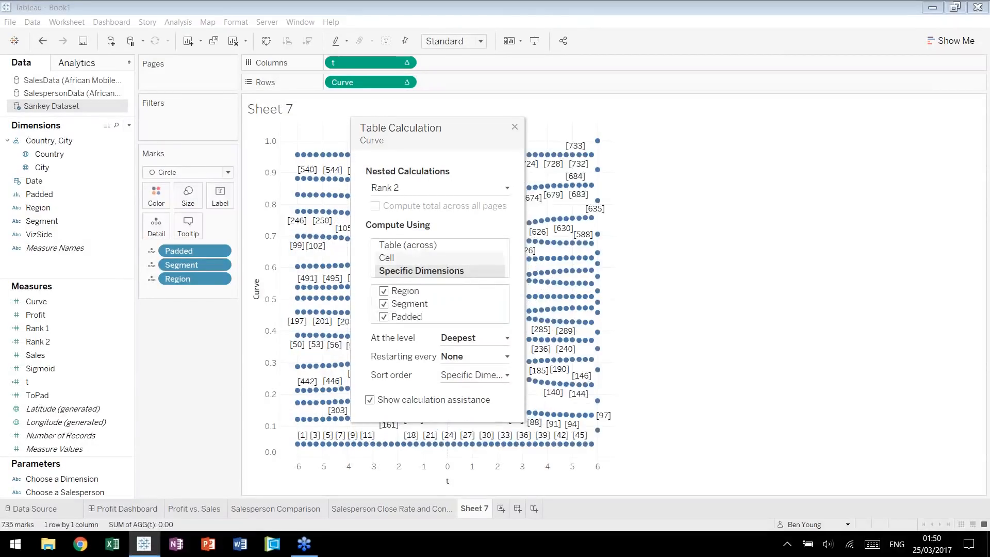
Check which dimensions the nested calculation t of Curve is computed along and close the table calculation settings.
left_click_drag(443, 129, 772, 119)
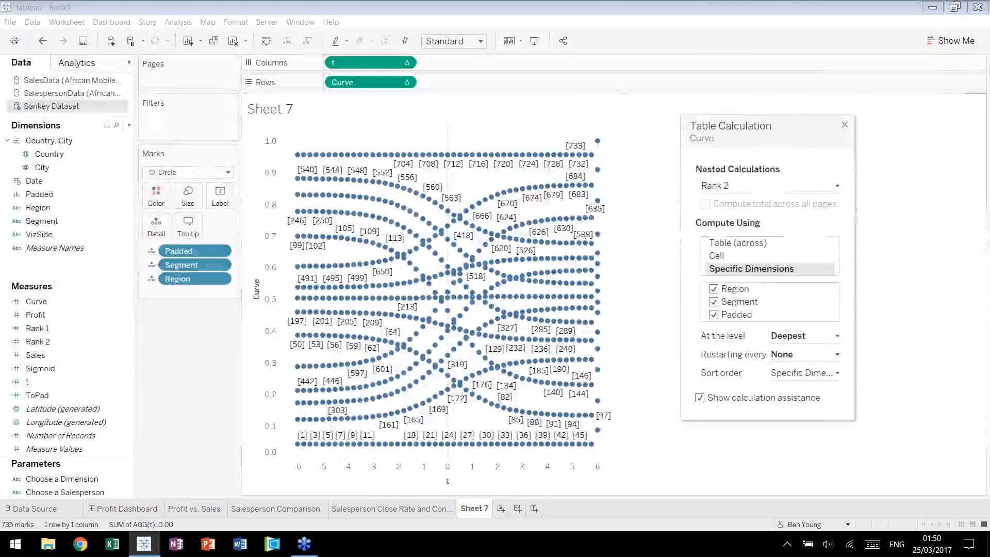
left_click(836, 186)
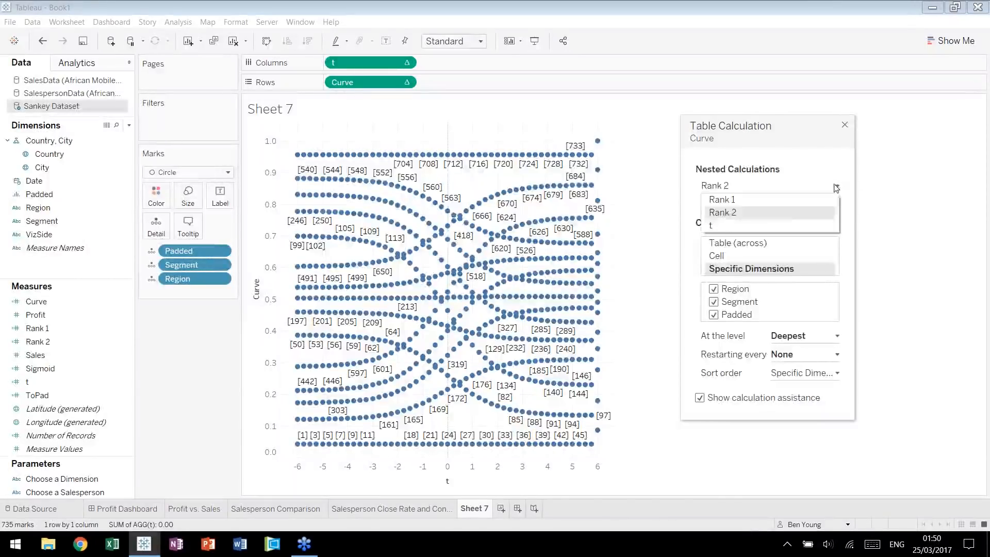
left_click(764, 225)
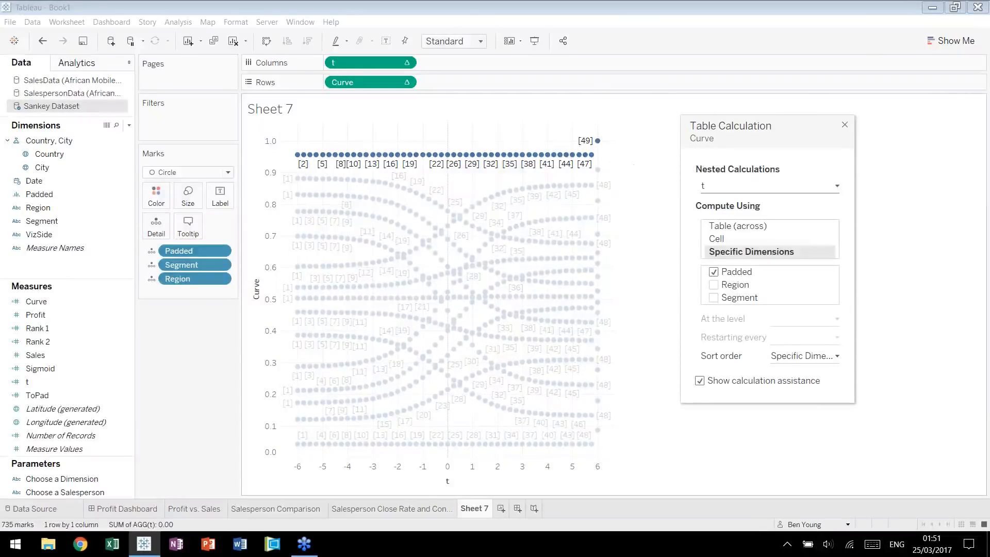
left_click(845, 125)
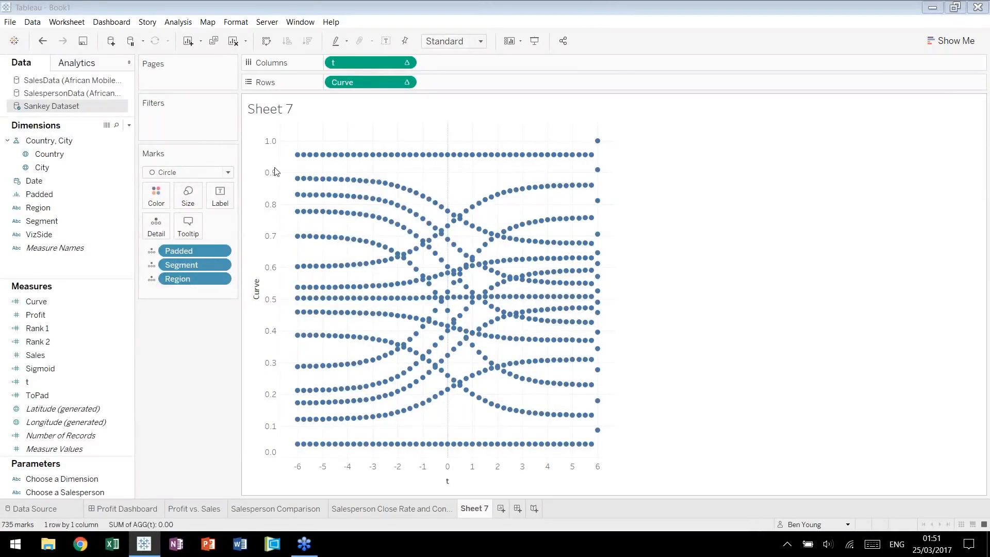
Switch the t axis to a fixed range and set its start to -5.
mouse_move(593, 156)
left_click(481, 470)
right_click(481, 469)
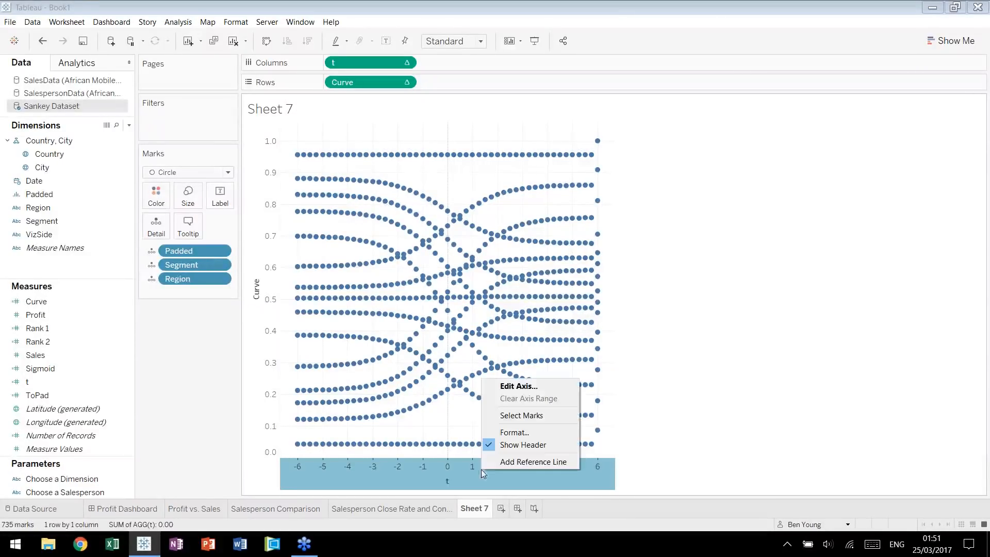
left_click(561, 391)
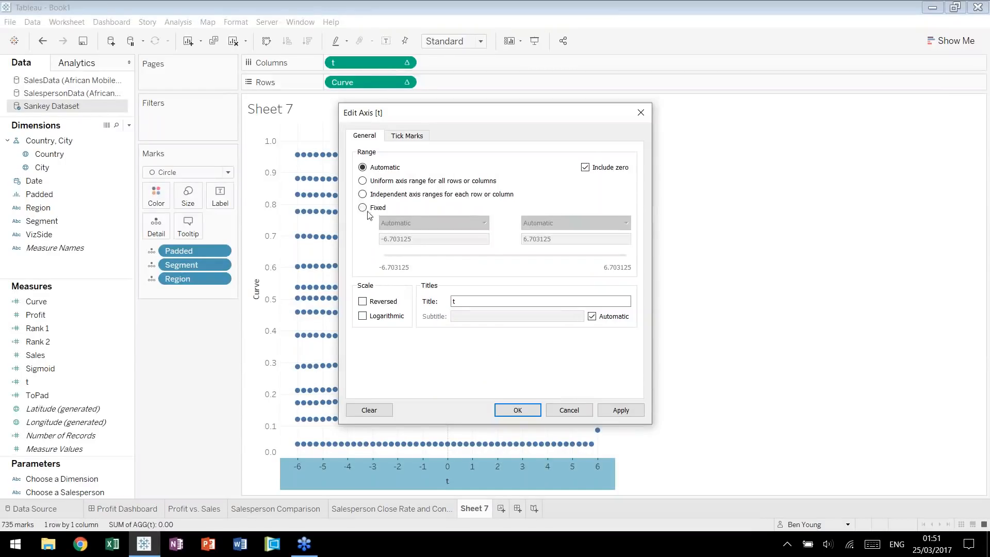
left_click(363, 208)
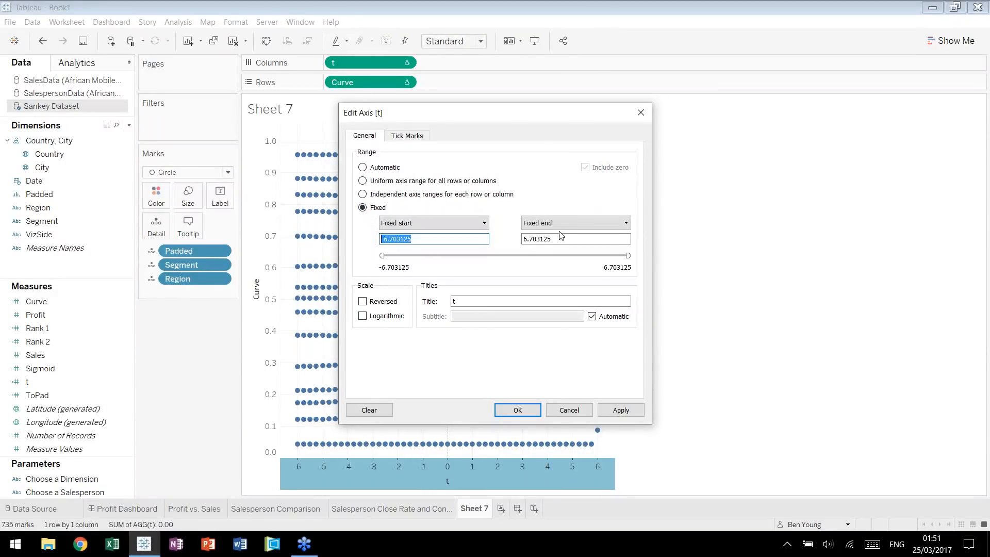
double_click(535, 239)
double_click(400, 239)
left_click(465, 240)
double_click(465, 240)
type("-5")
Set the fixed end of the t axis to 5, apply the range and hide the axis header.
left_click(561, 238)
double_click(560, 238)
type("5")
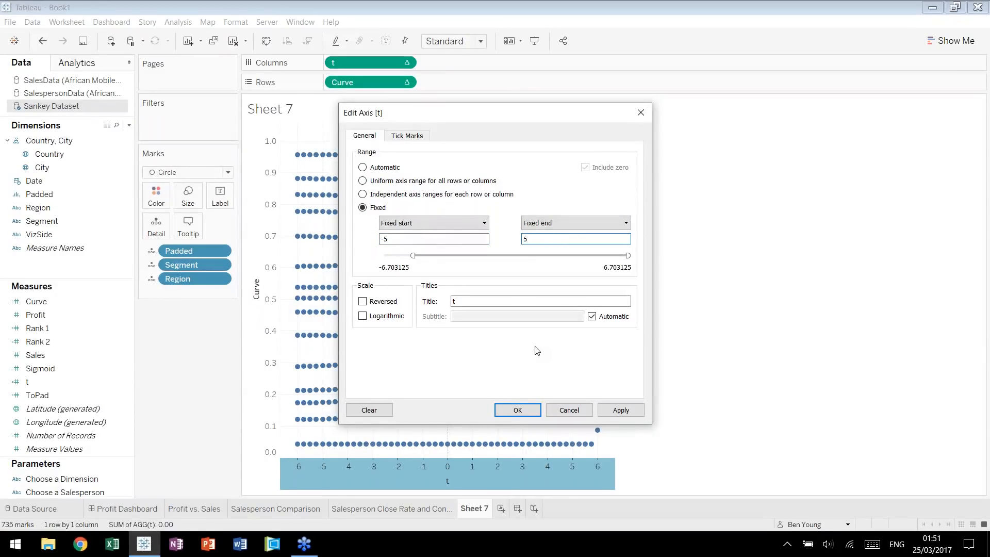
left_click(519, 417)
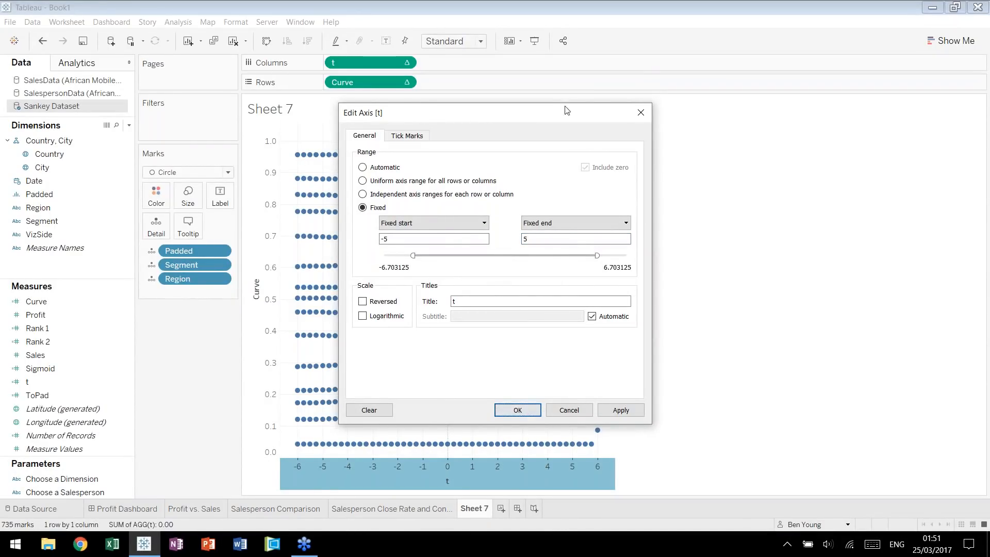
left_click_drag(565, 114, 403, 87)
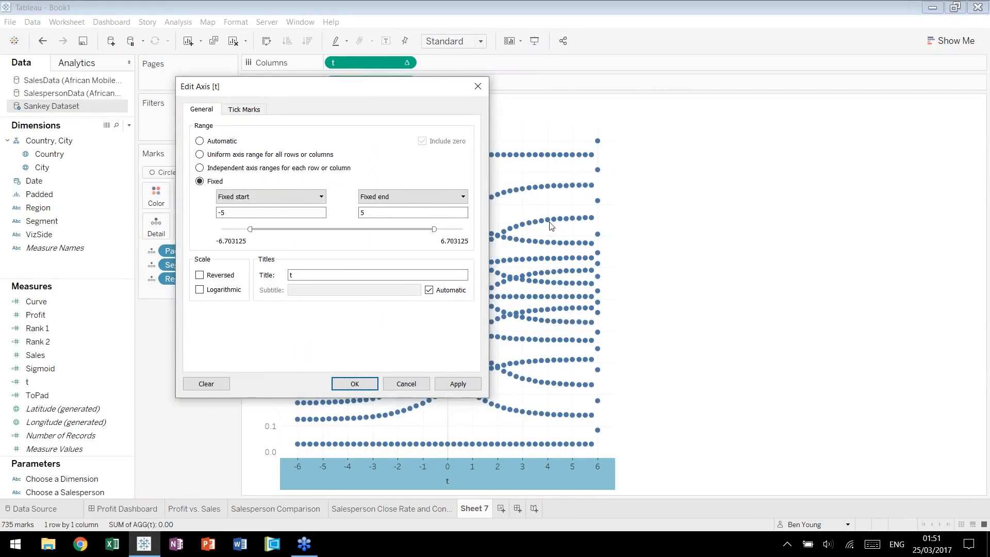
left_click(355, 382)
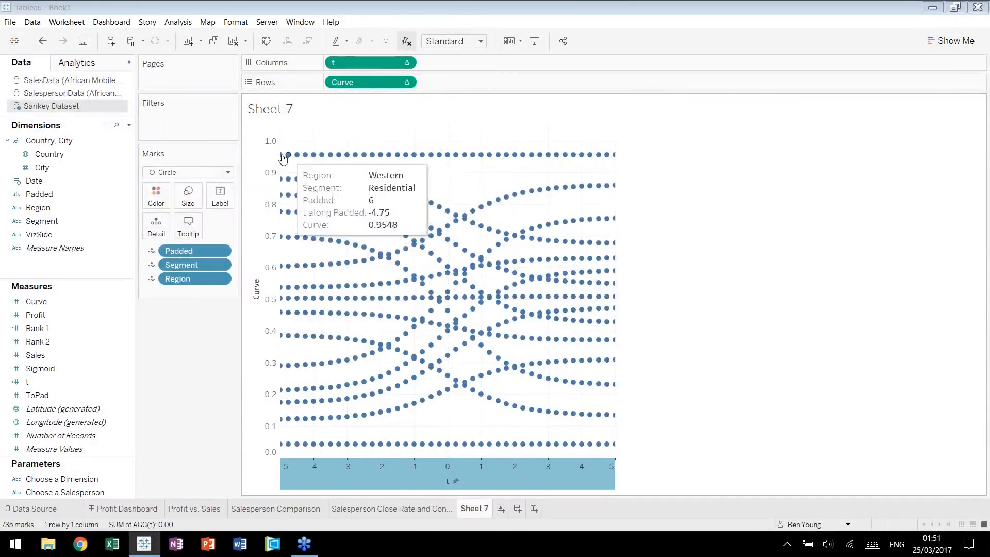
left_click(622, 166)
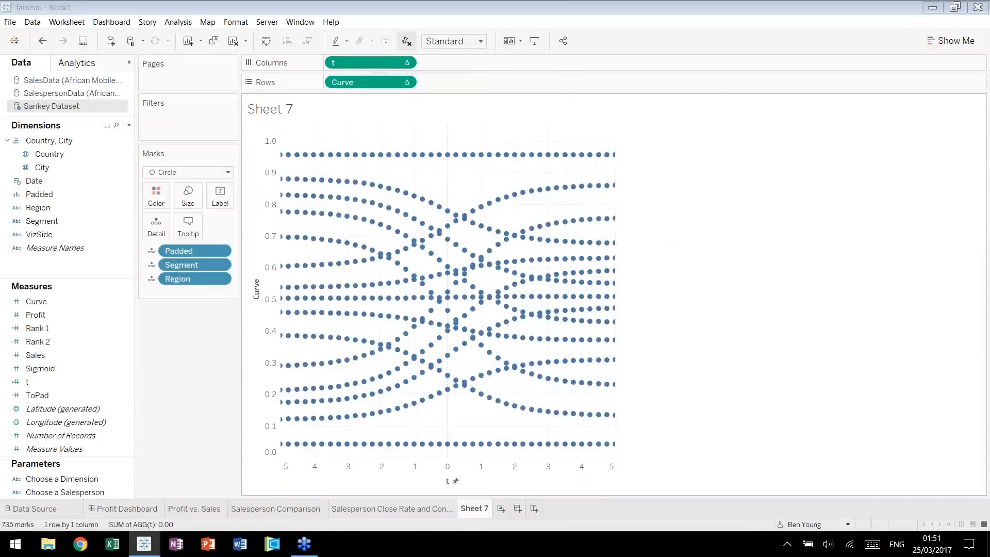
right_click(460, 472)
left_click(487, 445)
Give the Curve axis a fixed range with its end at 1.
right_click(259, 293)
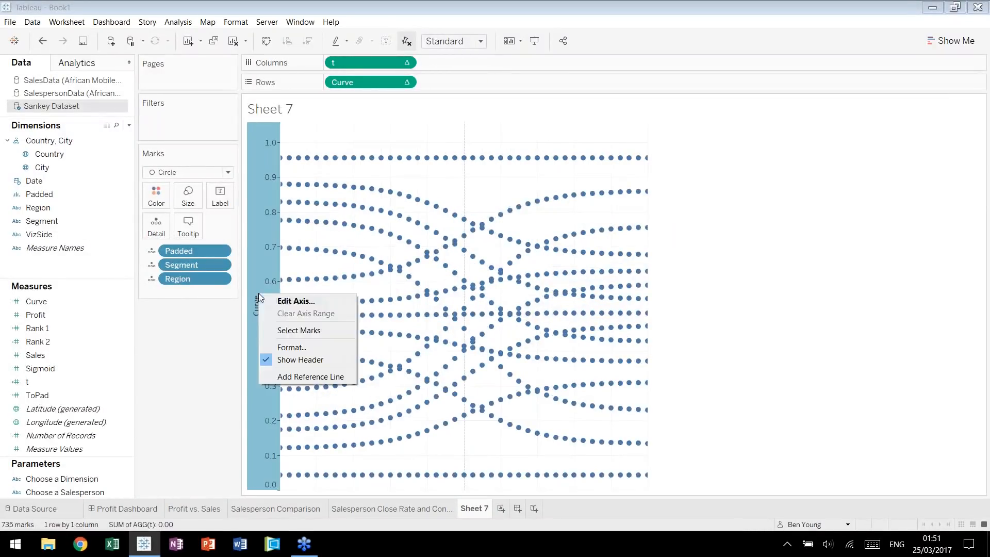
key("Return")
left_click(363, 207)
double_click(568, 239)
type("1")
left_click(620, 410)
left_click(519, 410)
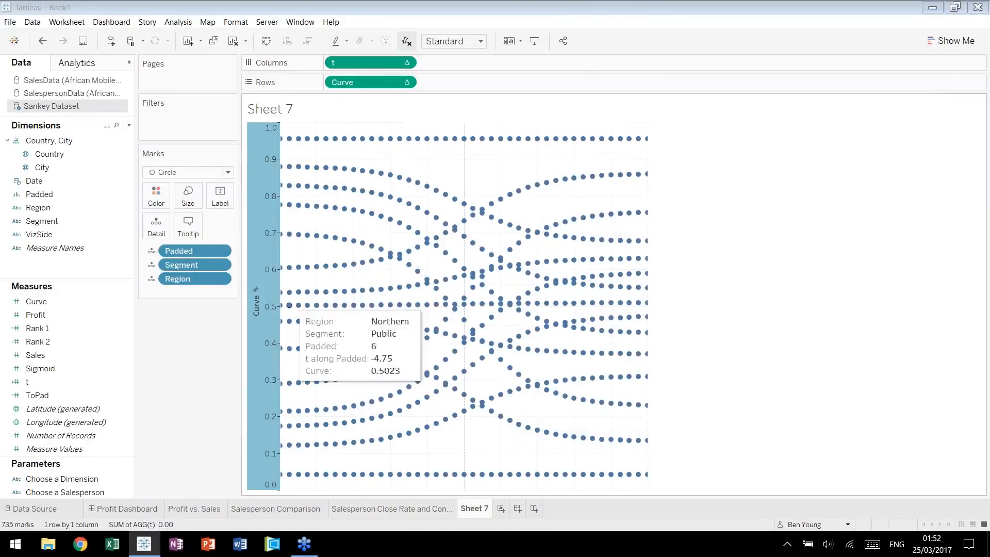
right_click(268, 285)
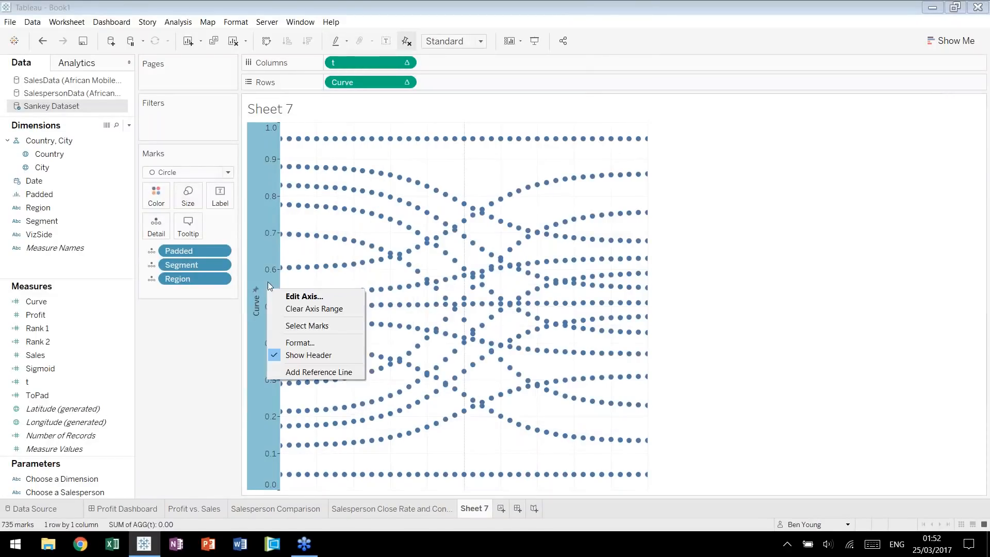
left_click(295, 254)
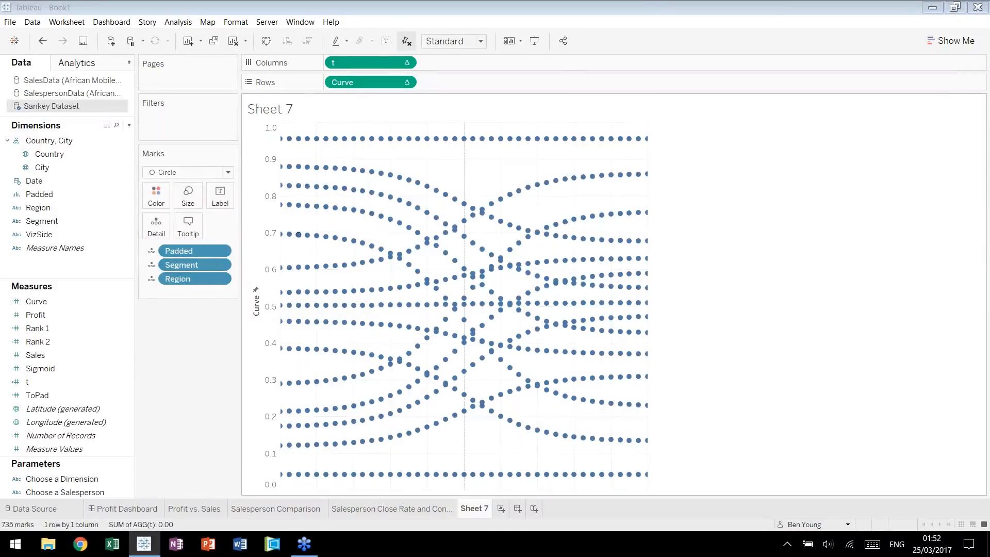
Return to Sheet 7 and reverse the scale of the Curve axis.
mouse_move(289, 145)
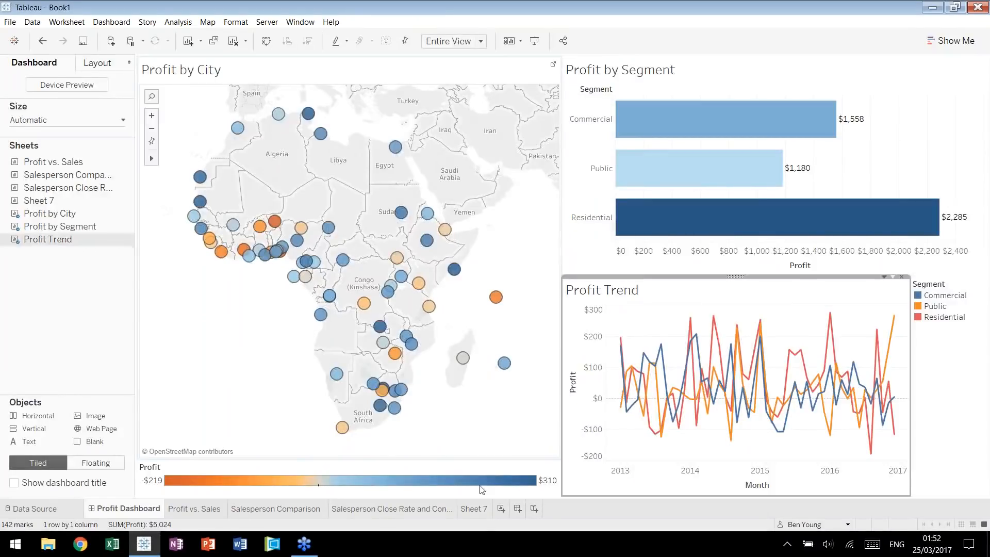
left_click(474, 508)
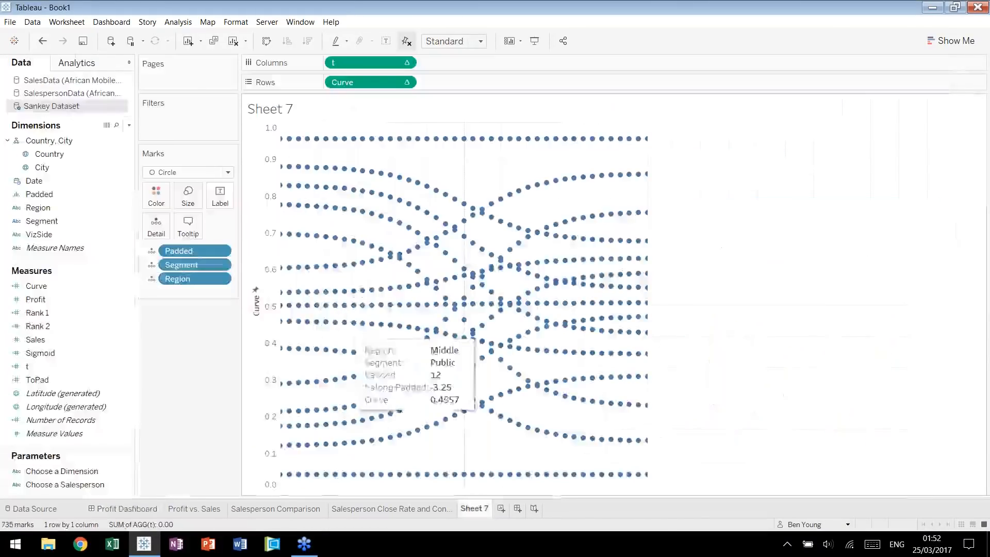
right_click(265, 240)
left_click(304, 249)
left_click(362, 302)
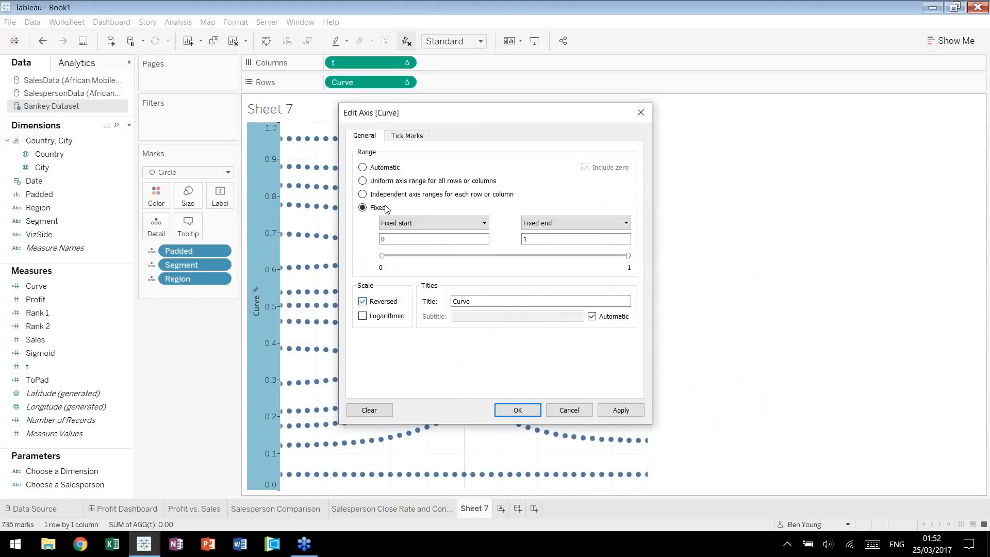
left_click(517, 410)
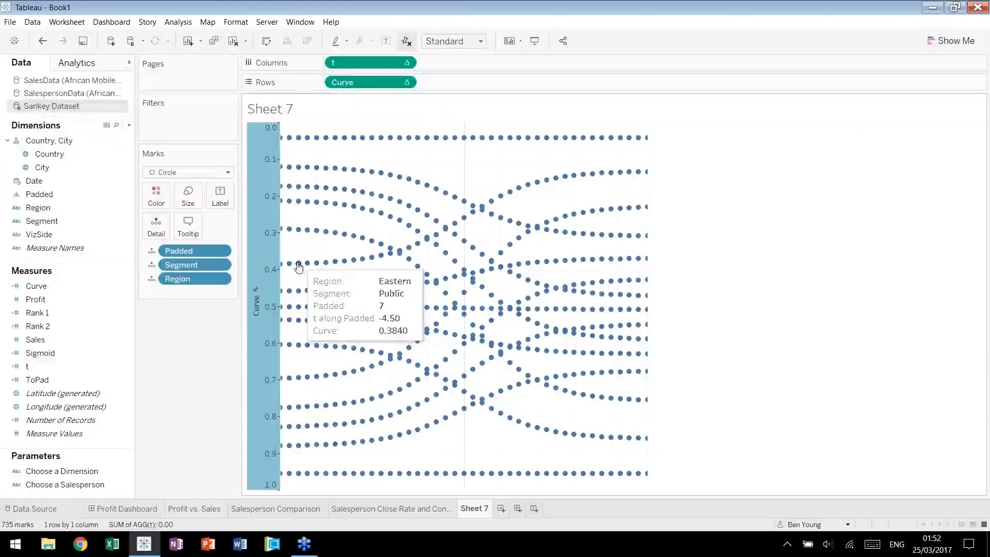
left_click(754, 305)
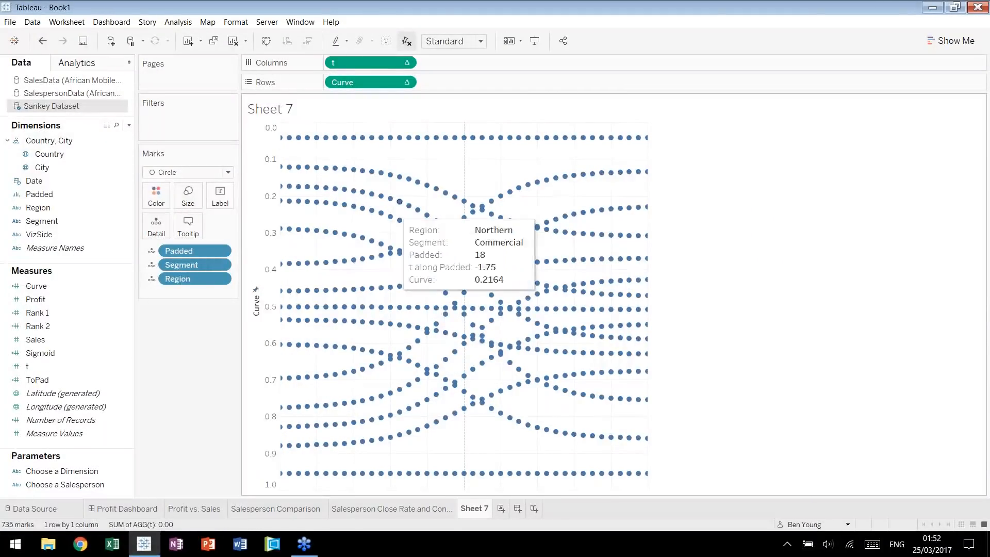
Hide the header of the Curve axis.
right_click(270, 227)
left_click(303, 294)
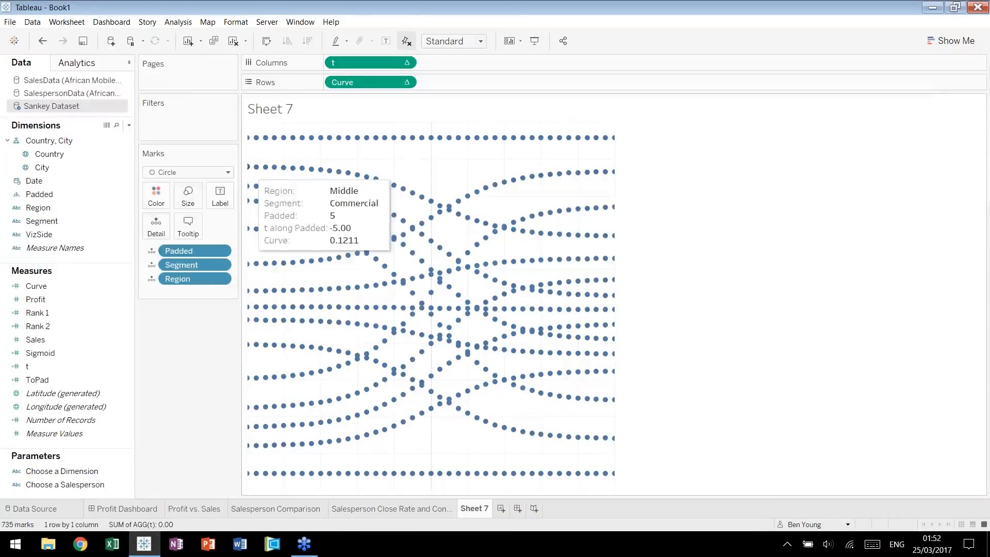
left_click(228, 172)
left_click(405, 156)
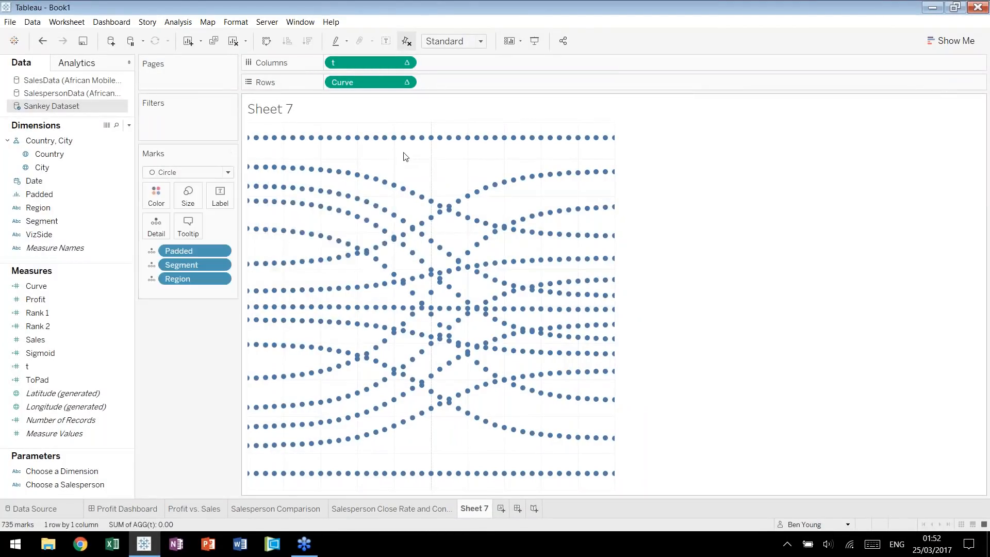
Change the mark type to Line and set Padded as the path so the points join into continuous curves.
left_click(227, 173)
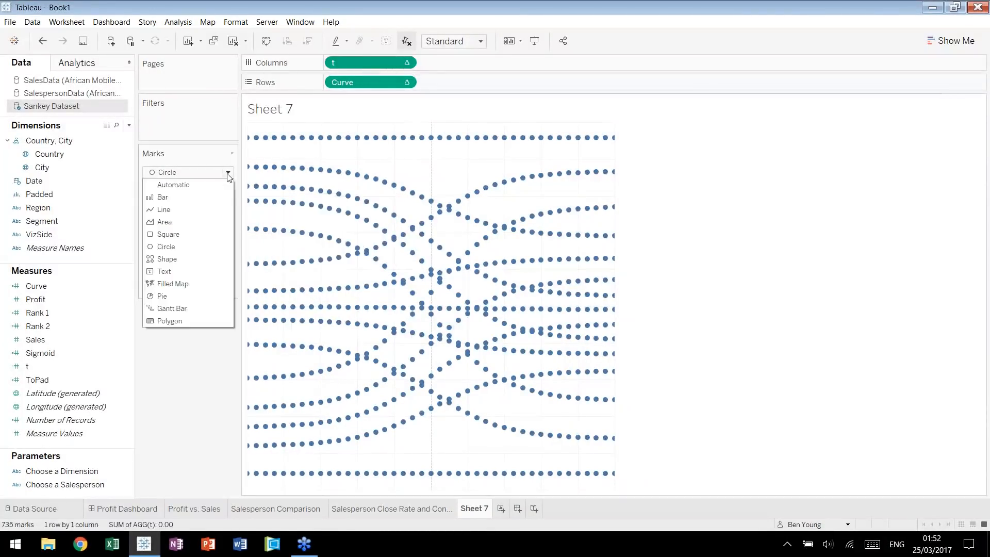
left_click(198, 210)
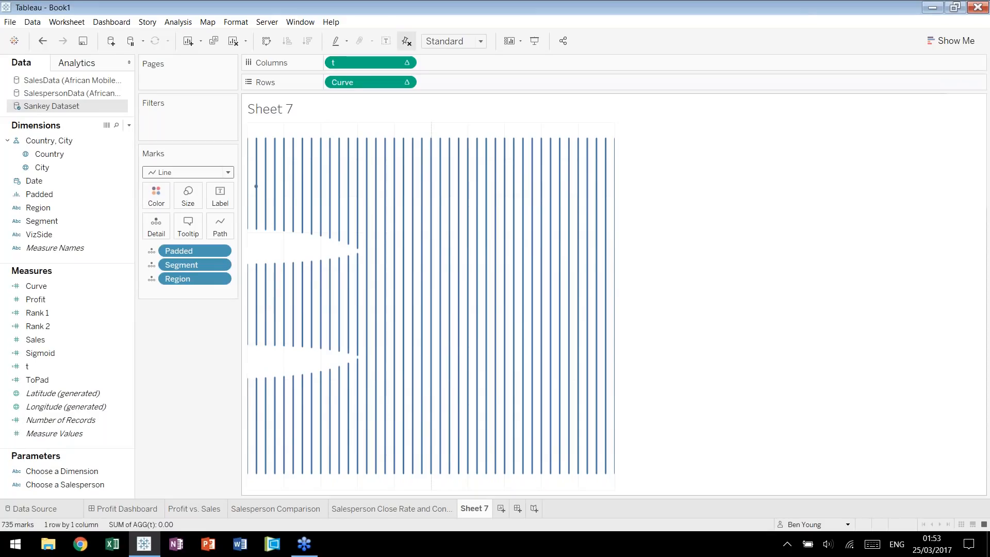
mouse_move(403, 189)
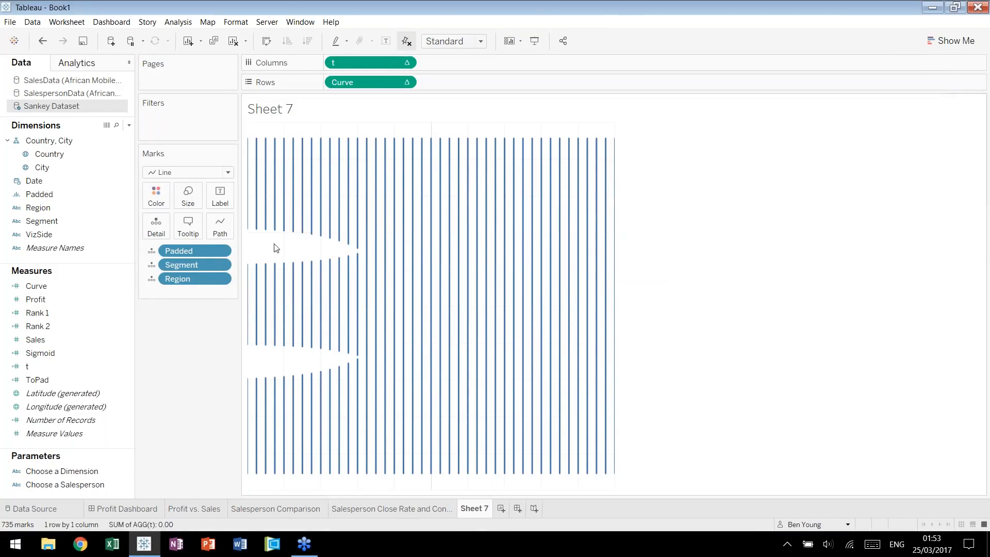
left_click_drag(39, 194, 221, 234)
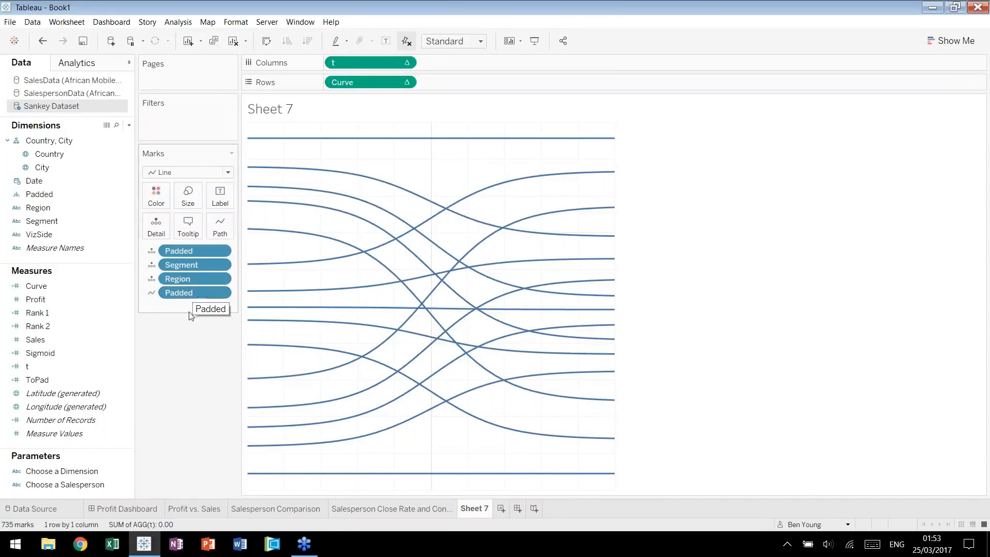
Try sizing the lines by the sum of Sales, consult the Salesperson Comparison sheet, and remove Sales from the marks.
mouse_move(271, 143)
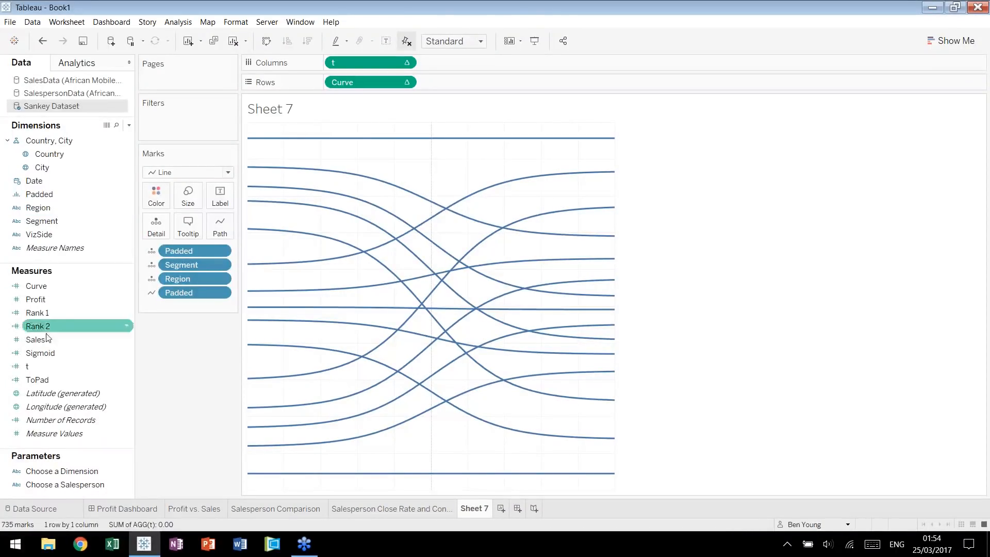
left_click_drag(47, 339, 185, 194)
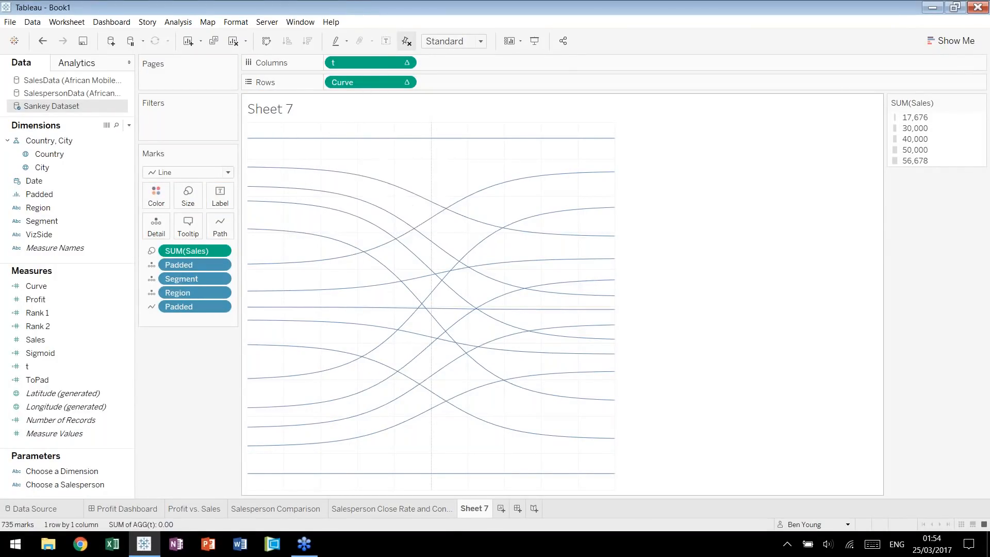
mouse_move(278, 510)
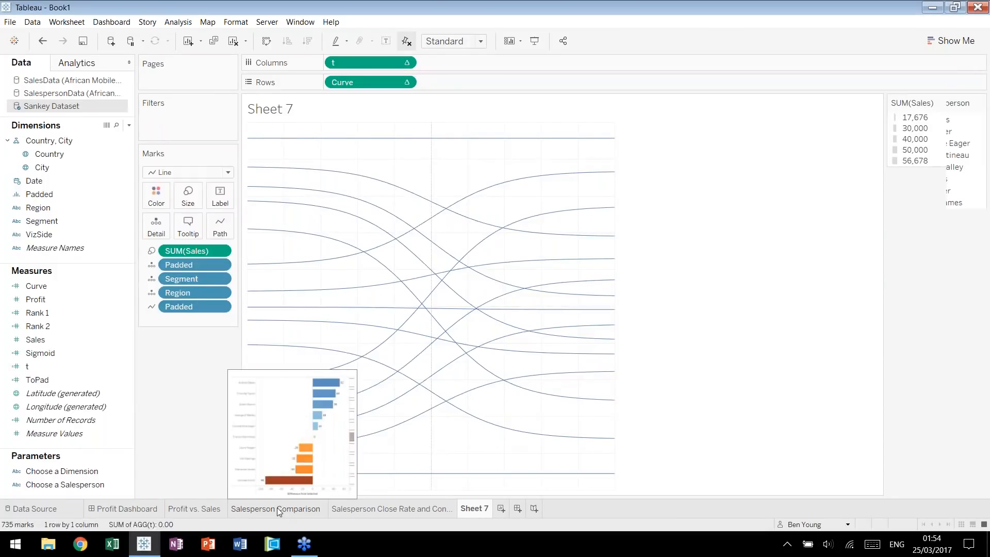
left_click(277, 508)
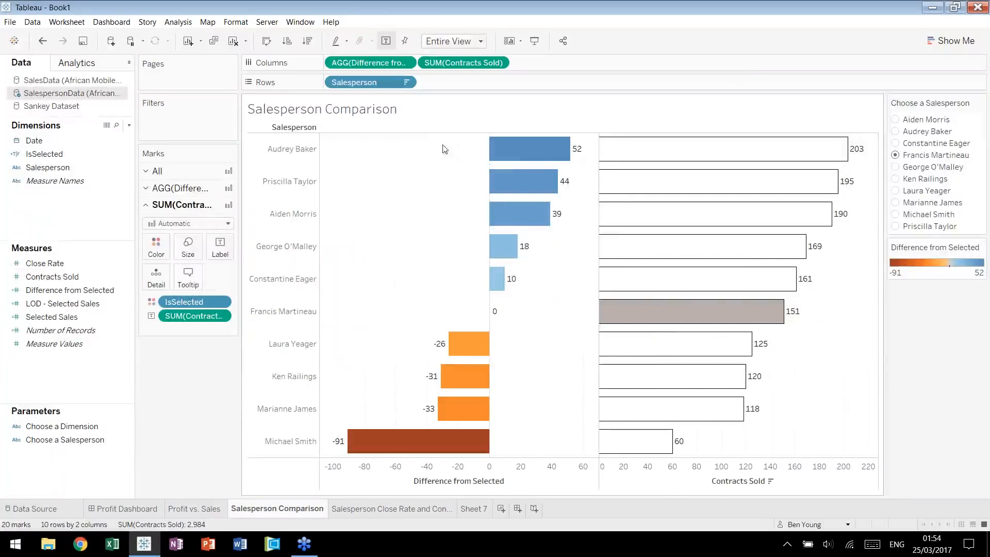
left_click(52, 277)
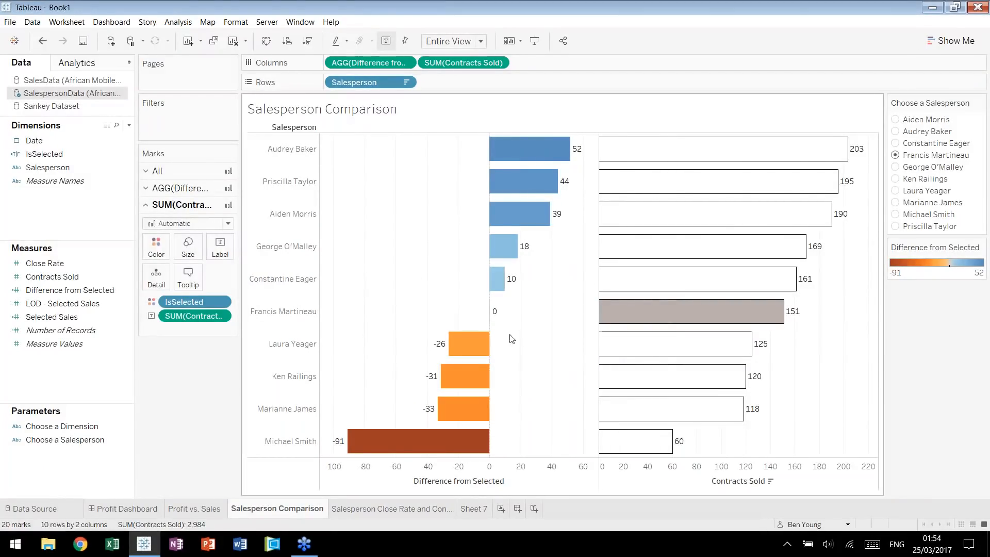
left_click(475, 507)
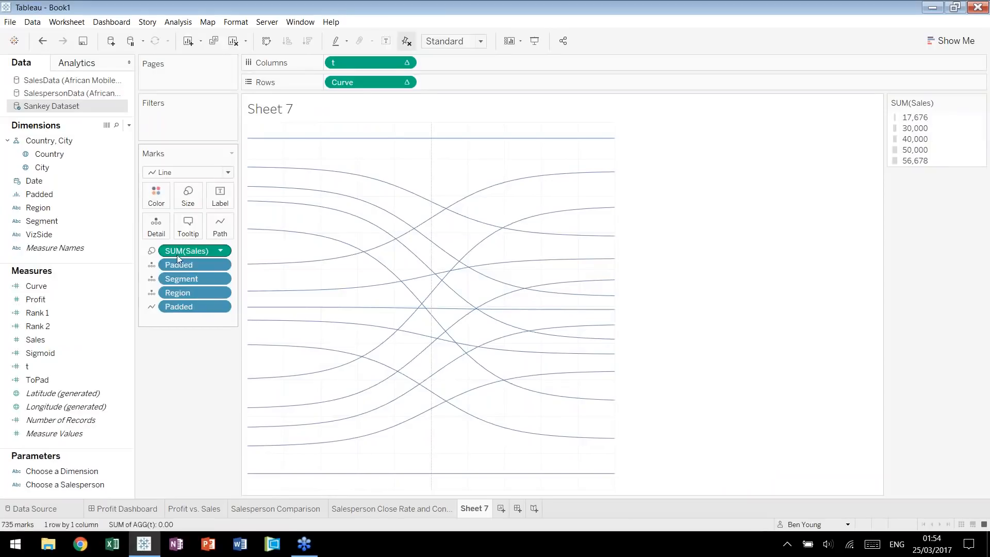
left_click_drag(179, 252, 170, 375)
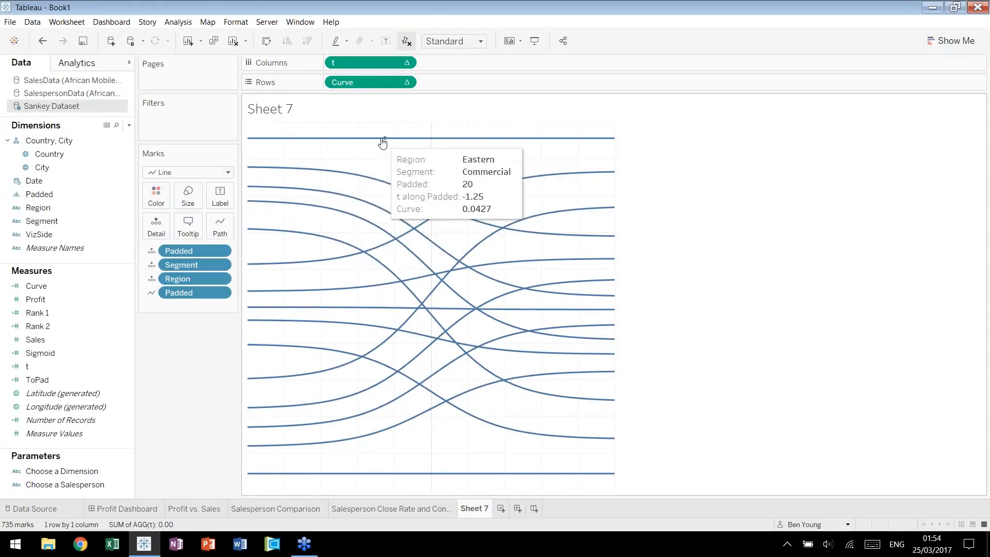
Start a new calculated field named "Sizing for Sales".
key("alt+a")
key("c")
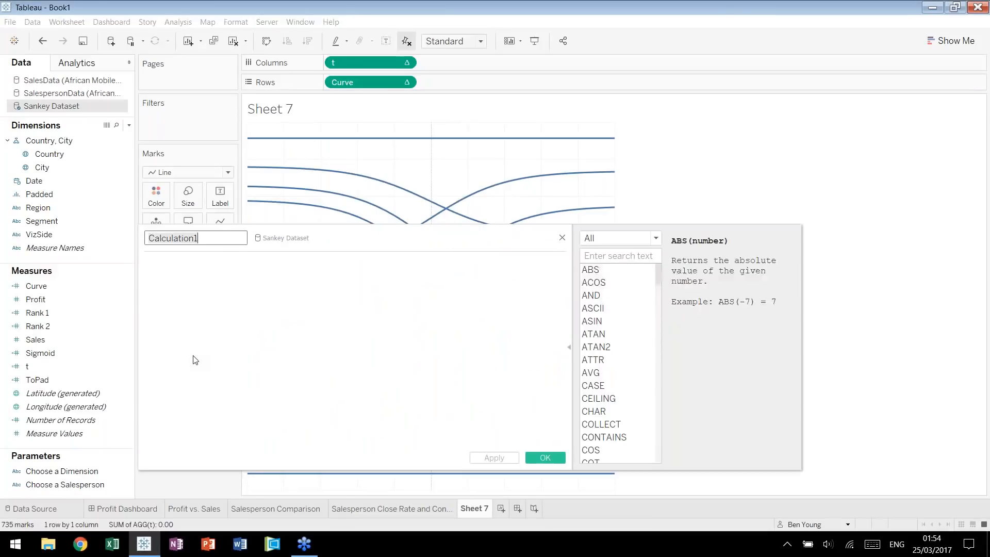
type("Wi")
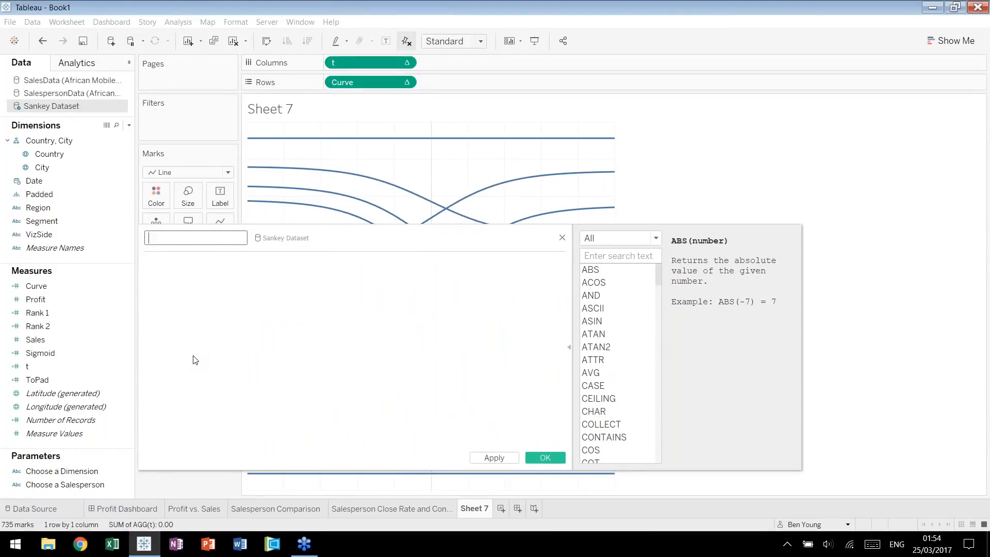
type("zing Sales")
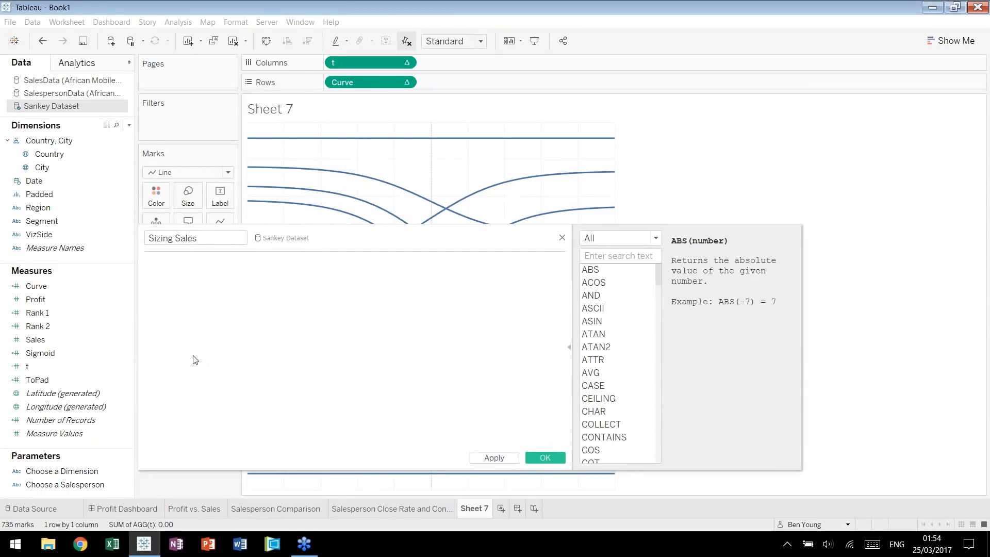
left_click(177, 238)
type("for")
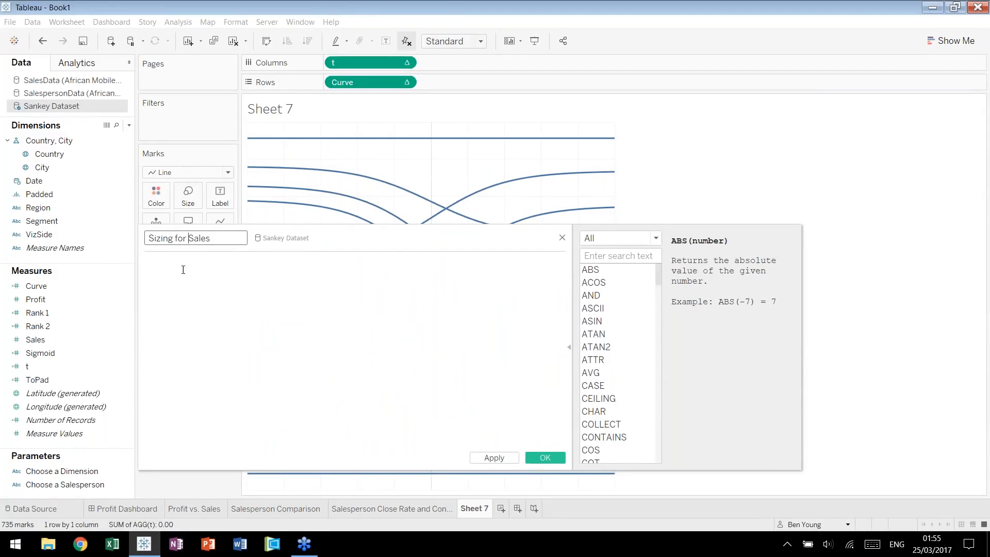
Enter the formula RUNNING_AVG(SUM([Sales])) for the Sizing for Sales field and save it.
left_click(233, 295)
type("run")
key("Return")
type("su")
key("Return")
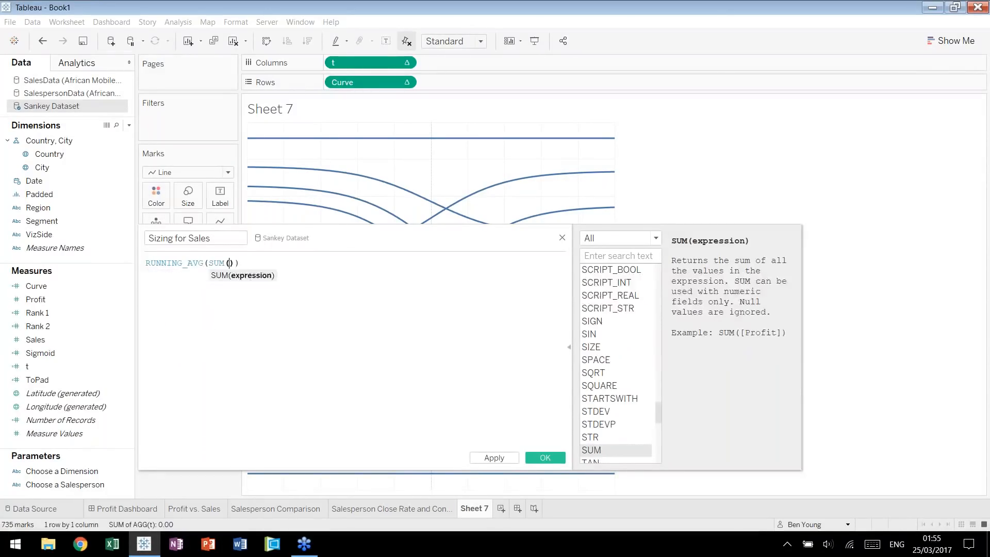
type("sals")
key("Return")
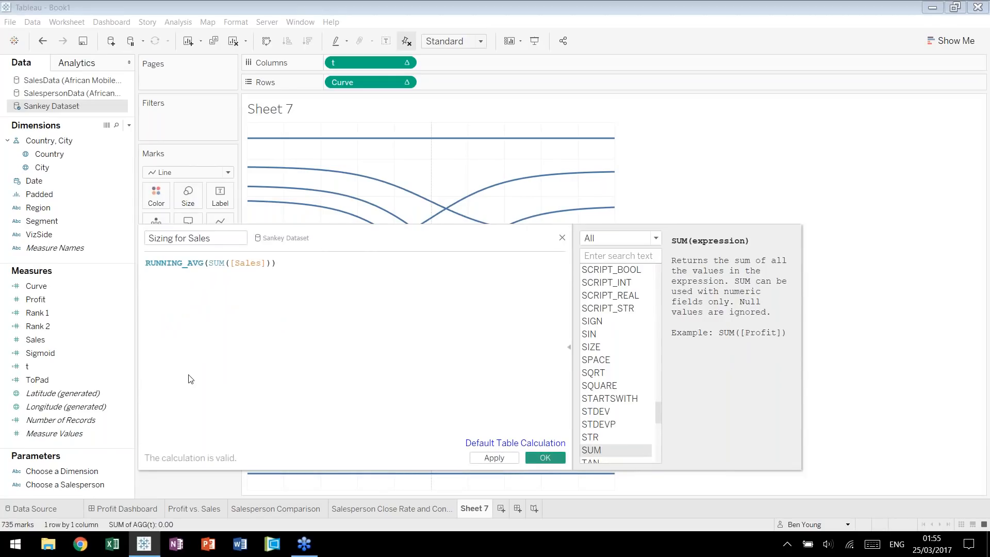
Size the lines by Sizing for Sales and compute its table calculation using Padded.
left_click_drag(95, 366, 188, 197)
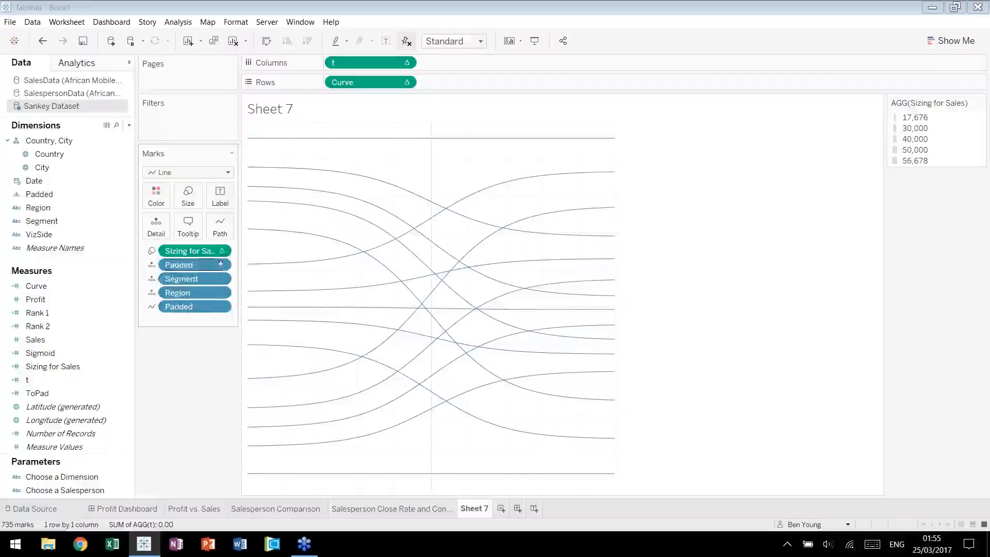
left_click(222, 252)
mouse_move(246, 394)
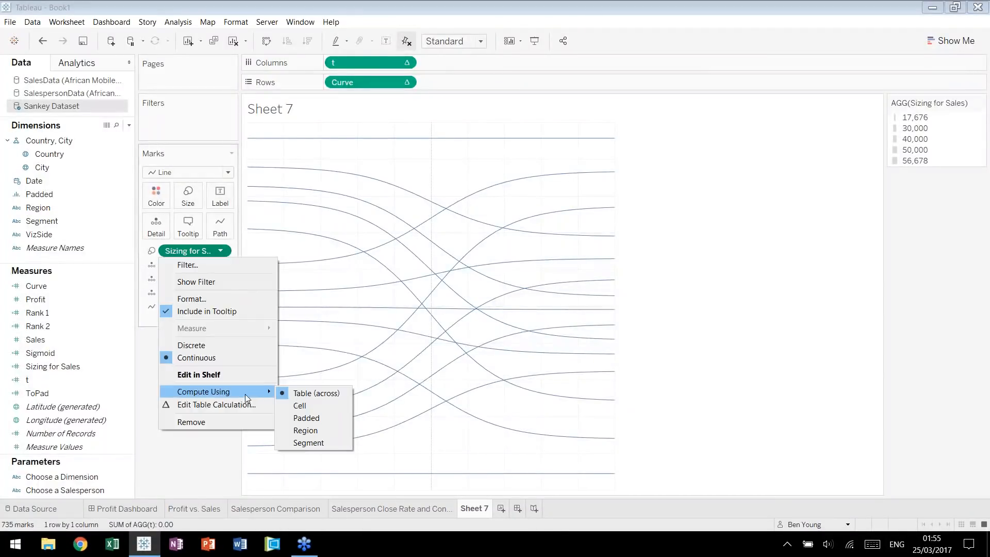
left_click(302, 418)
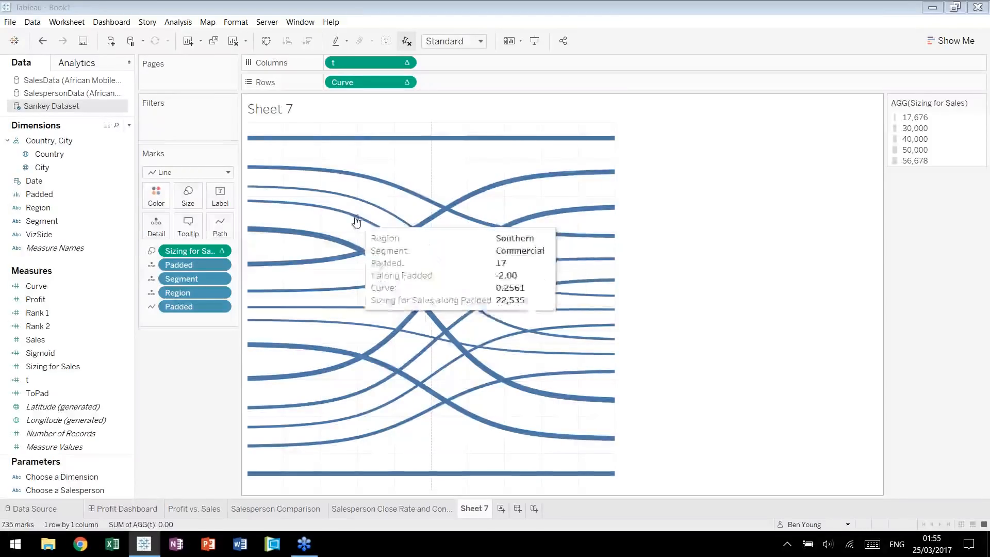
Thicken the lines by raising the mark size to about three quarters of its range.
left_click(188, 196)
left_click(236, 230)
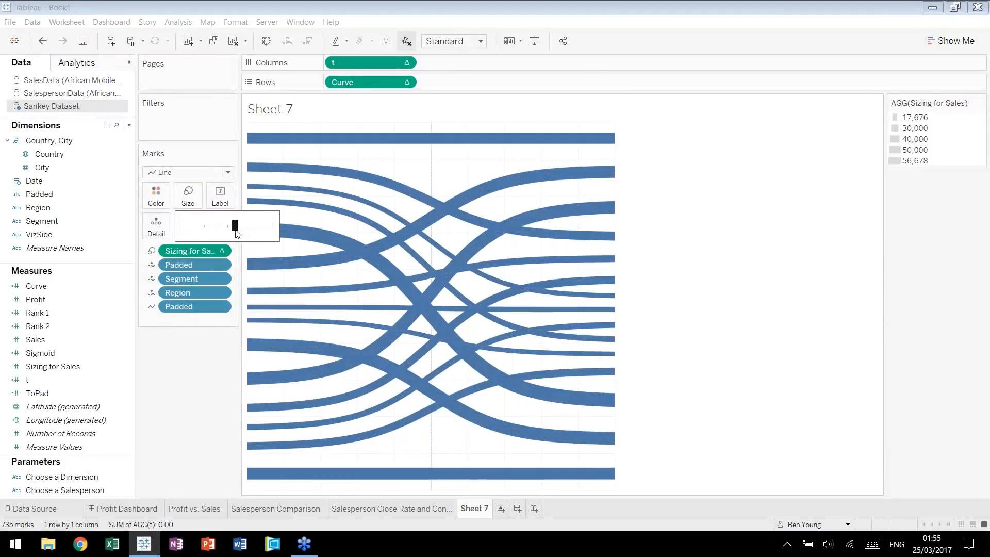
left_click(248, 226)
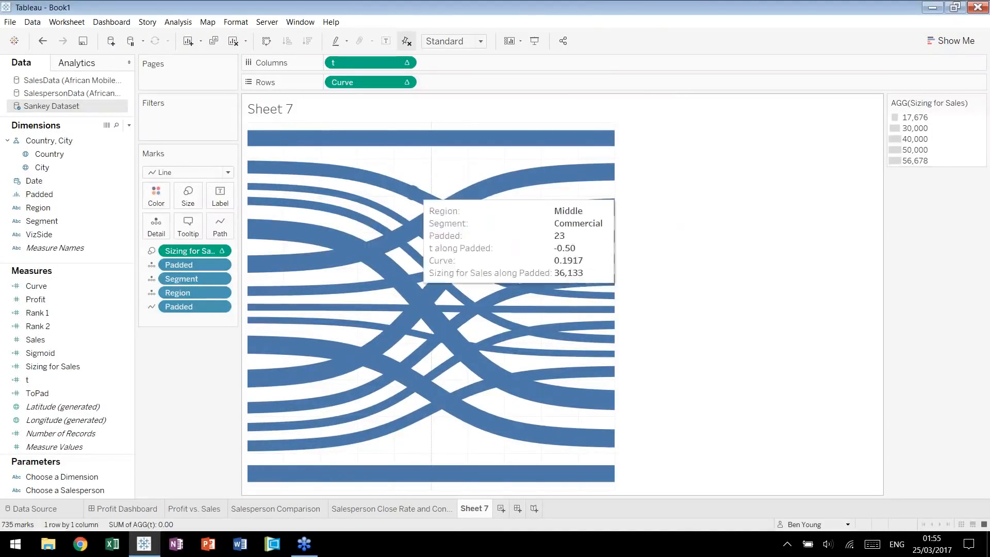
Format the sheet's lines so that both grid lines and zero lines are set to None.
right_click(442, 170)
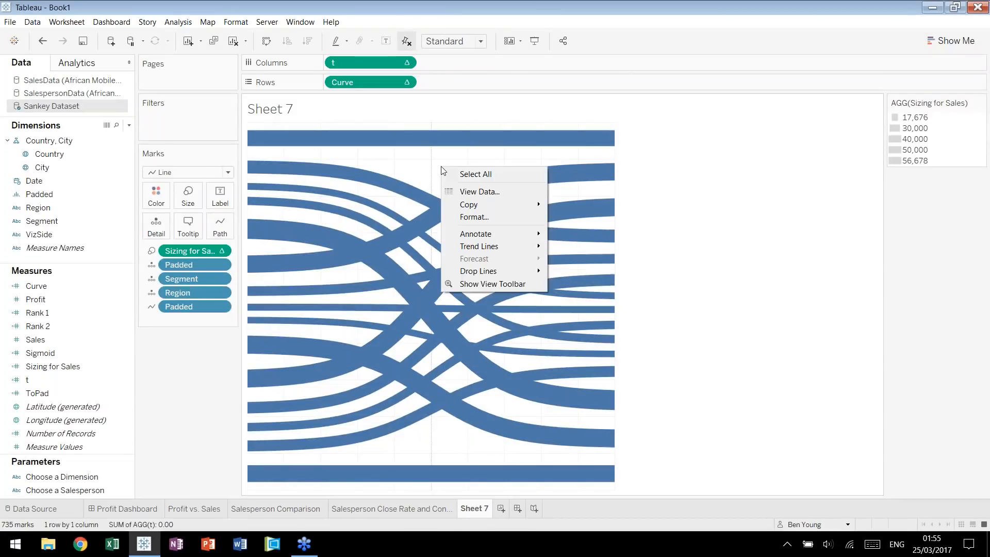
left_click(474, 217)
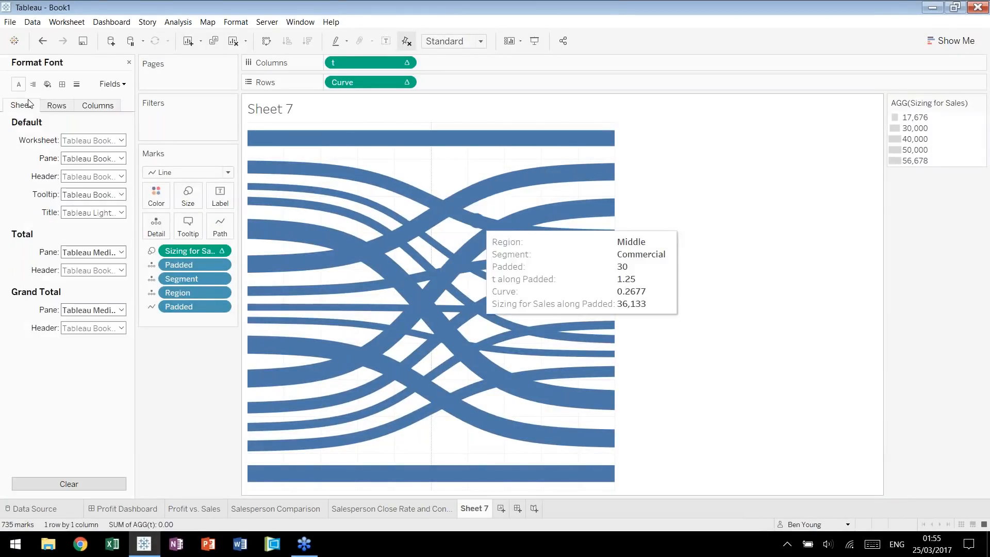
left_click(77, 84)
left_click(120, 141)
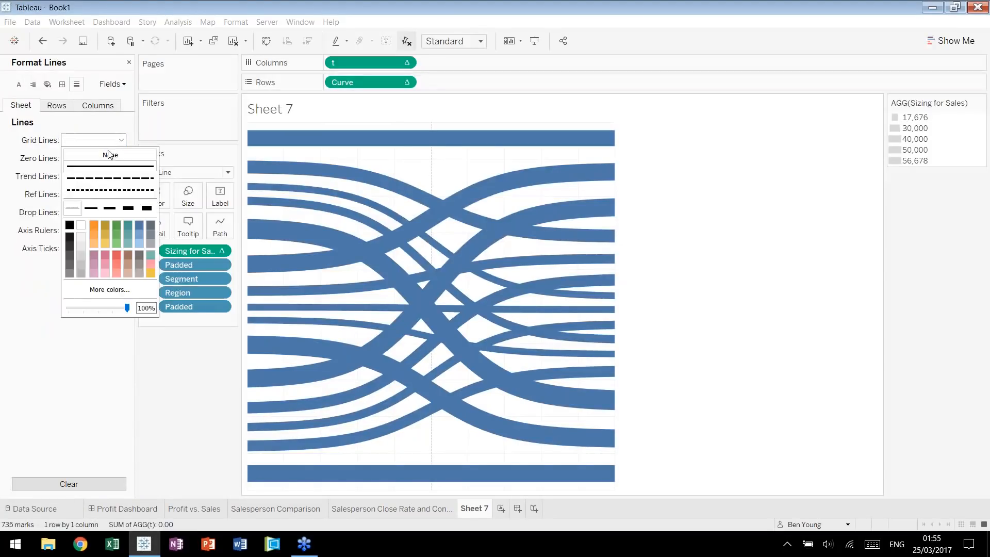
left_click(107, 151)
left_click(120, 158)
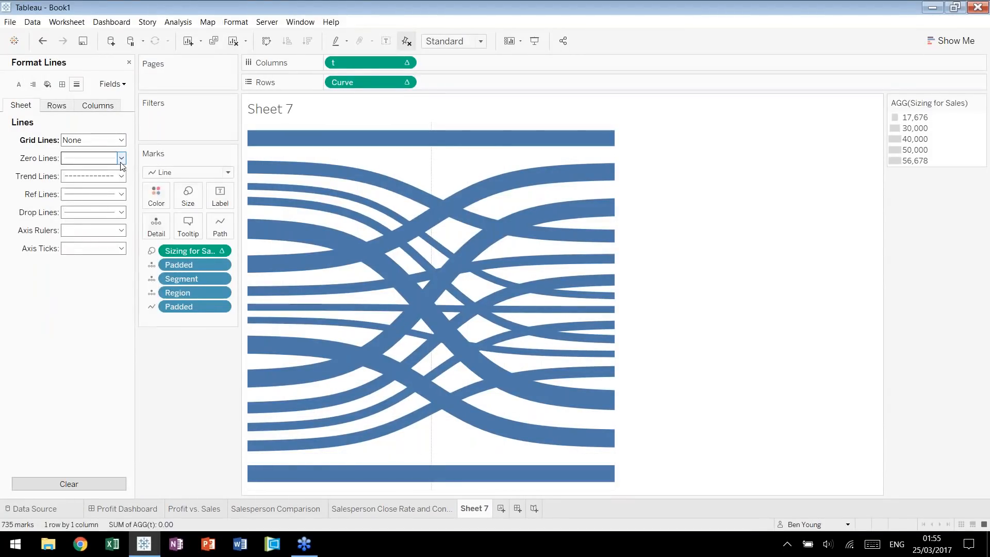
left_click(106, 170)
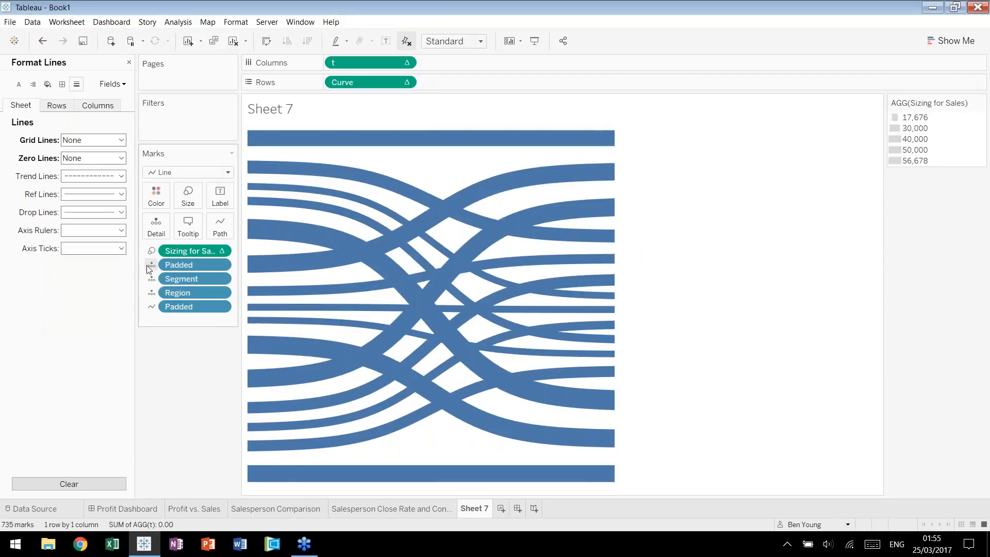
Color the lines by both Segment and Region, and close the line formatting options.
left_click(151, 279)
left_click(154, 295)
left_click(152, 292)
left_click(162, 311)
left_click(128, 64)
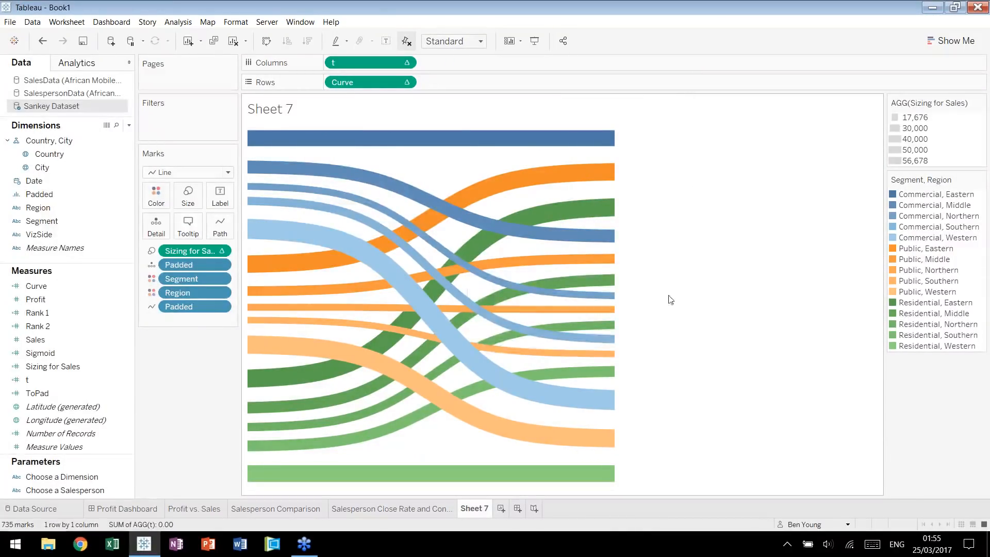
Rename Sheet 7 as "Sankey Sales Flow from Segment to Region".
mouse_move(252, 136)
mouse_move(255, 166)
double_click(474, 509)
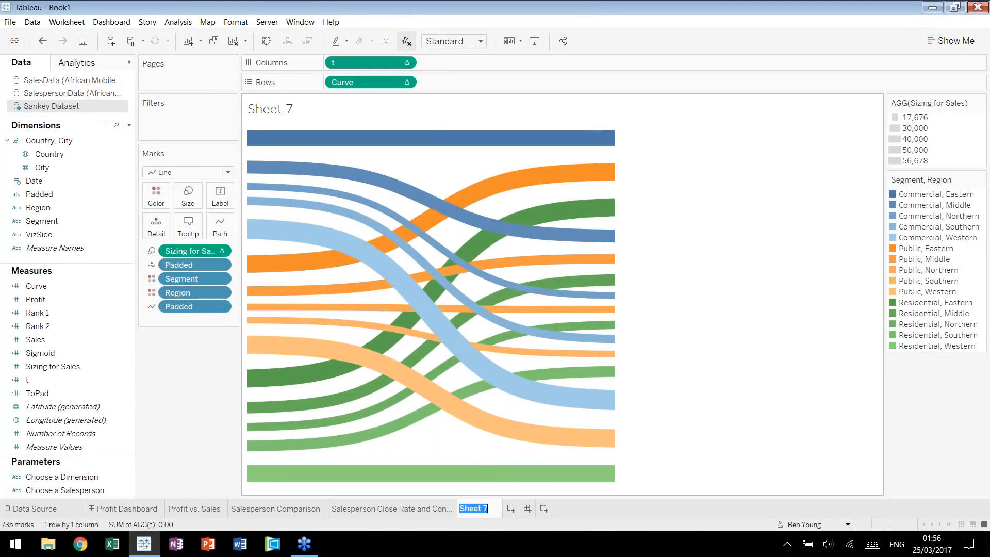
type("Sankey Sales")
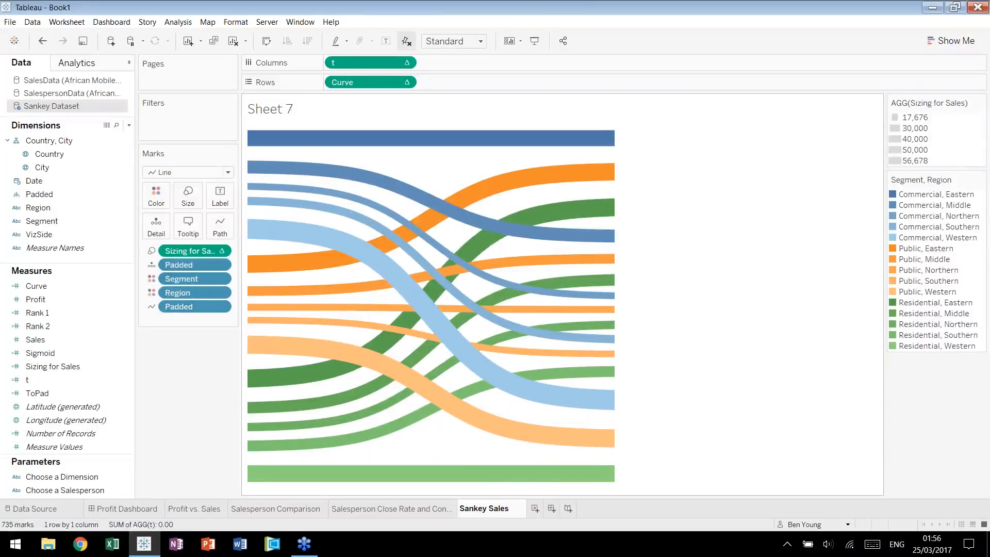
type(" Flow from ")
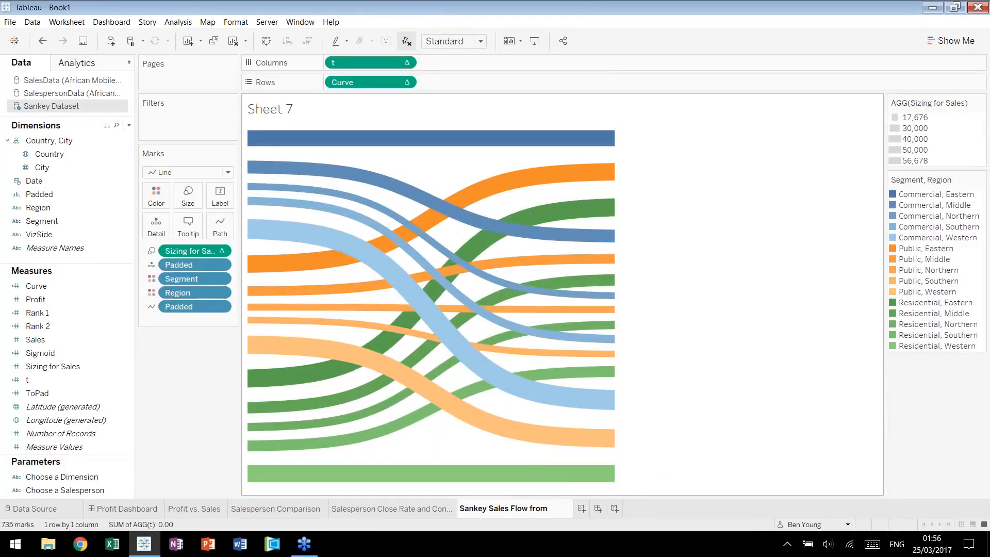
type("Segment ")
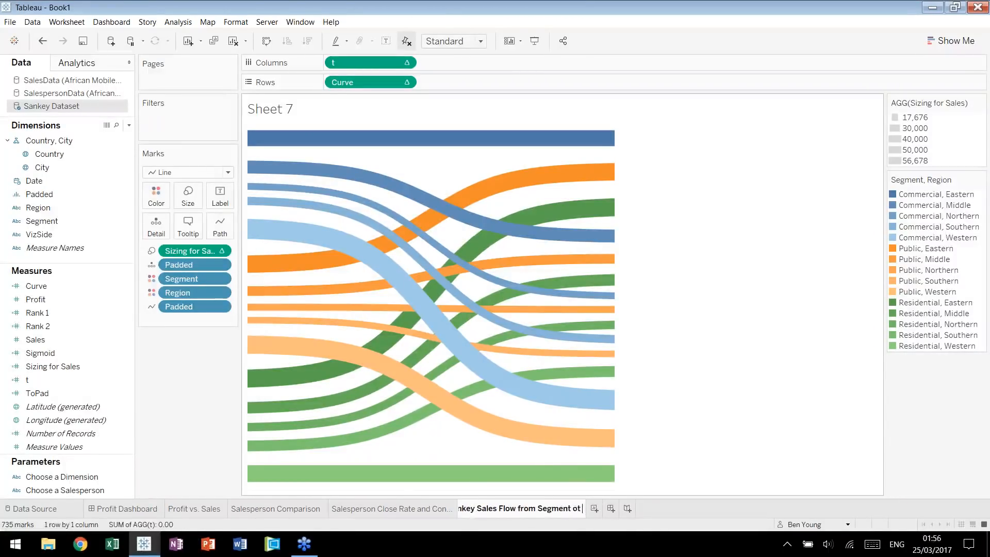
type("to Region")
key("Return")
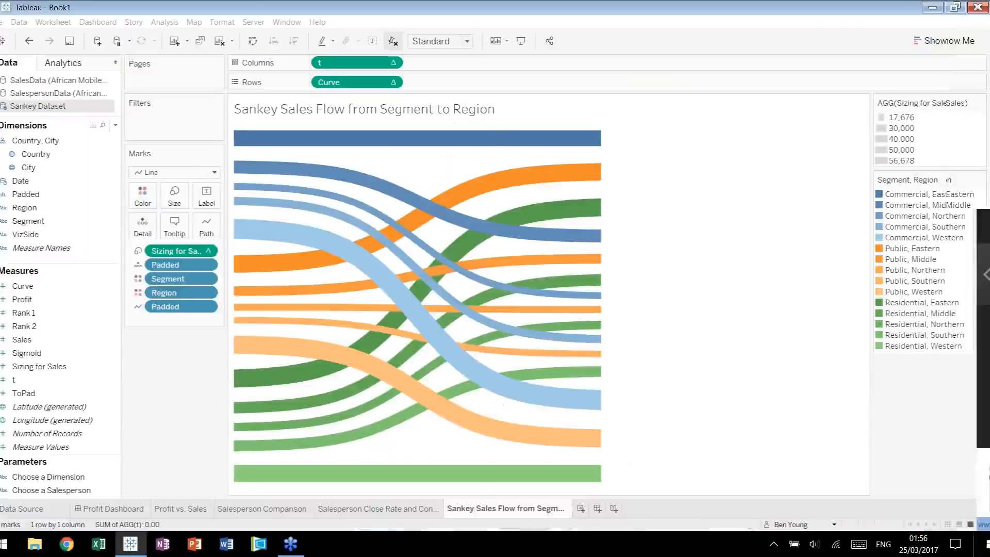
Create a new worksheet showing the sum of Sales as a horizontal stacked bar colored by Segment.
key("ctrl+m")
left_click(75, 208)
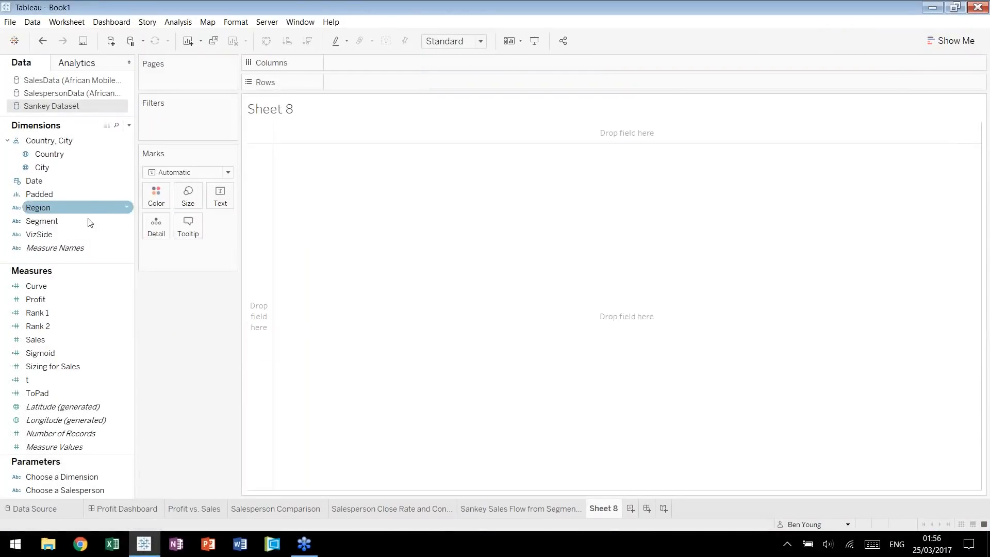
left_click(67, 220)
left_click_drag(67, 221, 347, 81)
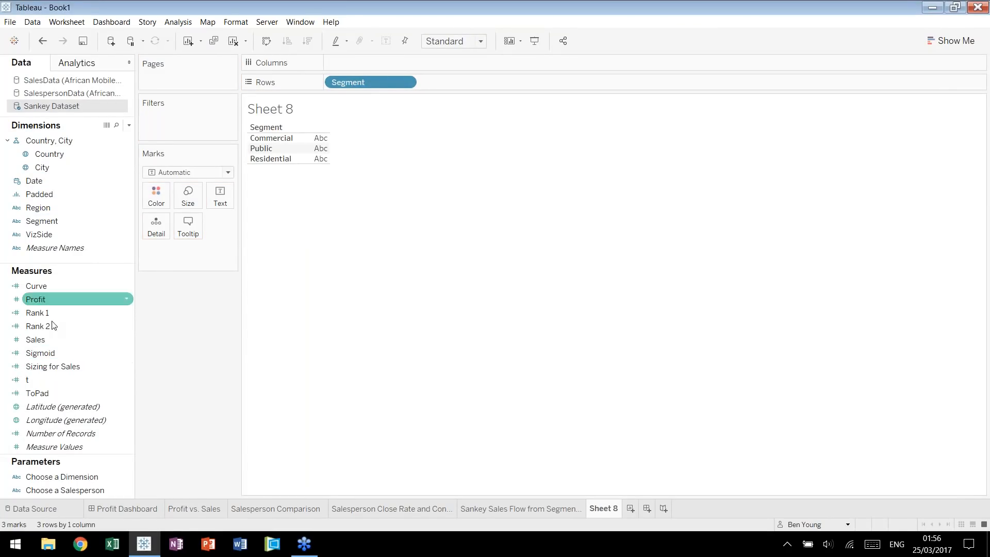
left_click_drag(50, 339, 156, 195)
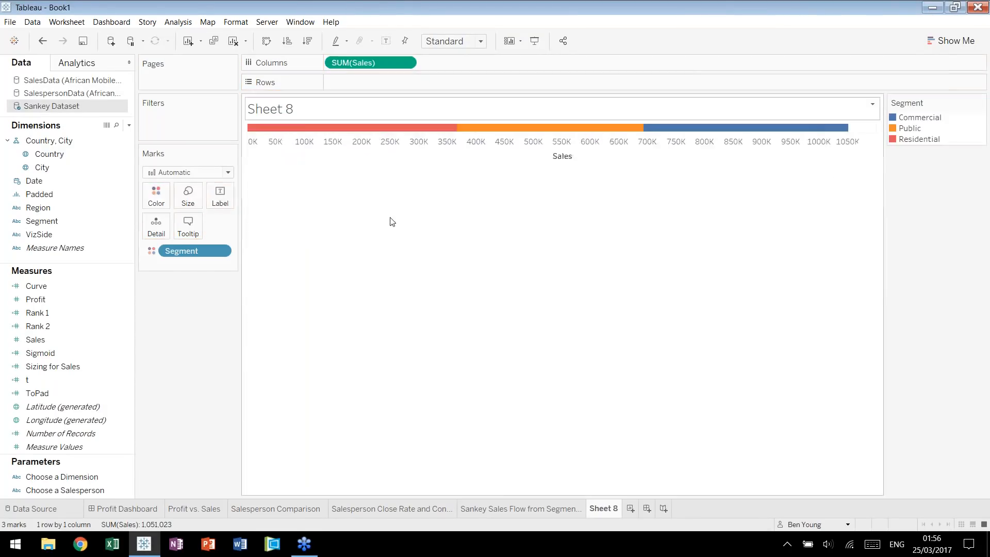
Swap the axes so the stacked Sales bar is vertical, and recolor the Residential segment green.
key("ctrl+w")
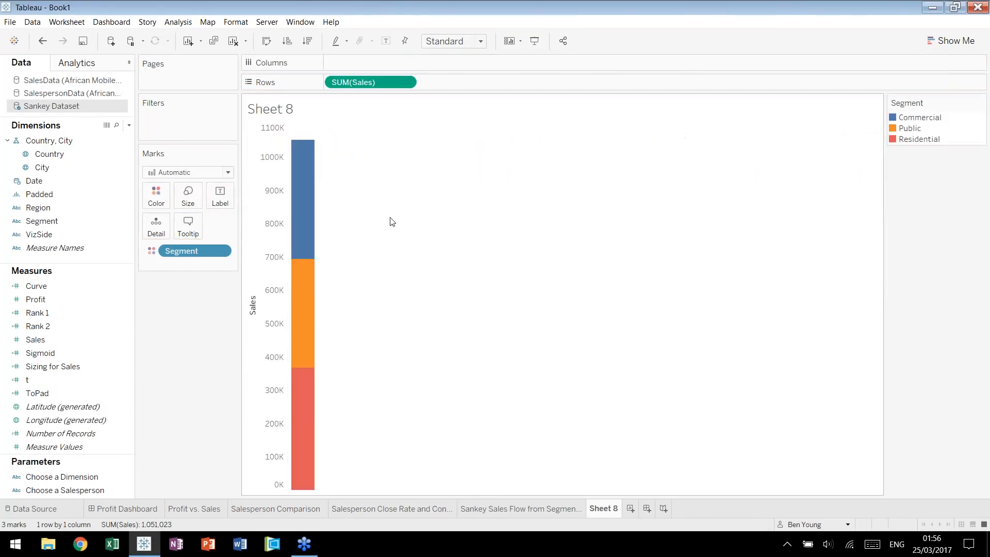
double_click(954, 131)
left_click(417, 219)
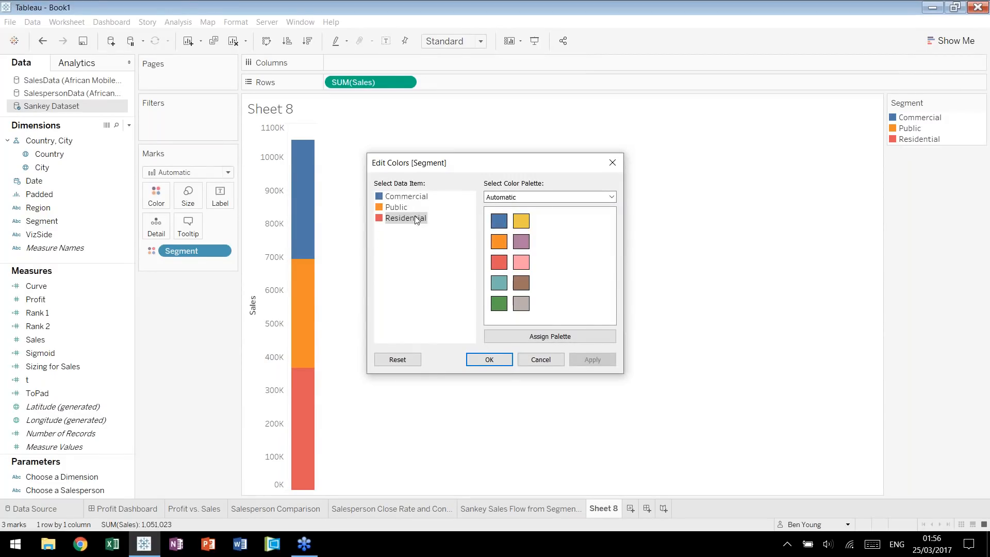
left_click(499, 309)
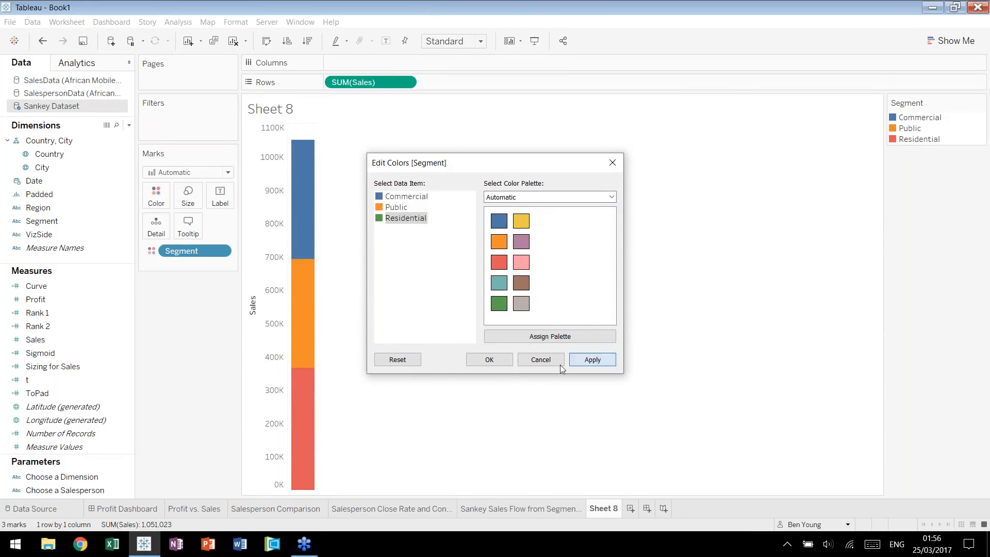
left_click(593, 359)
left_click(490, 359)
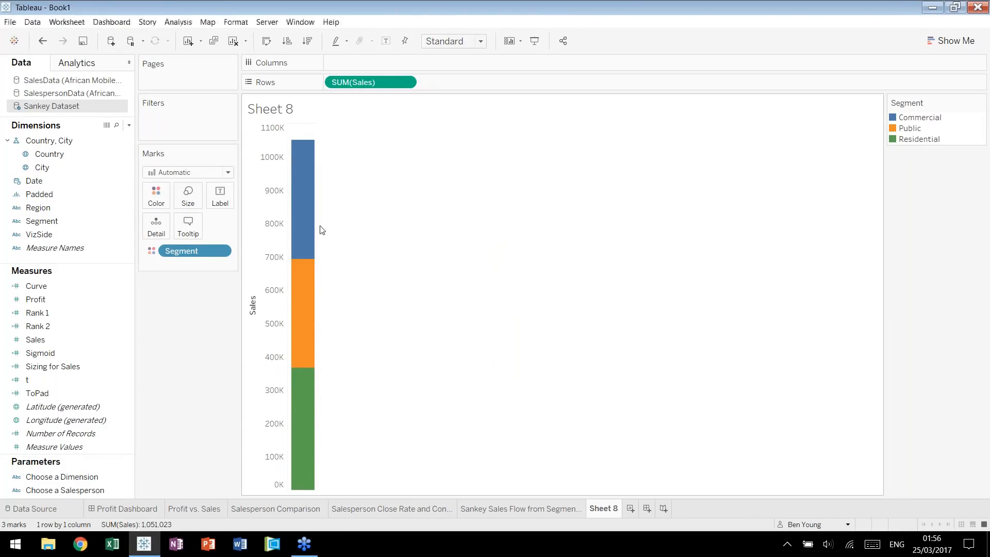
Widen the bar, label it with the sum of Sales as percent of total, and use that same calculation for the Sales axis.
left_click_drag(373, 234, 372, 238)
left_click_drag(369, 82, 221, 196)
left_click(221, 264)
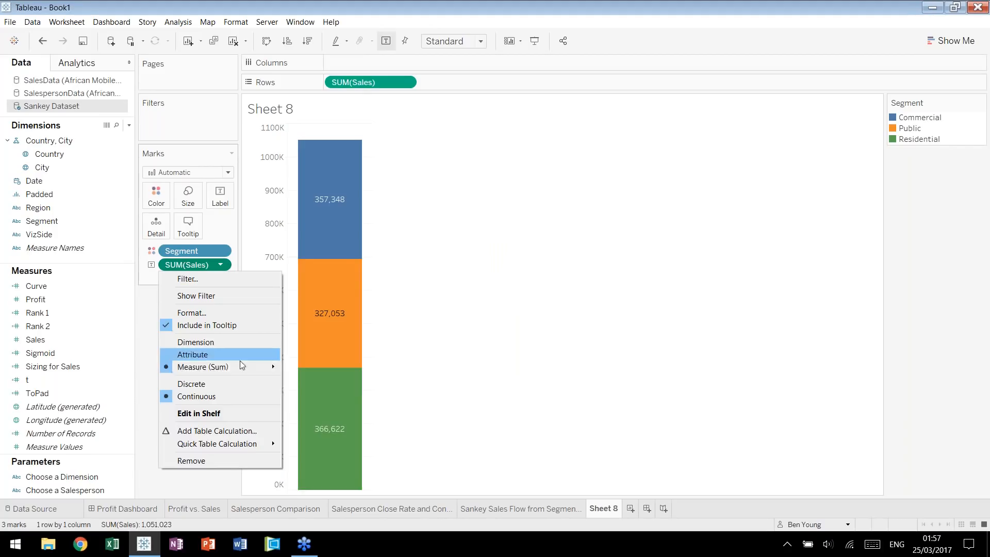
mouse_move(240, 366)
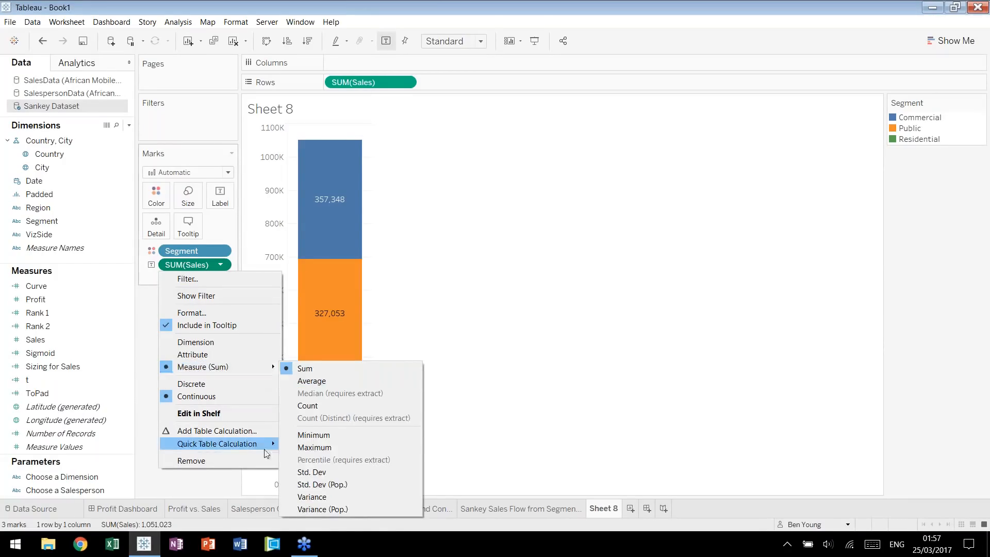
mouse_move(216, 443)
left_click(320, 402)
left_click_drag(203, 265, 364, 82)
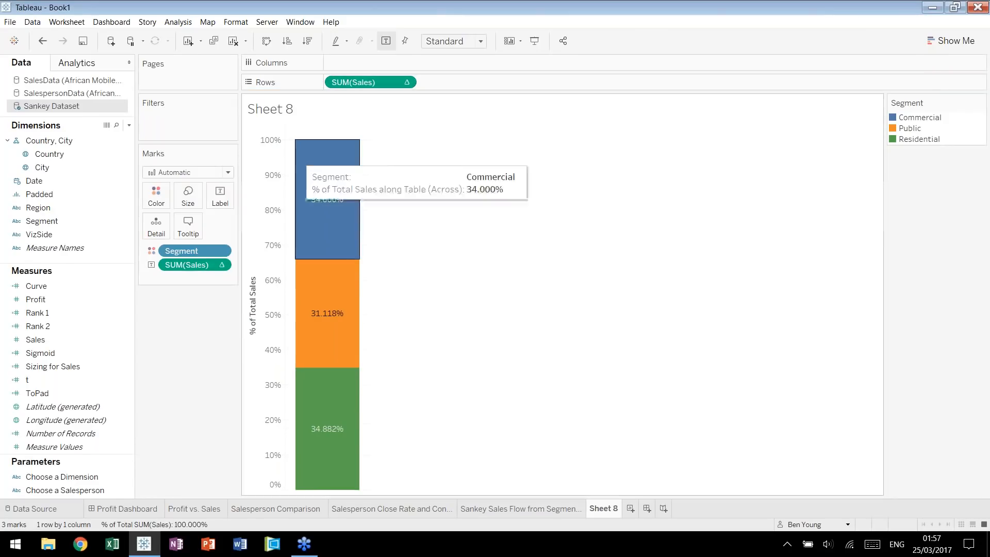
Add Segment names above the Sales labels and format the label percentages to one decimal place.
left_click_drag(181, 251, 220, 196)
right_click(200, 265)
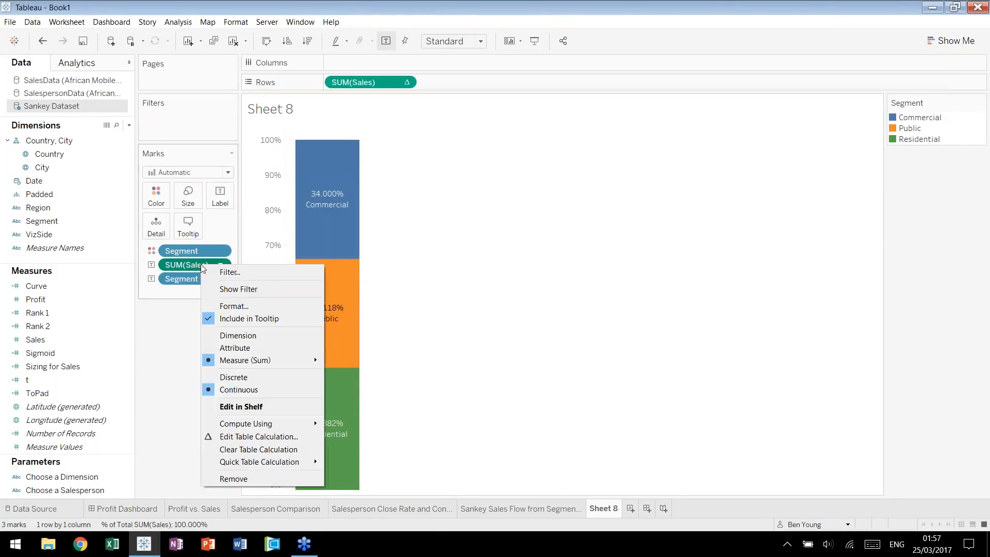
left_click(233, 306)
left_click(122, 177)
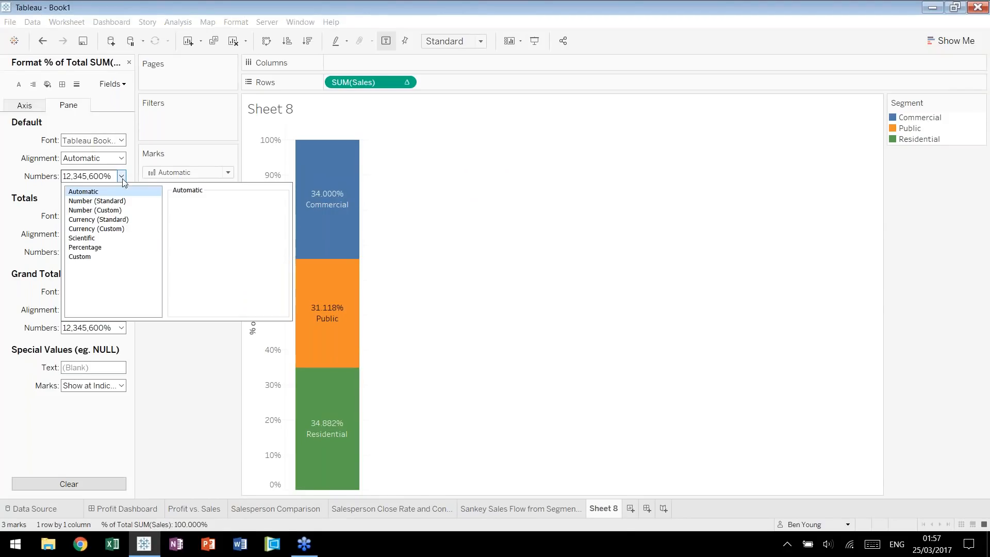
left_click(129, 247)
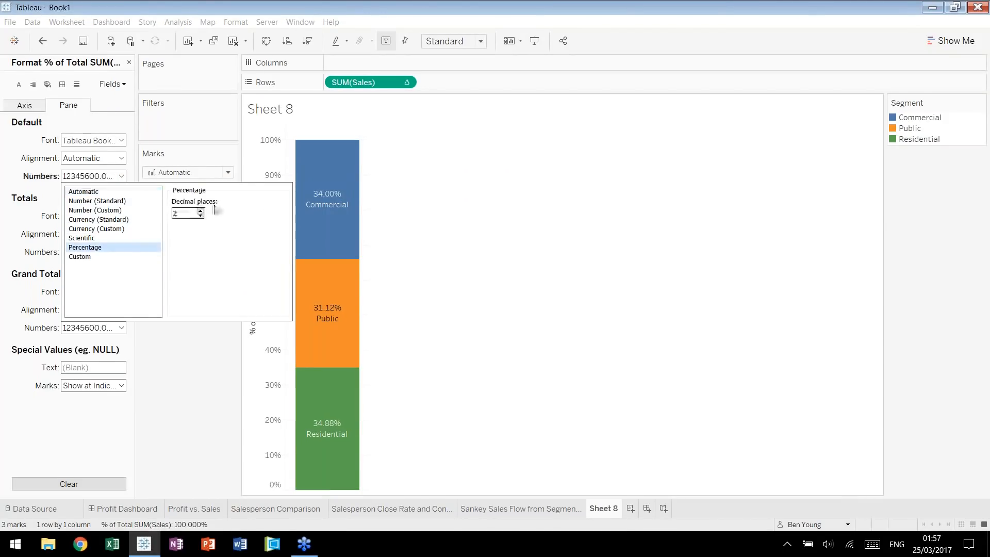
left_click(201, 216)
left_click(186, 411)
left_click_drag(194, 263, 193, 285)
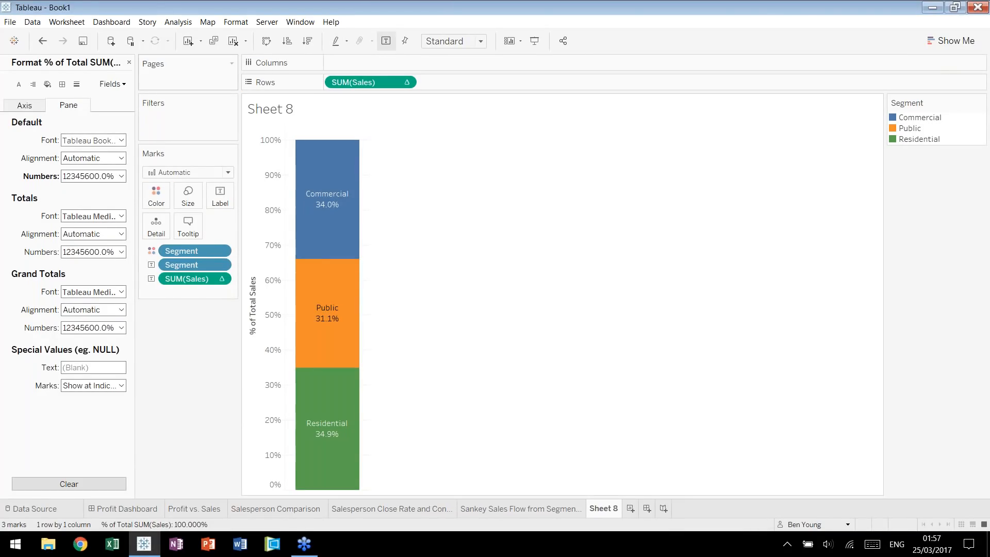
left_click(129, 62)
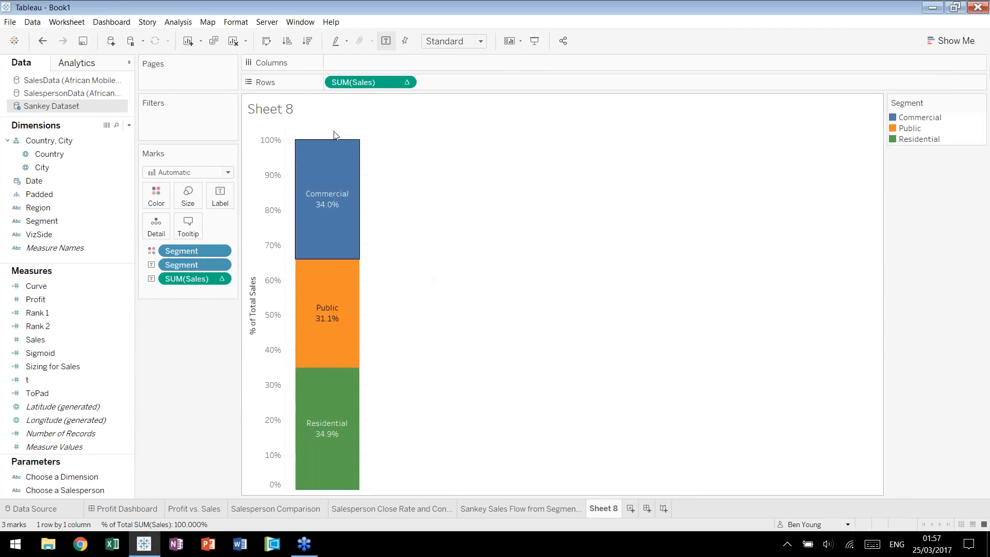
Rename Sheet 8 as "Segment Reference".
double_click(613, 503)
type("Segment Reference")
key("Return")
Duplicate the Segment Reference sheet and break the copy's bar down by Region in a single color, with Region labels.
left_click(675, 508)
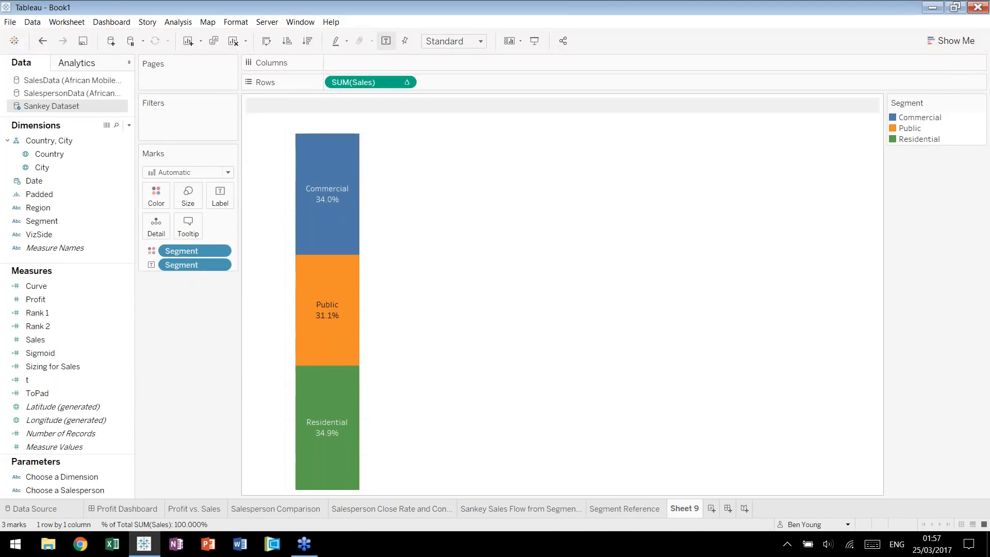
left_click_drag(82, 207, 195, 264)
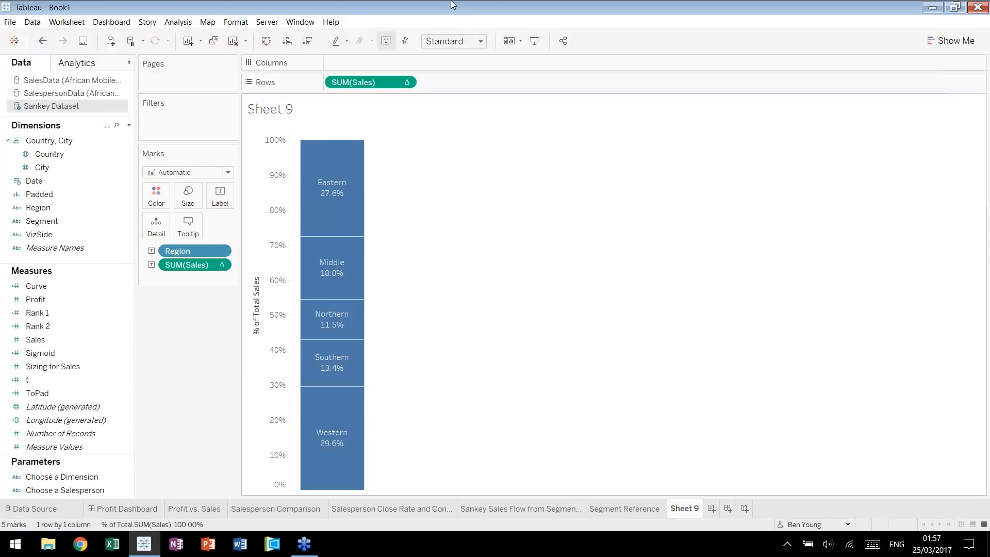
Set both percent-of-total Sales calculations, on the label and on the rows, to compute using Table (down).
mouse_move(312, 223)
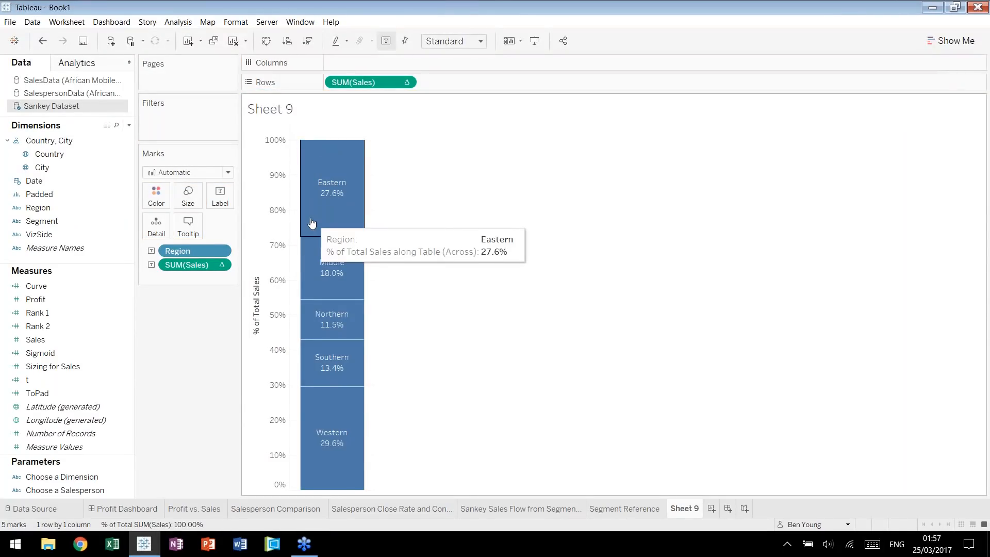
mouse_move(324, 279)
left_click(221, 264)
mouse_move(247, 431)
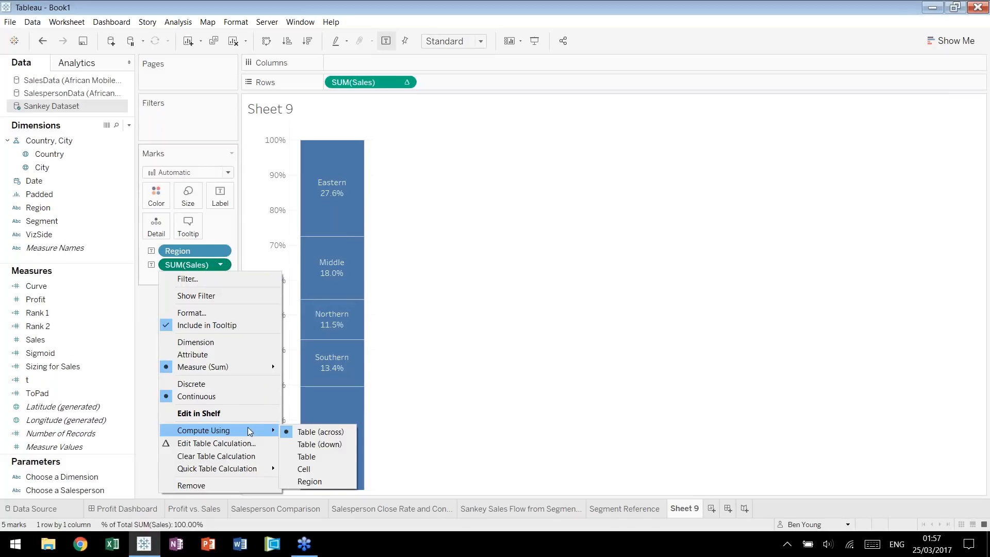
left_click(287, 445)
left_click(406, 82)
mouse_move(422, 260)
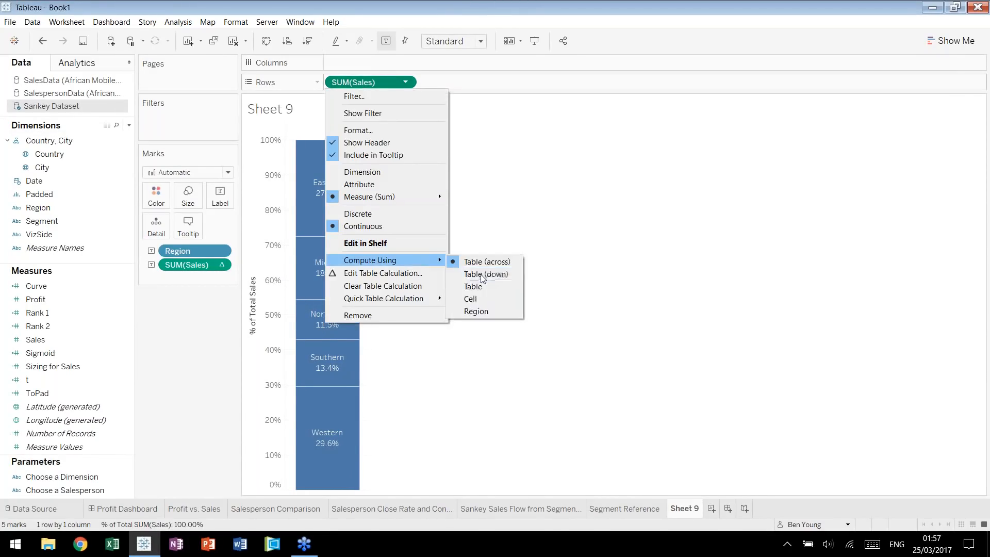
left_click(481, 275)
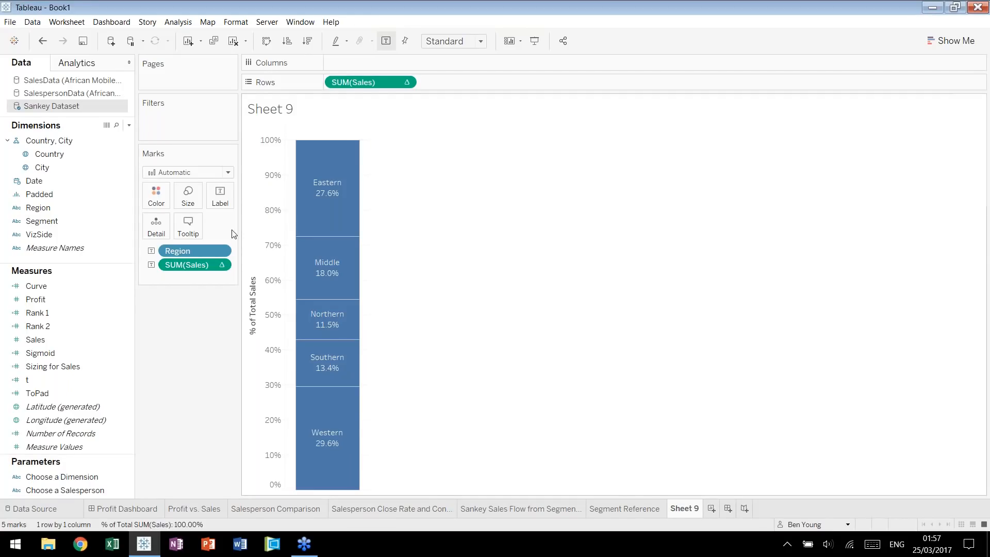
Rename Sheet 9 as "Region Reference".
left_click(618, 513)
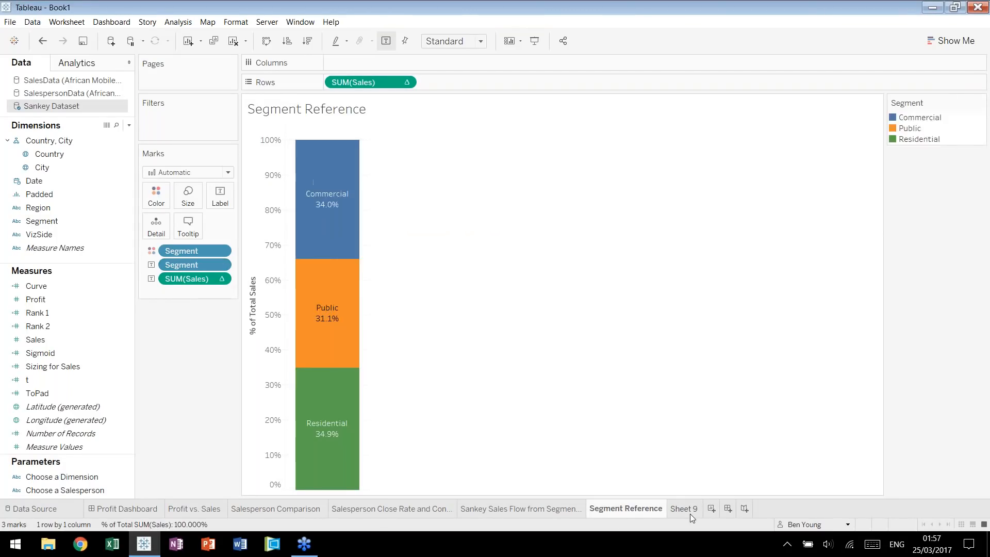
left_click(691, 512)
double_click(686, 509)
type("Region Reference")
key("Return")
Create a new dashboard with the Sankey Sales Flow sheet and delete the layout container holding its legends.
left_click(762, 511)
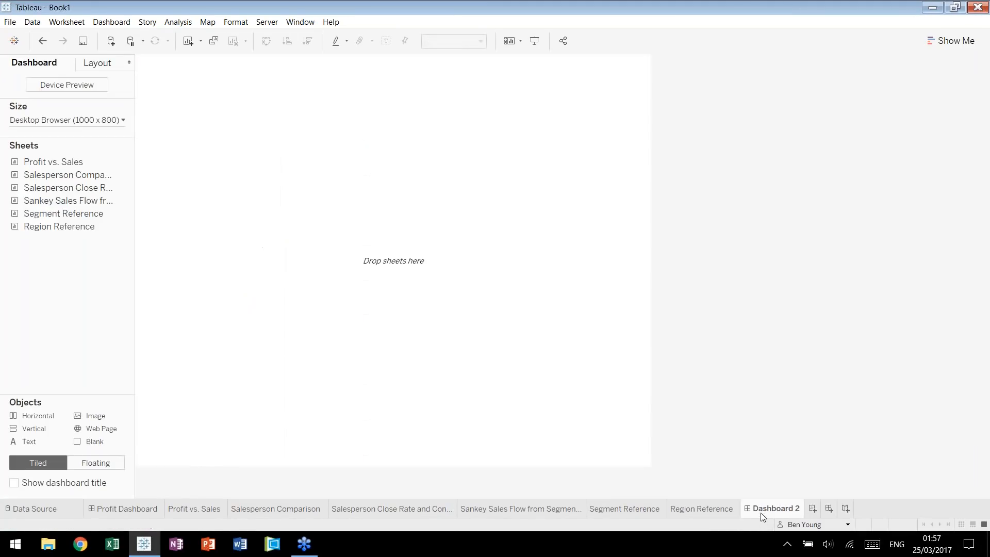
mouse_move(73, 212)
left_click_drag(67, 200, 227, 234)
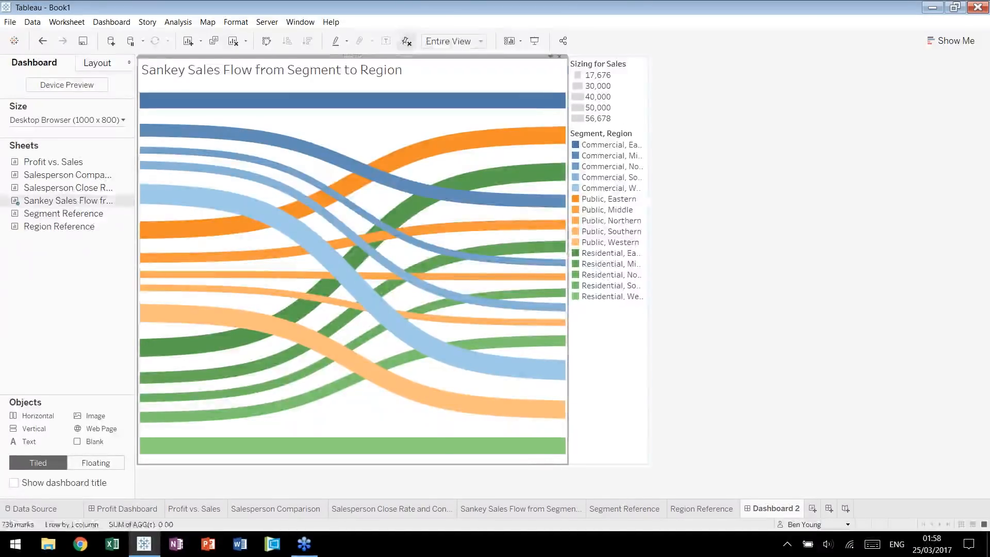
left_click(591, 387)
left_click(641, 56)
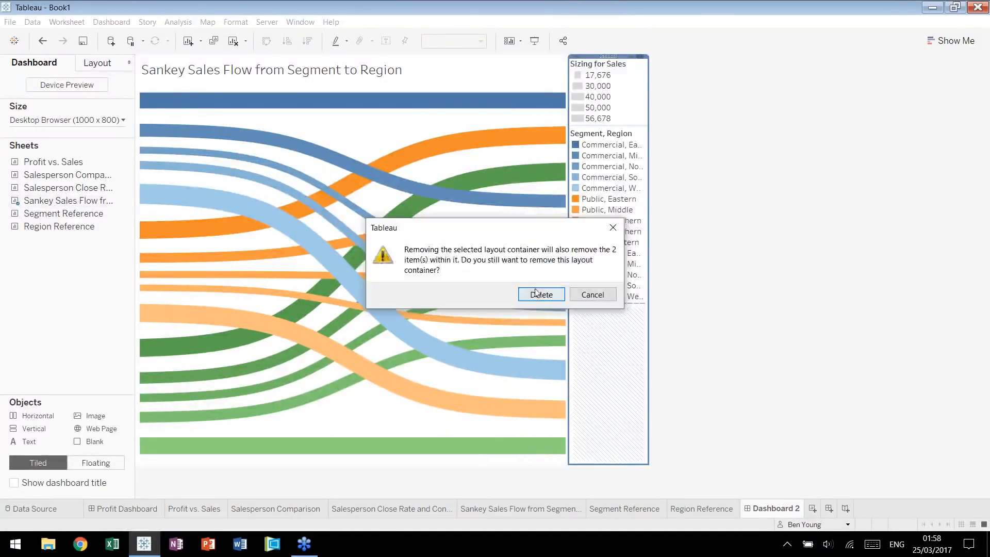
left_click(537, 295)
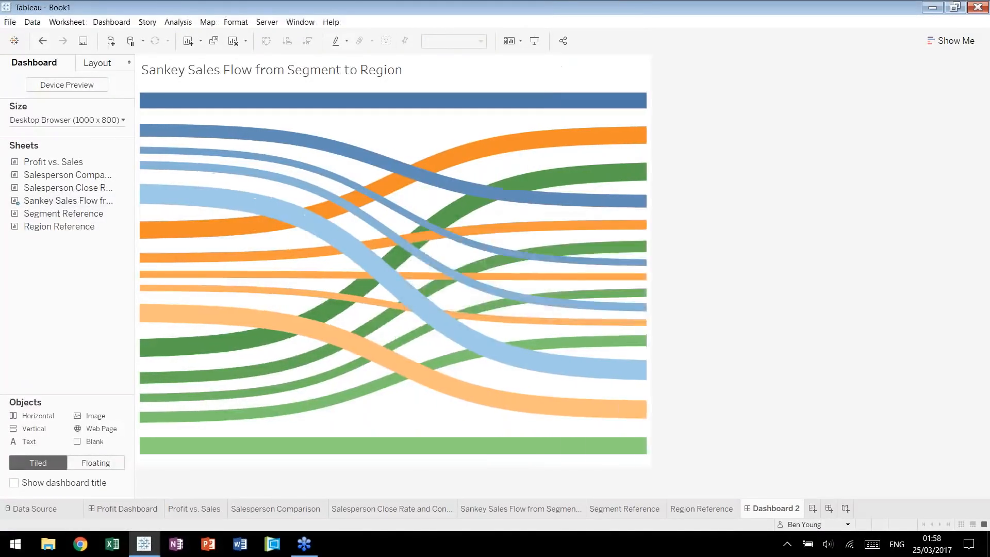
Place Segment Reference left of the Sankey and Region Reference right of it, and delete the Segment legend's container.
double_click(76, 219)
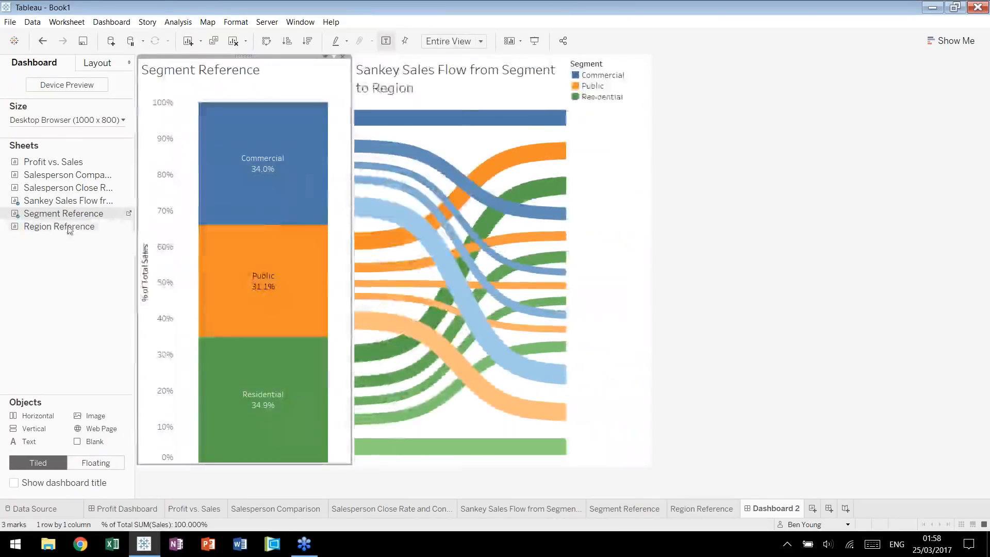
left_click_drag(70, 230, 559, 324)
left_click(647, 217)
left_click(643, 55)
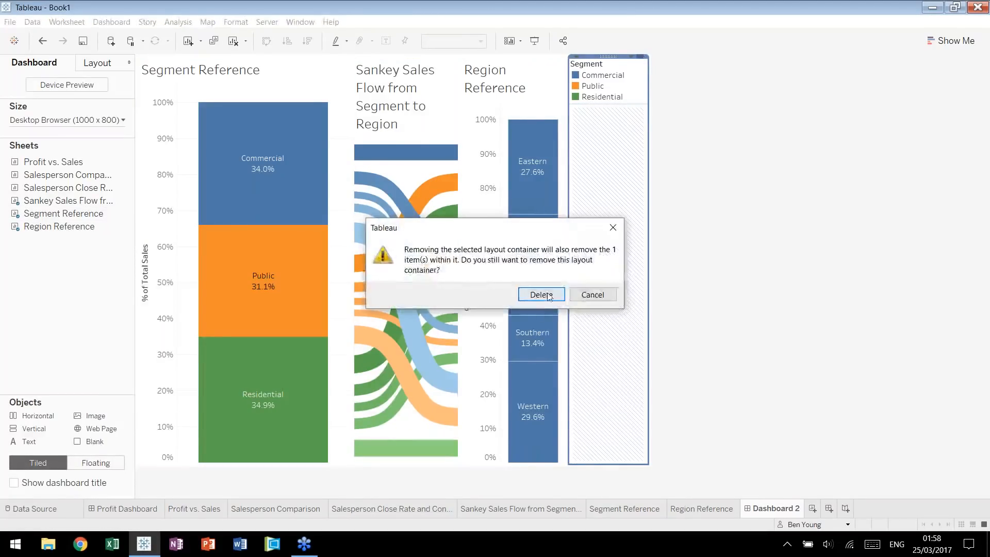
key("Return")
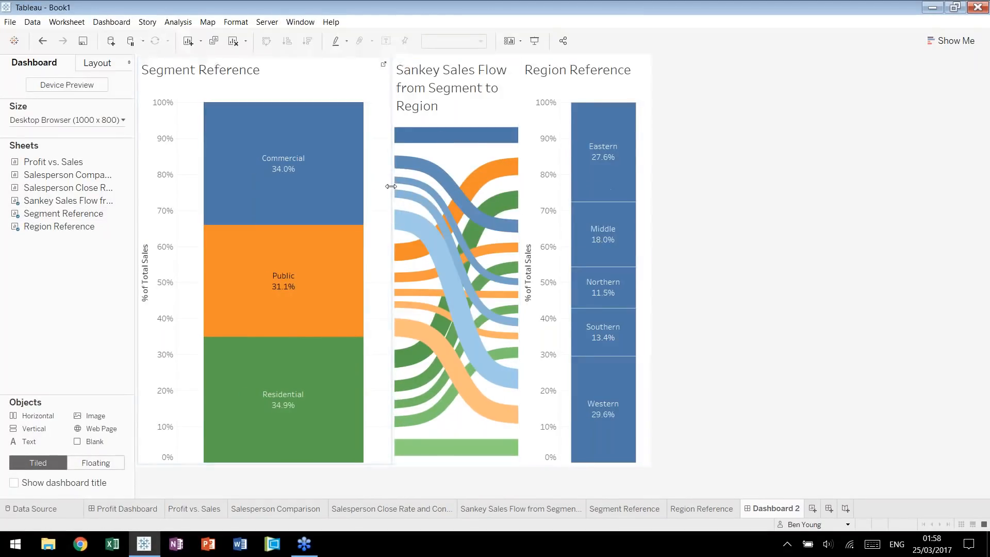
Narrow the Segment Reference view on the dashboard and hide the axis headers of both reference bars.
left_click_drag(351, 187, 296, 187)
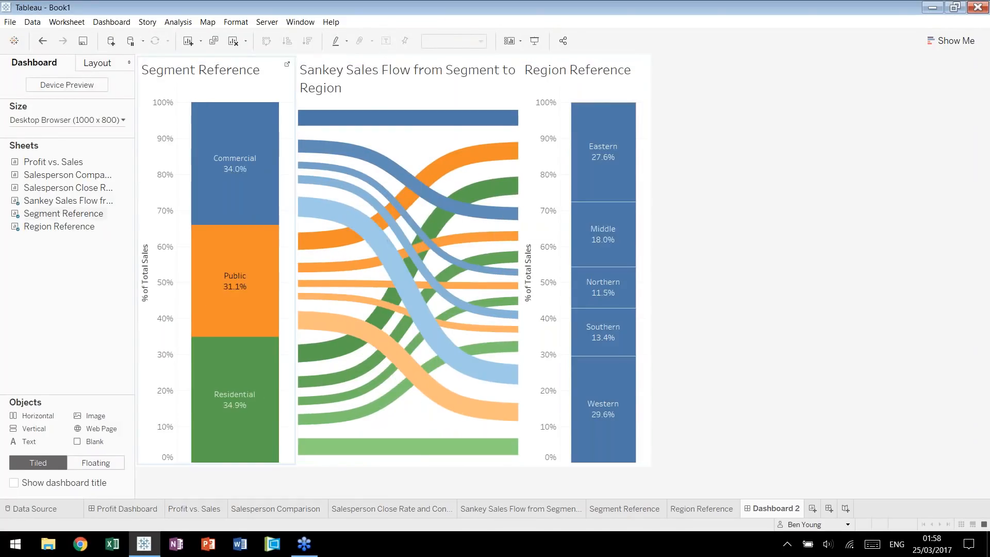
right_click(144, 166)
left_click(195, 230)
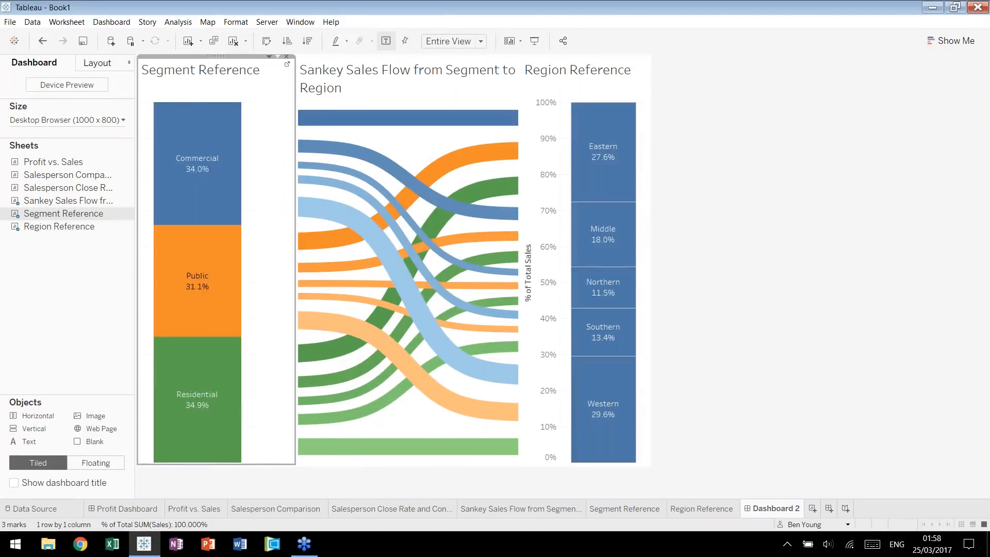
left_click(541, 234)
right_click(541, 235)
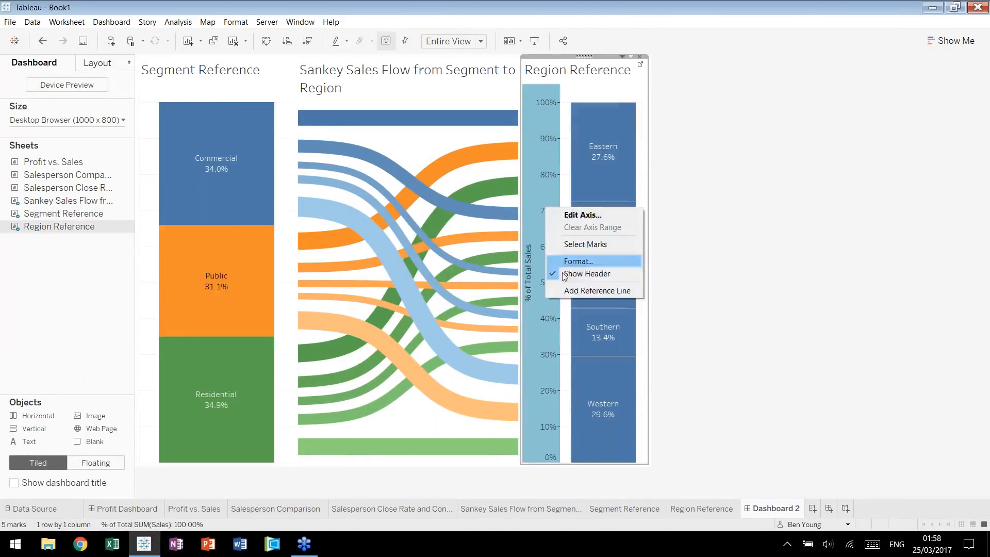
left_click(587, 273)
Hide the titles of the Region Reference and Segment Reference views on the dashboard.
right_click(542, 73)
left_click(562, 100)
left_click(228, 78)
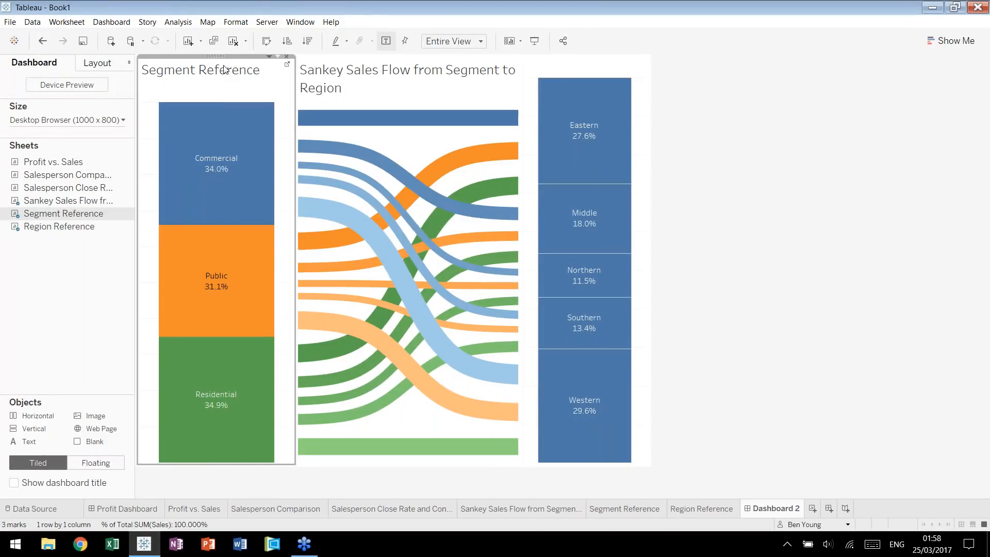
right_click(224, 67)
left_click(259, 97)
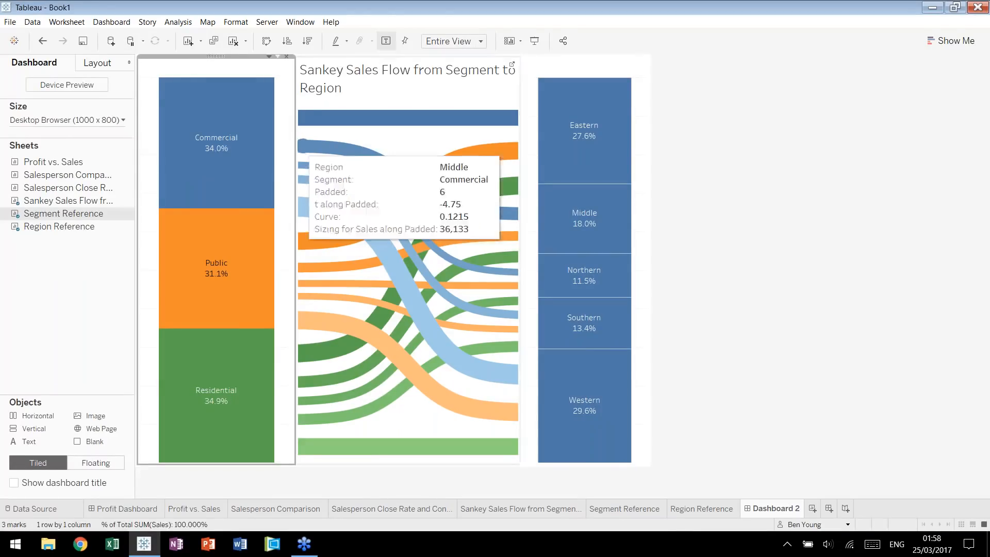
Set the dashboard size to Automatic and narrow the Segment Reference and Region Reference views beside the Sankey.
left_click_drag(293, 149, 232, 149)
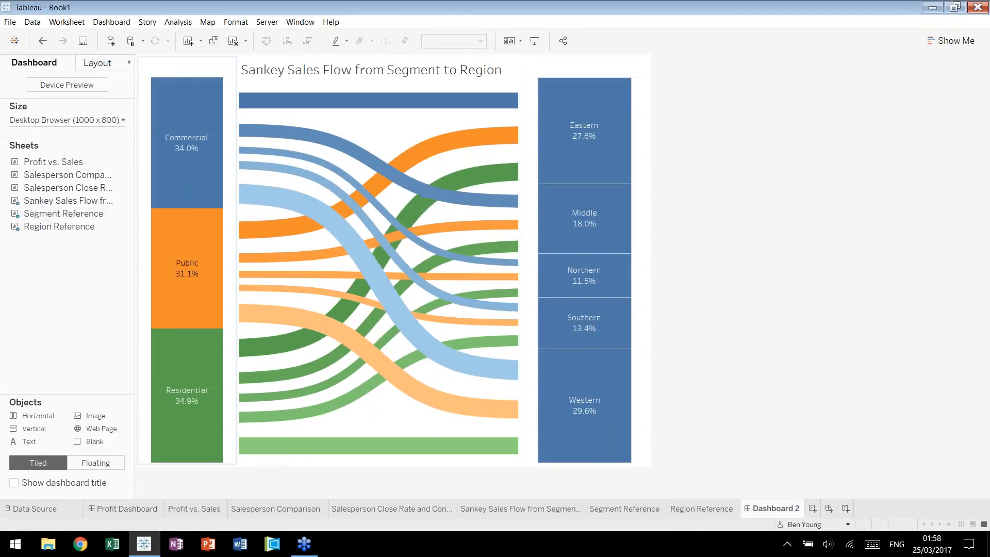
left_click(123, 120)
left_click(127, 140)
left_click(78, 165)
left_click_drag(303, 185, 292, 185)
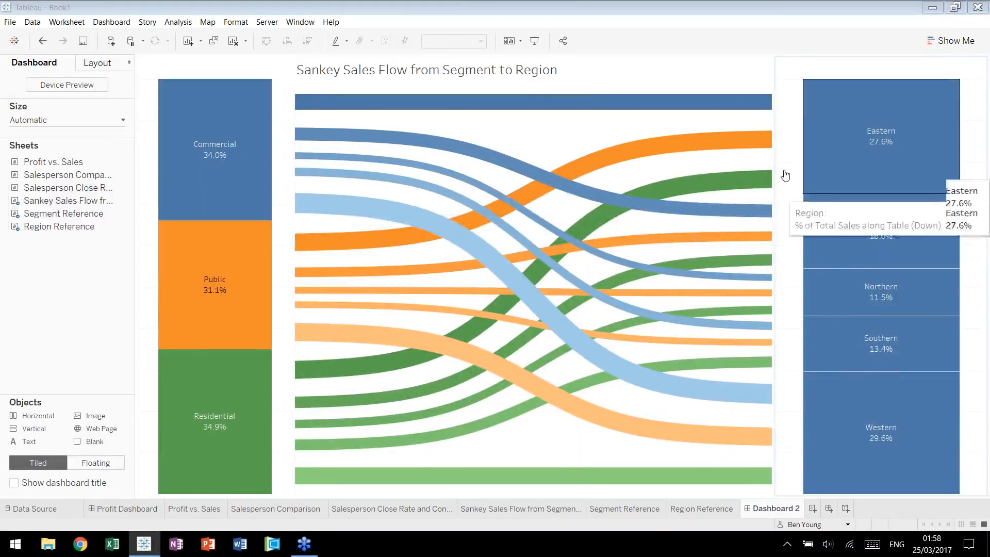
left_click_drag(775, 178, 795, 177)
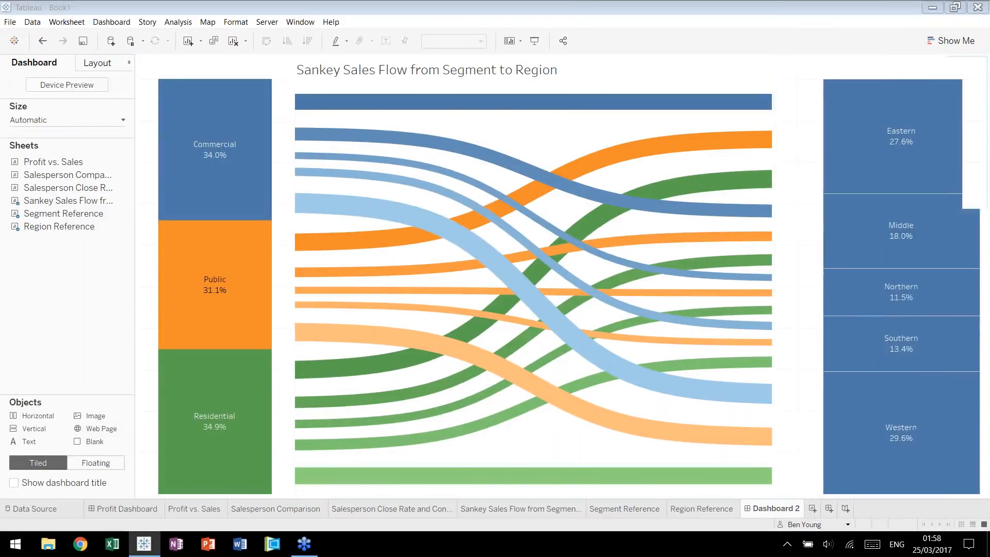
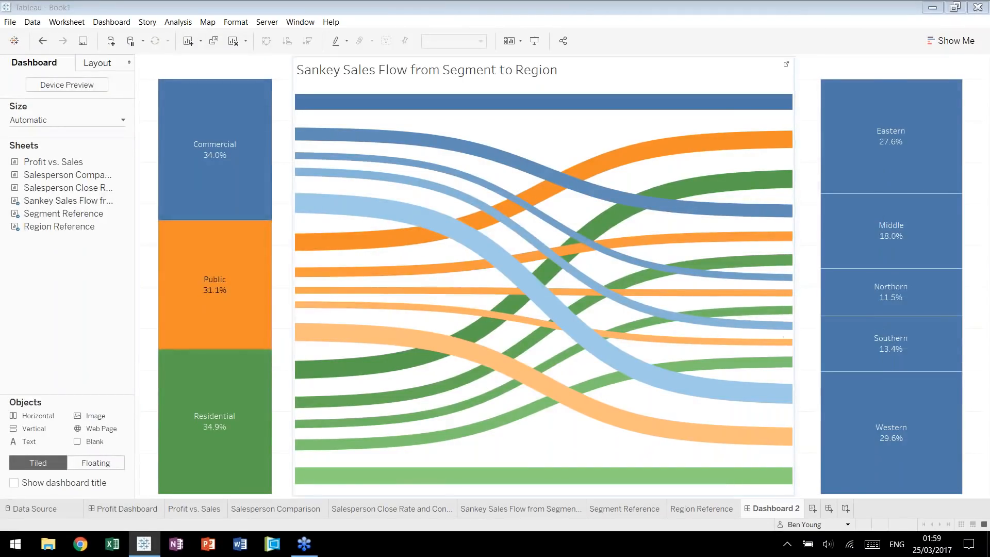
Open the Region Reference sheet and color its stacked bar by the Region dimension.
left_click(105, 225)
left_click(129, 226)
left_click(156, 200)
left_click(156, 200)
left_click_drag(185, 252, 156, 198)
Assign the Seattle Grays palette to the Region colors and apply it.
left_click(980, 103)
left_click(951, 131)
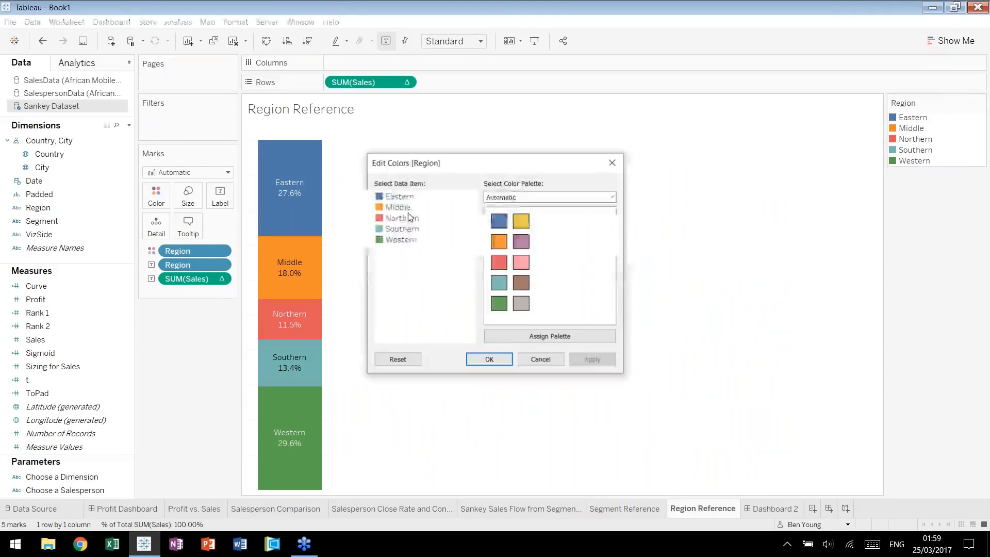
left_click(496, 199)
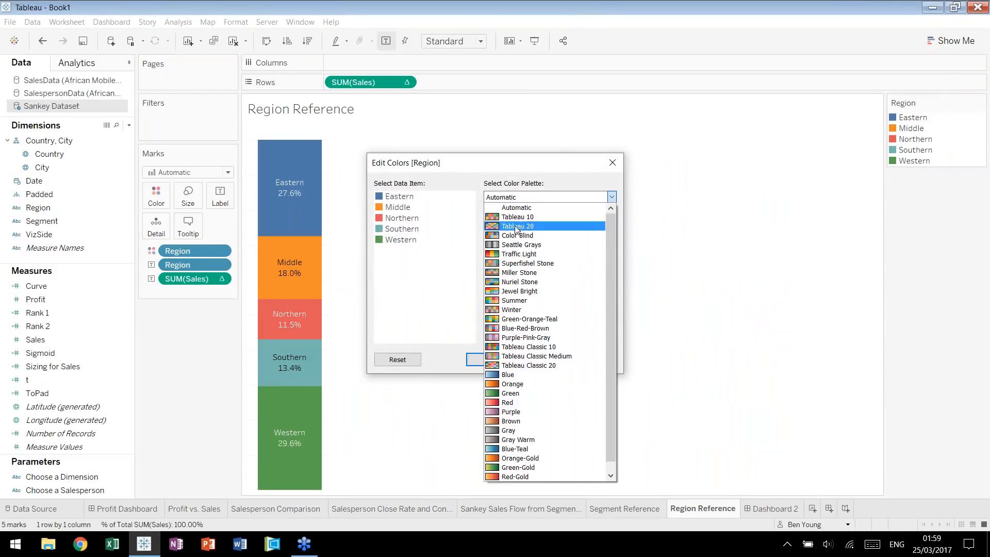
left_click(521, 244)
left_click(574, 335)
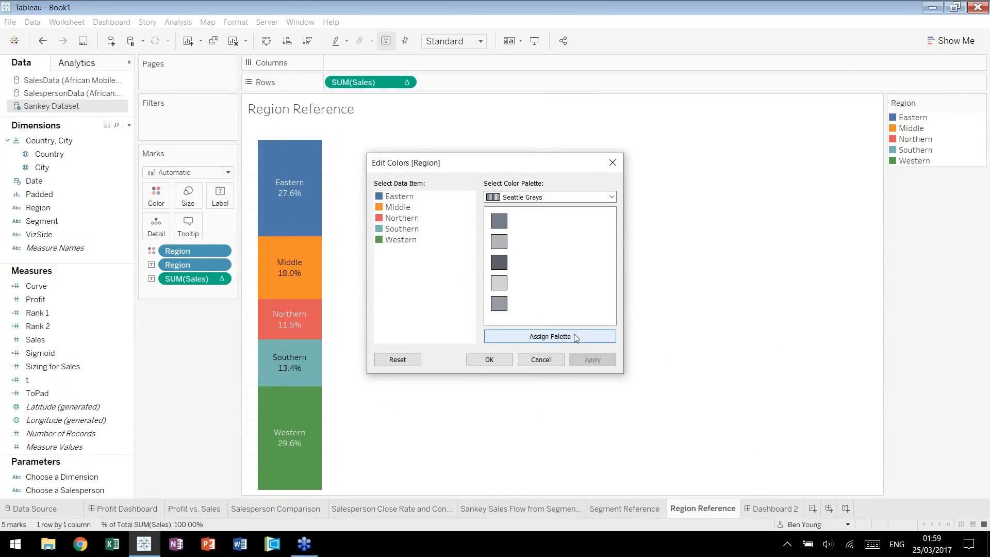
left_click(590, 360)
left_click(485, 360)
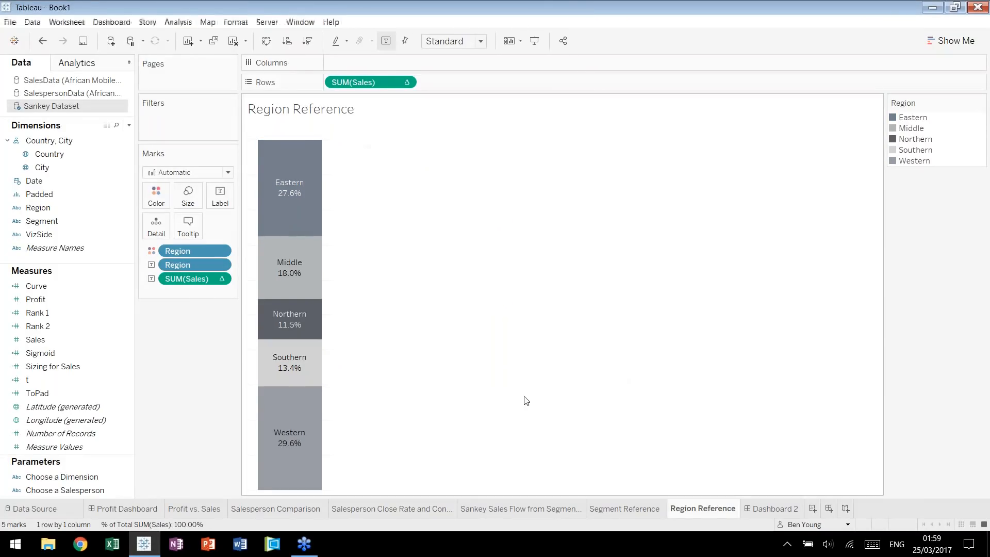
Return to Dashboard 2 and slightly narrow both reference bar views so the Sankey view becomes wider.
left_click(764, 506)
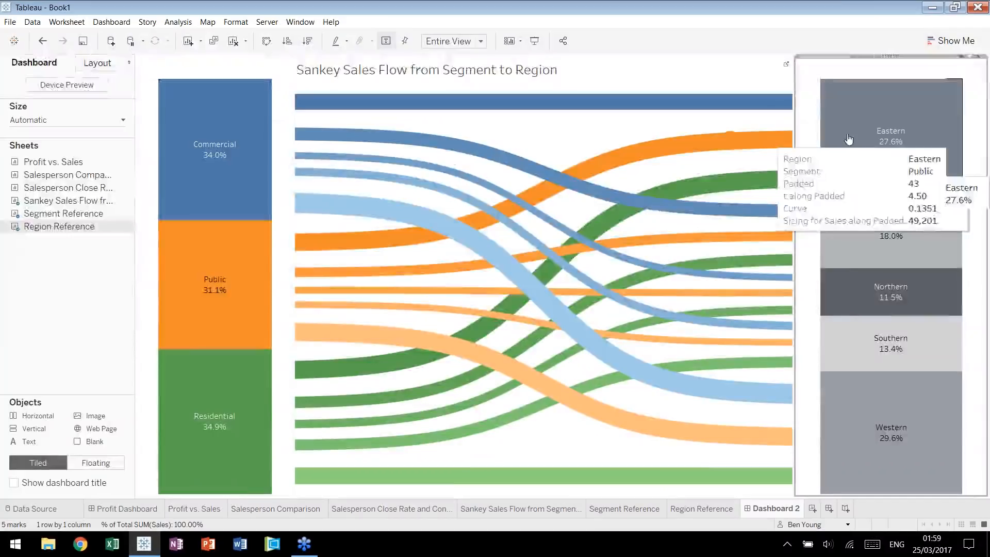
left_click_drag(796, 159, 812, 159)
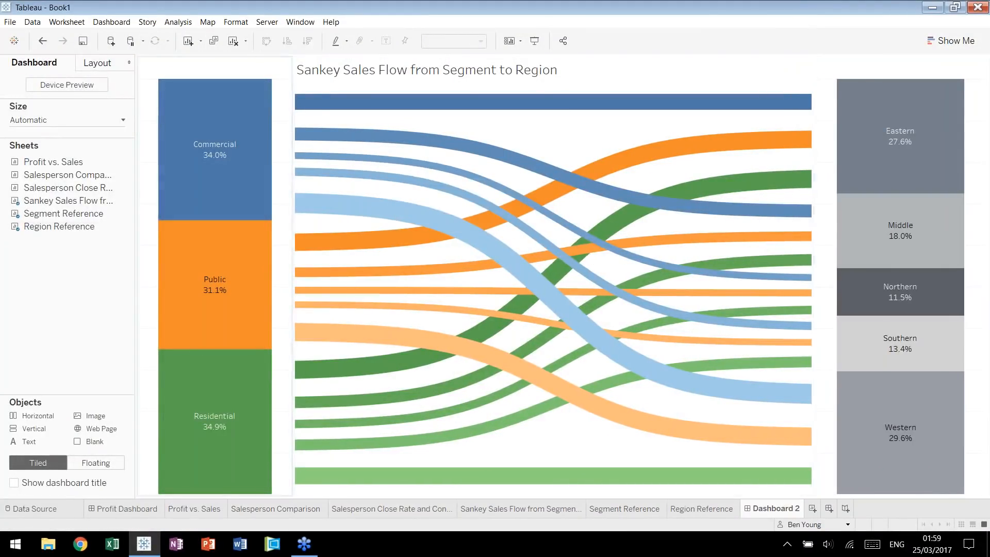
left_click_drag(283, 159, 271, 160)
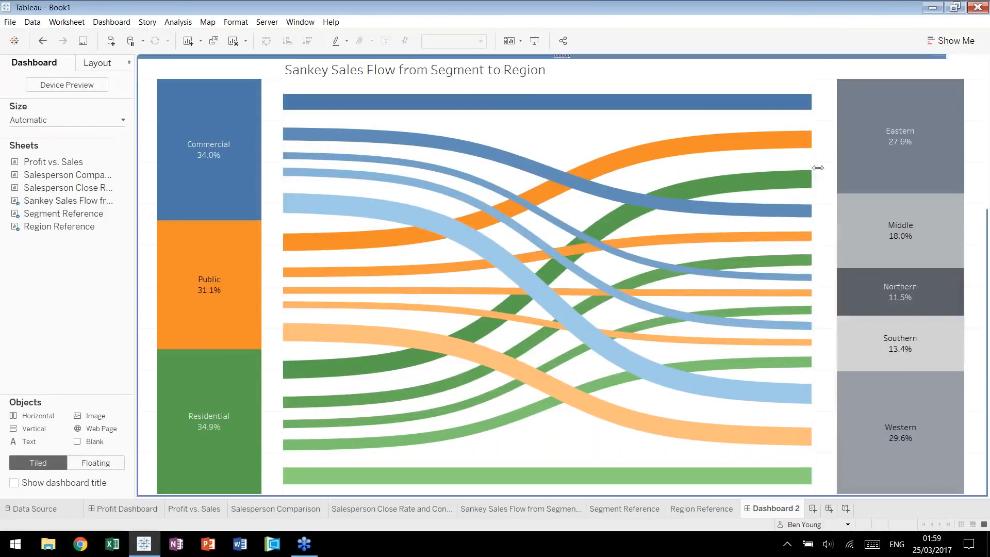
left_click_drag(818, 168, 828, 167)
Add a hover highlight action named Segment Highlighter from Segment Reference, targeting only Segment Reference and the Sankey.
left_click(106, 23)
left_click(131, 131)
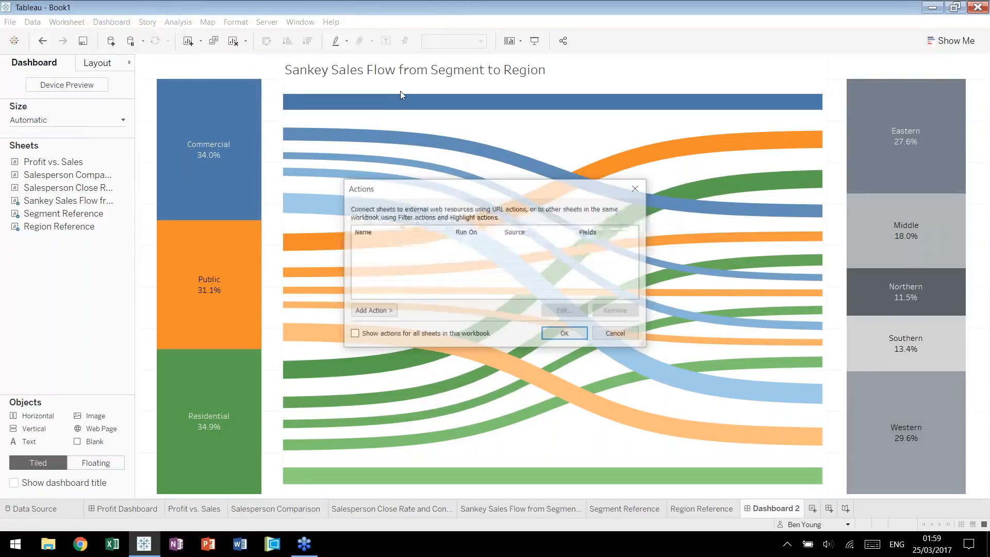
left_click(373, 310)
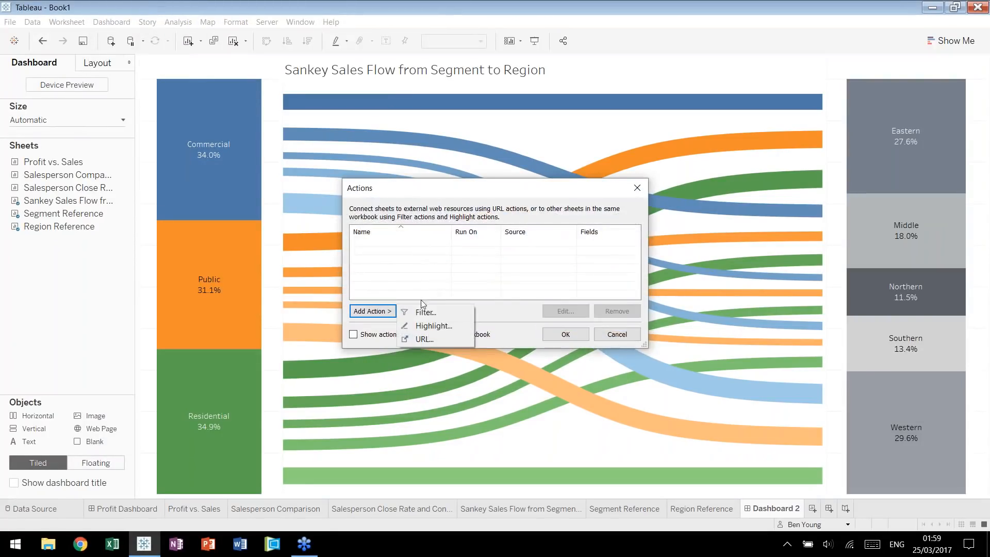
left_click(426, 326)
type("Segment Highlighter")
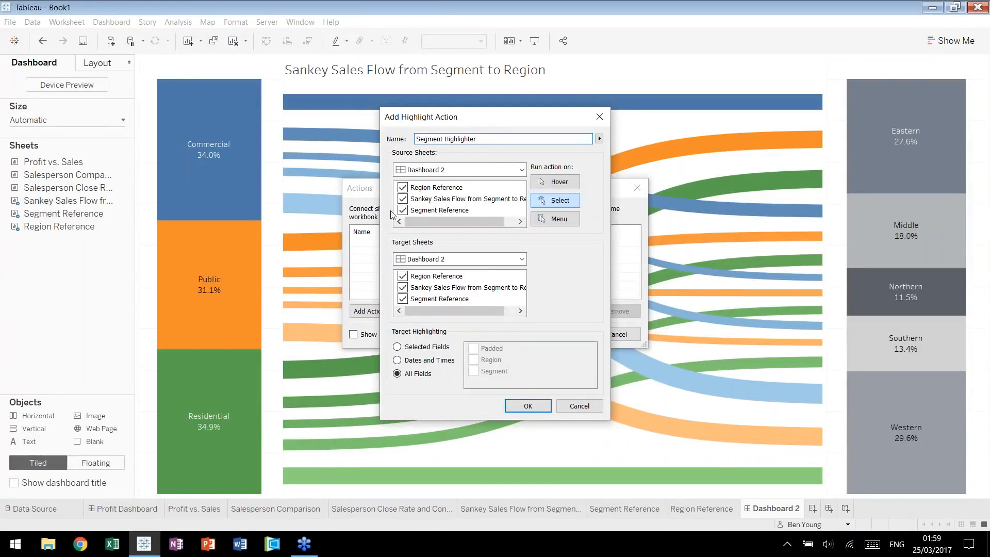
left_click(403, 187)
left_click(403, 198)
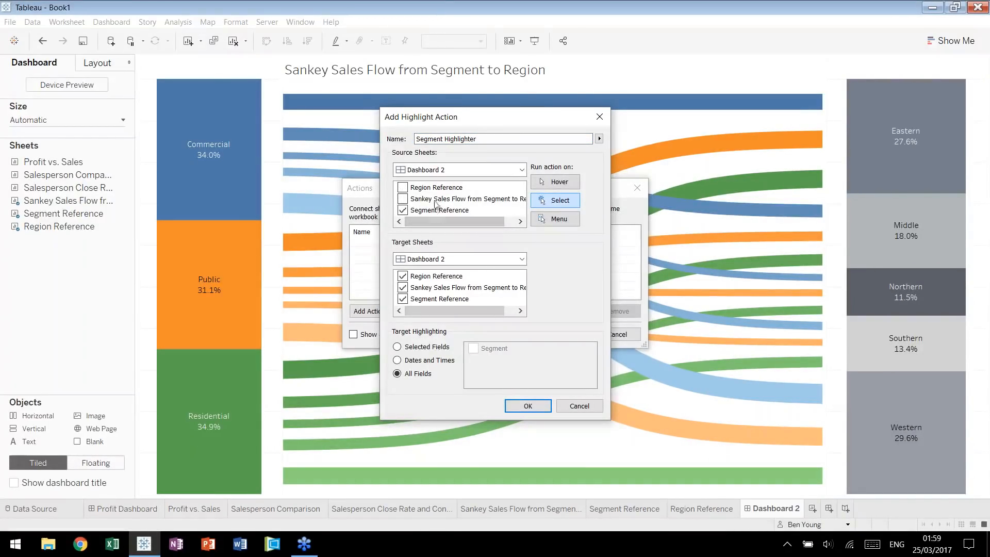
left_click(404, 277)
left_click(556, 184)
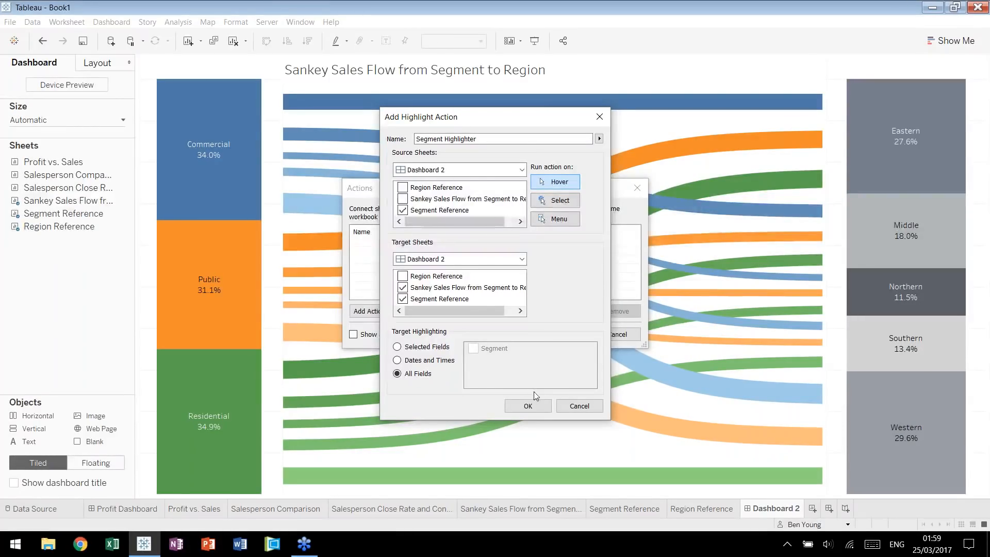
left_click(539, 404)
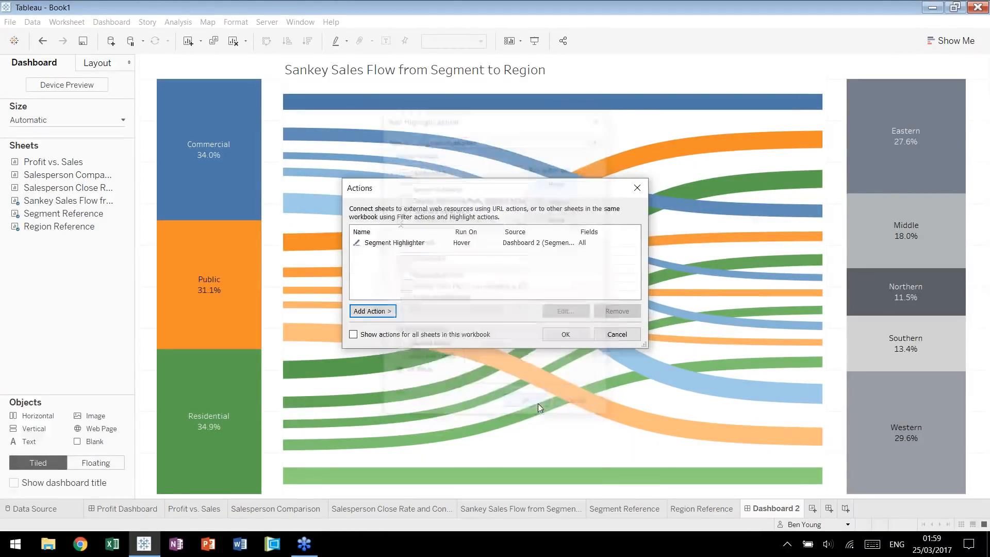
Add a hover highlight action named Region Highlighter from Region Reference, targeting only Region Reference and the Sankey, and accept the actions.
left_click(369, 311)
left_click(426, 323)
type("Region Highlighter")
left_click(403, 198)
left_click(403, 209)
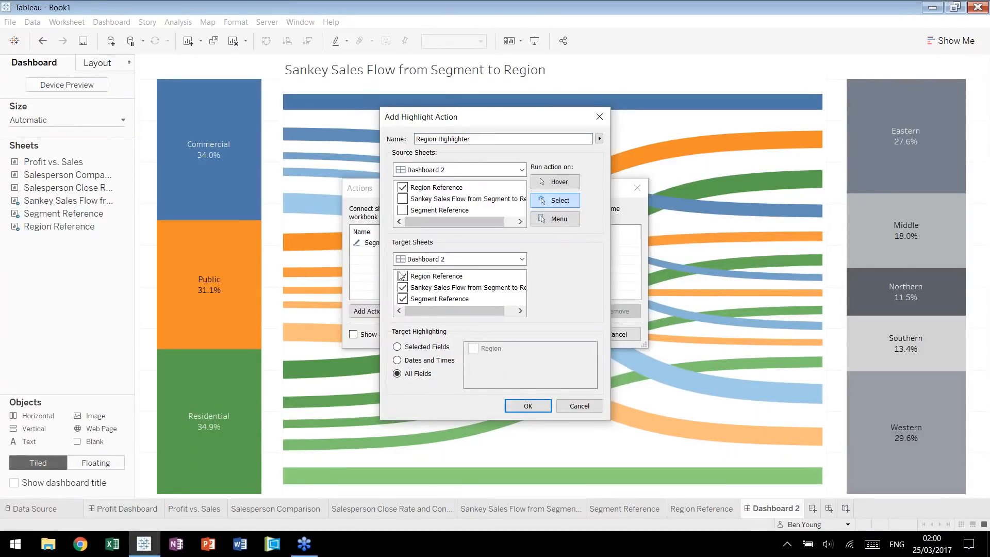
left_click(402, 299)
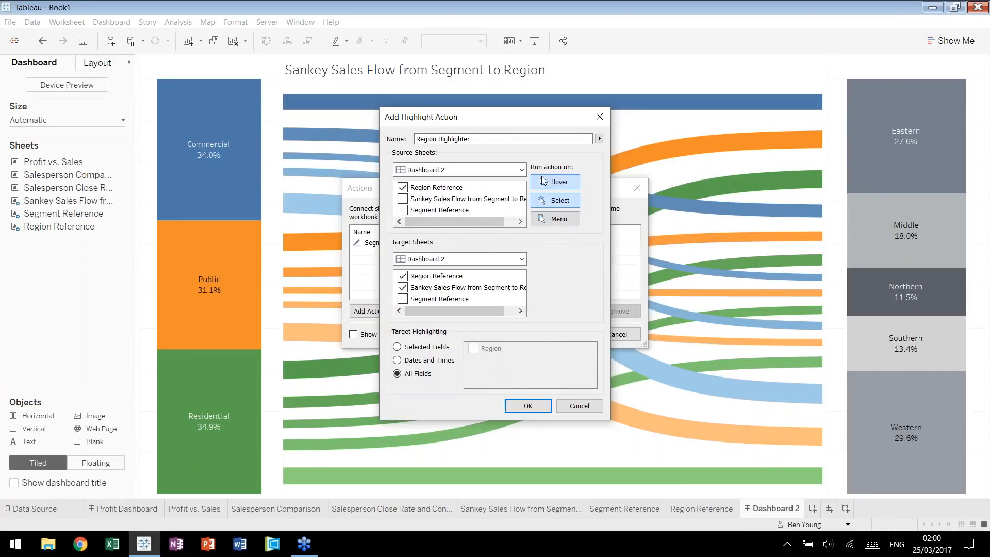
left_click(528, 406)
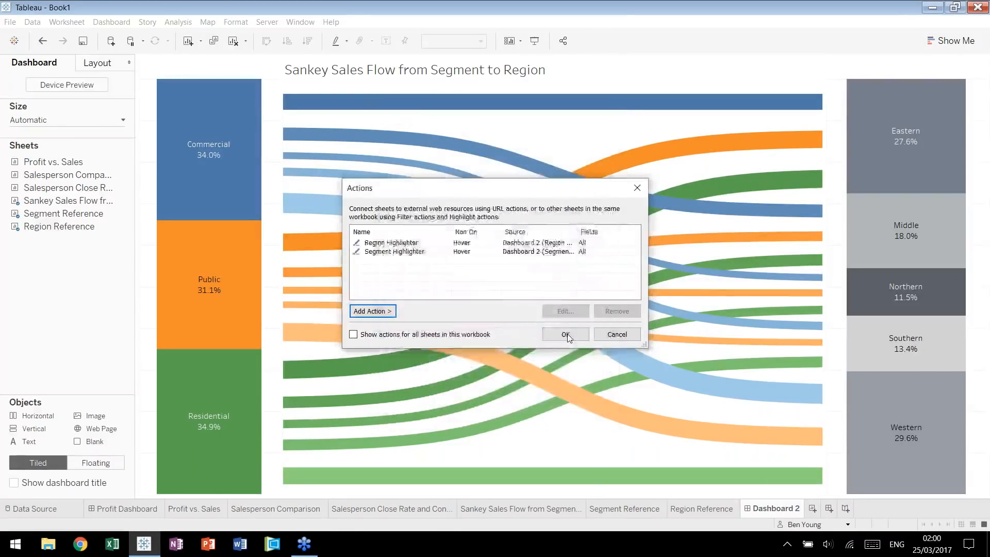
left_click(565, 335)
Open the Region Reference sheet from the dashboard and turn off its tooltips.
mouse_move(250, 178)
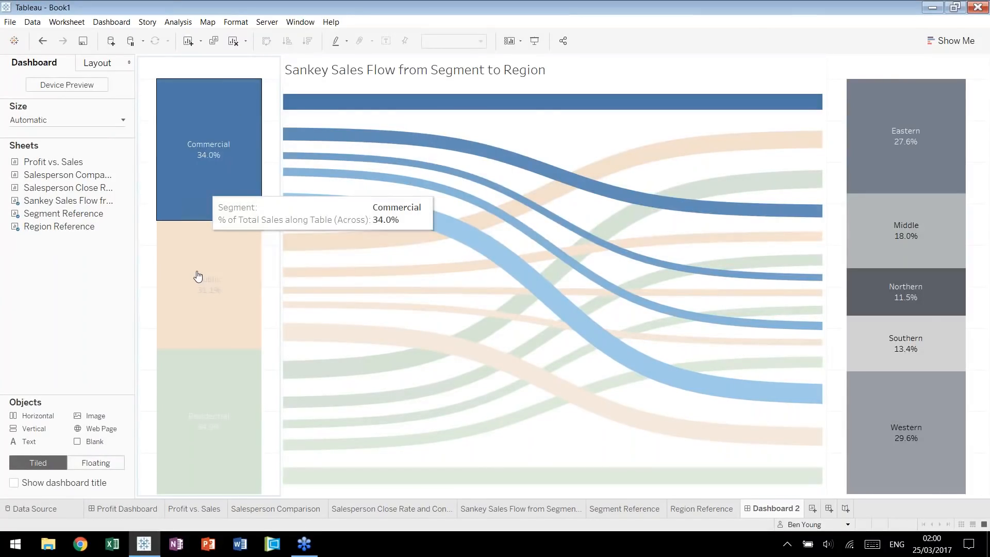
mouse_move(198, 276)
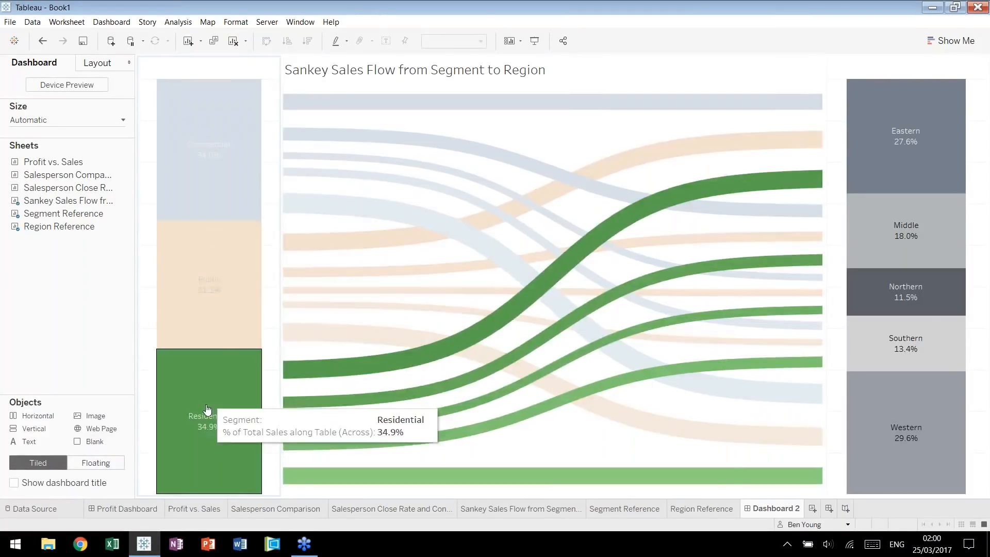
mouse_move(218, 413)
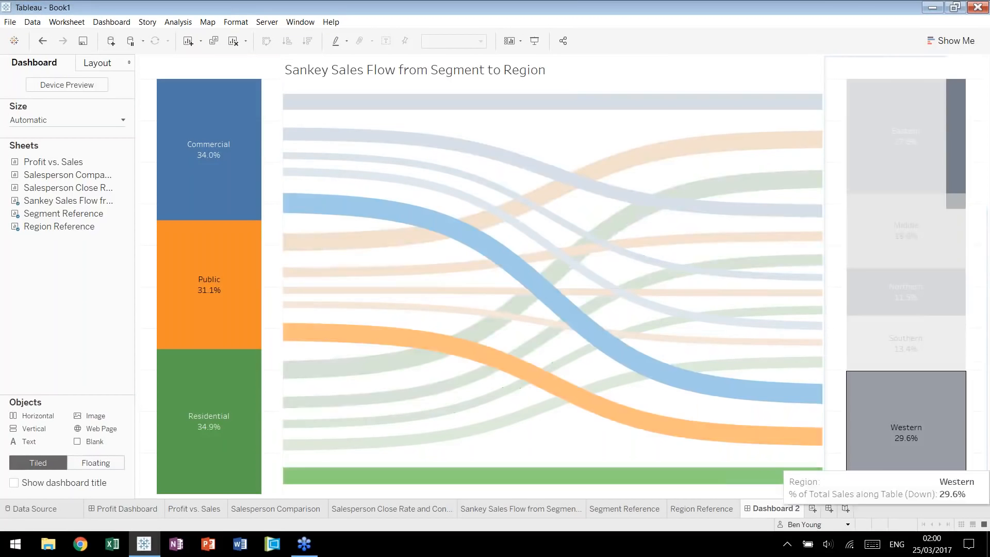
mouse_move(124, 228)
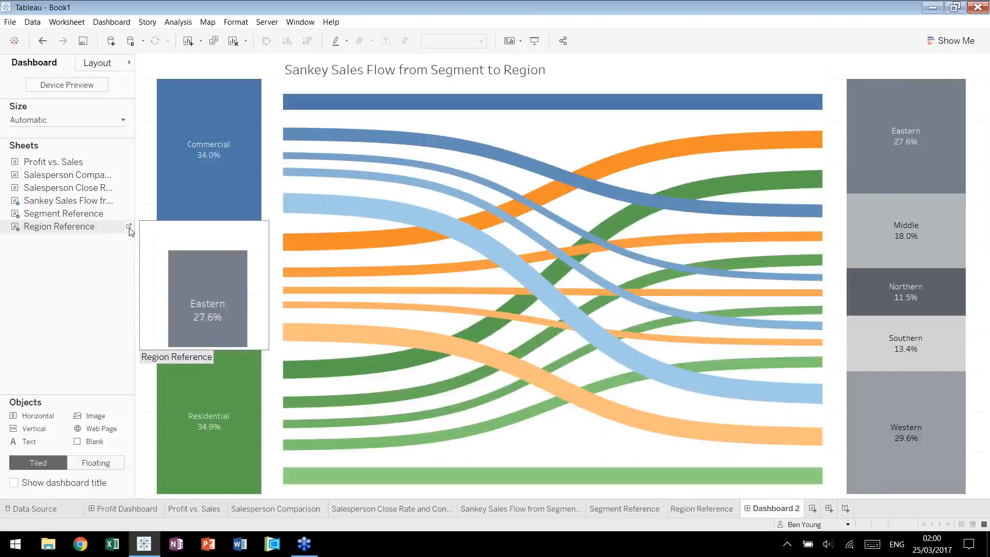
left_click(127, 227)
left_click(189, 233)
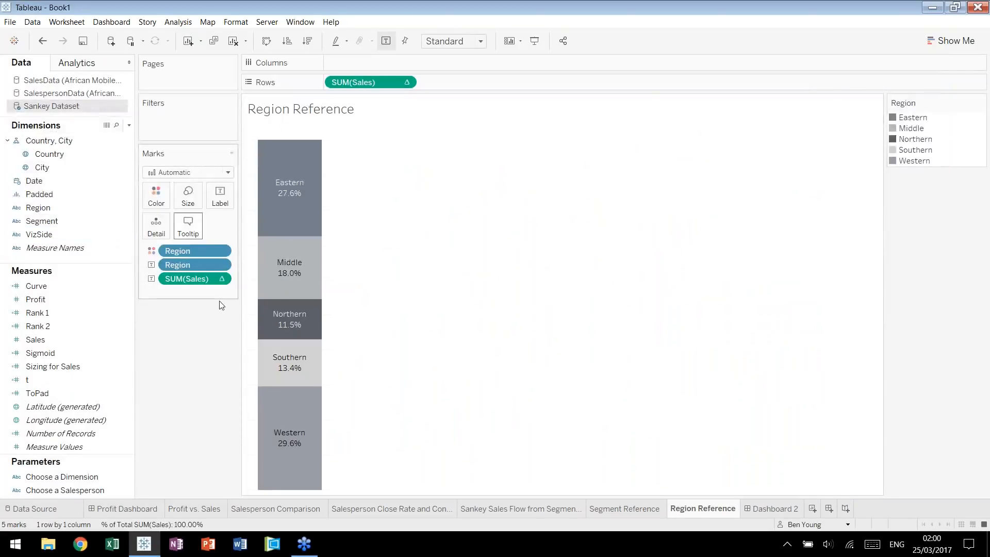
left_click(363, 318)
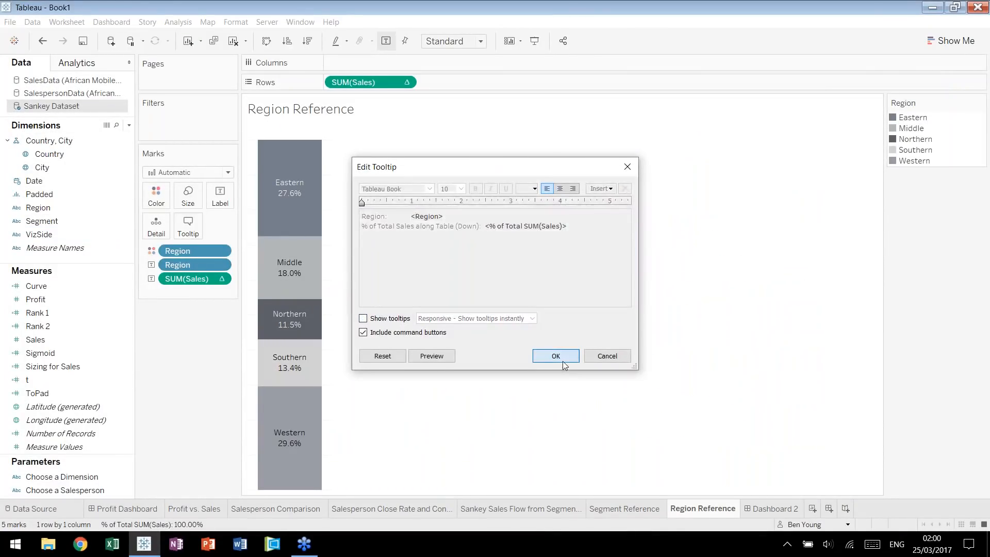
left_click(556, 356)
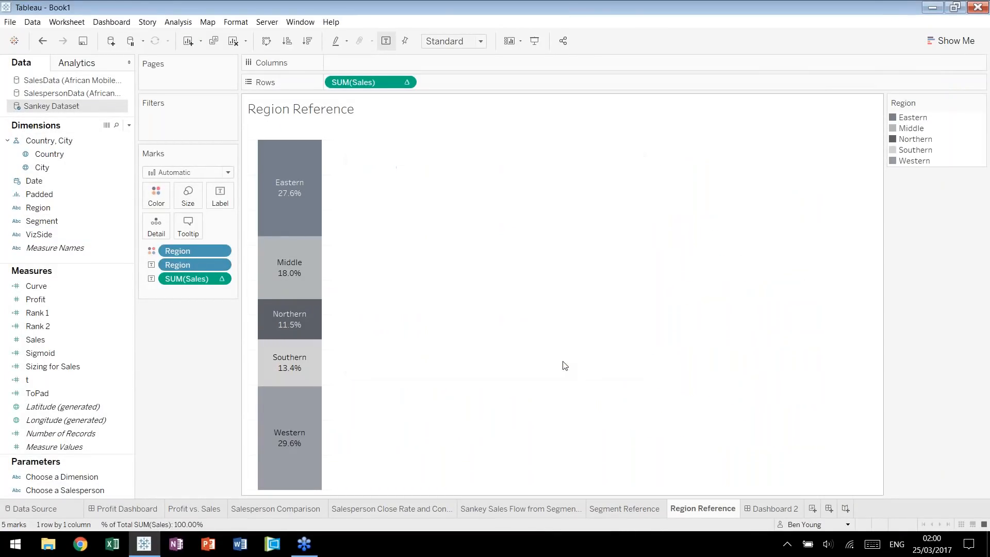
Turn off tooltips on the Segment Reference sheet.
left_click(636, 513)
left_click(188, 227)
left_click(363, 318)
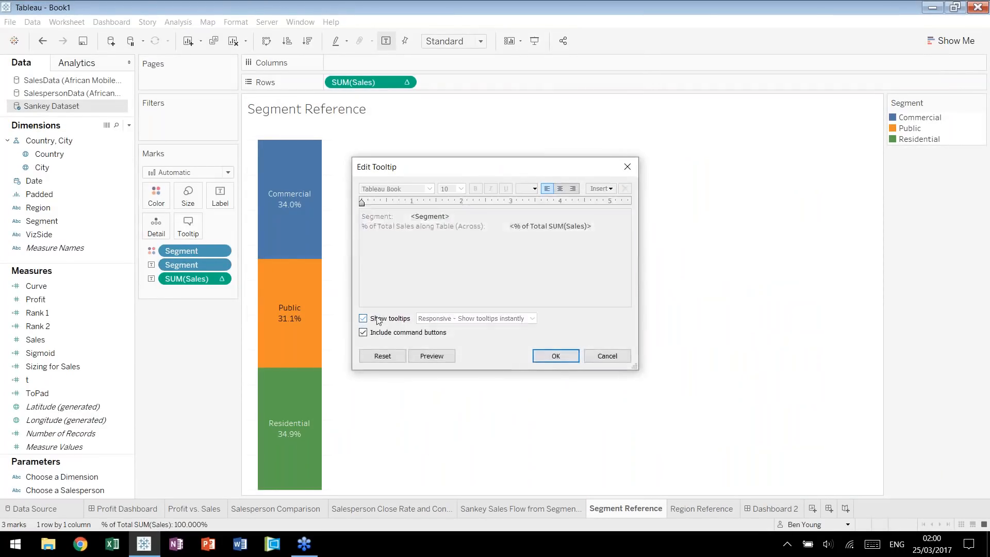
left_click(544, 360)
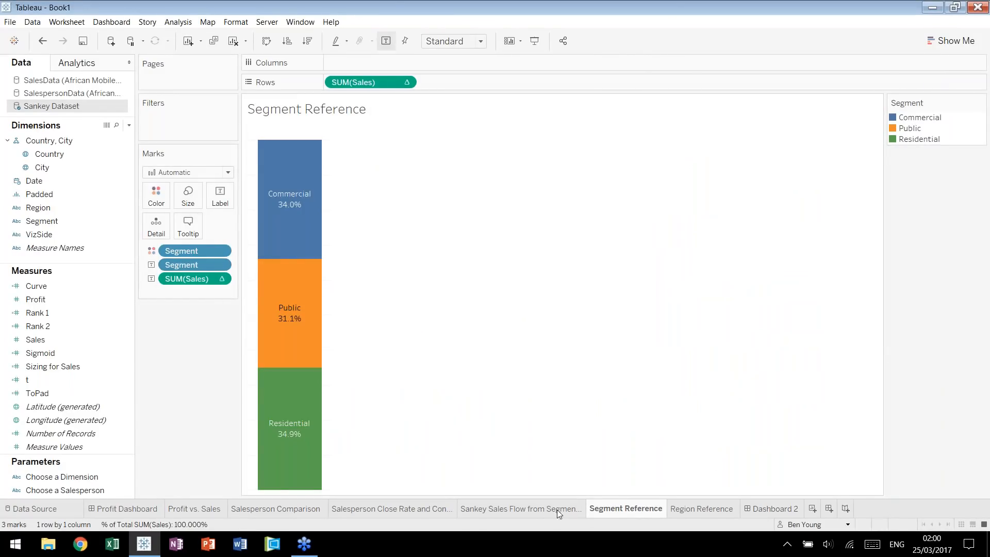
Turn off tooltips on the Sankey Sales Flow sheet and return to Dashboard 2 to check the highlighting.
left_click(188, 227)
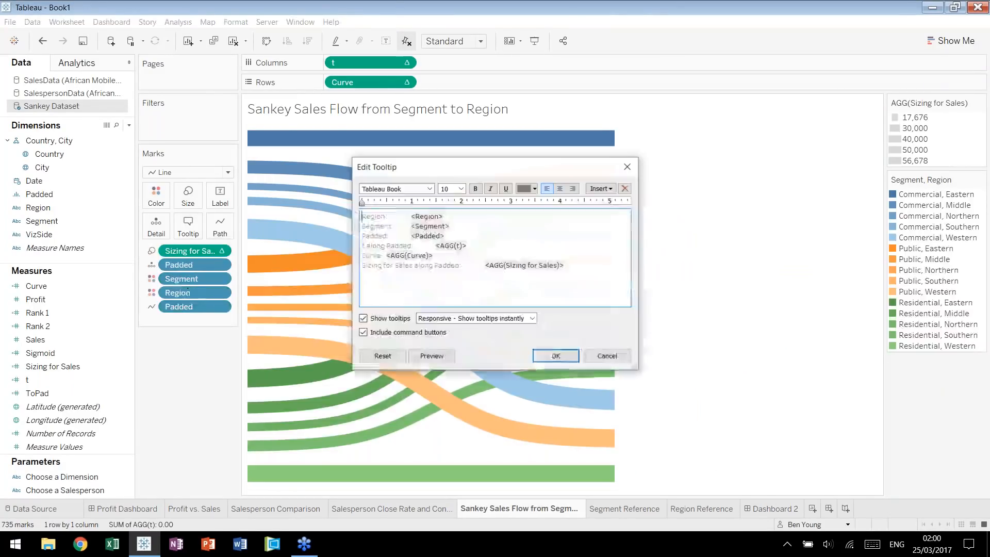
left_click(562, 357)
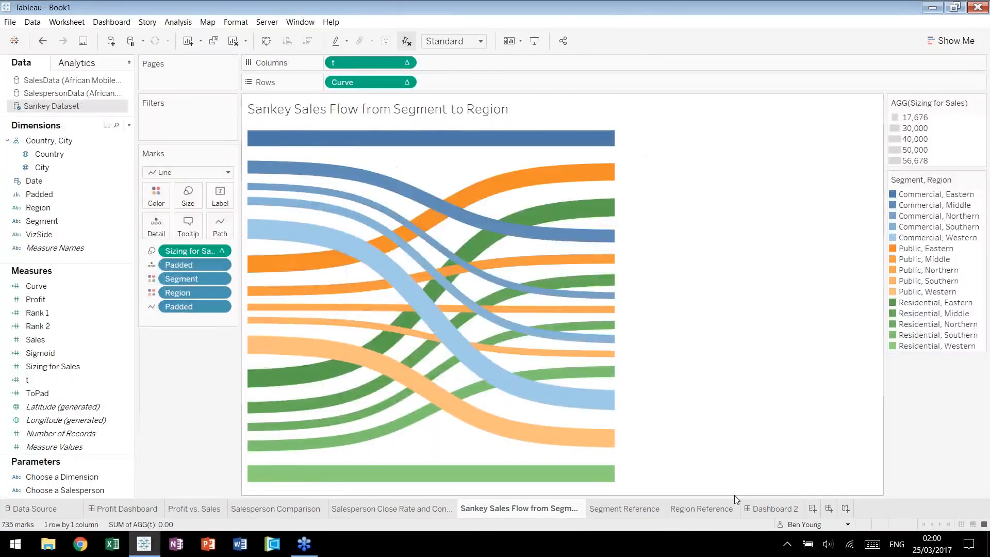
left_click(769, 510)
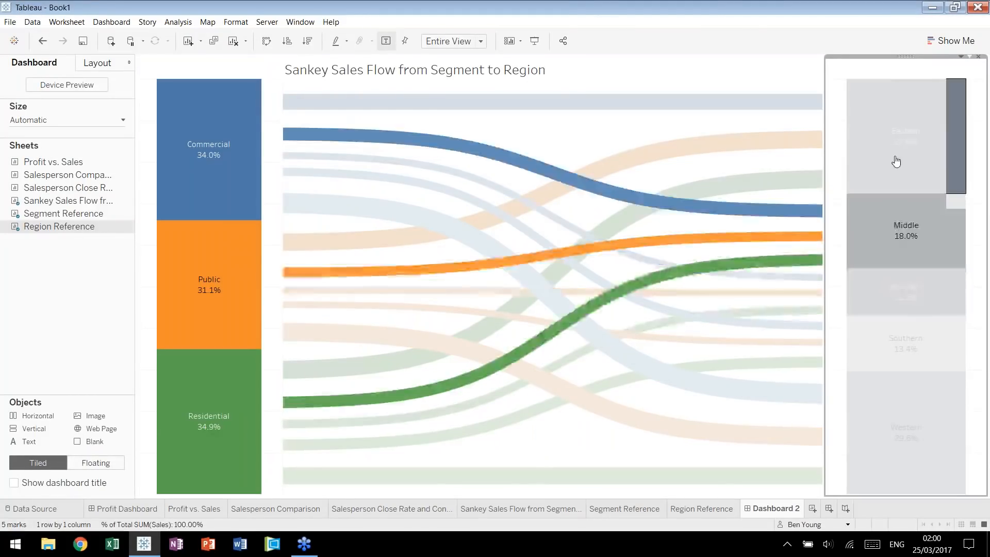
left_click(535, 165)
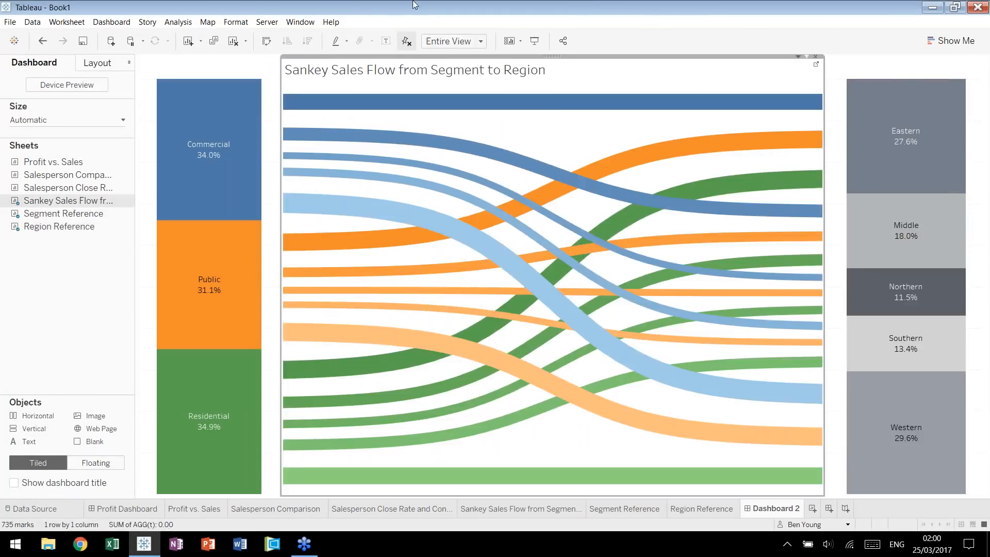
key("Escape")
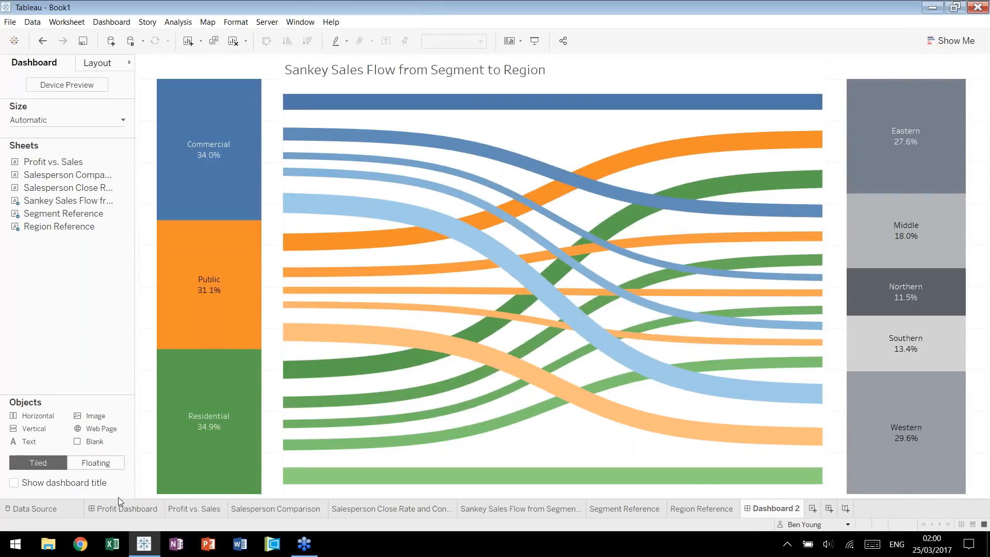
Review the Profit Dashboard, Profit vs. Sales, Salesperson Comparison, and Salesperson Close Rate and Contracts Sold sheets.
left_click(130, 508)
left_click(188, 510)
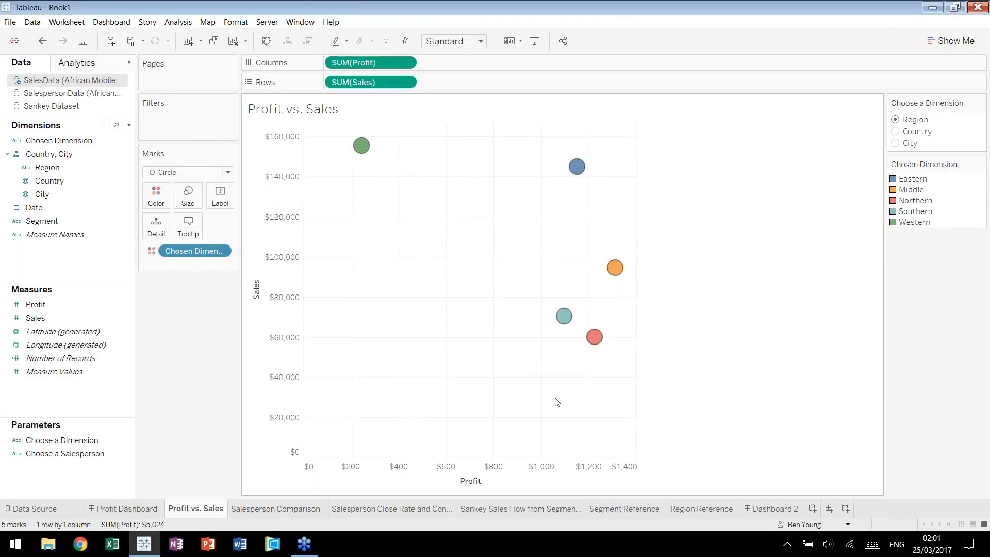
left_click(276, 510)
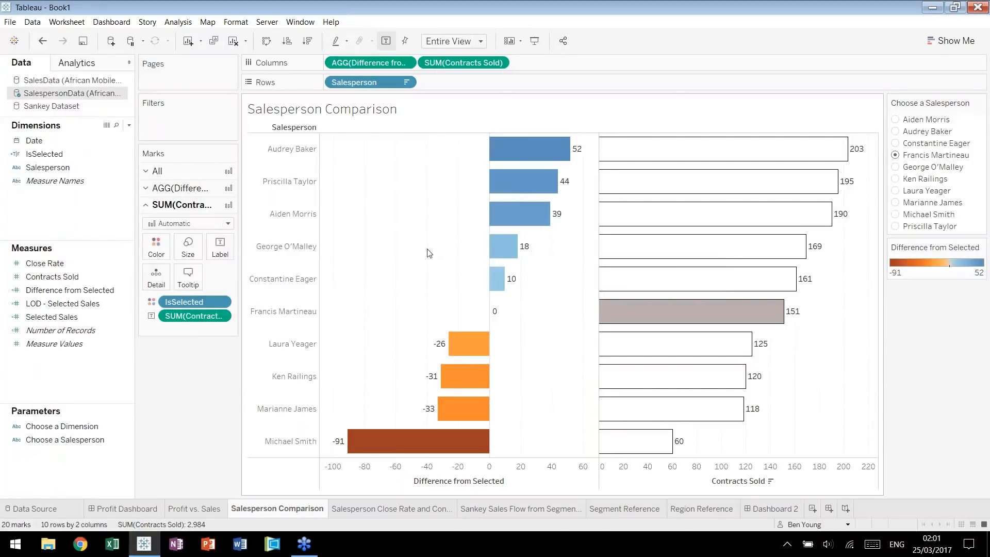
mouse_move(572, 258)
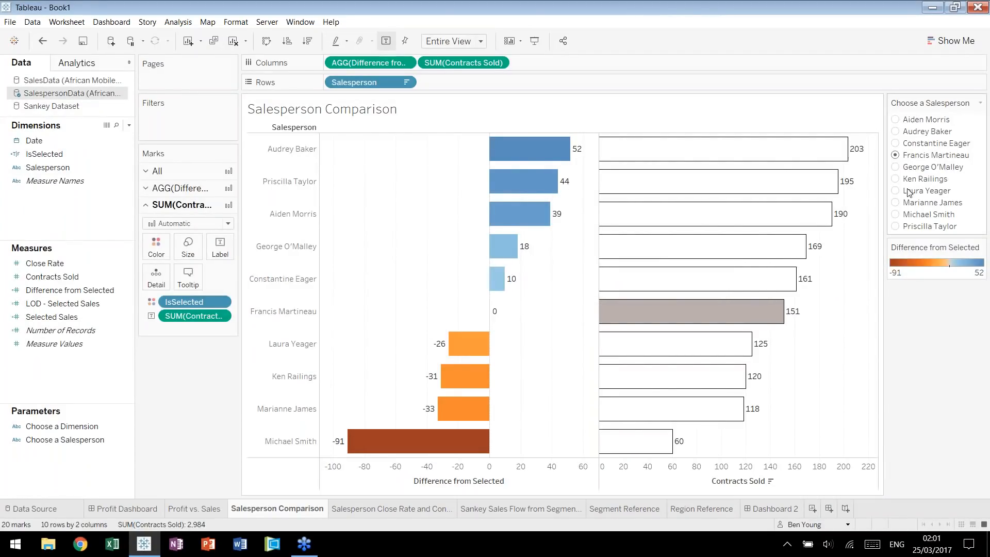
left_click(406, 510)
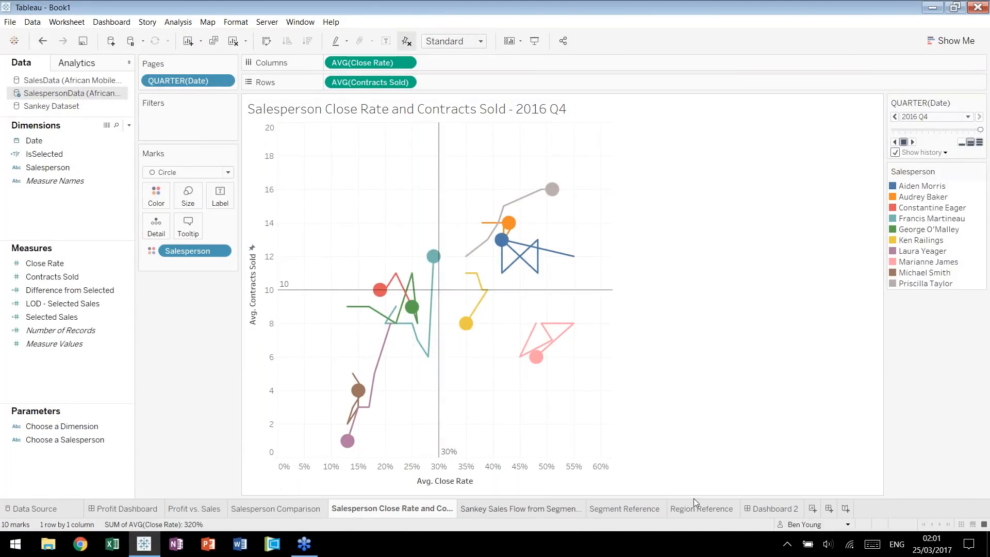
Hide the Sankey Sales Flow, Segment Reference and Region Reference worksheets used by Dashboard 2.
left_click(713, 509)
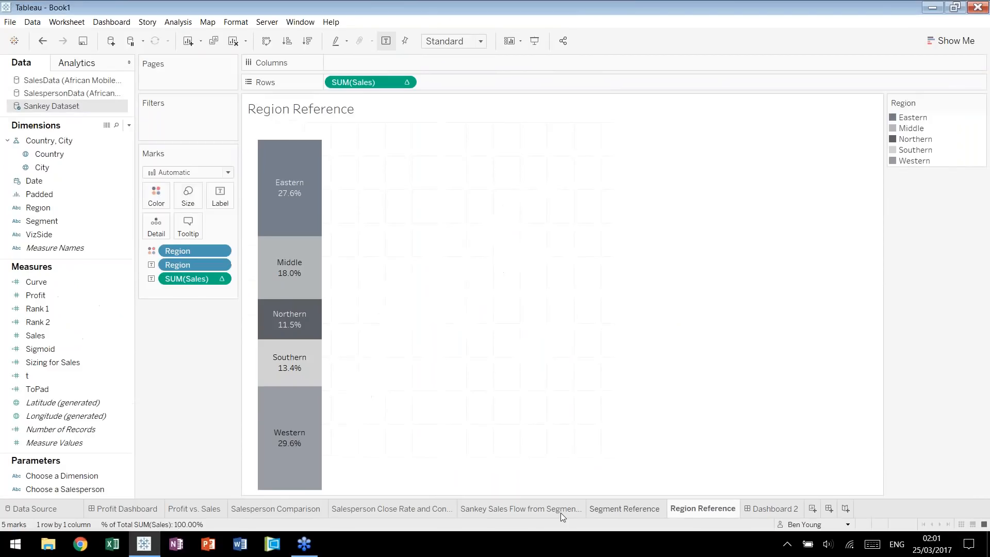
right_click(548, 509)
left_click(600, 420)
Rename Dashboard 2 as Sankey Chart and test the highlighting on the Commercial segment.
double_click(490, 509)
type("Sankey Chart")
key("Return")
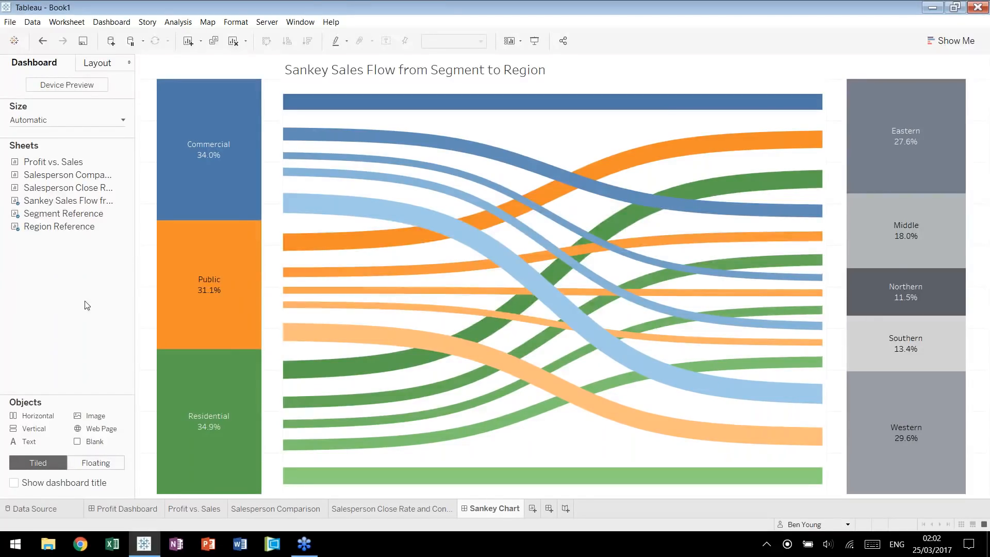
left_click(227, 180)
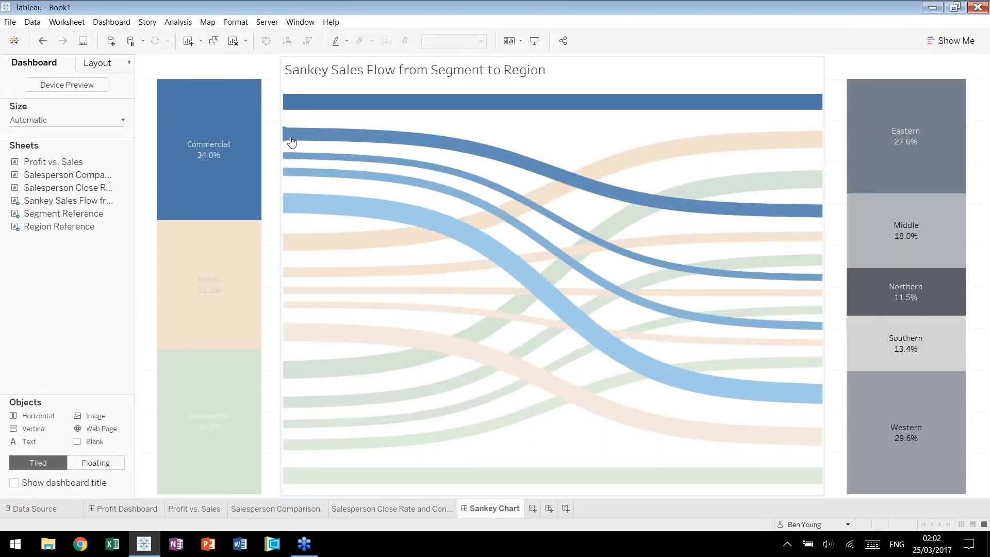
Narrow the Segment Reference view on the Sankey Chart dashboard and set its fit to Standard.
left_click(582, 73)
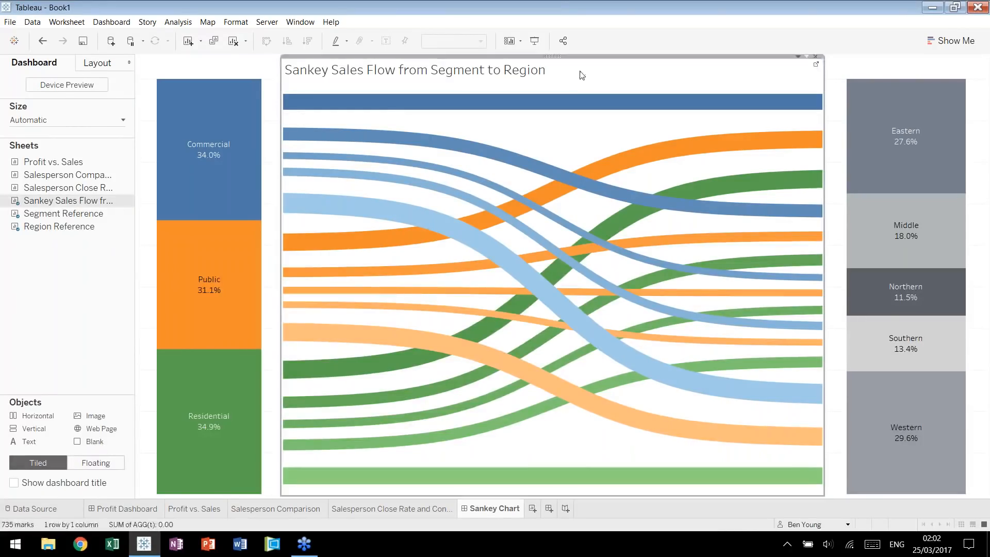
left_click(73, 283)
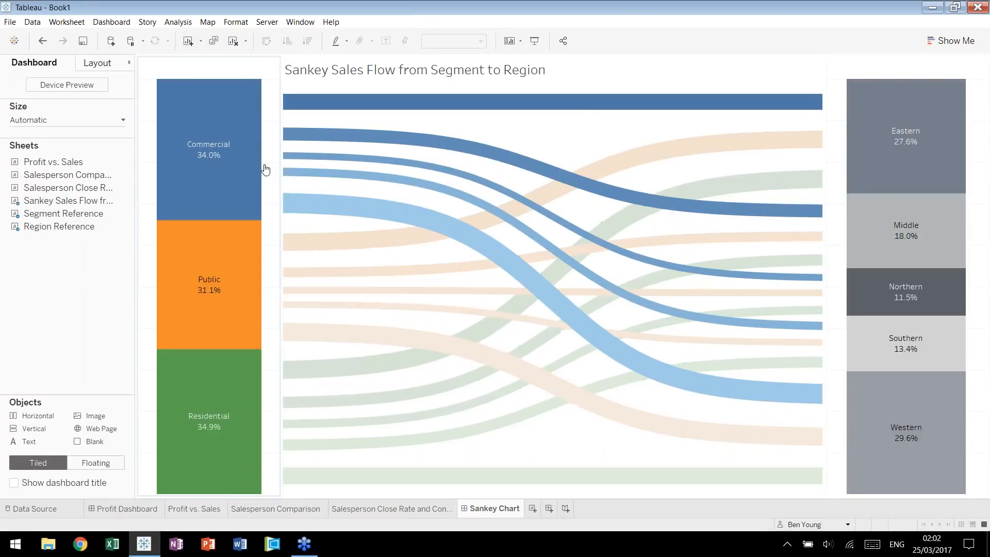
left_click(265, 169)
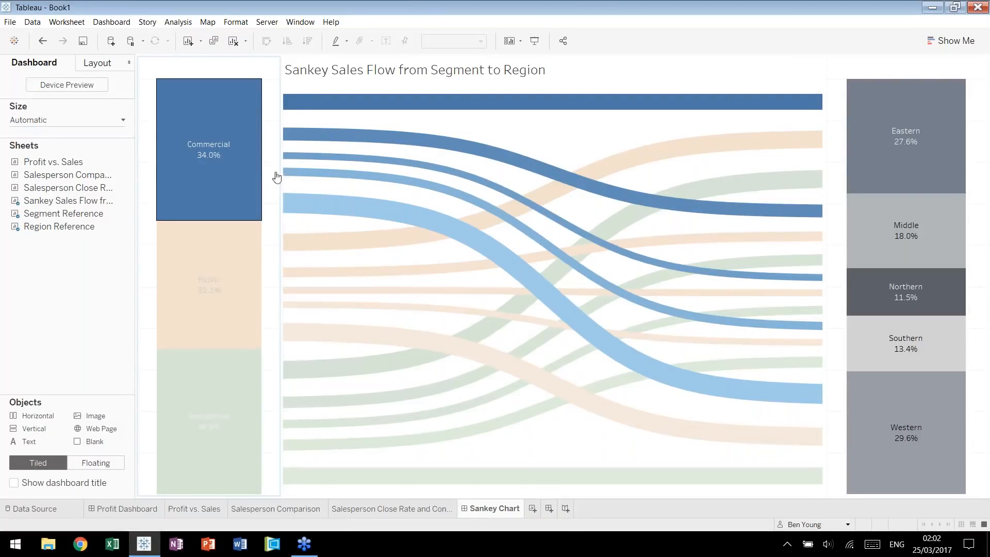
left_click_drag(280, 177, 195, 181)
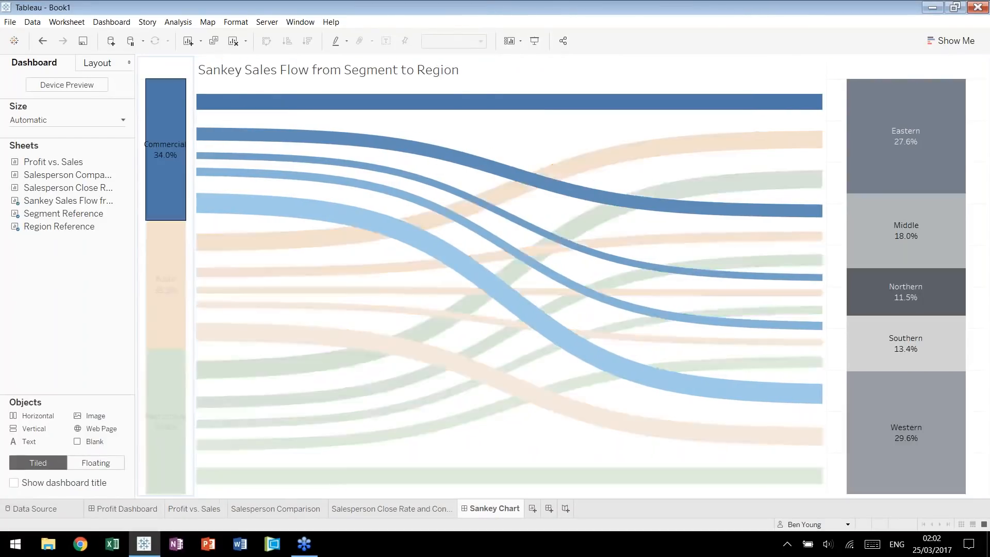
left_click(481, 41)
left_click(470, 55)
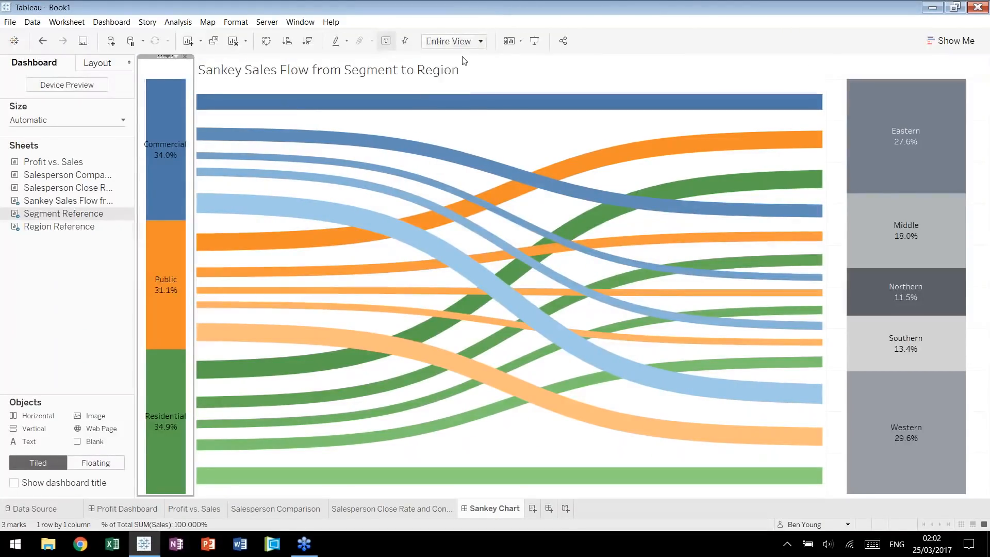
left_click_drag(195, 414, 217, 417)
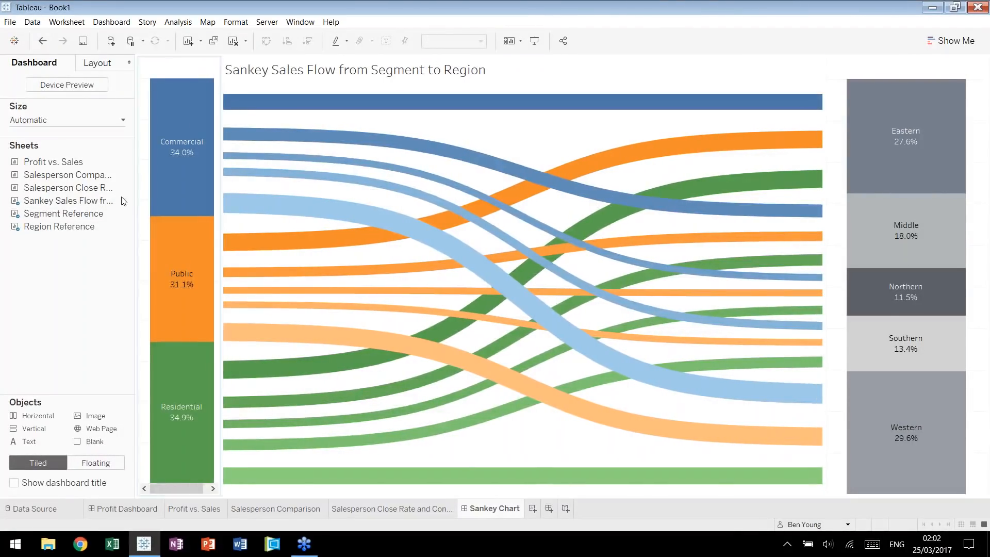
Try to widen the stacked bar on the Segment Reference sheet and enlarge its view on the Sankey Chart dashboard to match.
left_click(130, 212)
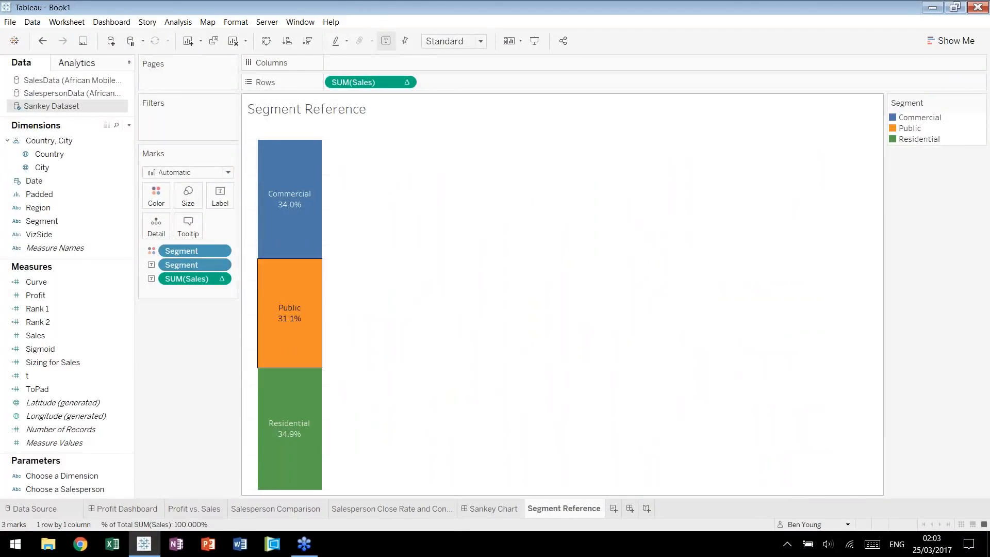
left_click_drag(334, 318, 355, 254)
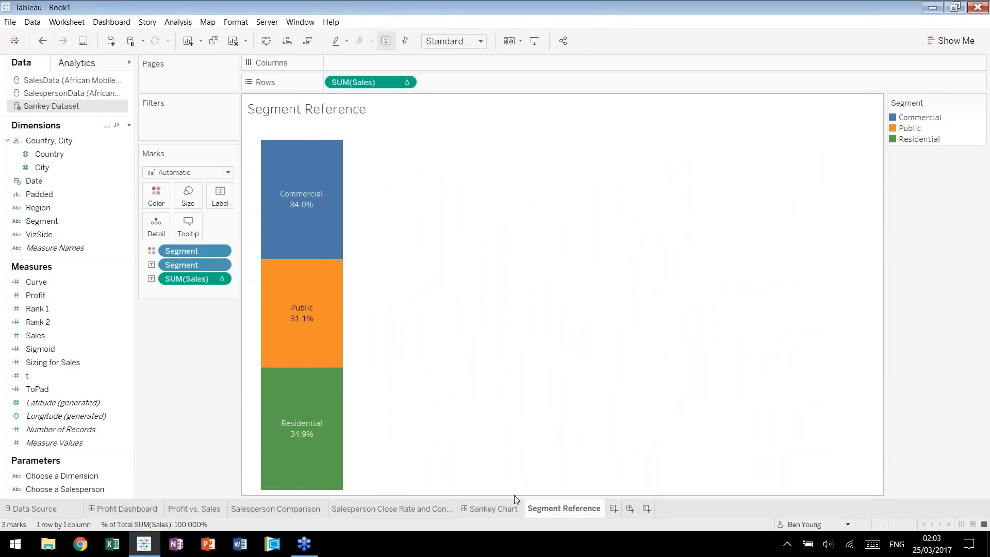
left_click(492, 508)
left_click_drag(221, 284, 231, 284)
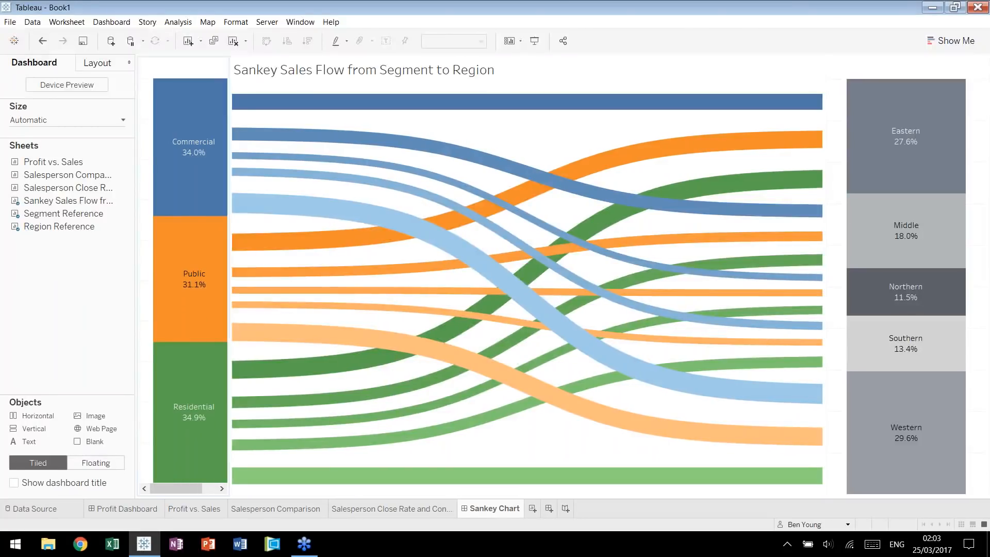
left_click(234, 290)
left_click_drag(229, 289, 235, 289)
left_click(278, 293)
left_click(547, 159)
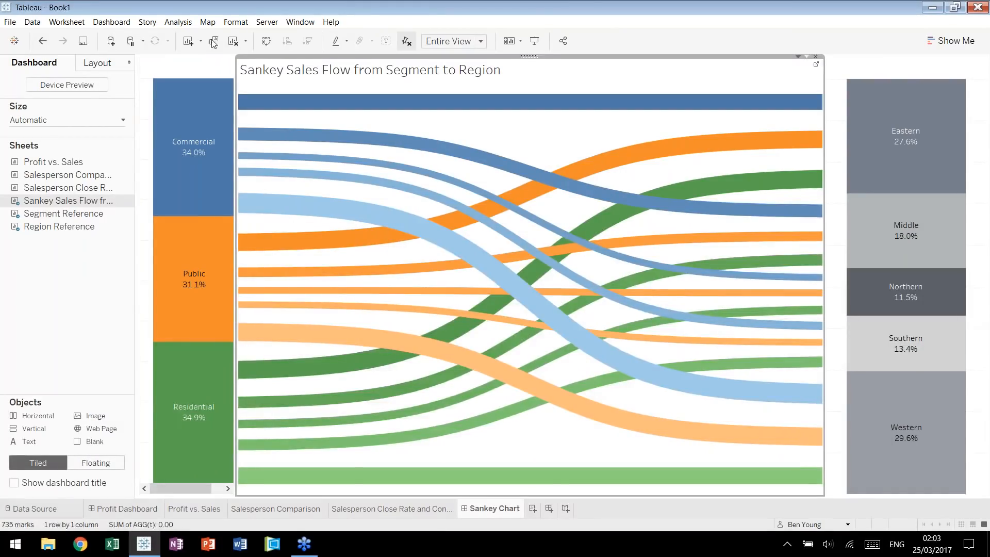
Try to make the Segment Reference view floating, resized and repositioned beside the Sankey flows.
left_click(190, 294)
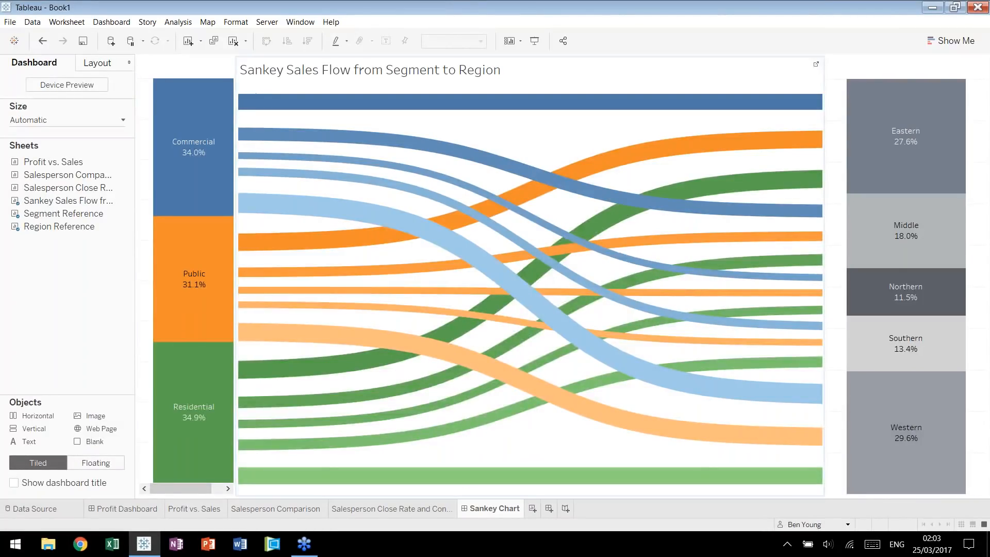
left_click(199, 103)
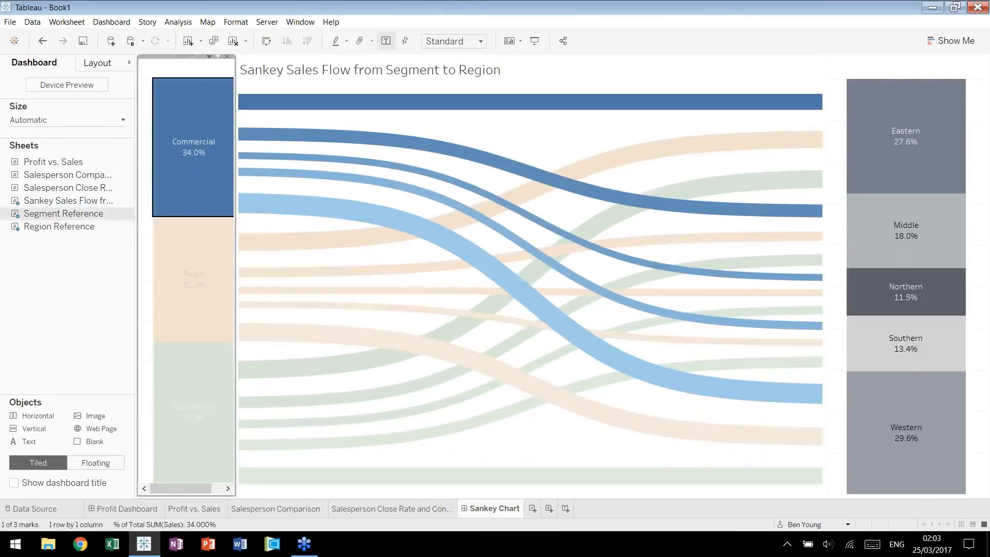
key("Escape")
left_click(209, 56)
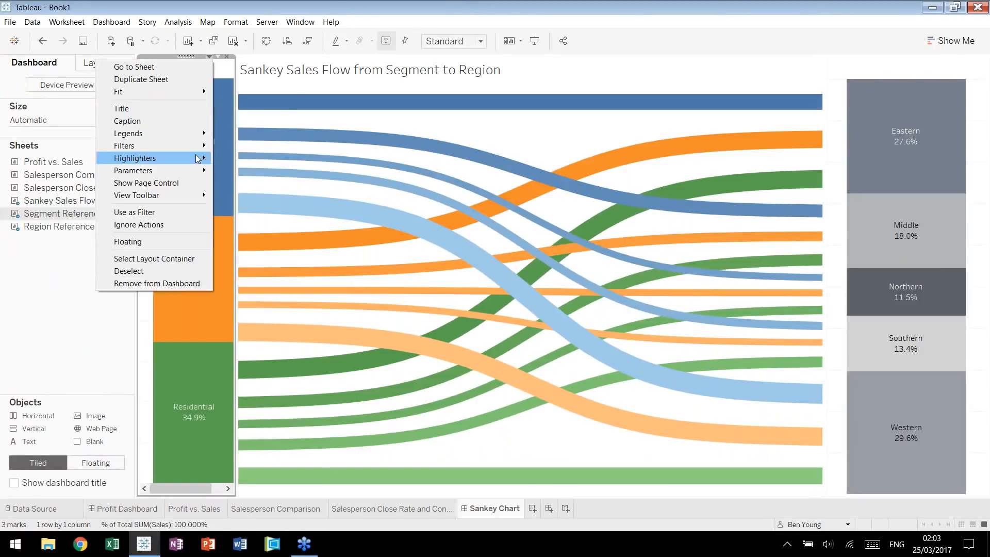
left_click(168, 240)
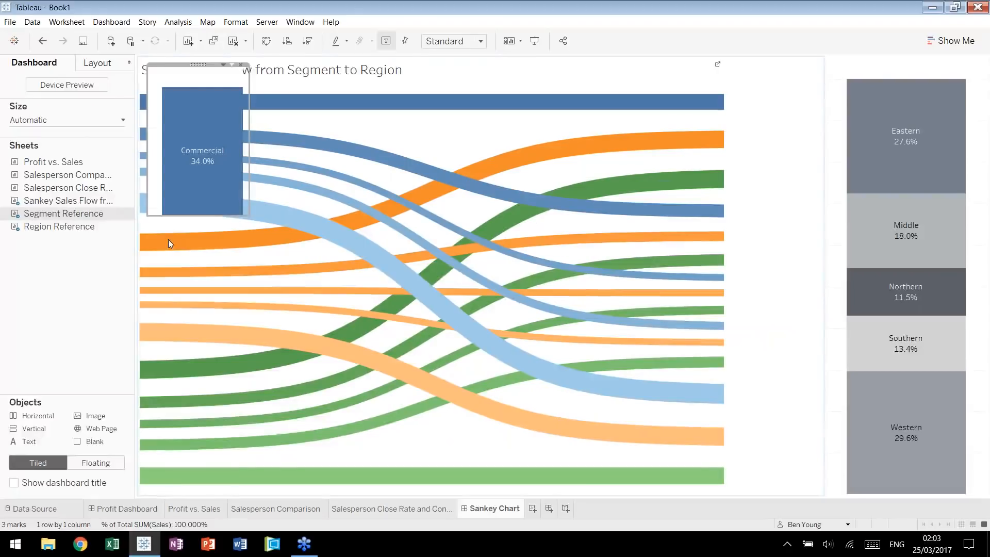
left_click_drag(249, 215, 222, 487)
left_click(181, 239)
left_click_drag(185, 65, 174, 57)
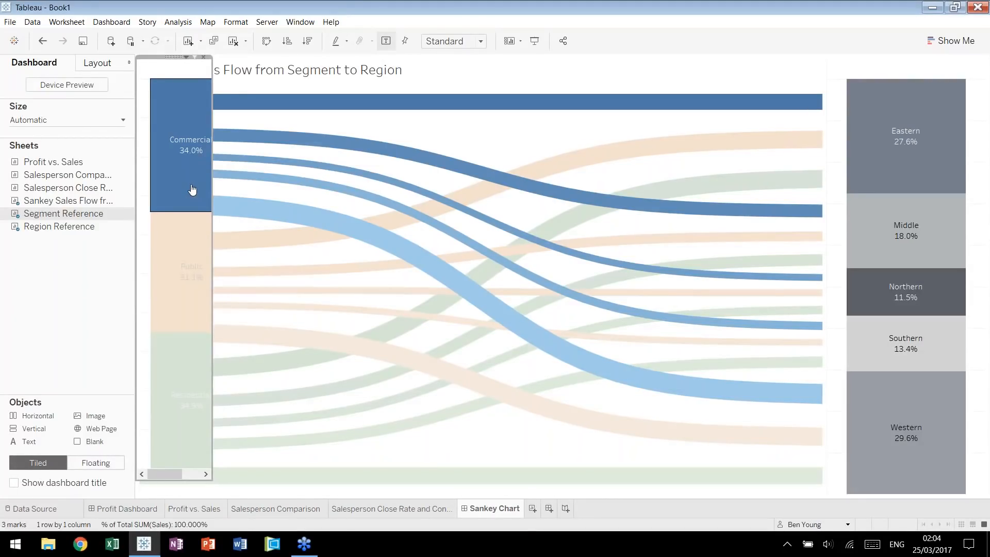
Undo the floating layout of Segment Reference and the widening of its view and stacked bar.
key("ctrl+z")
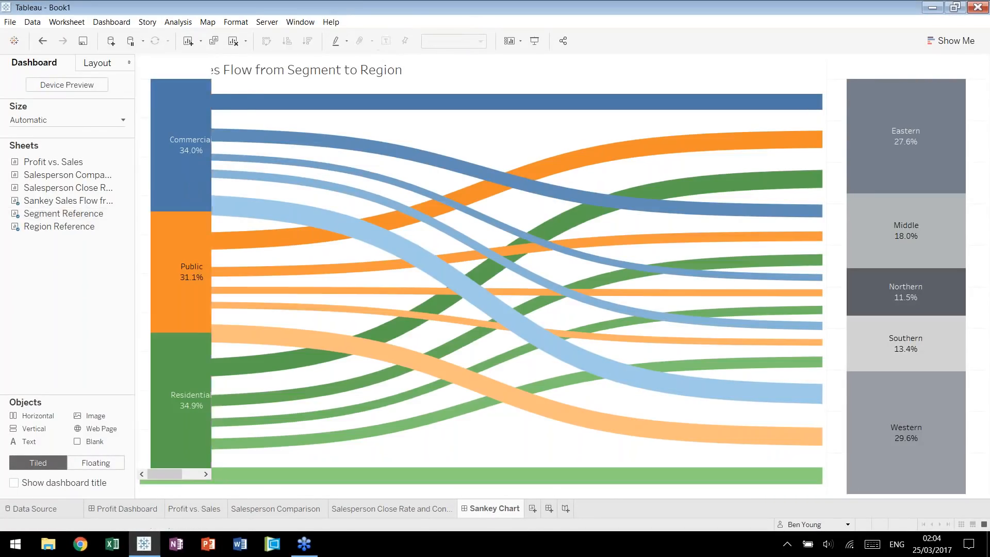
key("ctrl+z")
key("ctrl+z")
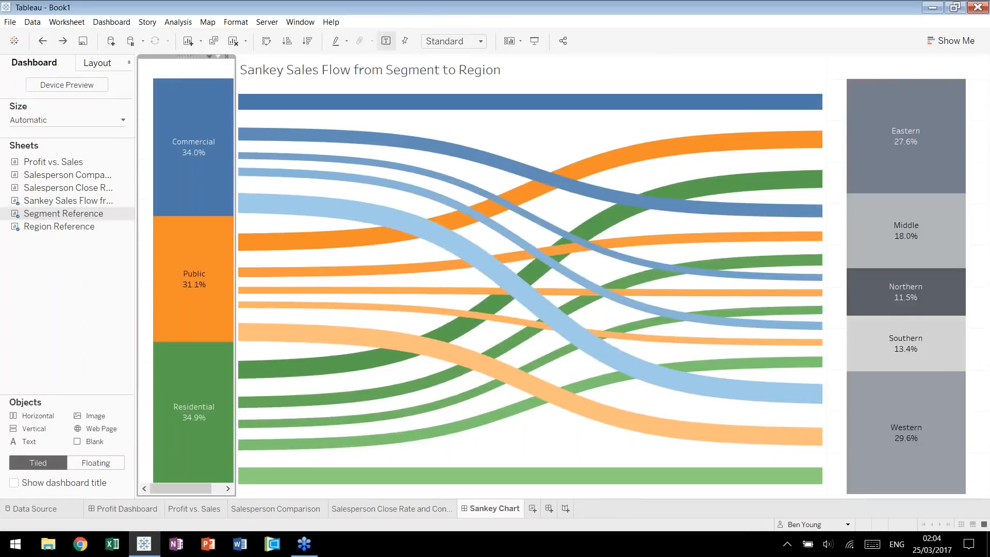
key("ctrl+z")
key("ctrl+z")
key("ctrl+z")
key("ctrl+z")
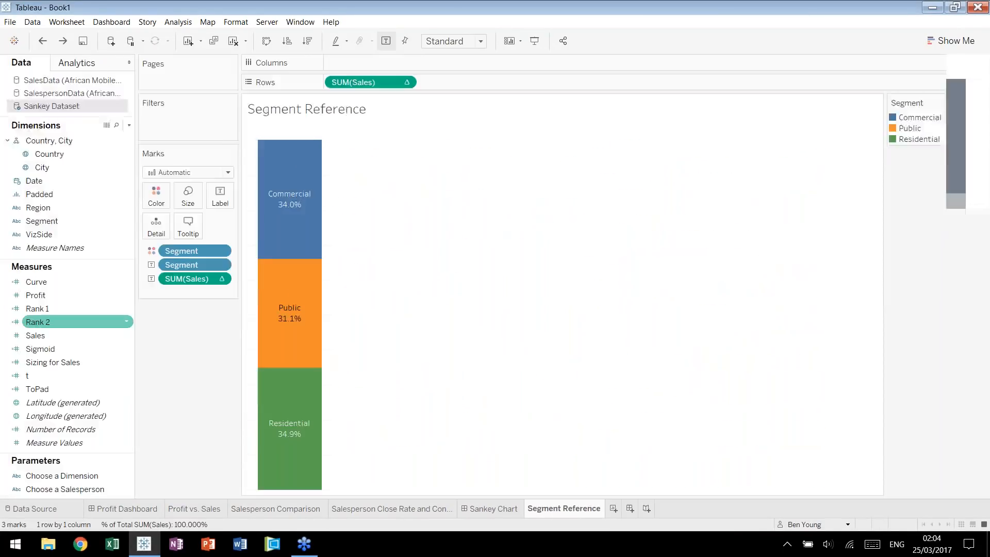
key("ctrl+z")
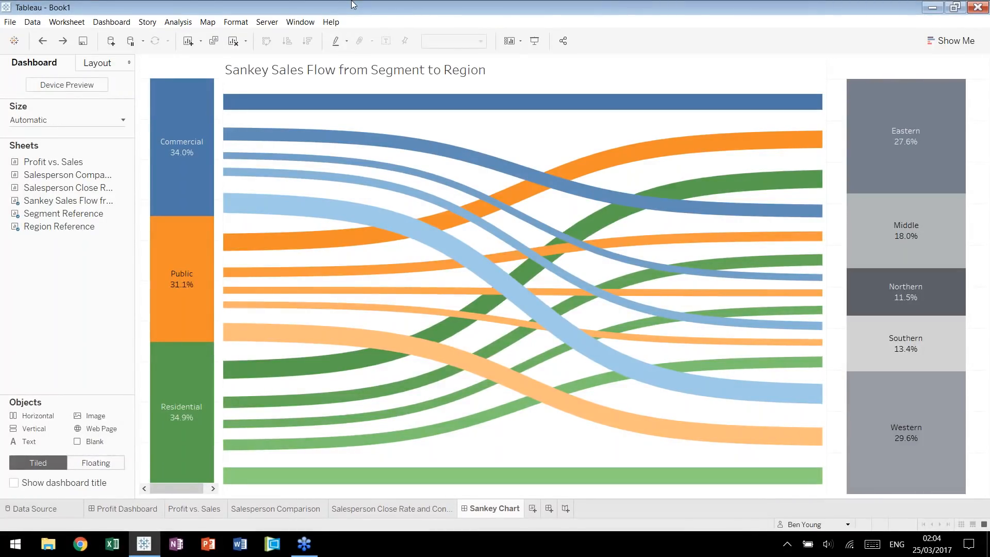
left_click(237, 155)
left_click(541, 140)
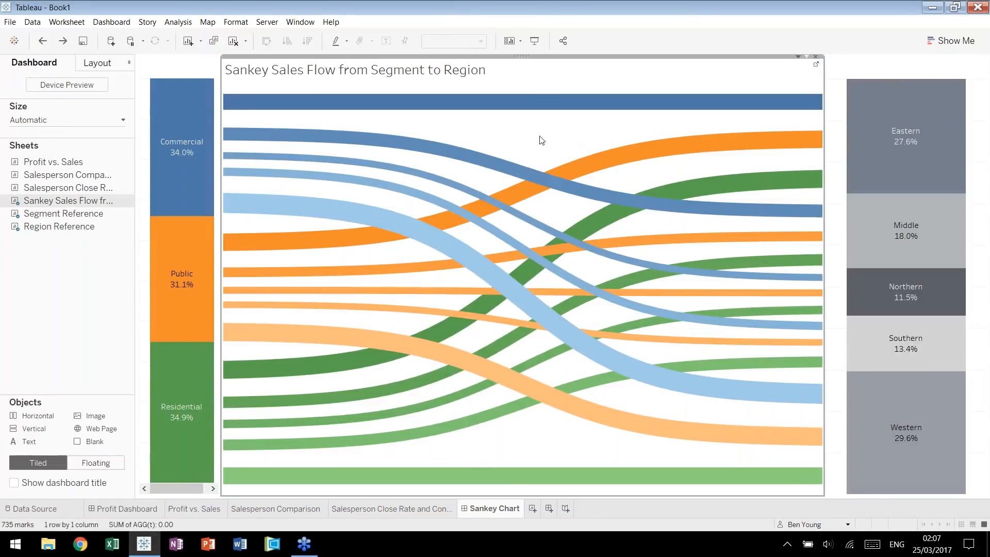
left_click(67, 247)
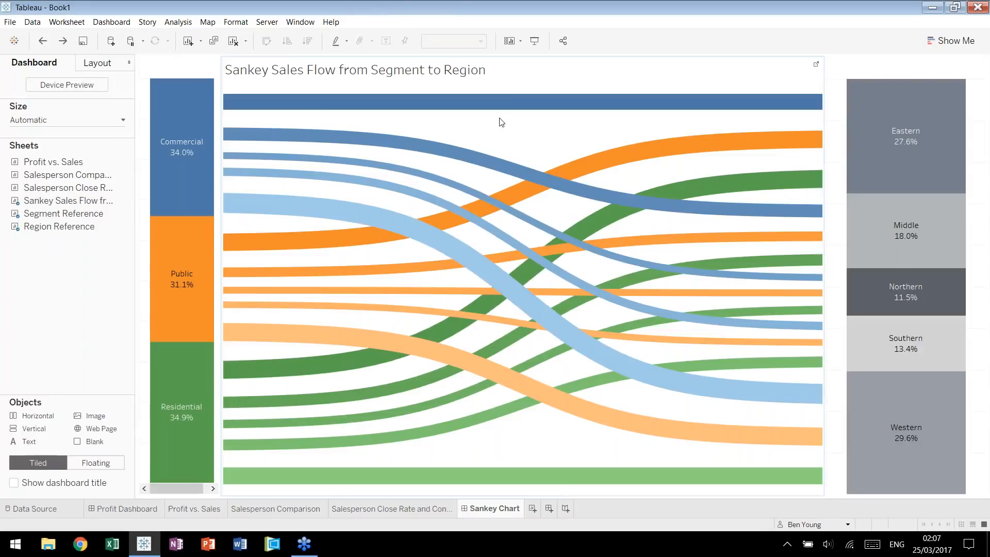
left_click(516, 140)
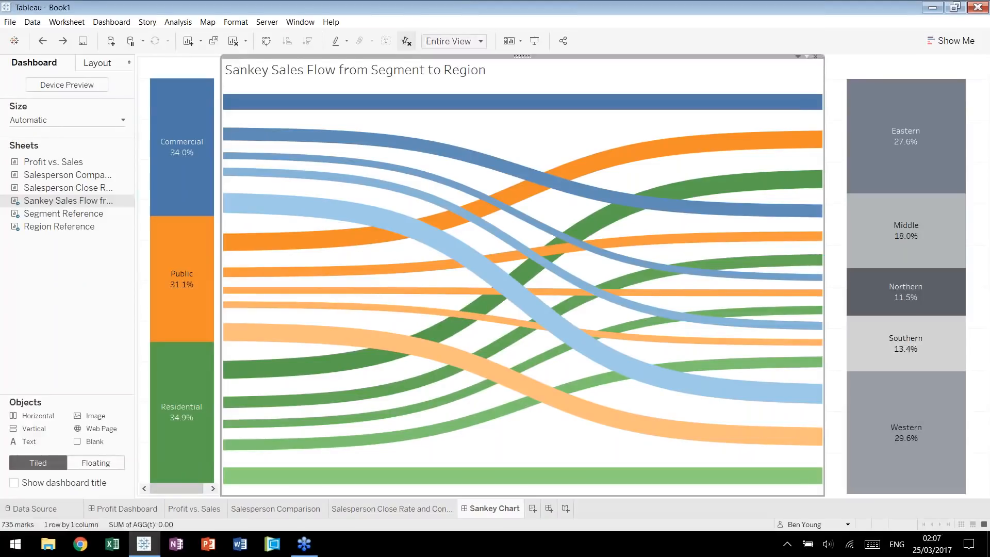
key("Escape")
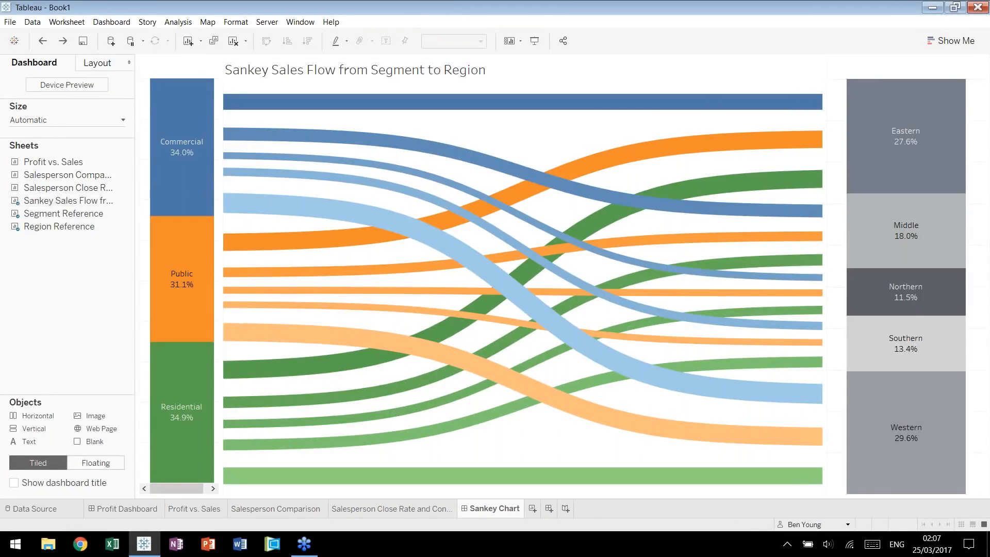